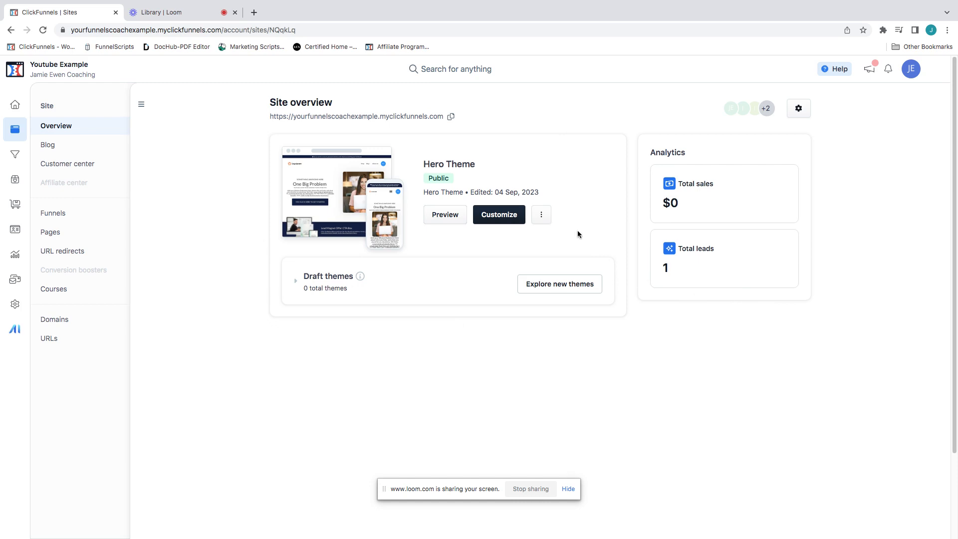
Step: Open the site settings and review the site information, availability and tracking code sections
{"action": "left_click", "coordinate": [542, 220]}
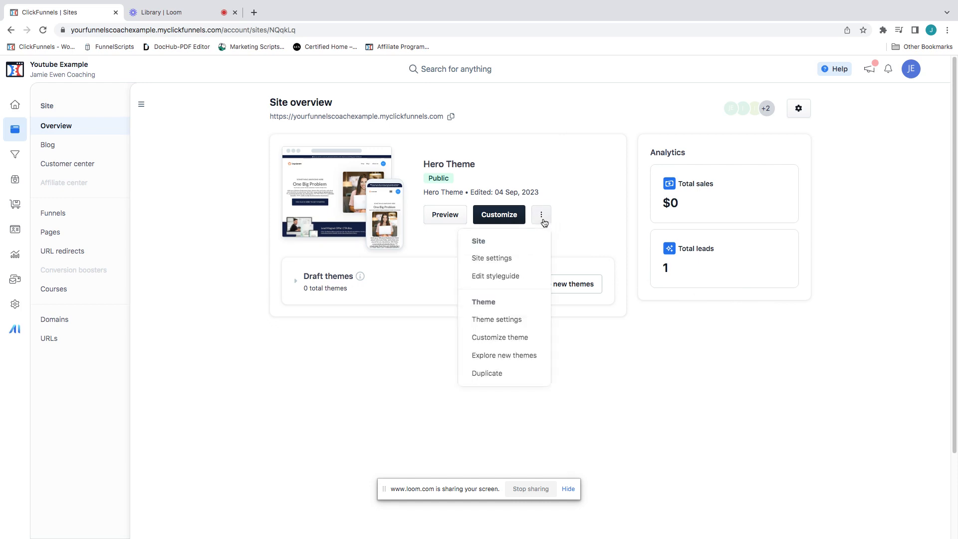
{"action": "left_click", "coordinate": [516, 263]}
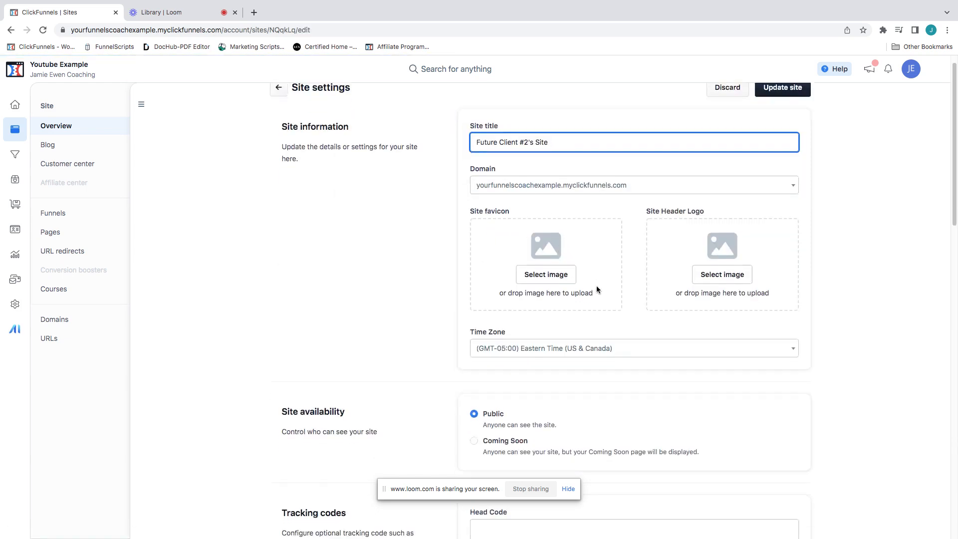
{"action": "scroll", "coordinate": [593, 289], "scroll_direction": "down", "scroll_amount": 4}
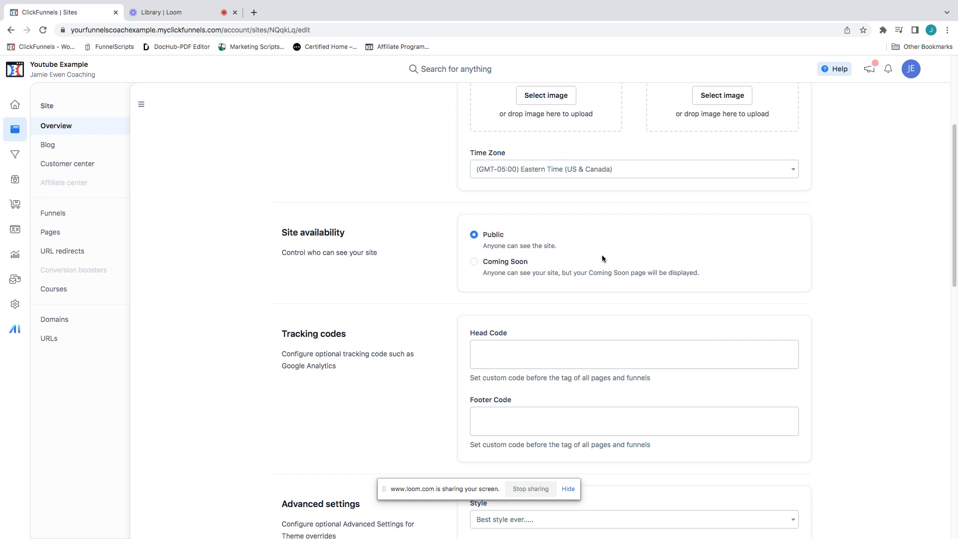
{"action": "scroll", "coordinate": [601, 258], "scroll_direction": "down", "scroll_amount": 1}
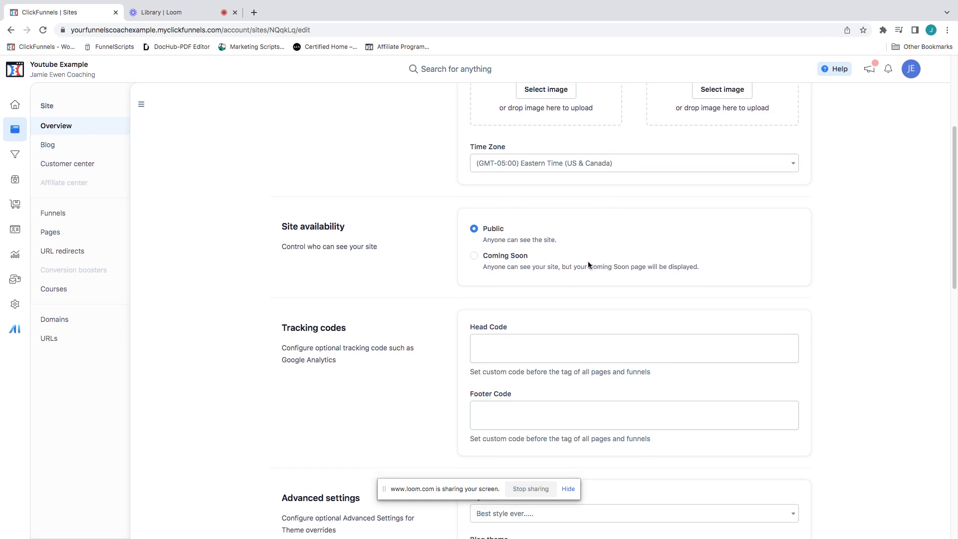
{"action": "scroll", "coordinate": [588, 261], "scroll_direction": "down", "scroll_amount": 5}
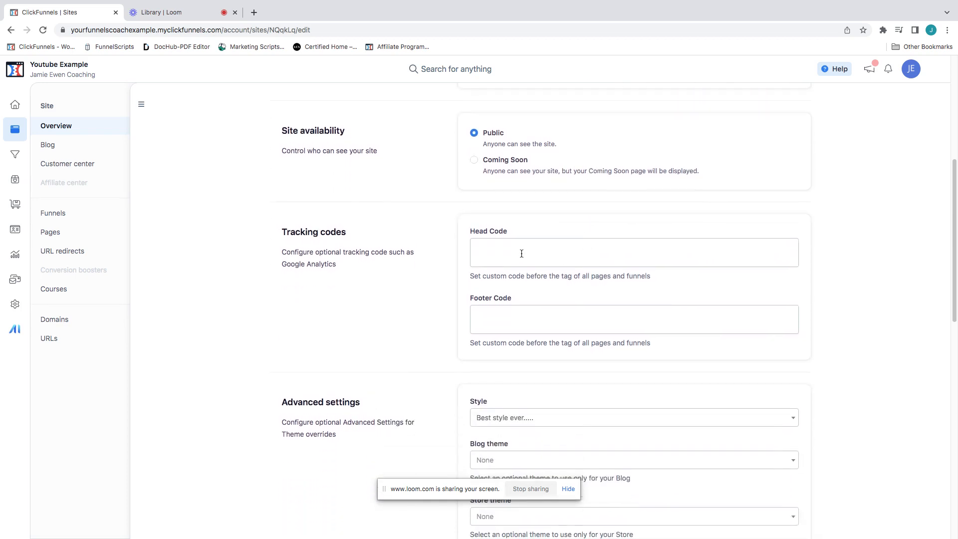
{"action": "scroll", "coordinate": [488, 305], "scroll_direction": "down", "scroll_amount": 5}
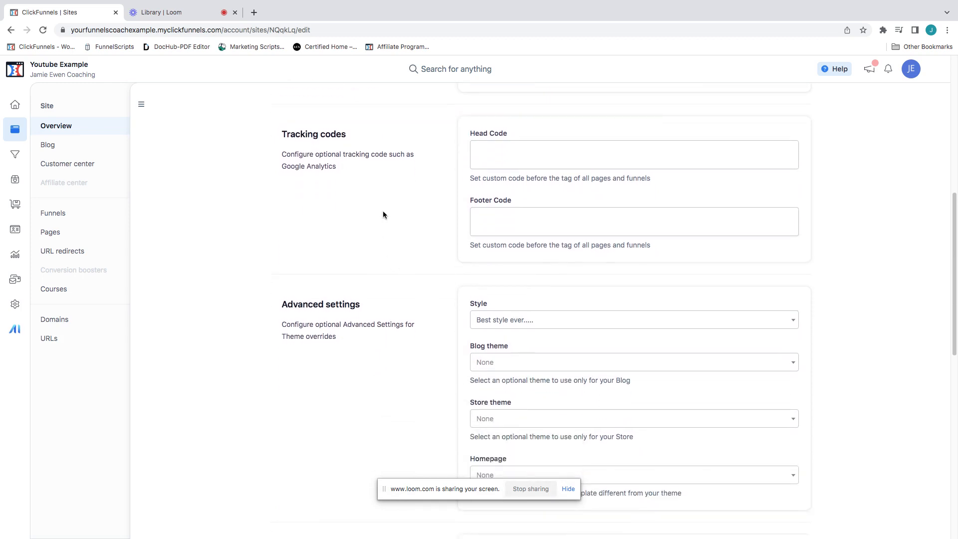
{"action": "scroll", "coordinate": [389, 224], "scroll_direction": "down", "scroll_amount": 2}
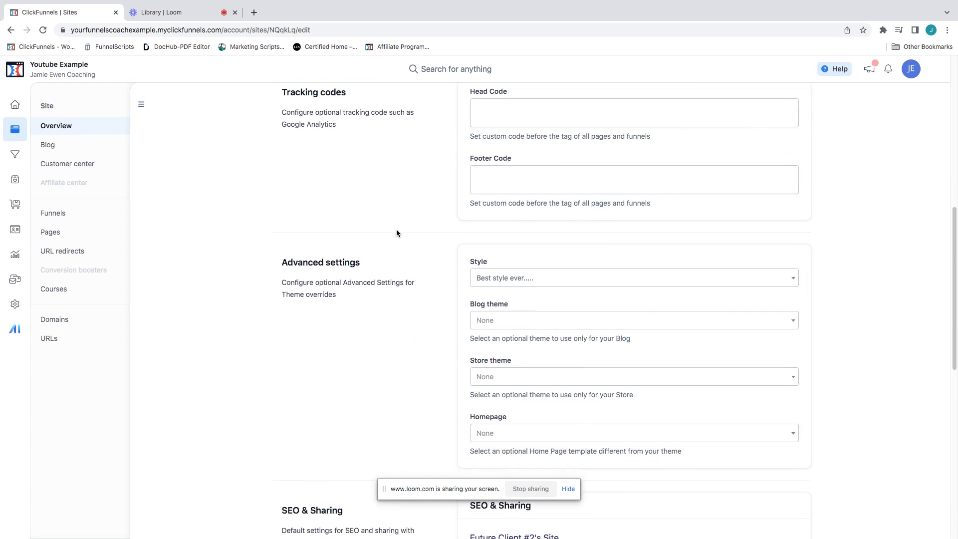
Step: Try the default style in the site's advanced settings, and restore the "Best style ever....." style
{"action": "left_click", "coordinate": [574, 280]}
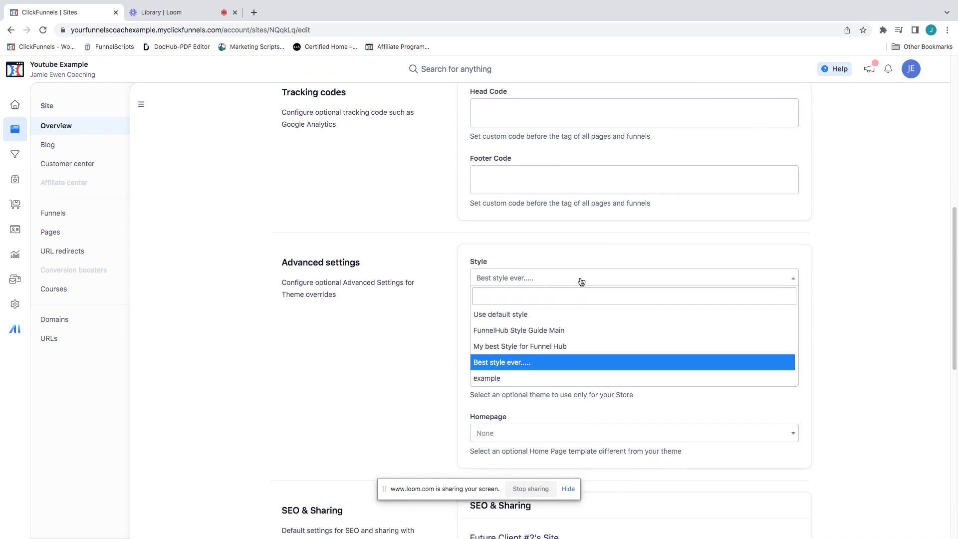
{"action": "left_click", "coordinate": [549, 314]}
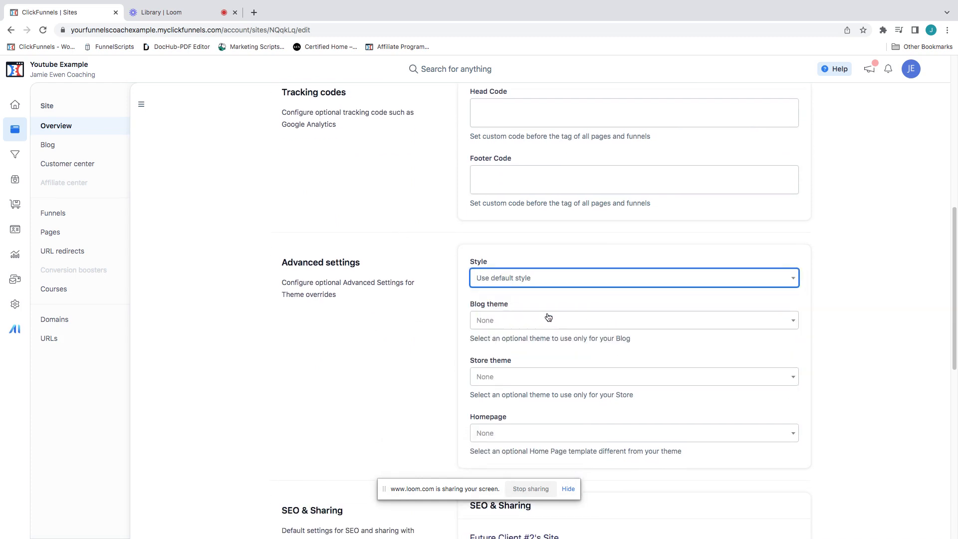
{"action": "left_click", "coordinate": [523, 286]}
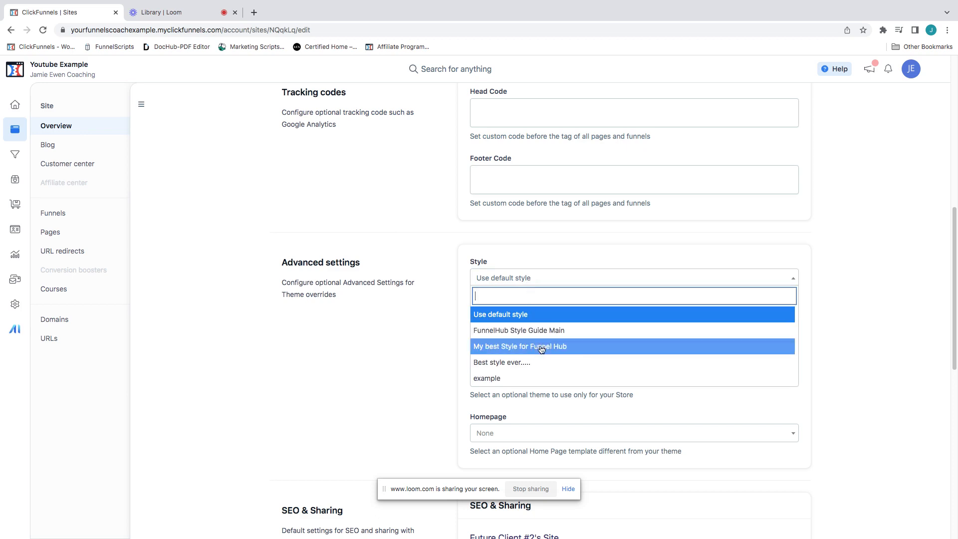
{"action": "left_click", "coordinate": [544, 361]}
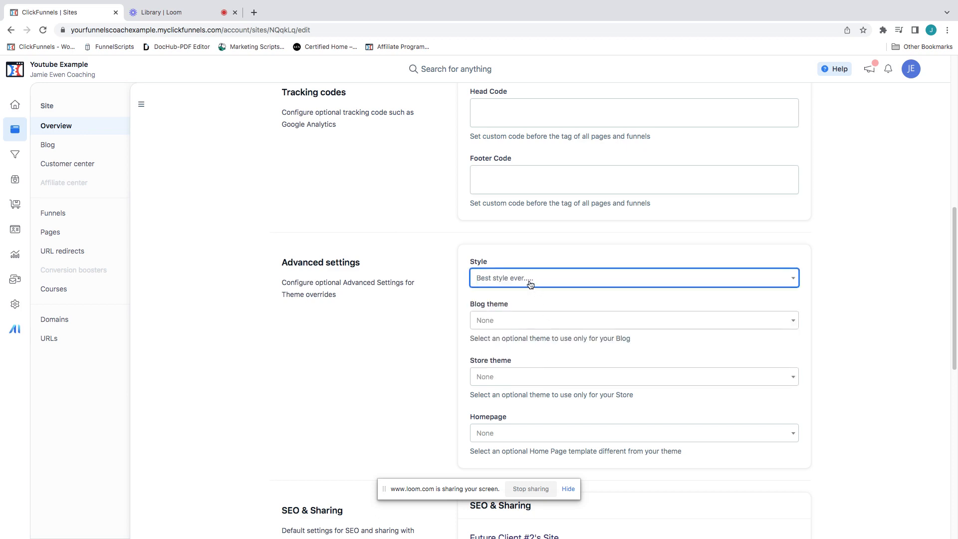
Step: Set the site's default SEO page title to "Tj Life coachign page. Helping dogs overcome the barriers of living....."
{"action": "scroll", "coordinate": [424, 312], "scroll_direction": "down", "scroll_amount": 3}
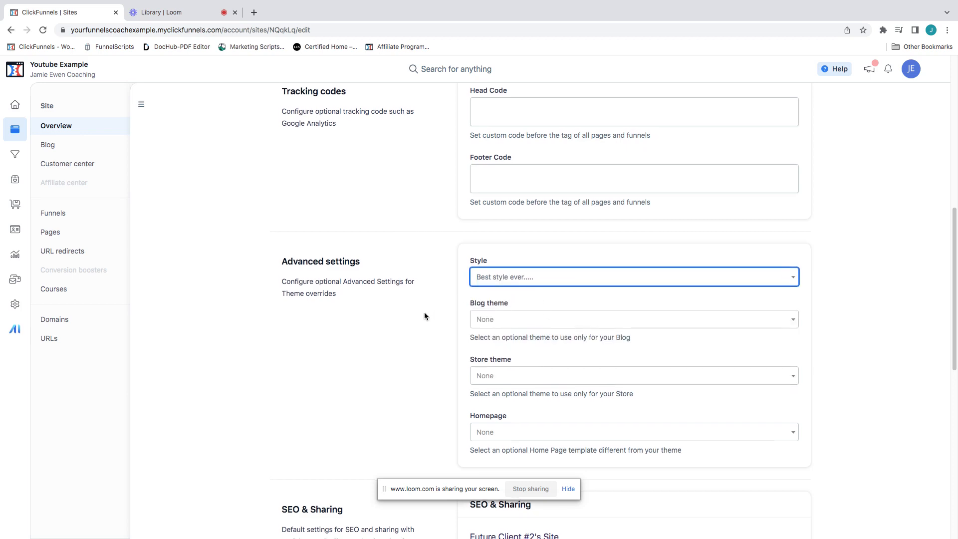
{"action": "scroll", "coordinate": [423, 317], "scroll_direction": "down", "scroll_amount": 5}
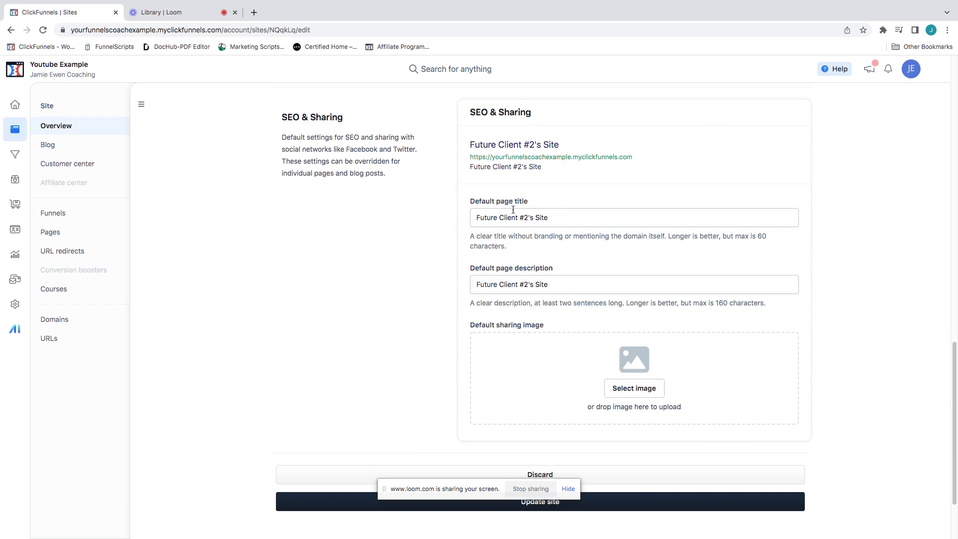
{"action": "left_click_drag", "start_coordinate": [561, 216], "coordinate": [461, 220]}
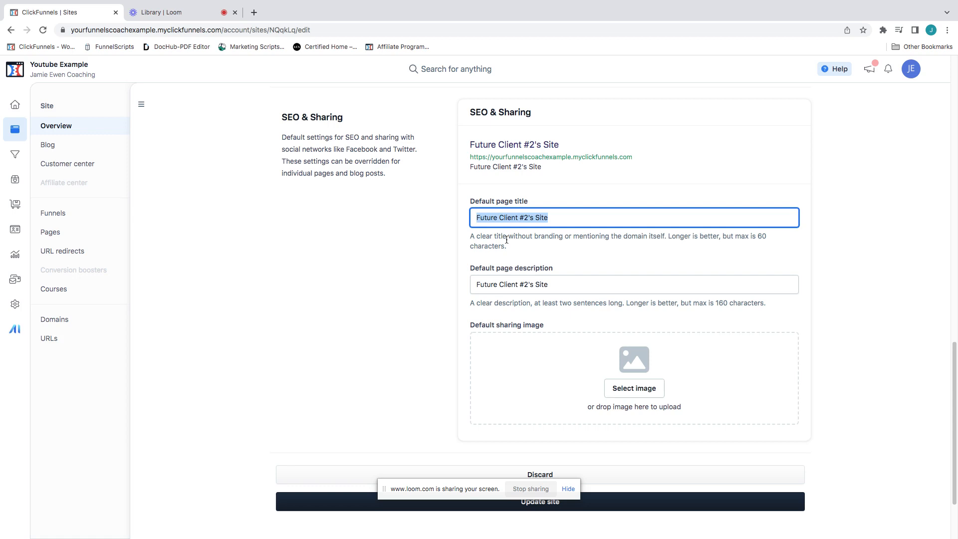
{"action": "type", "text": "Tj"}
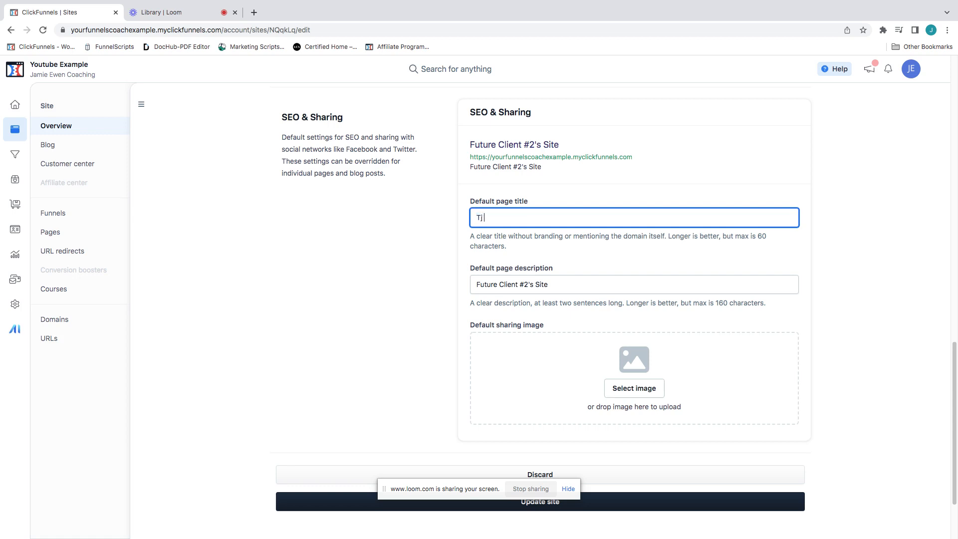
{"action": "type", "text": " Life coachign page. Helping dogs overcome the barriers of living....."}
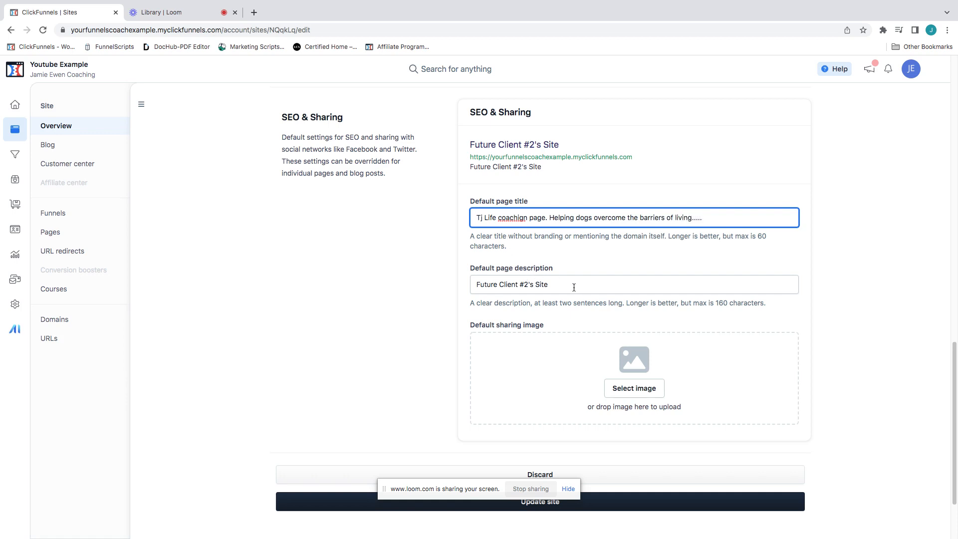
Step: Replace the default page description with ";sjkl;jf lsdfj ; fjaksdjflajsdfl a fasjdf;lajfds" and save the site settings
{"action": "left_click_drag", "start_coordinate": [549, 283], "coordinate": [471, 287]}
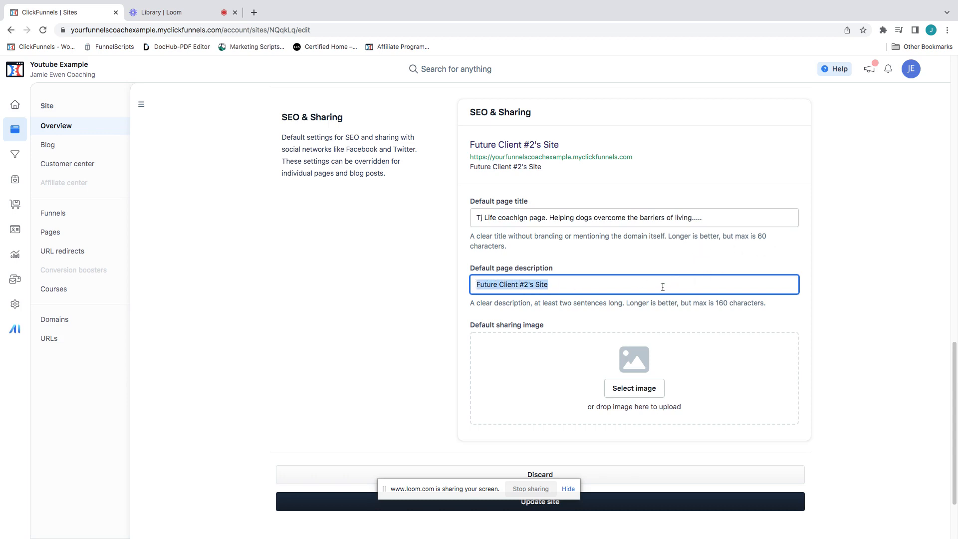
{"action": "key", "text": "BackSpace"}
{"action": "type", "text": ";sjkl;jf"}
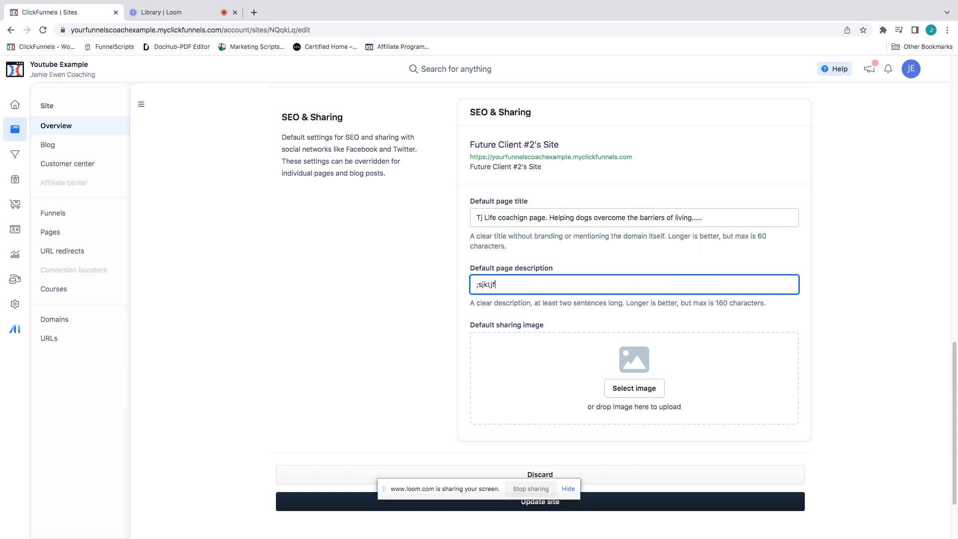
{"action": "type", "text": " lsdfj ; fjaksdjflajsdfl a fasjdf;lajfds"}
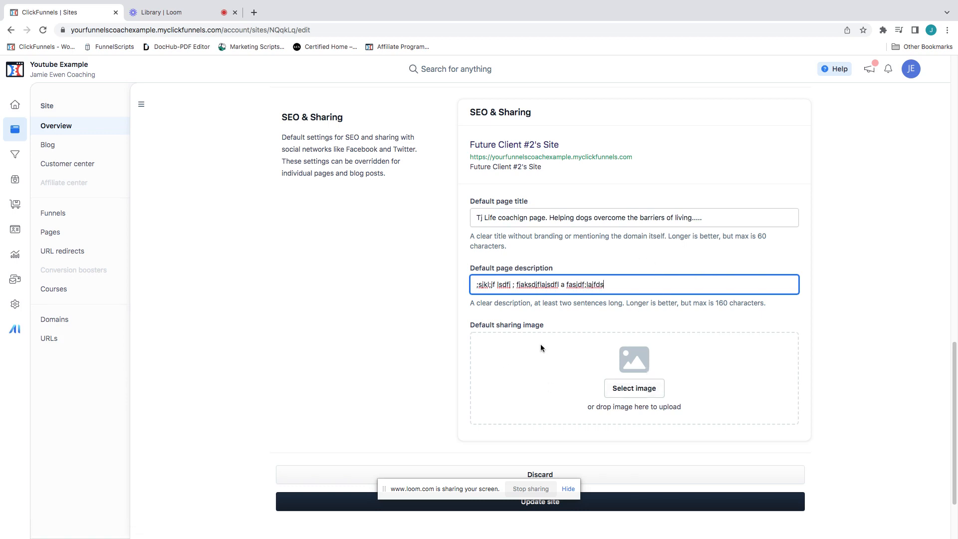
{"action": "scroll", "coordinate": [540, 343], "scroll_direction": "down", "scroll_amount": 2}
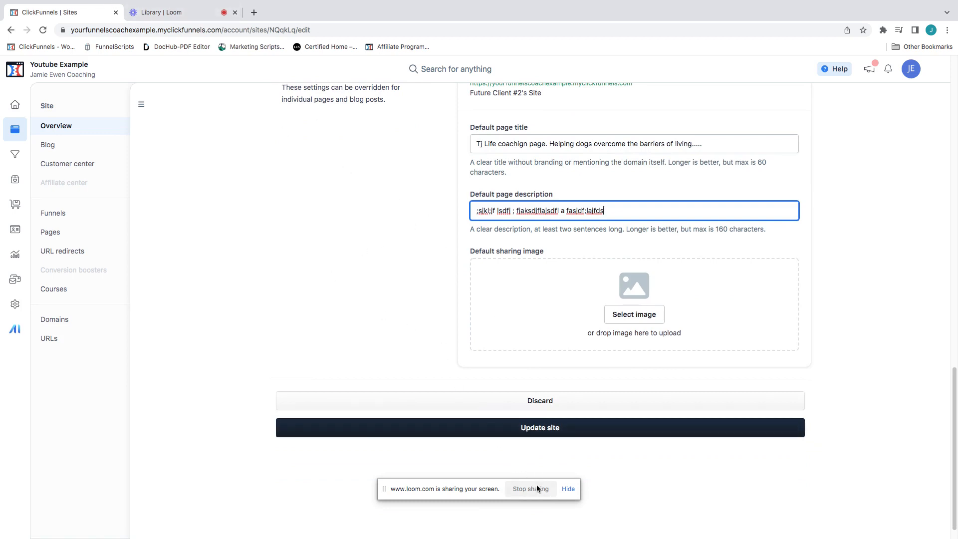
{"action": "left_click", "coordinate": [569, 492]}
{"action": "left_click", "coordinate": [568, 492]}
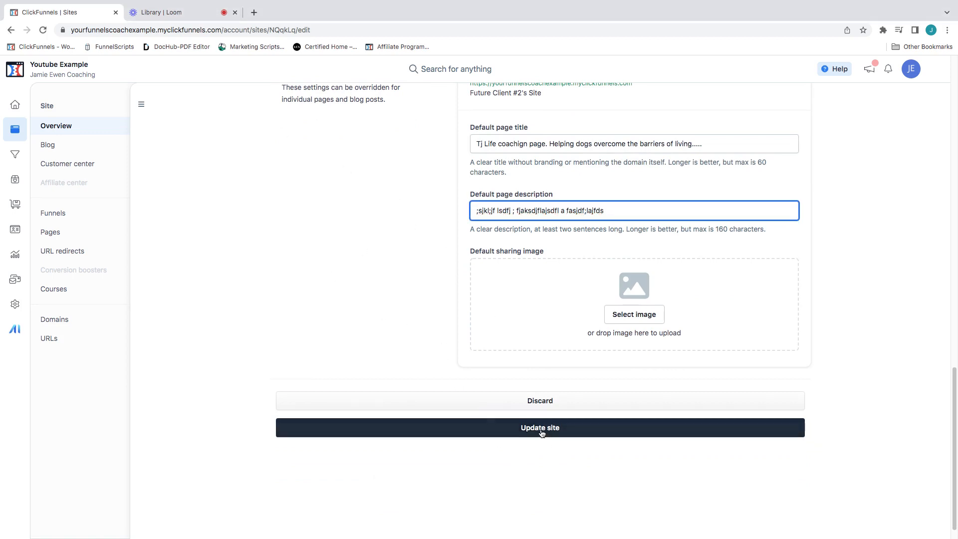
{"action": "left_click", "coordinate": [539, 433]}
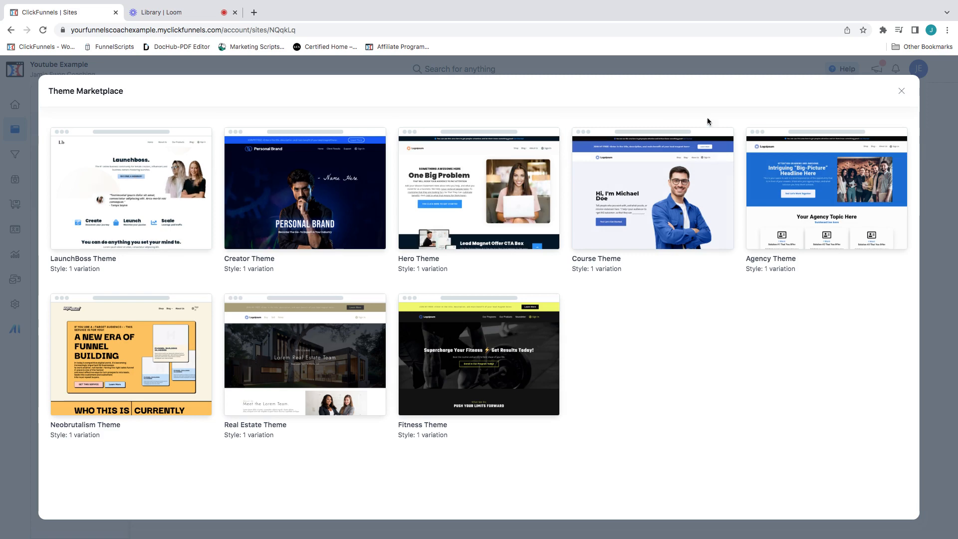
Step: Leave the theme marketplace and examine the list of site pages
{"action": "left_click", "coordinate": [901, 94]}
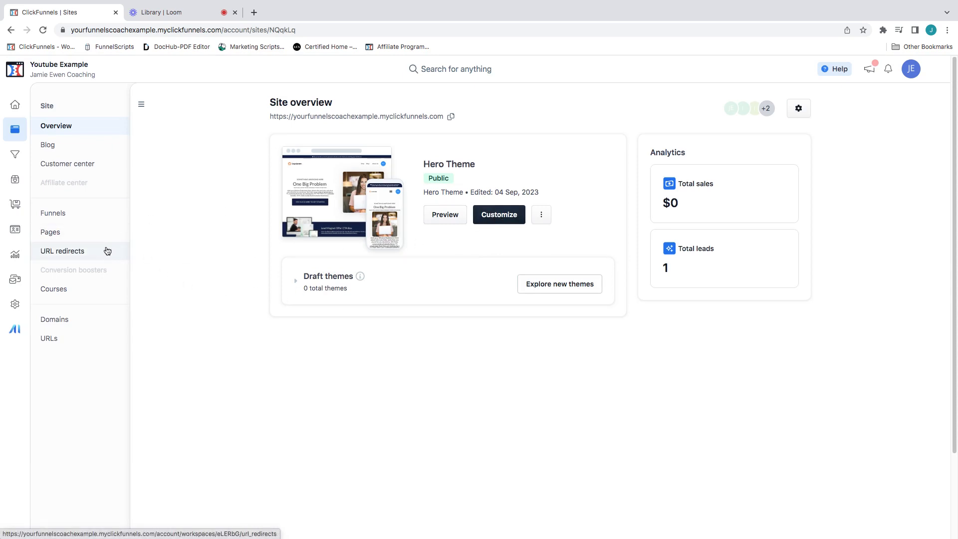
{"action": "left_click", "coordinate": [94, 238]}
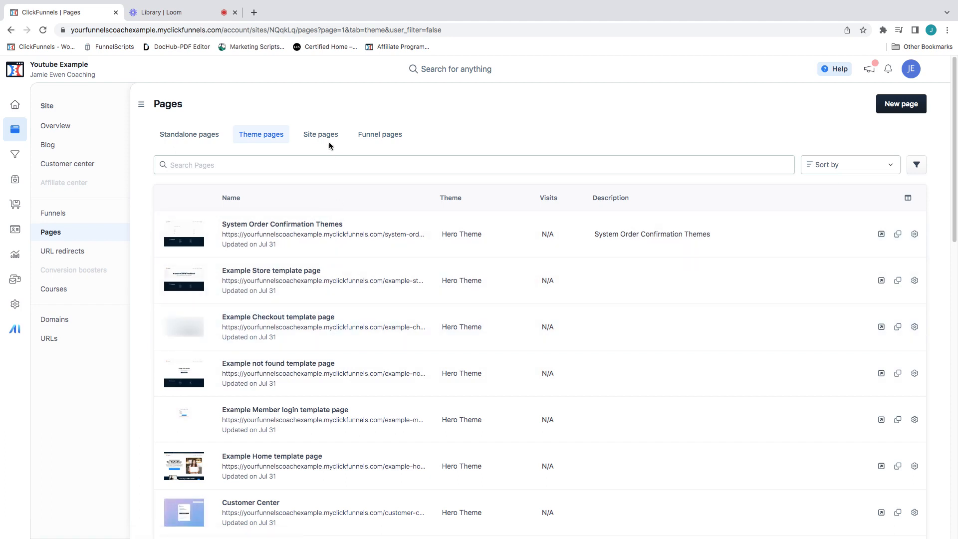
{"action": "left_click", "coordinate": [327, 140]}
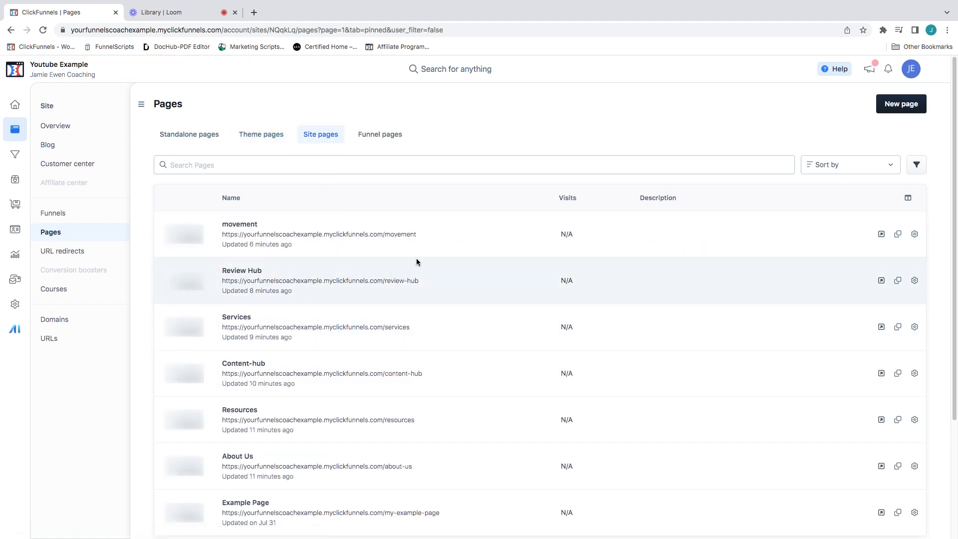
{"action": "scroll", "coordinate": [418, 259], "scroll_direction": "down", "scroll_amount": 1}
{"action": "scroll", "coordinate": [418, 259], "scroll_direction": "down", "scroll_amount": 2}
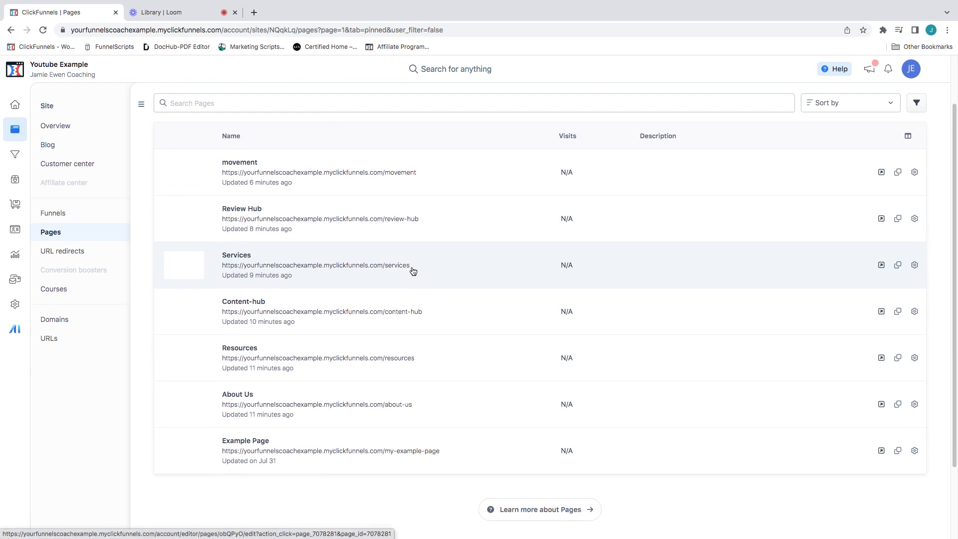
{"action": "scroll", "coordinate": [409, 270], "scroll_direction": "up", "scroll_amount": 3}
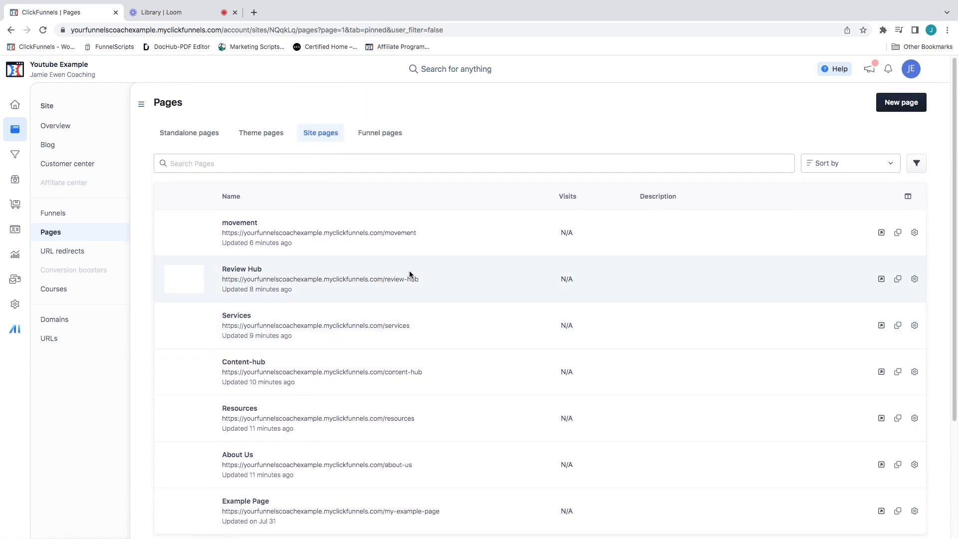
{"action": "scroll", "coordinate": [409, 274], "scroll_direction": "down", "scroll_amount": 1}
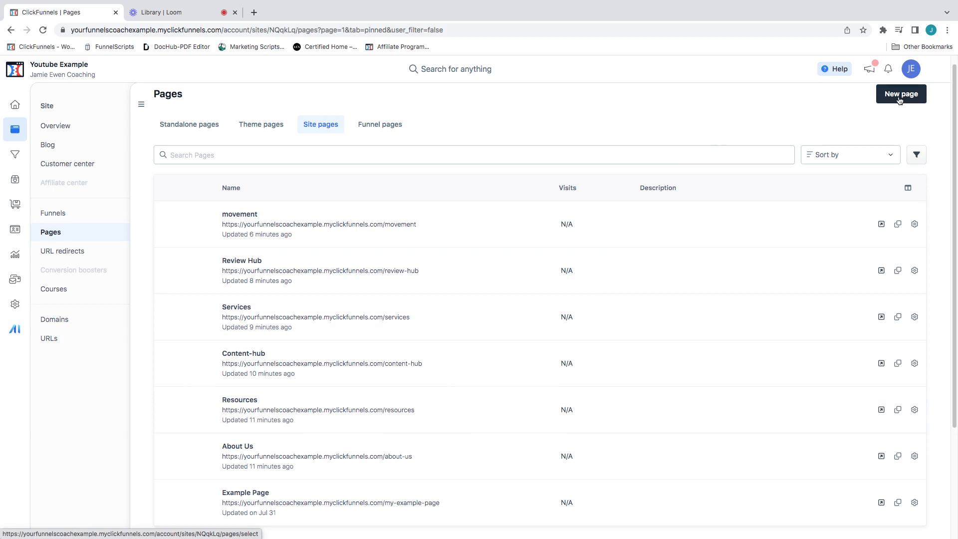
Step: Create a blank page named "toys for therapy to calm" with the default style and search engine indexing enabled
{"action": "left_click", "coordinate": [900, 96]}
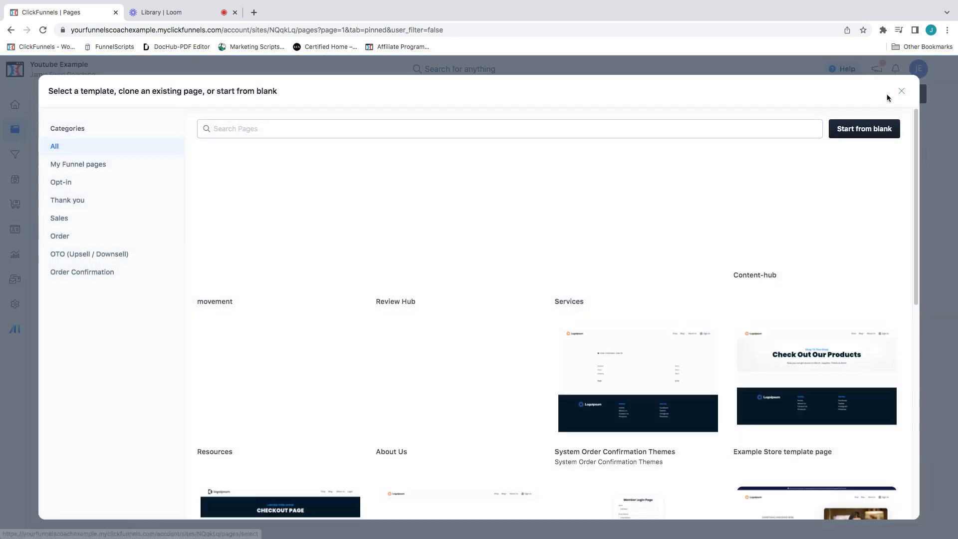
{"action": "left_click", "coordinate": [865, 133]}
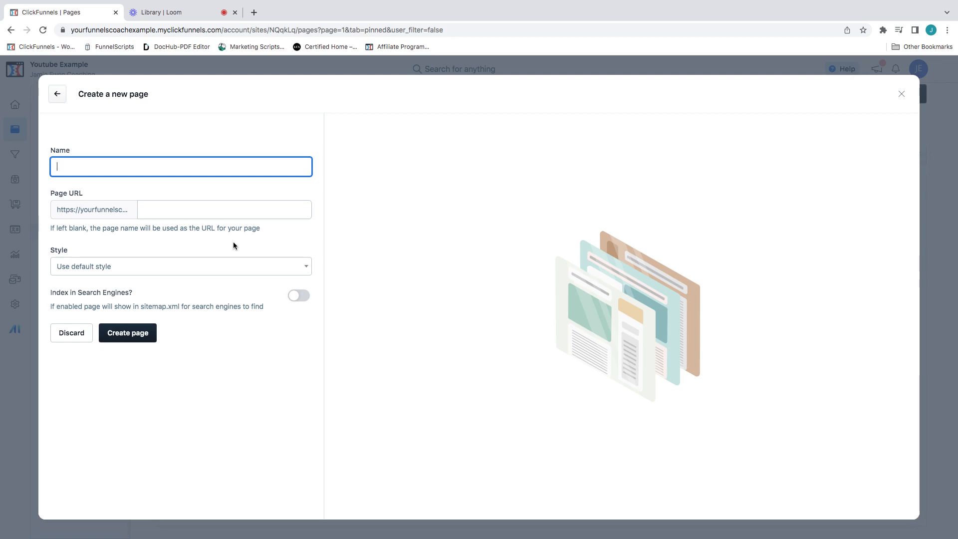
{"action": "type", "text": "toys for "}
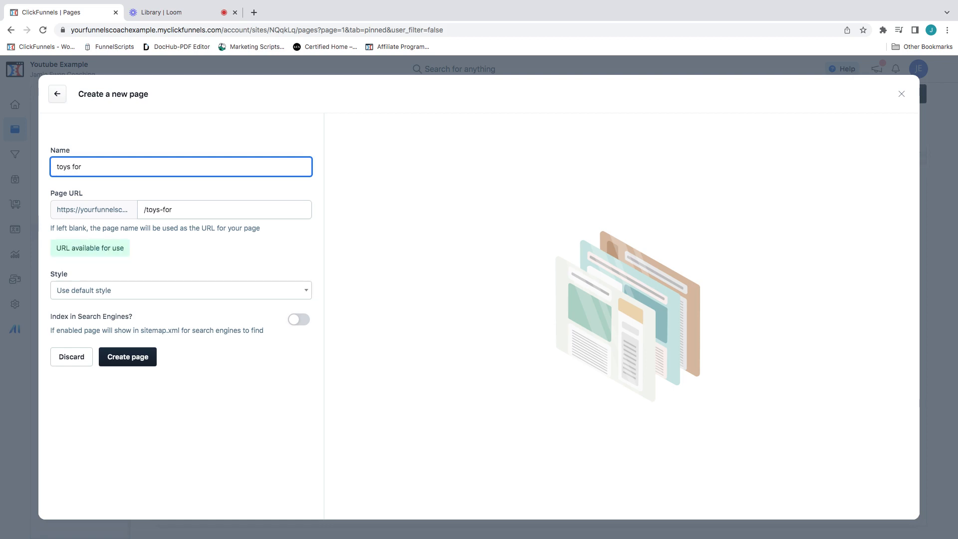
{"action": "type", "text": "therapy to calm"}
{"action": "left_click", "coordinate": [298, 323]}
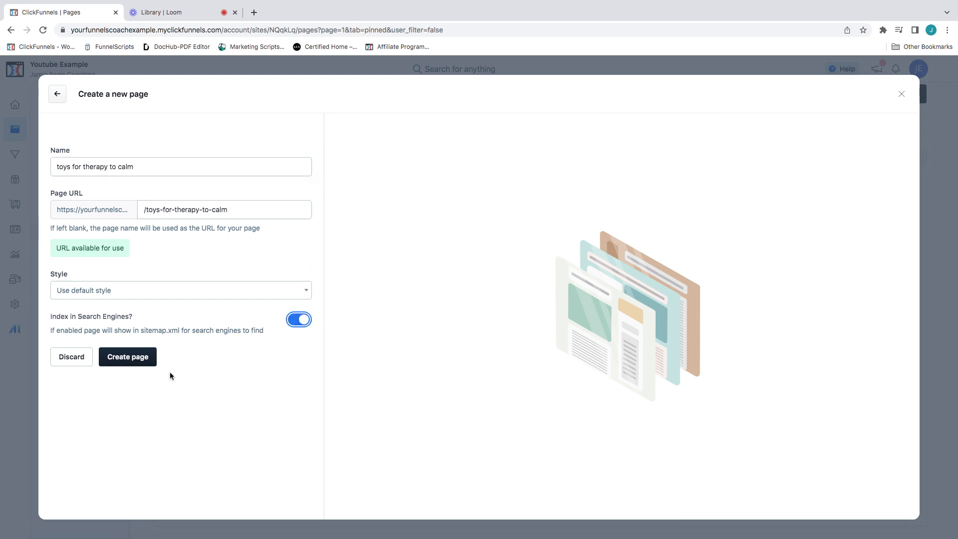
{"action": "left_click", "coordinate": [144, 362]}
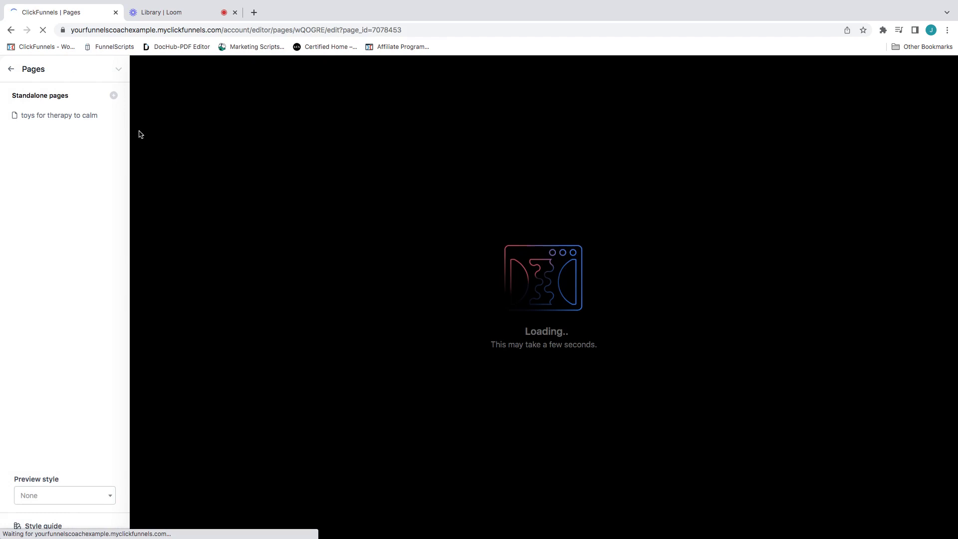
Step: Open the settings of the "toys for therapy to calm" page and enable its indexing in search engines
{"action": "mouse_move", "coordinate": [120, 123]}
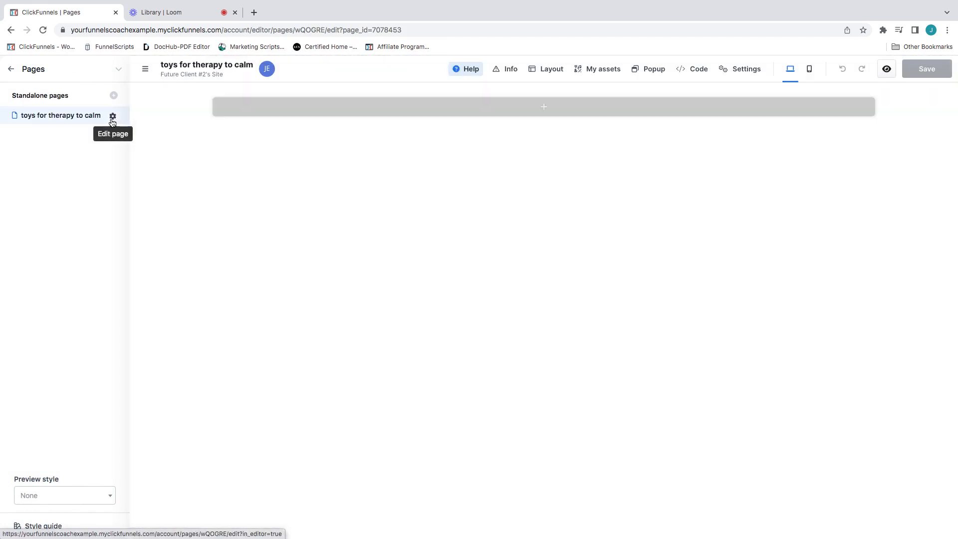
{"action": "left_click", "coordinate": [113, 122]}
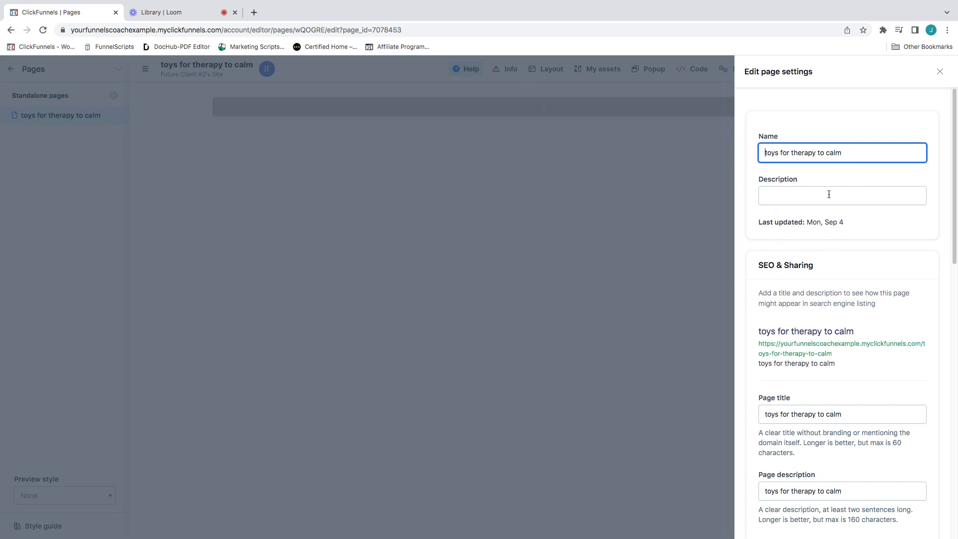
{"action": "scroll", "coordinate": [845, 276], "scroll_direction": "down", "scroll_amount": 3}
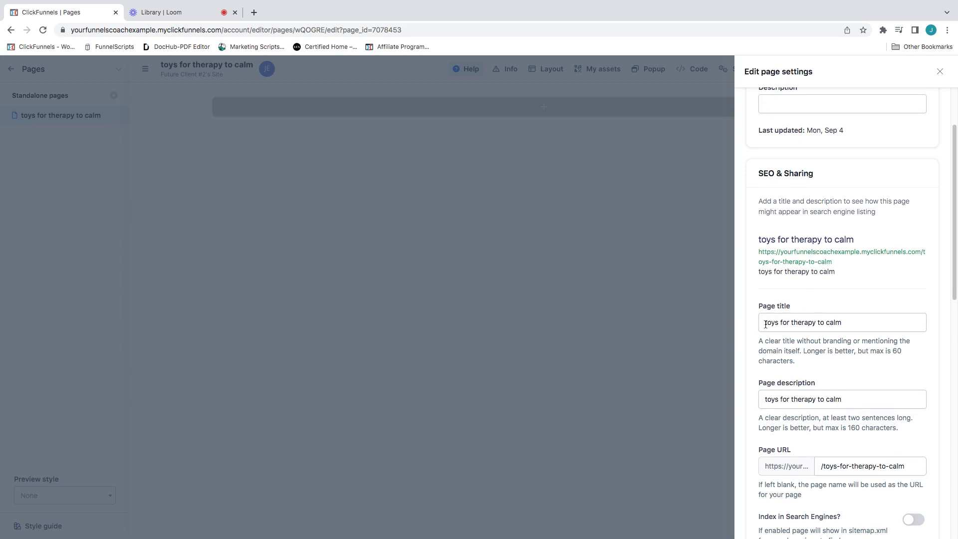
{"action": "scroll", "coordinate": [835, 343], "scroll_direction": "down", "scroll_amount": 1}
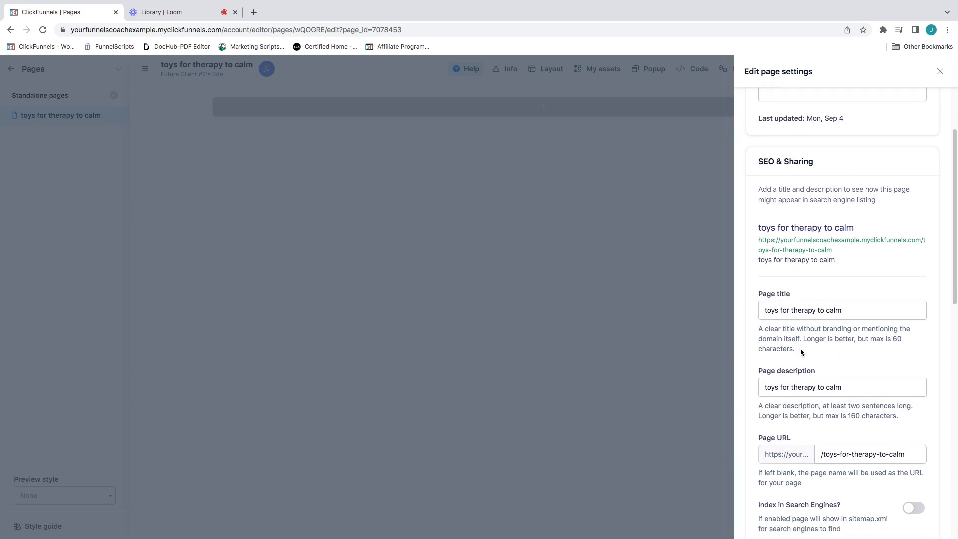
{"action": "scroll", "coordinate": [818, 319], "scroll_direction": "down", "scroll_amount": 1}
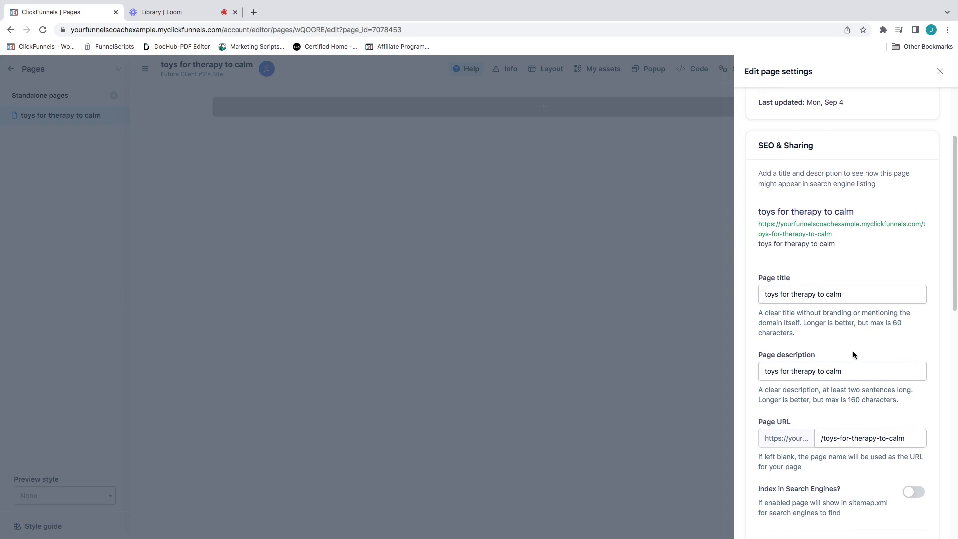
{"action": "scroll", "coordinate": [849, 349], "scroll_direction": "down", "scroll_amount": 5}
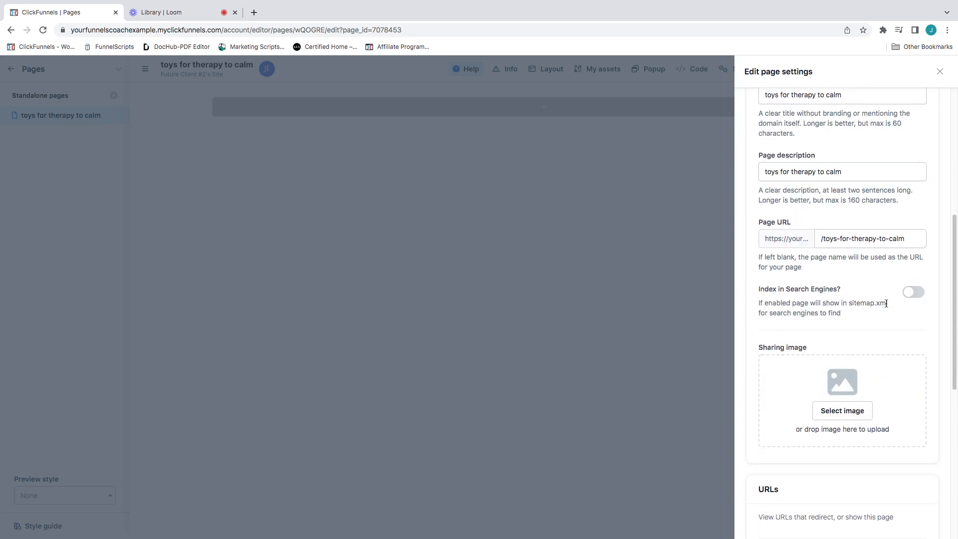
{"action": "left_click", "coordinate": [907, 298]}
{"action": "scroll", "coordinate": [787, 338], "scroll_direction": "down", "scroll_amount": 1}
{"action": "scroll", "coordinate": [806, 323], "scroll_direction": "down", "scroll_amount": 3}
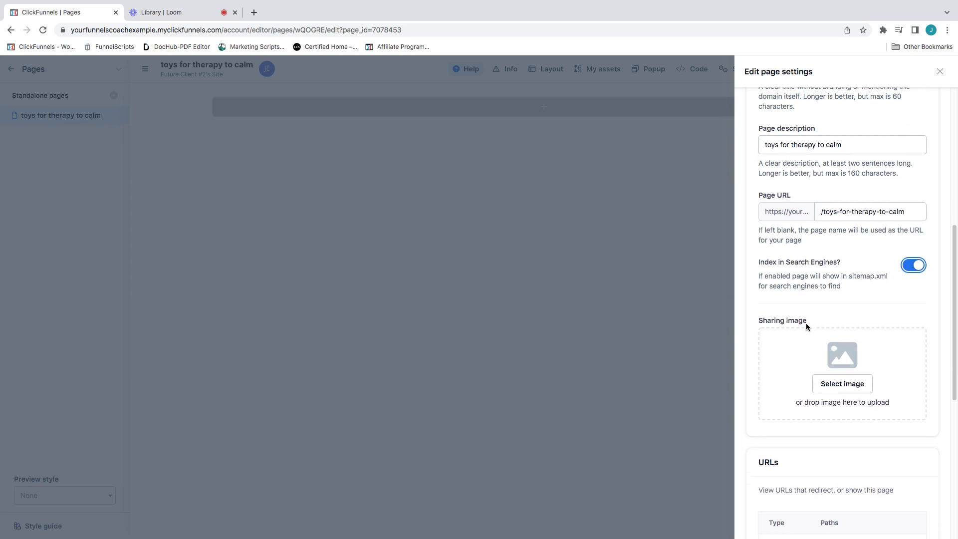
Step: Set the page's style to "Best style ever.....", pin it to Site Pages in the editor, and update the page
{"action": "scroll", "coordinate": [843, 370], "scroll_direction": "down", "scroll_amount": 6}
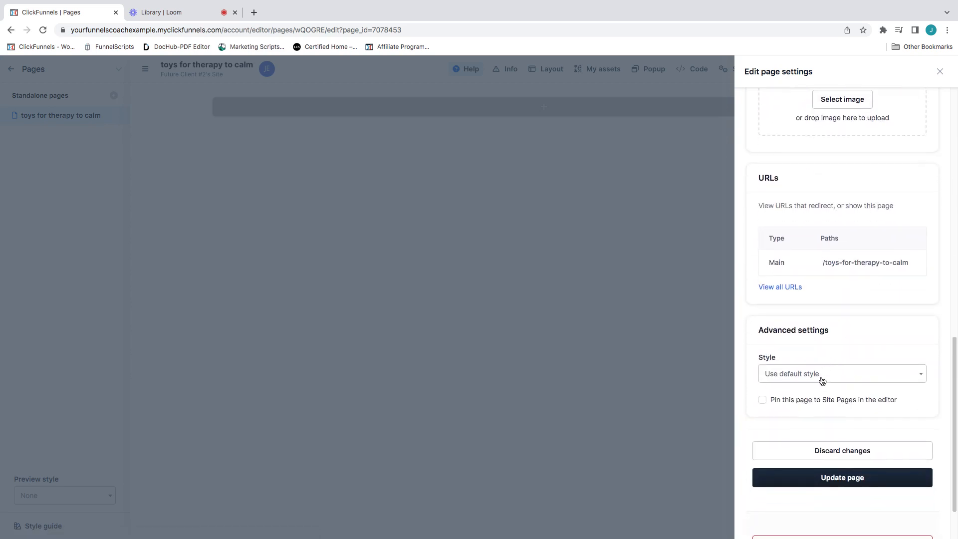
{"action": "left_click", "coordinate": [821, 380]}
{"action": "left_click", "coordinate": [818, 458]}
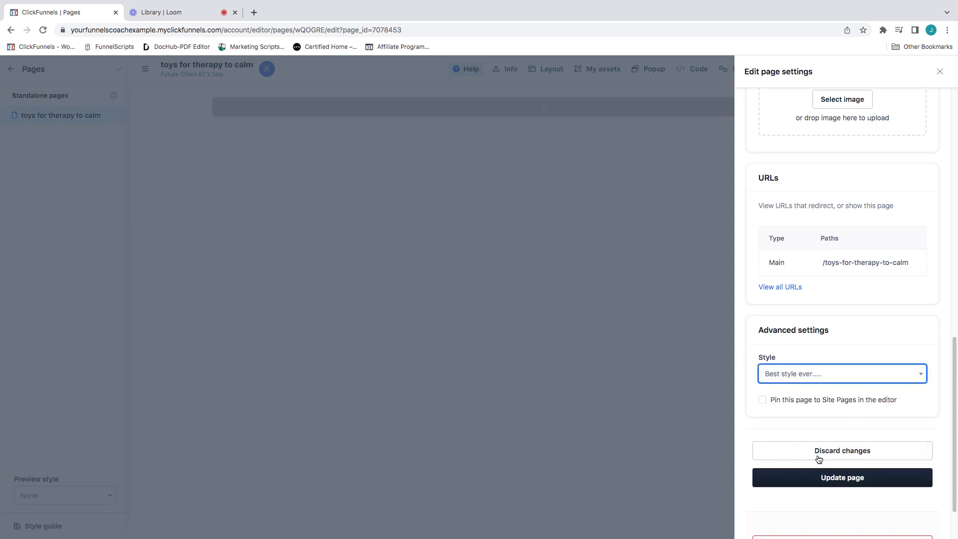
{"action": "left_click", "coordinate": [763, 401]}
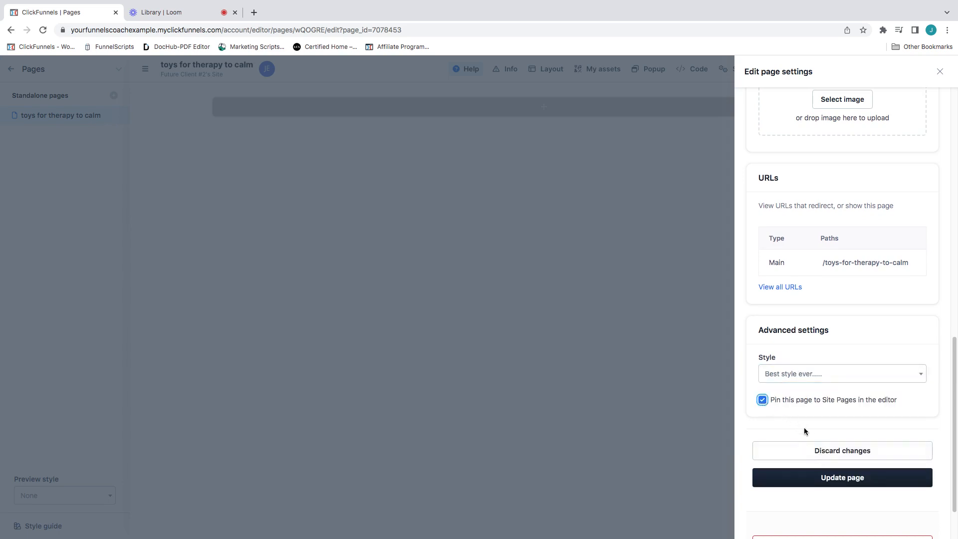
{"action": "left_click", "coordinate": [846, 478]}
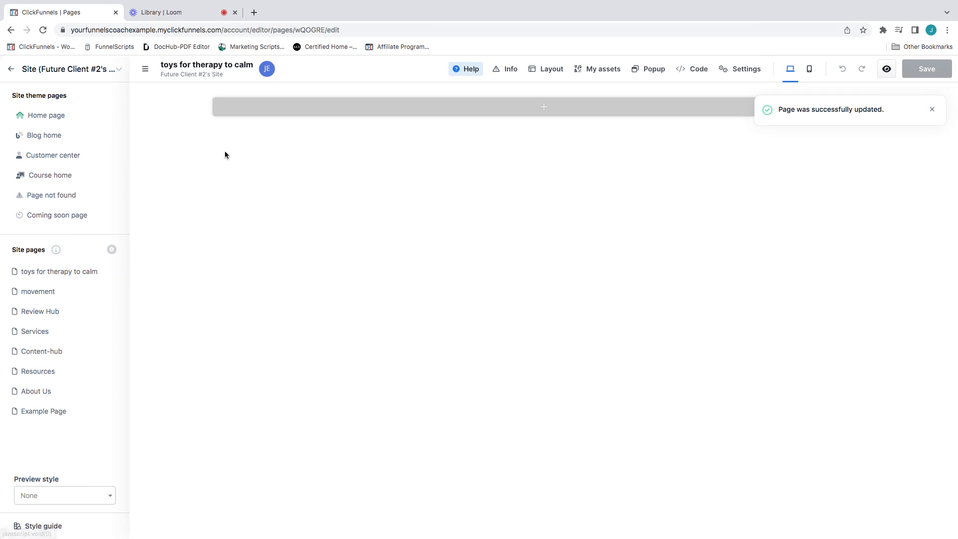
Step: Return to the site overview and open the Hero Theme's home page for customizing
{"action": "left_click", "coordinate": [11, 70]}
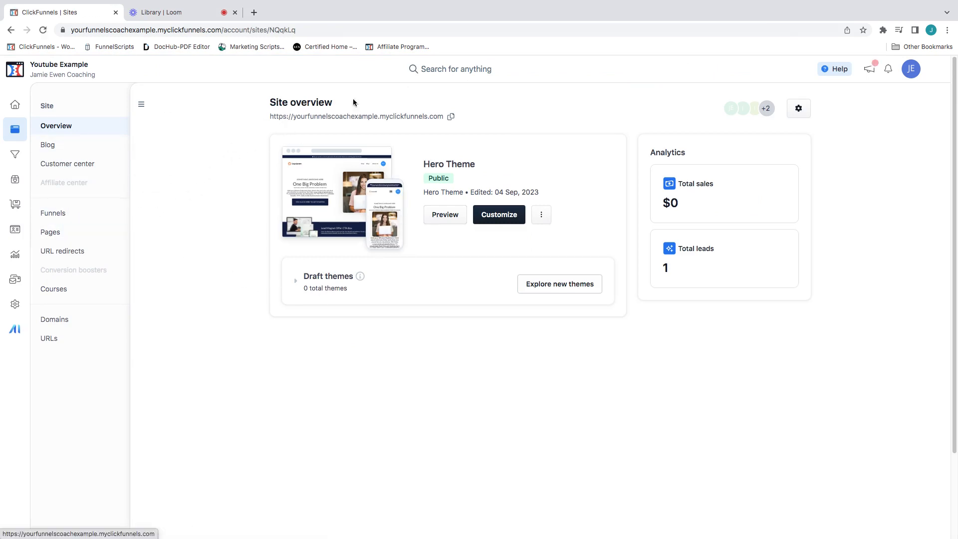
{"action": "left_click", "coordinate": [498, 220]}
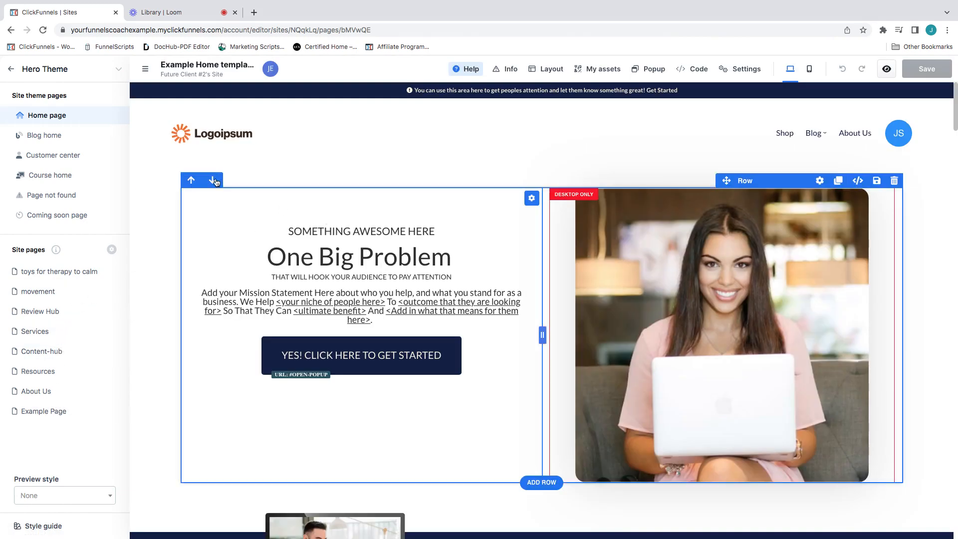
{"action": "scroll", "coordinate": [558, 315], "scroll_direction": "down", "scroll_amount": 3}
{"action": "scroll", "coordinate": [559, 317], "scroll_direction": "up", "scroll_amount": 1}
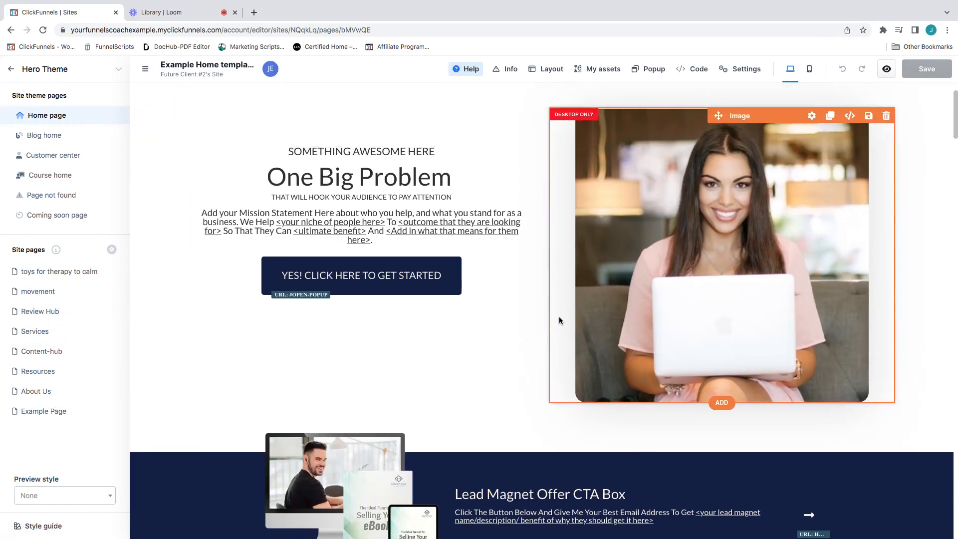
{"action": "scroll", "coordinate": [558, 320], "scroll_direction": "up", "scroll_amount": 2}
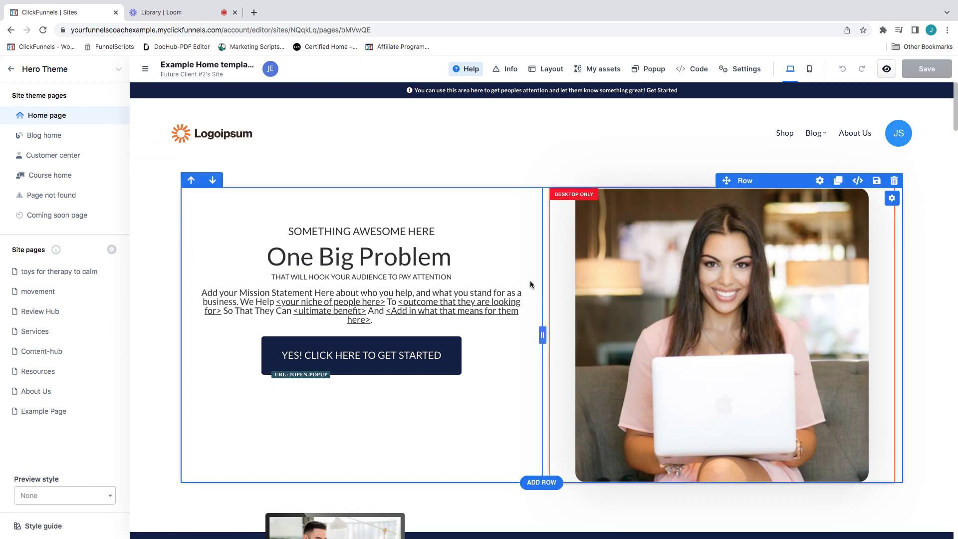
Step: Replace the "One Big Problem" heading with "We solve issues dogs have for overcoming addiction to cat nip"
{"action": "left_click", "coordinate": [445, 263]}
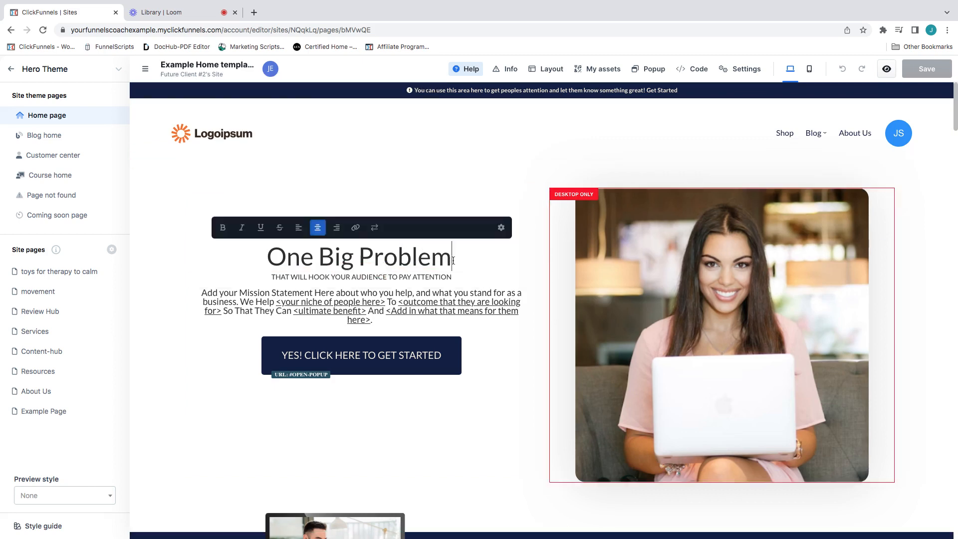
{"action": "key", "text": "BackSpace"}
{"action": "key", "text": "BackSpace"}
{"action": "key", "text": "BackSpace"}
{"action": "key", "text": "BackSpace"}
{"action": "key", "text": "BackSpace"}
{"action": "key", "text": "BackSpace"}
{"action": "key", "text": "BackSpace"}
{"action": "key", "text": "BackSpace"}
{"action": "key", "text": "BackSpace"}
{"action": "key", "text": "BackSpace"}
{"action": "key", "text": "BackSpace"}
{"action": "key", "text": "BackSpace"}
{"action": "key", "text": "BackSpace"}
{"action": "key", "text": "BackSpace"}
{"action": "key", "text": "BackSpace"}
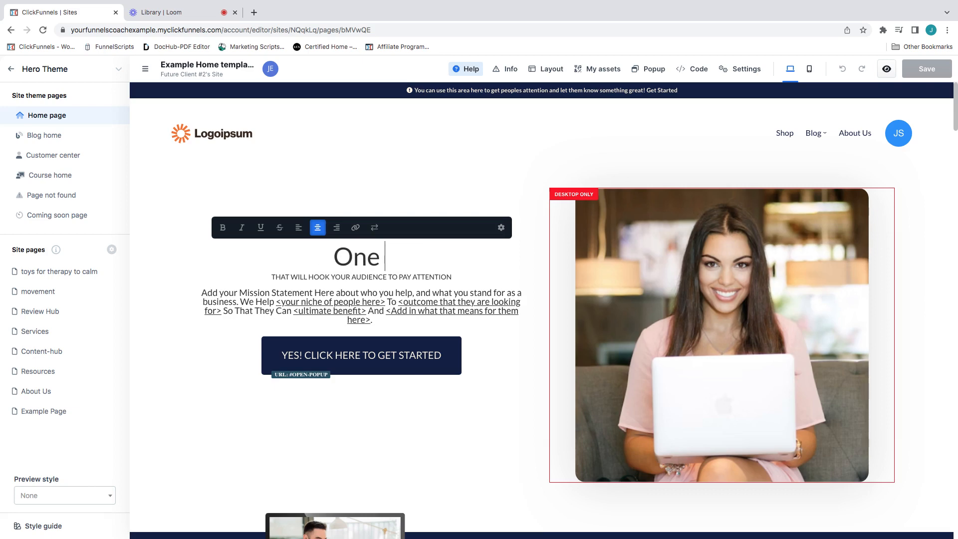
{"action": "type", "text": "We solve "}
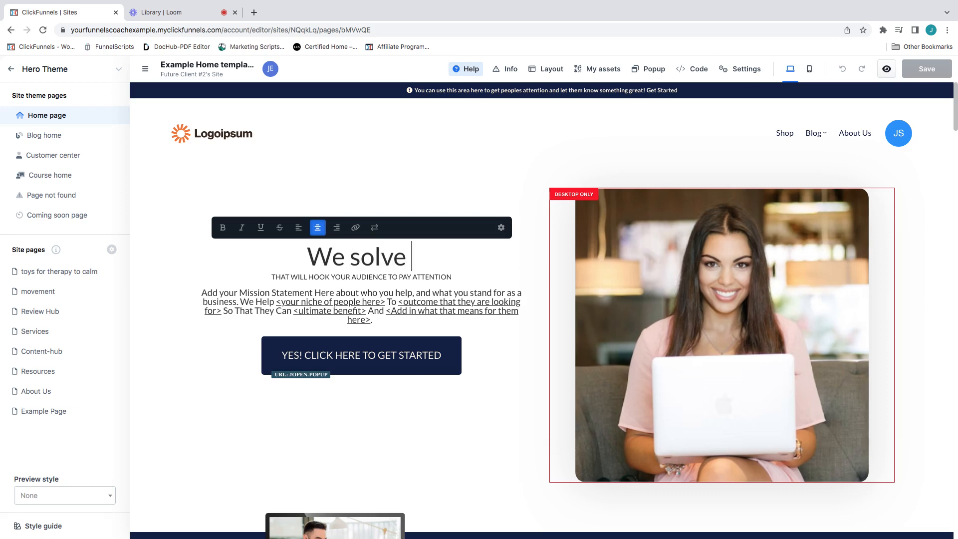
{"action": "type", "text": "issu"}
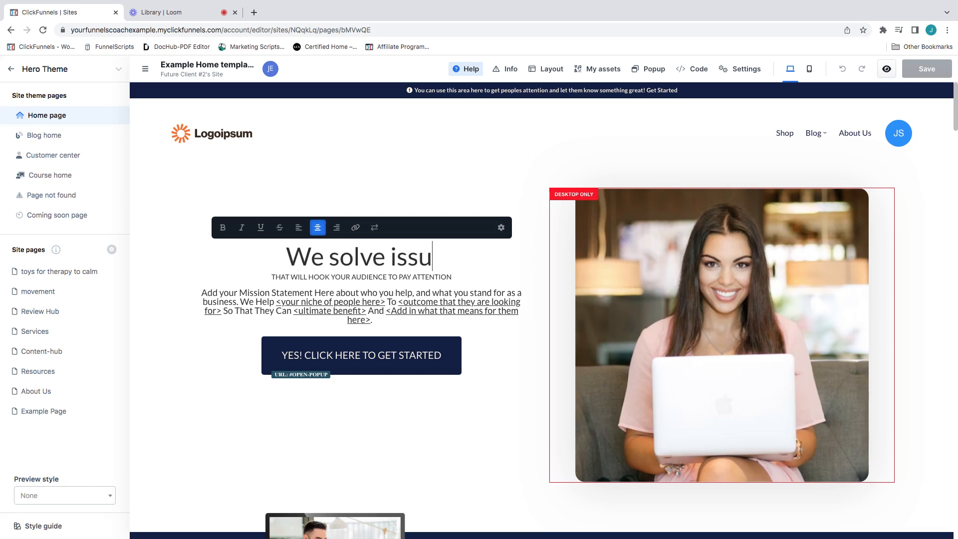
{"action": "type", "text": "es dogs have for "}
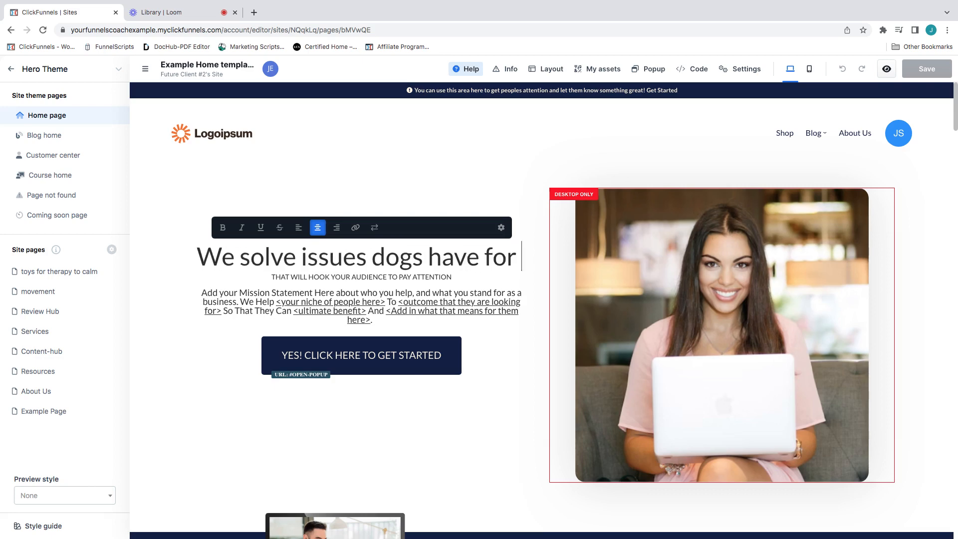
{"action": "type", "text": "overcoming "}
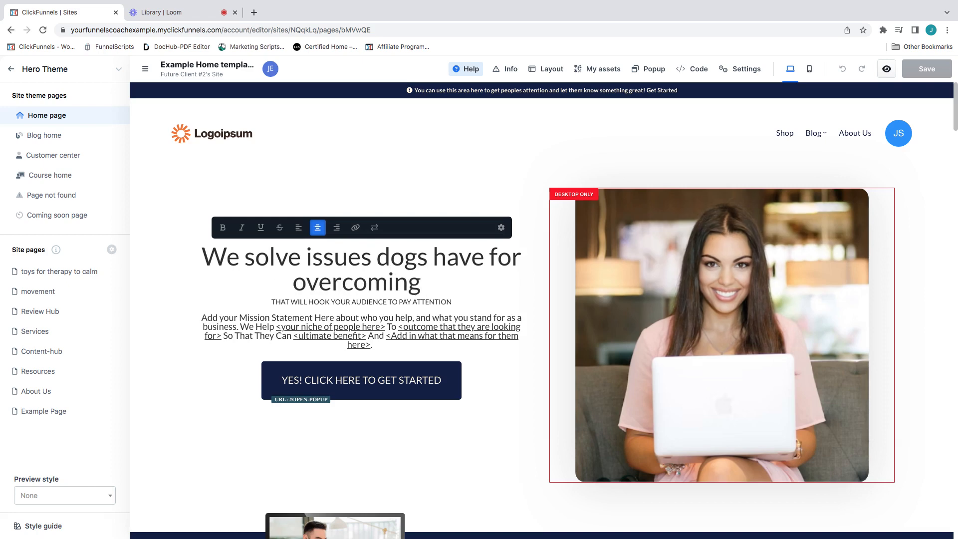
{"action": "type", "text": "addiction to"}
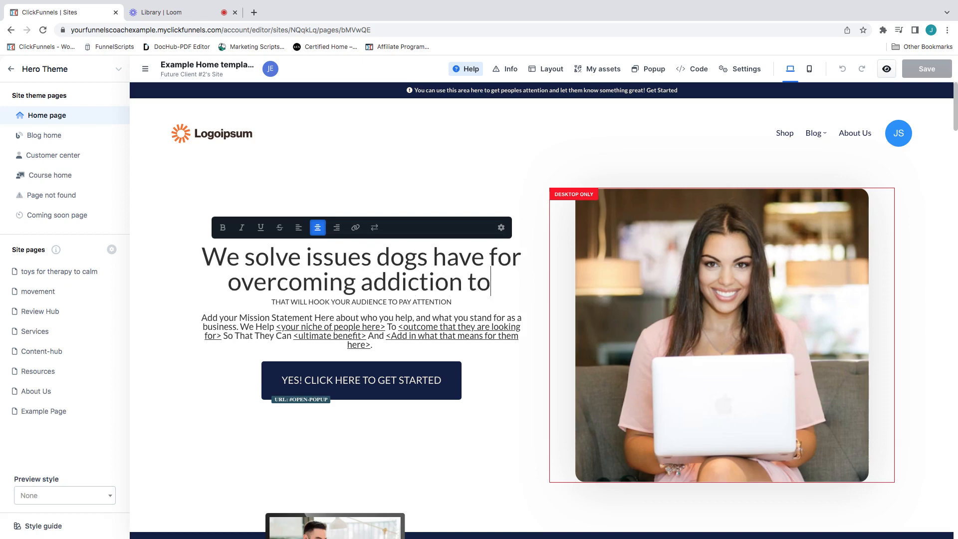
{"action": "type", "text": " cat n"}
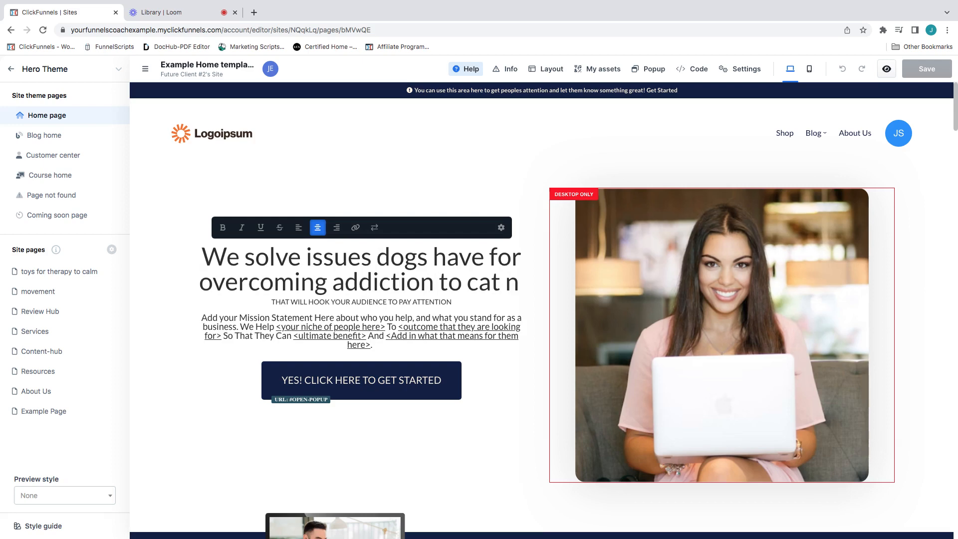
{"action": "type", "text": "ip"}
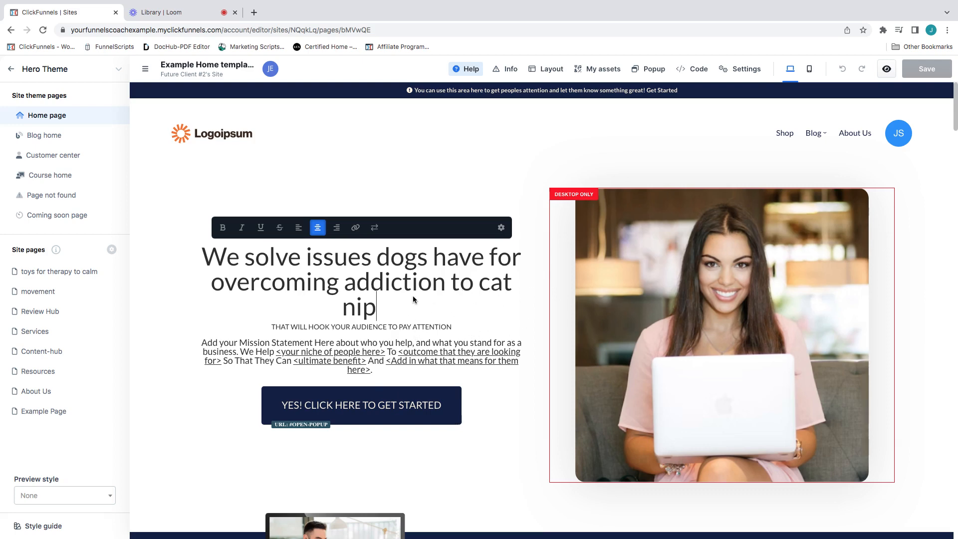
Step: Rewrite the end of the heading so it reads "We solve issues dogs have for overcoming obsticles"
{"action": "key", "text": "BackSpace"}
{"action": "key", "text": "BackSpace"}
{"action": "key", "text": "BackSpace"}
{"action": "key", "text": "BackSpace"}
{"action": "key", "text": "BackSpace"}
{"action": "key", "text": "BackSpace"}
{"action": "key", "text": "BackSpace"}
{"action": "key", "text": "BackSpace"}
{"action": "key", "text": "BackSpace"}
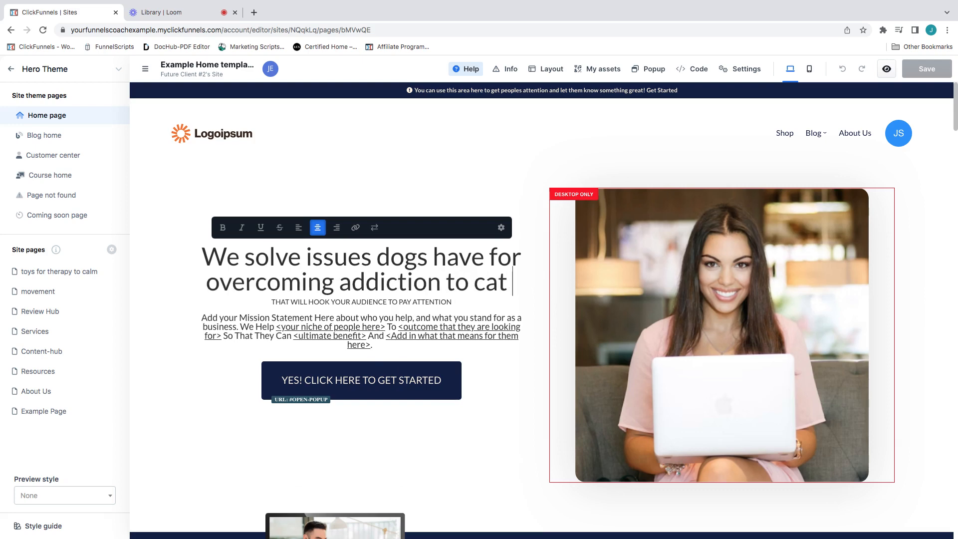
{"action": "key", "text": "BackSpace"}
{"action": "key", "text": "BackSpace"}
{"action": "key", "text": "BackSpace"}
{"action": "key", "text": "BackSpace"}
{"action": "key", "text": "BackSpace"}
{"action": "key", "text": "BackSpace"}
{"action": "key", "text": "BackSpace"}
{"action": "key", "text": "BackSpace"}
{"action": "key", "text": "BackSpace"}
{"action": "key", "text": "BackSpace"}
{"action": "key", "text": "BackSpace"}
{"action": "key", "text": "BackSpace"}
{"action": "key", "text": "BackSpace"}
{"action": "key", "text": "BackSpace"}
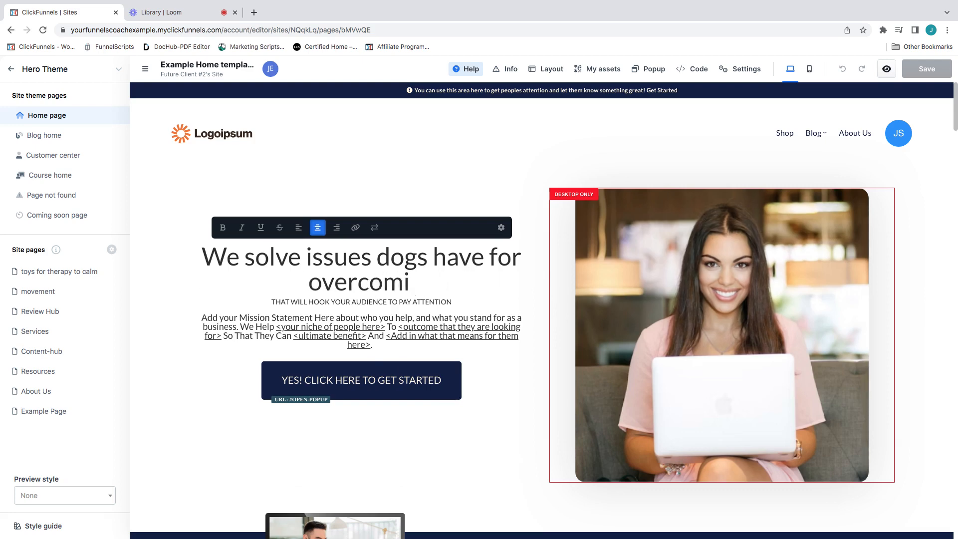
{"action": "key", "text": "BackSpace"}
{"action": "key", "text": "BackSpace"}
{"action": "key", "text": "BackSpace"}
{"action": "key", "text": "BackSpace"}
{"action": "key", "text": "BackSpace"}
{"action": "key", "text": "BackSpace"}
{"action": "key", "text": "BackSpace"}
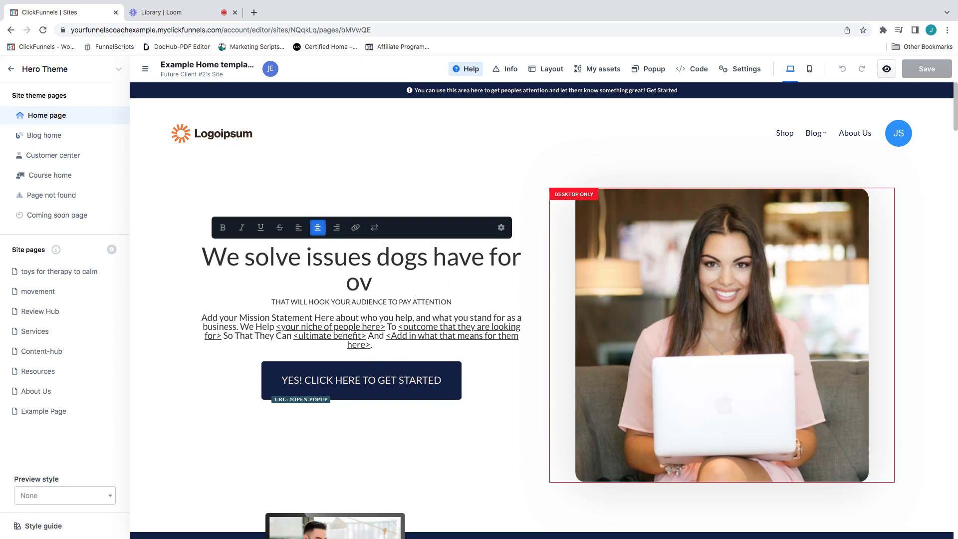
{"action": "key", "text": "BackSpace"}
{"action": "key", "text": "BackSpace"}
{"action": "key", "text": "BackSpace"}
{"action": "key", "text": "BackSpace"}
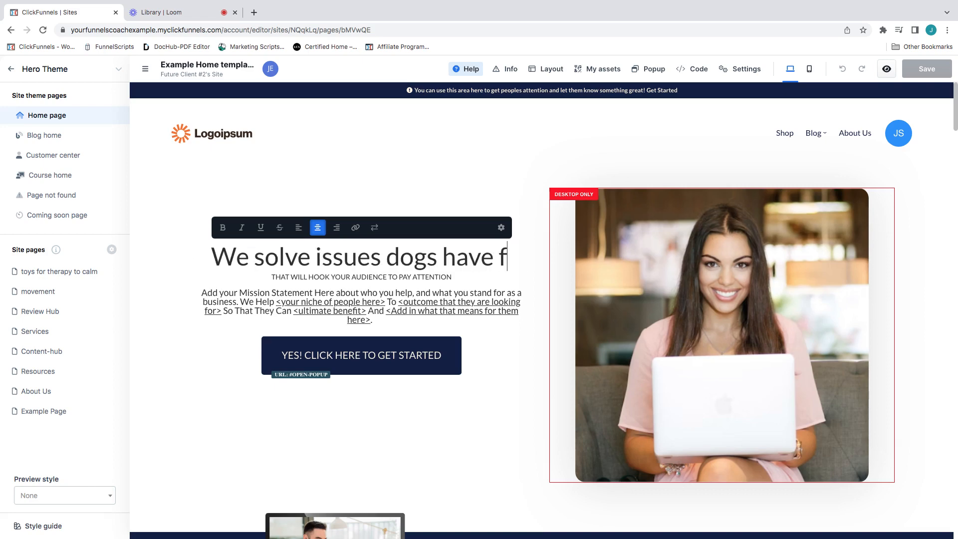
{"action": "type", "text": "or overc"}
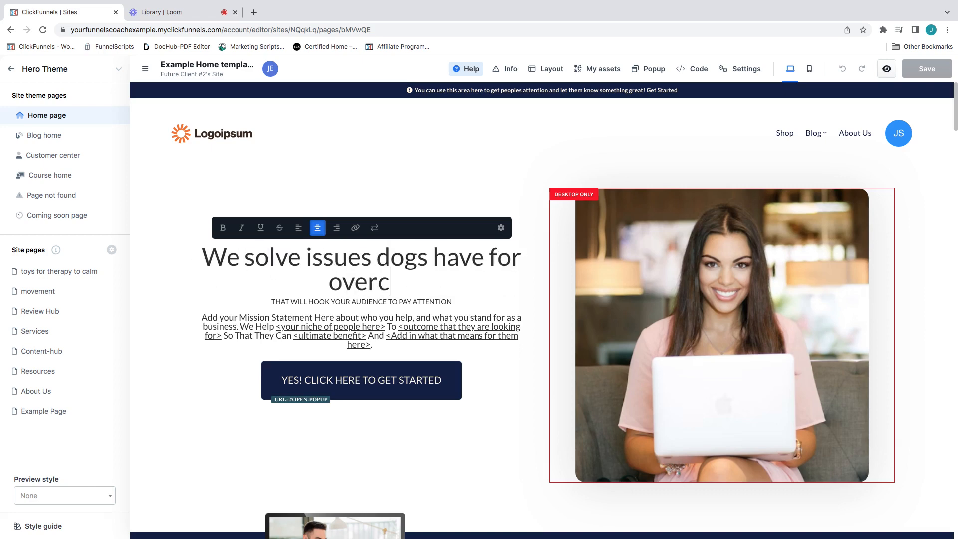
{"action": "type", "text": "oming obsticles"}
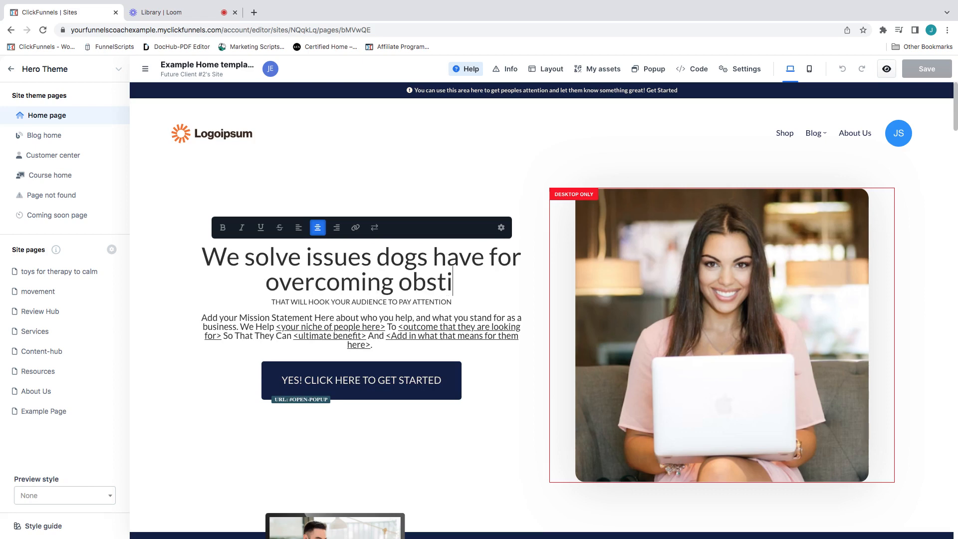
Step: Correct the misspelled last word of the heading to "obstacles" and leave text editing
{"action": "right_click", "coordinate": [418, 282]}
{"action": "left_click", "coordinate": [455, 286]}
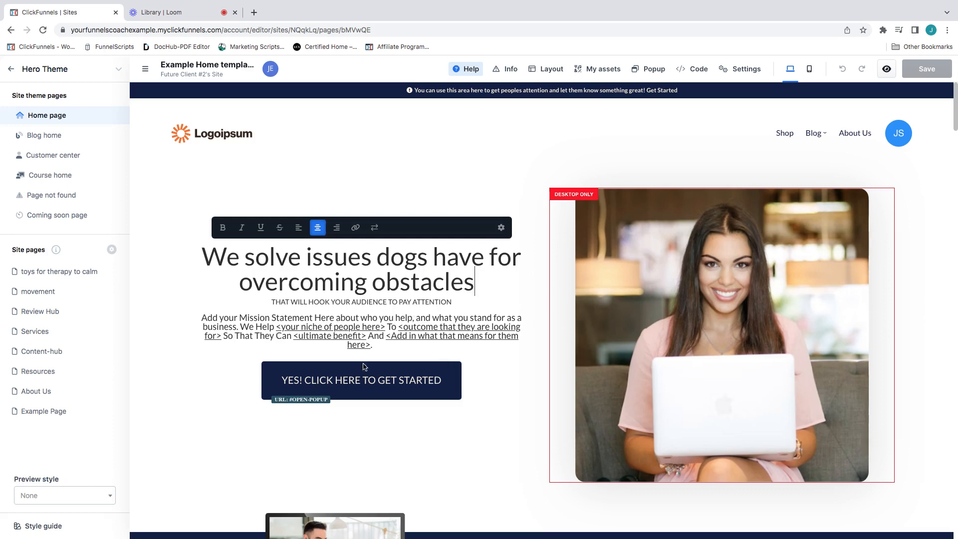
{"action": "left_click", "coordinate": [358, 387]}
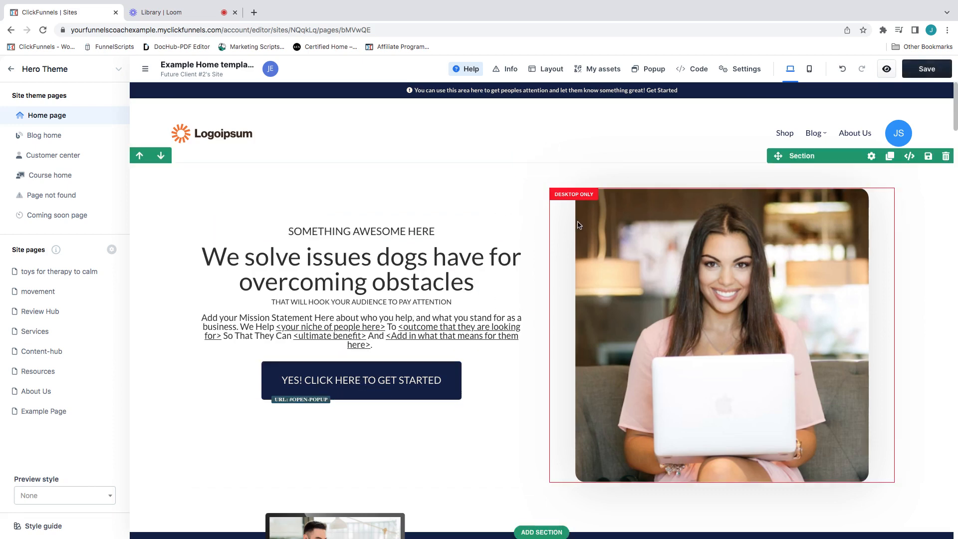
Step: Open the hero image's settings and set its width to 90% and its height to 487 px
{"action": "scroll", "coordinate": [574, 224], "scroll_direction": "down", "scroll_amount": 1}
{"action": "scroll", "coordinate": [575, 223], "scroll_direction": "up", "scroll_amount": 1}
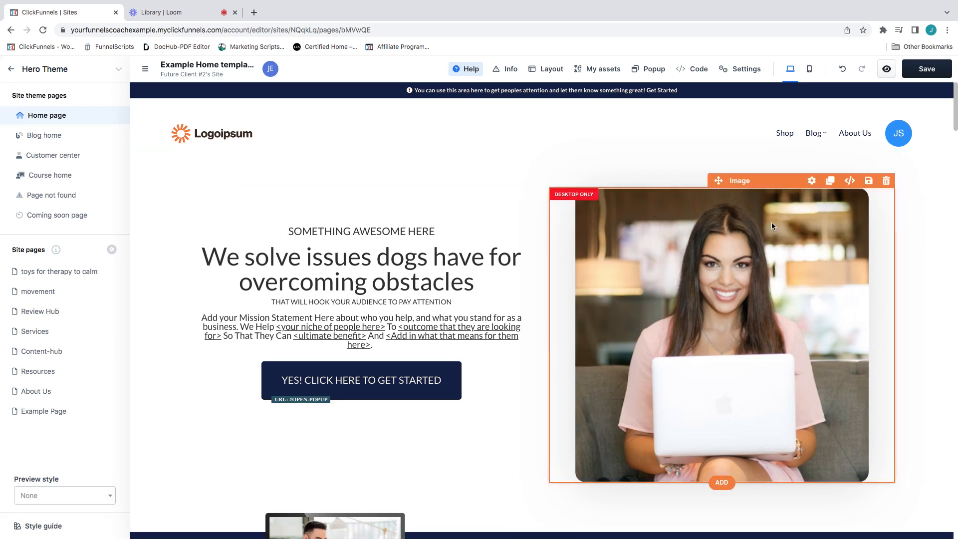
{"action": "left_click", "coordinate": [811, 183]}
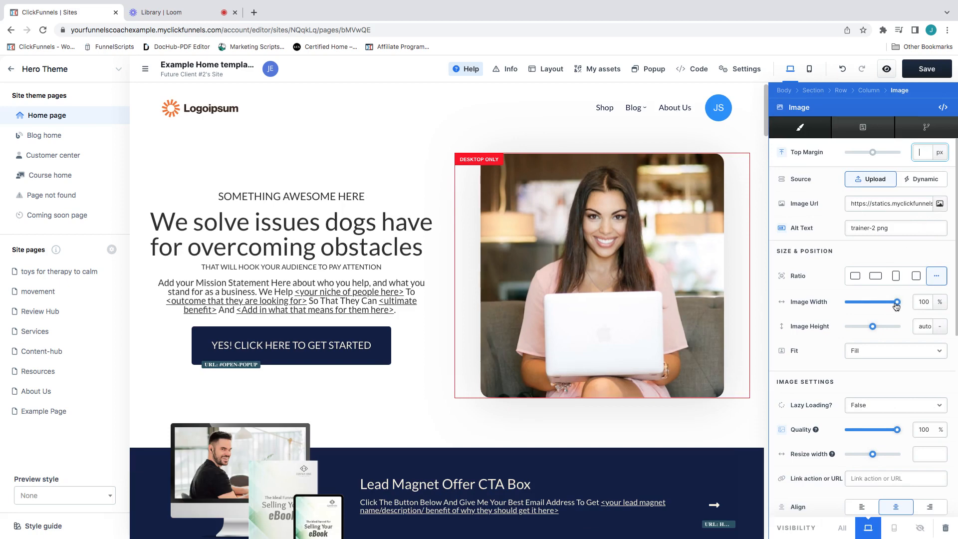
{"action": "left_click_drag", "start_coordinate": [897, 306], "coordinate": [860, 330]}
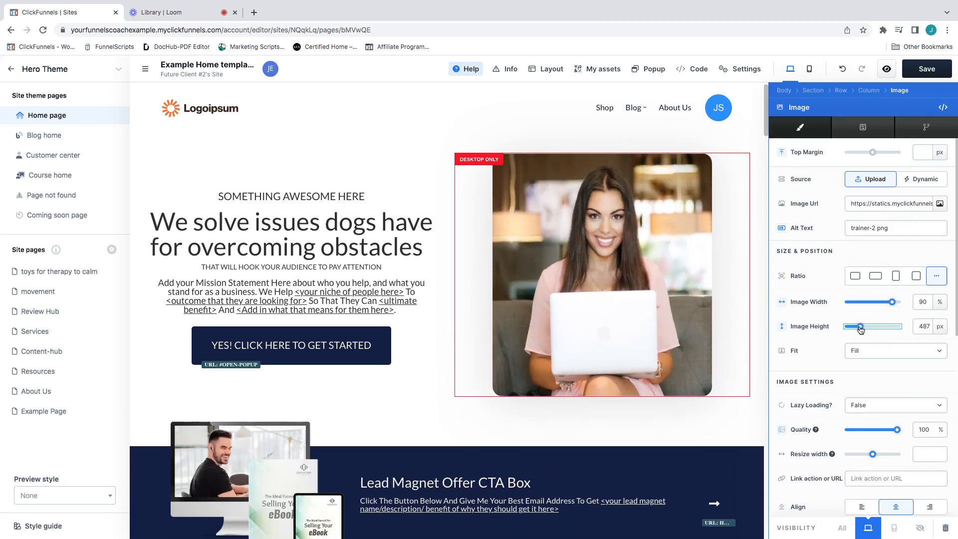
Step: Replace the hero image with the brown dog portrait from the image gallery
{"action": "left_click", "coordinate": [939, 205]}
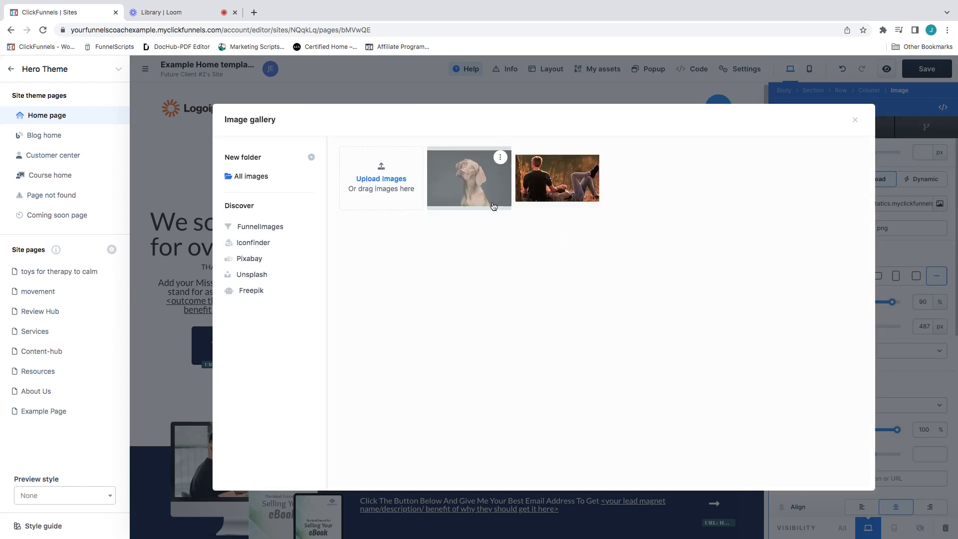
{"action": "left_click", "coordinate": [489, 202]}
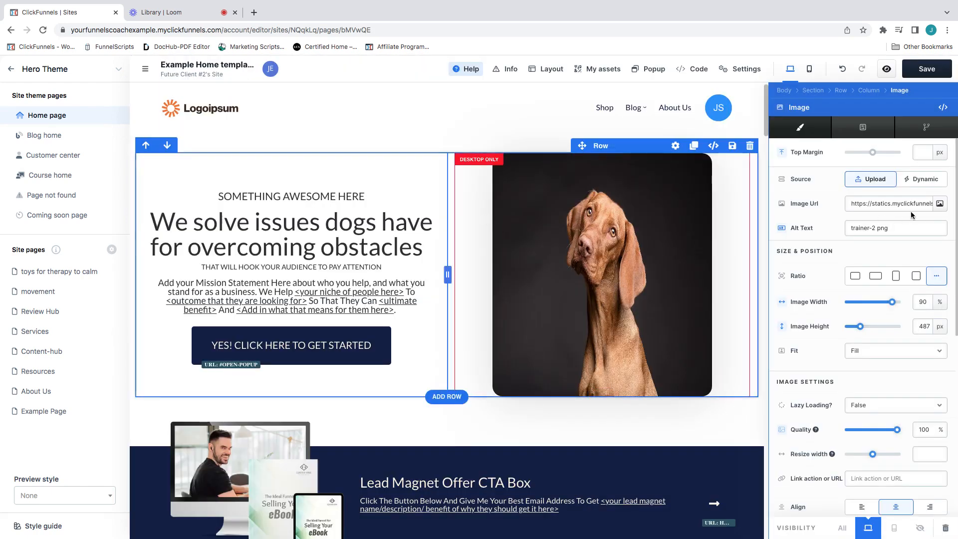
Step: Search Pixabay for "dogs", add the photo of the corgi on railway tracks, and use it as the hero image
{"action": "left_click", "coordinate": [940, 204]}
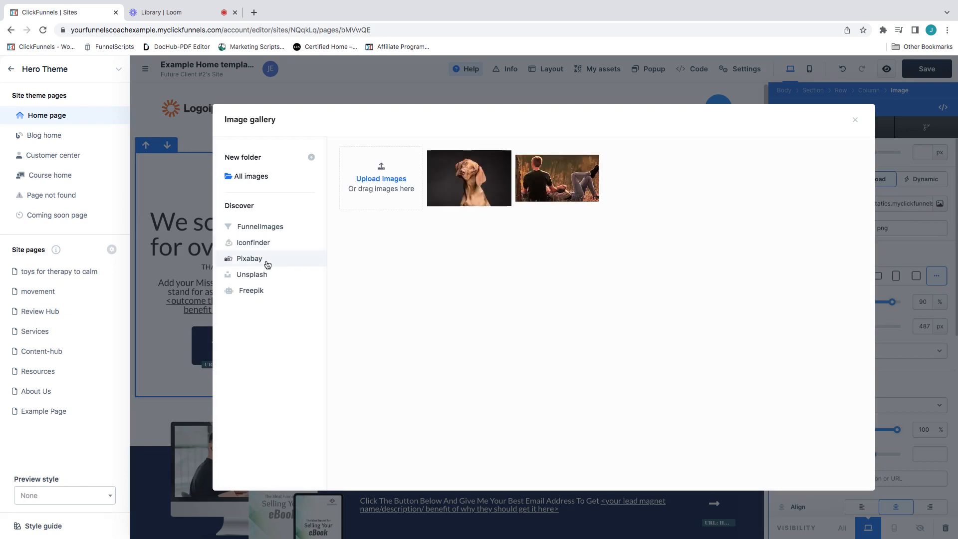
{"action": "left_click", "coordinate": [252, 261]}
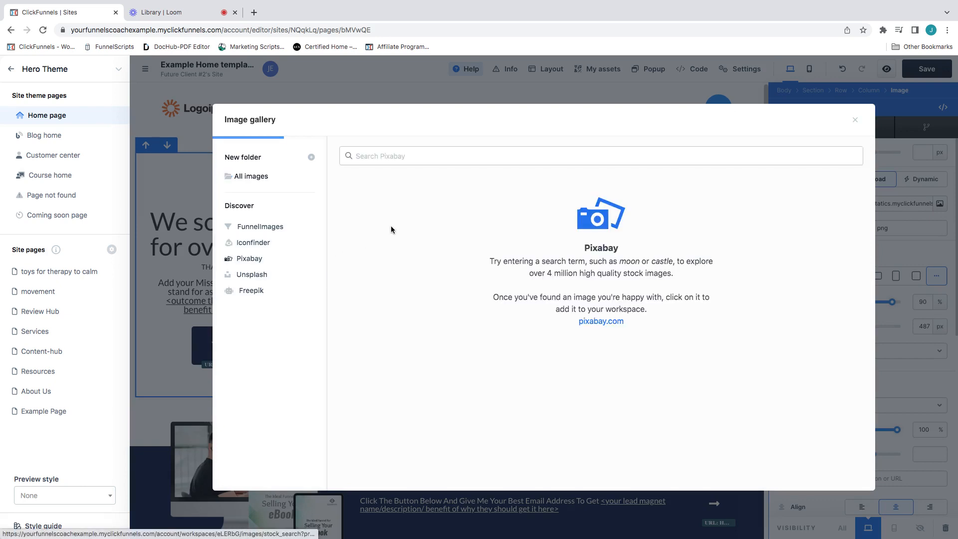
{"action": "left_click", "coordinate": [404, 157]}
{"action": "type", "text": "dogs"}
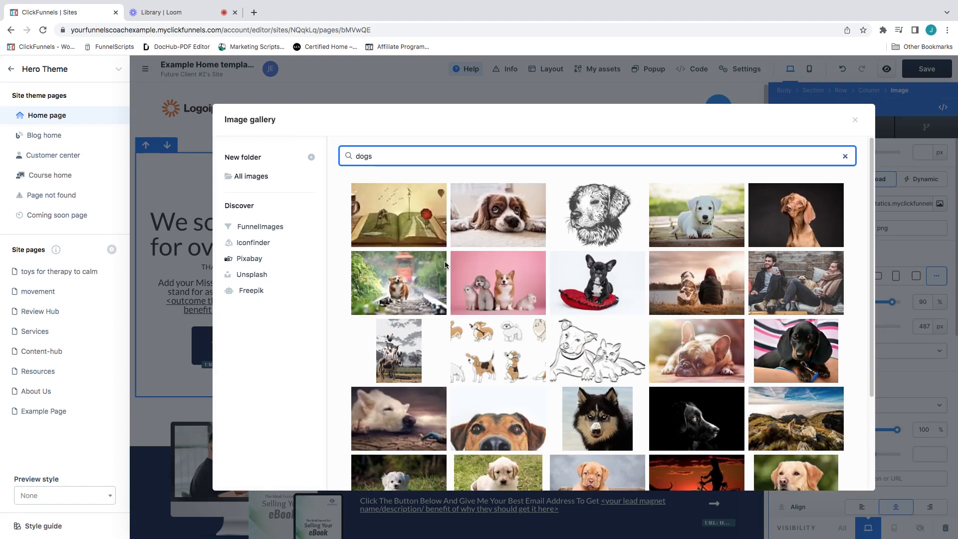
{"action": "left_click", "coordinate": [413, 292]}
{"action": "left_click", "coordinate": [533, 223]}
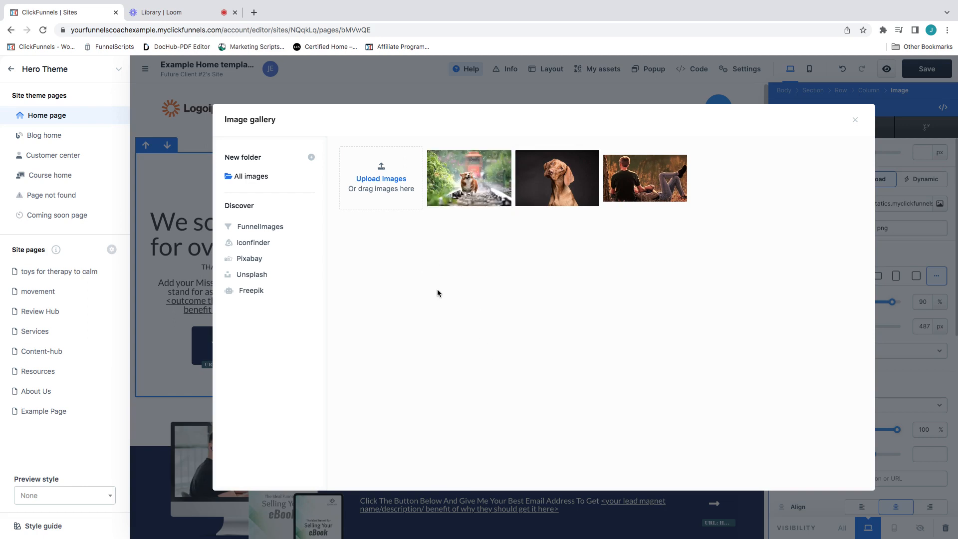
{"action": "left_click", "coordinate": [470, 201]}
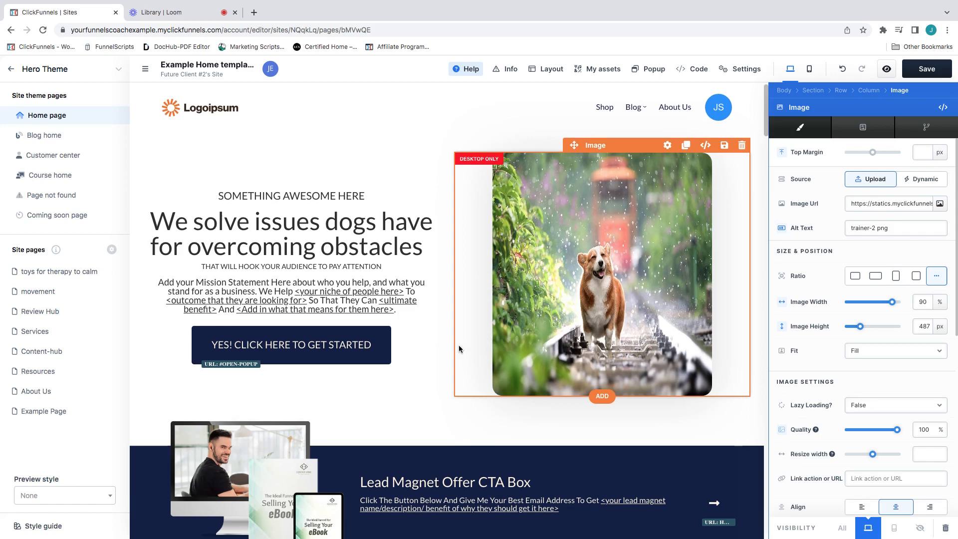
Step: Open the "Lead Magnet Offer CTA Box" heading for text editing and delete all of its text
{"action": "scroll", "coordinate": [436, 355], "scroll_direction": "down", "scroll_amount": 1}
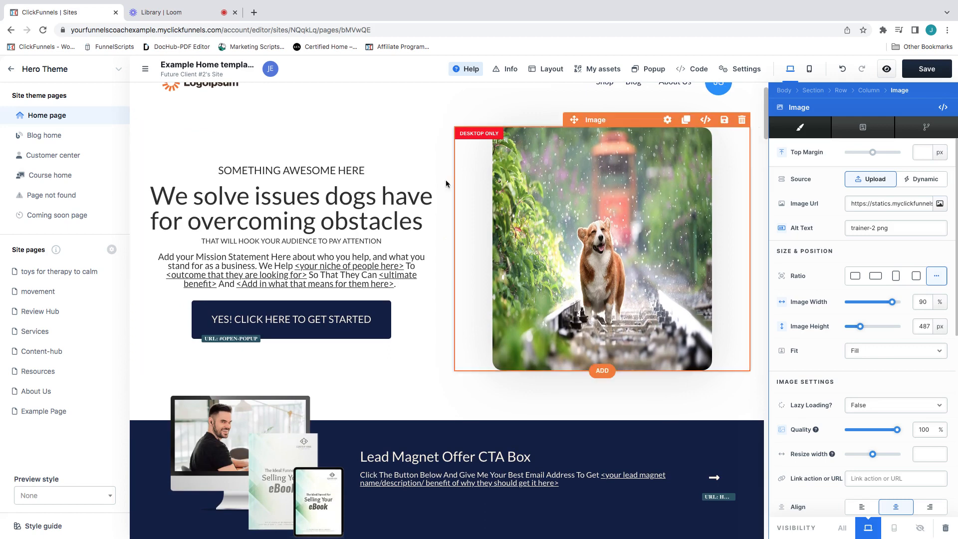
{"action": "scroll", "coordinate": [419, 199], "scroll_direction": "up", "scroll_amount": 1}
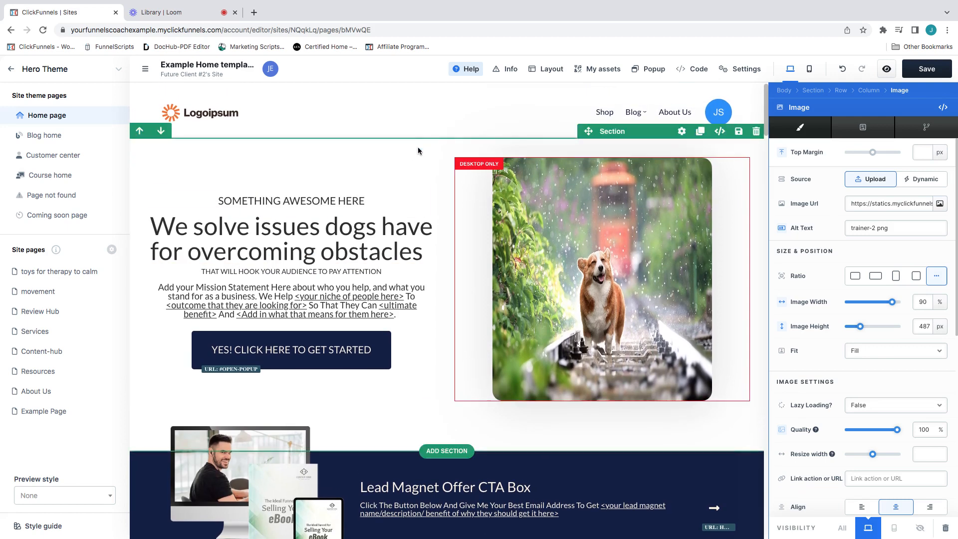
{"action": "scroll", "coordinate": [395, 299], "scroll_direction": "down", "scroll_amount": 2}
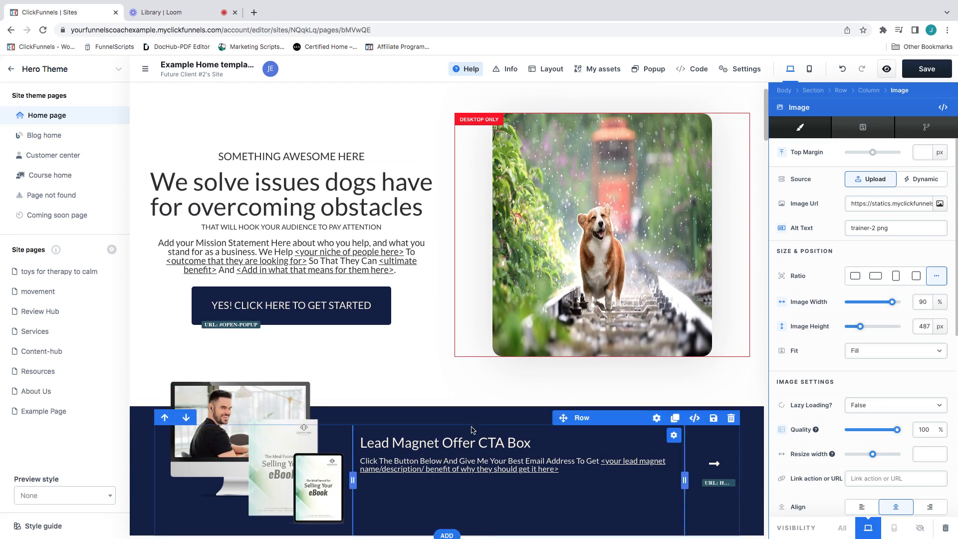
{"action": "scroll", "coordinate": [458, 417], "scroll_direction": "down", "scroll_amount": 2}
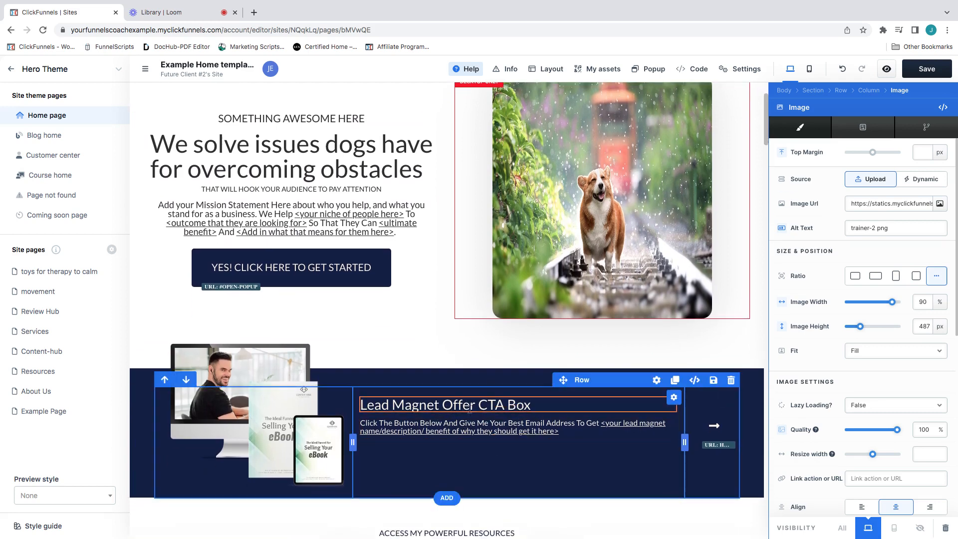
{"action": "scroll", "coordinate": [504, 408], "scroll_direction": "down", "scroll_amount": 1}
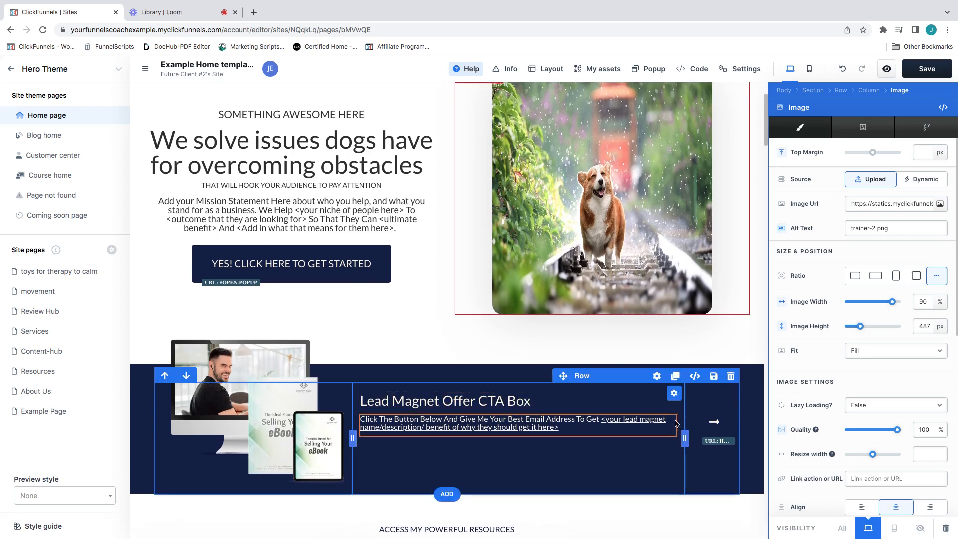
{"action": "scroll", "coordinate": [513, 407], "scroll_direction": "down", "scroll_amount": 1}
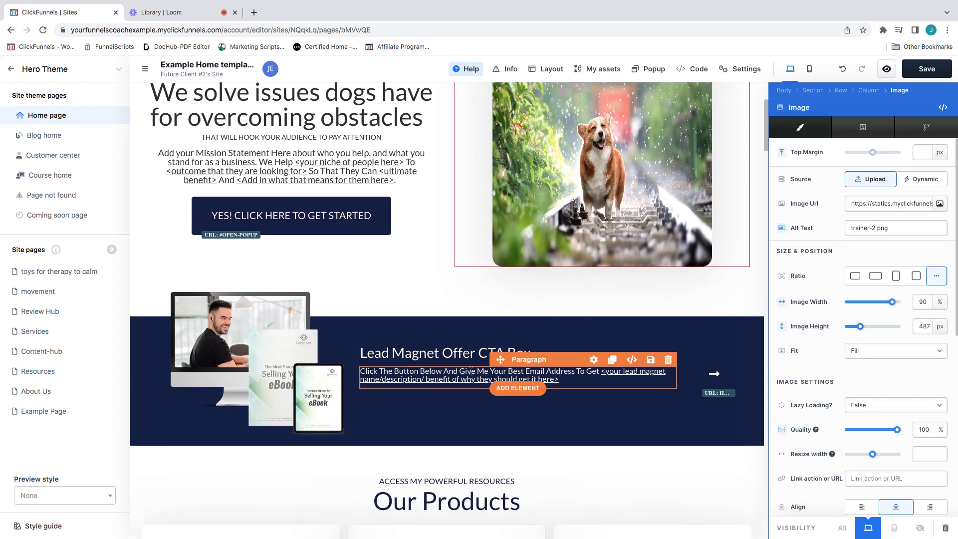
{"action": "left_click", "coordinate": [531, 351]}
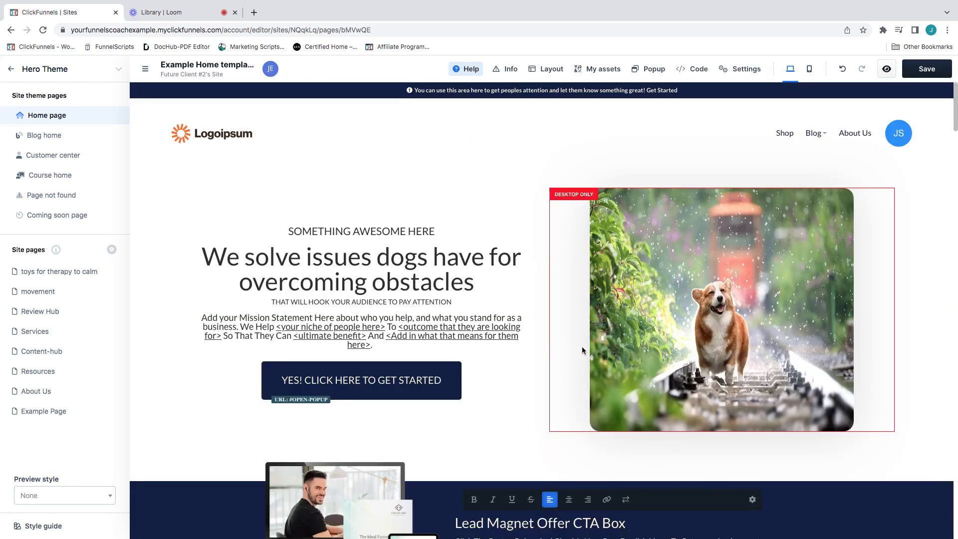
{"action": "scroll", "coordinate": [555, 427], "scroll_direction": "down", "scroll_amount": 2}
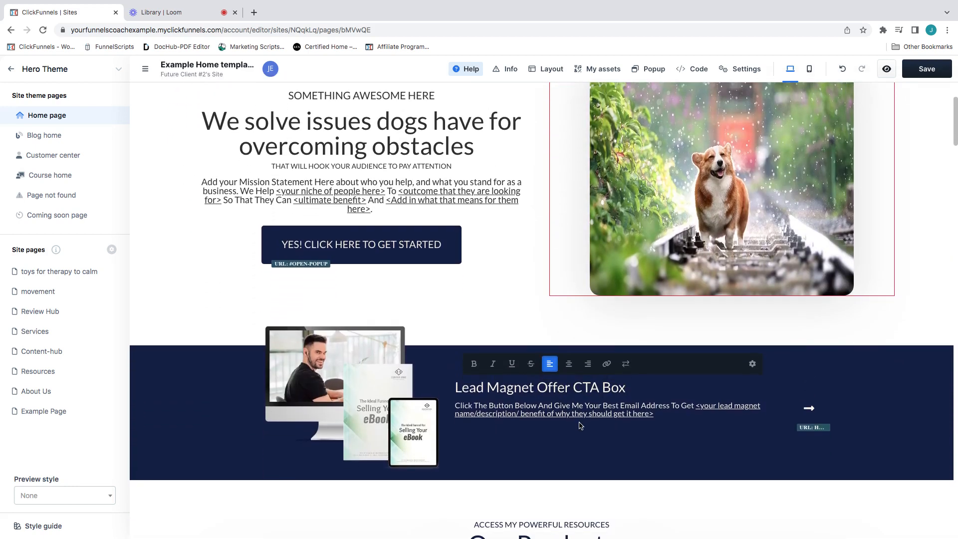
{"action": "key", "text": "BackSpace"}
{"action": "key", "text": "BackSpace"}
{"action": "key", "text": "BackSpace"}
{"action": "key", "text": "BackSpace"}
{"action": "key", "text": "BackSpace"}
{"action": "key", "text": "BackSpace"}
{"action": "key", "text": "BackSpace"}
{"action": "key", "text": "BackSpace"}
{"action": "key", "text": "BackSpace"}
{"action": "key", "text": "BackSpace"}
{"action": "key", "text": "BackSpace"}
{"action": "key", "text": "BackSpace"}
{"action": "key", "text": "BackSpace"}
{"action": "key", "text": "BackSpace"}
{"action": "key", "text": "BackSpace"}
{"action": "key", "text": "BackSpace"}
{"action": "key", "text": "BackSpace"}
{"action": "key", "text": "BackSpace"}
{"action": "key", "text": "BackSpace"}
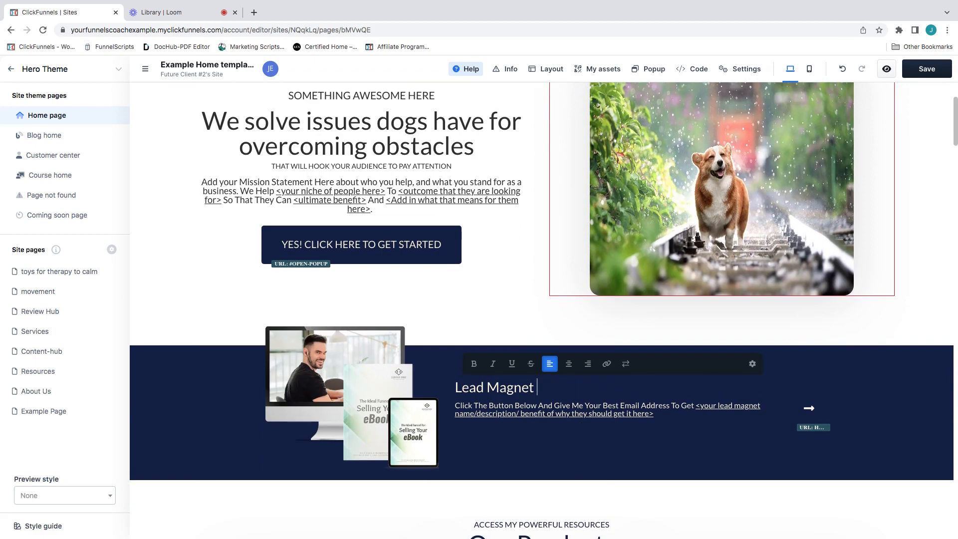
{"action": "key", "text": "BackSpace"}
{"action": "key", "text": "BackSpace"}
{"action": "key", "text": "BackSpace"}
{"action": "key", "text": "BackSpace"}
{"action": "key", "text": "BackSpace"}
{"action": "key", "text": "BackSpace"}
{"action": "key", "text": "BackSpace"}
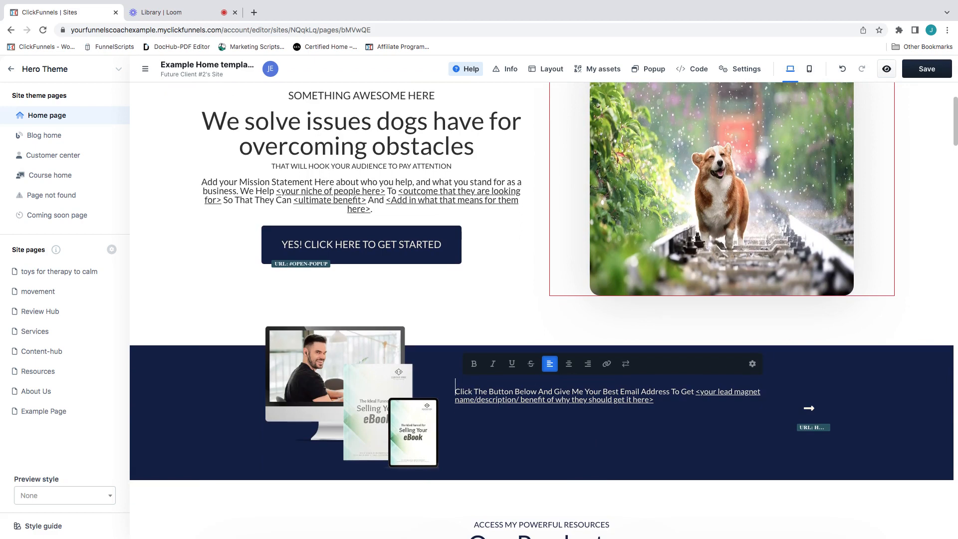
Step: Begin the emptied call-to-action heading with "Free discovery call to"
{"action": "type", "text": "Free se"}
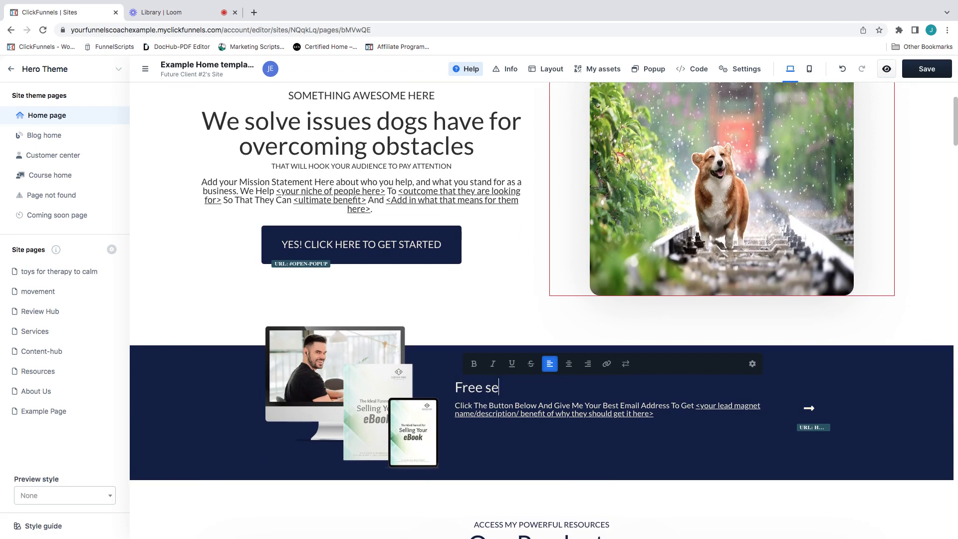
{"action": "type", "text": "ssion to shed"}
{"action": "key", "text": "BackSpace"}
{"action": "key", "text": "BackSpace"}
{"action": "type", "text": "o"}
{"action": "key", "text": "BackSpace"}
{"action": "key", "text": "BackSpace"}
{"action": "key", "text": "BackSpace"}
{"action": "key", "text": "BackSpace"}
{"action": "key", "text": "BackSpace"}
{"action": "key", "text": "BackSpace"}
{"action": "key", "text": "BackSpace"}
{"action": "key", "text": "BackSpace"}
{"action": "key", "text": "BackSpace"}
{"action": "key", "text": "BackSpace"}
{"action": "key", "text": "BackSpace"}
{"action": "key", "text": "BackSpace"}
{"action": "type", "text": "discovery cal lto"}
{"action": "key", "text": "BackSpace"}
{"action": "key", "text": "BackSpace"}
{"action": "key", "text": "BackSpace"}
{"action": "key", "text": "BackSpace"}
{"action": "key", "text": "BackSpace"}
{"action": "type", "text": "l to "}
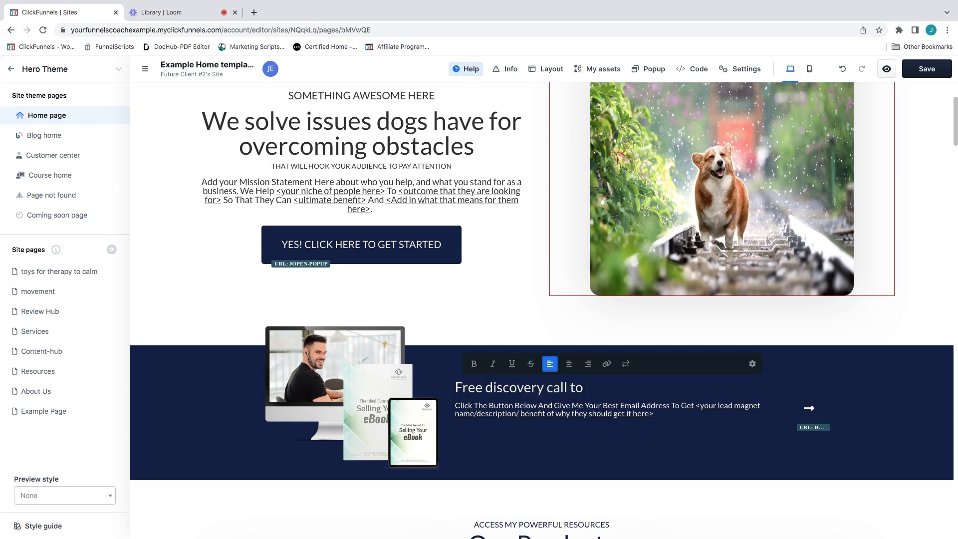
Step: Finish the call-to-action heading with "show you how we can help your dog"
{"action": "type", "text": "showw"}
{"action": "key", "text": "BackSpace"}
{"action": "key", "text": "BackSpace"}
{"action": "type", "text": "w you how we can "}
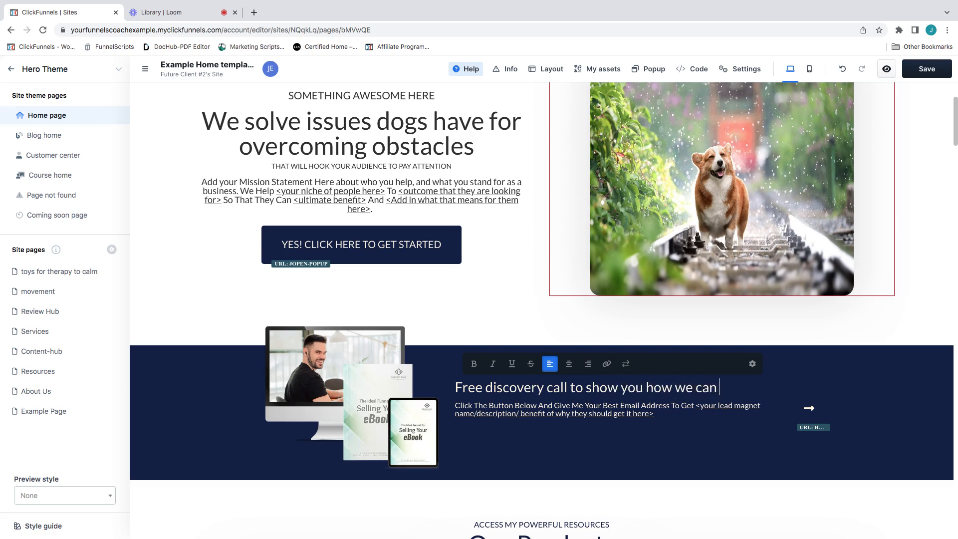
{"action": "type", "text": "help your do"}
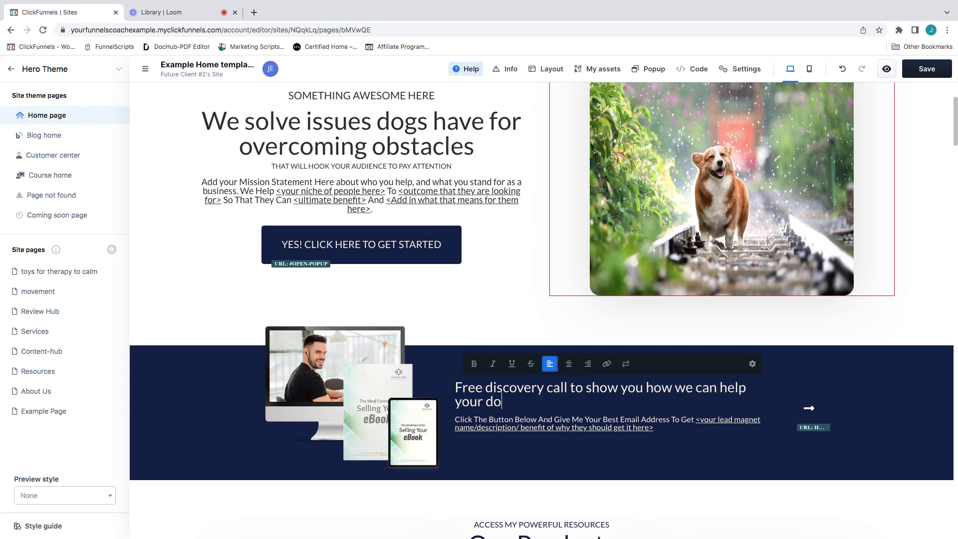
{"action": "type", "text": "g"}
Step: Replace the CTA box's paragraph with "In the free session I will show you 3 tips to get your dog the help they need." and save the page
{"action": "left_click", "coordinate": [572, 429]}
{"action": "left_click", "coordinate": [648, 426]}
{"action": "left_click", "coordinate": [648, 427]}
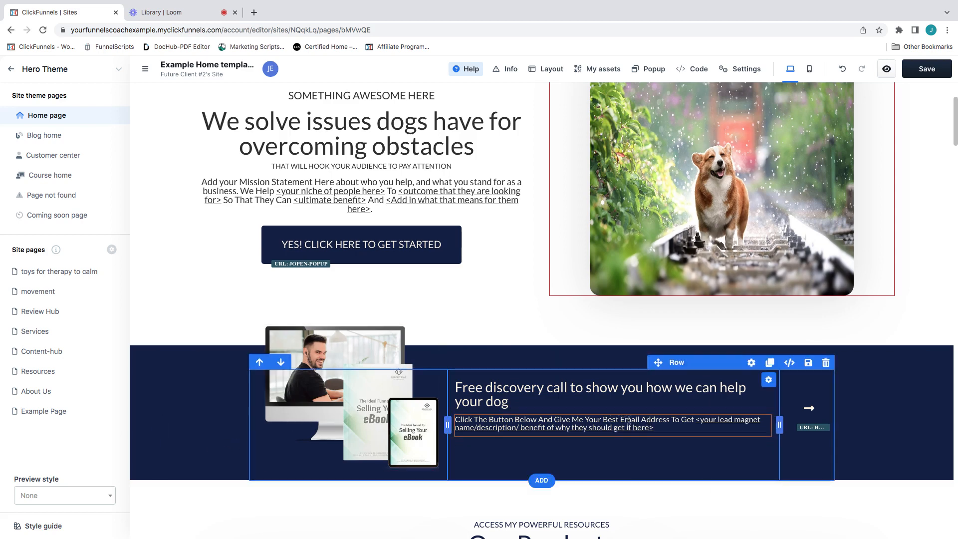
{"action": "left_click", "coordinate": [646, 425]}
{"action": "left_click", "coordinate": [646, 425]}
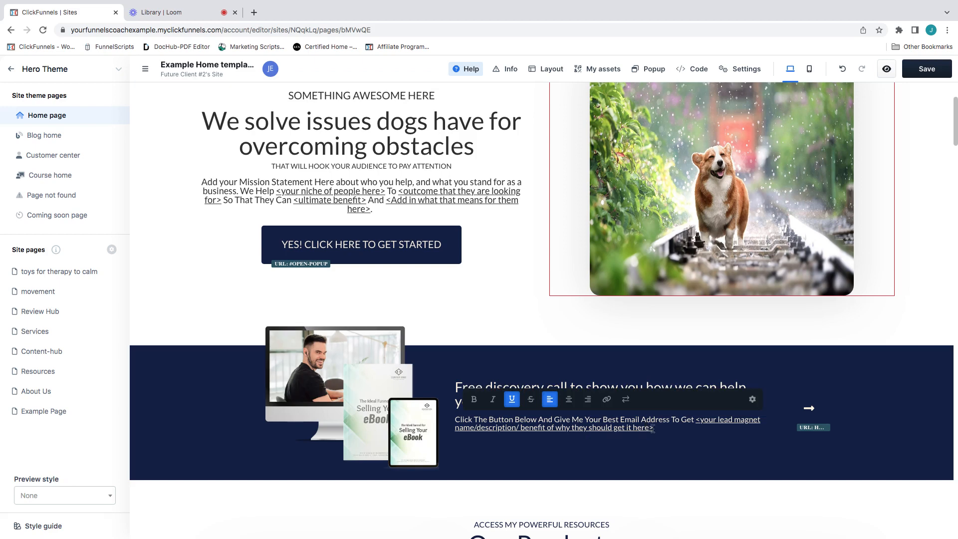
{"action": "left_click_drag", "start_coordinate": [653, 427], "coordinate": [478, 419]}
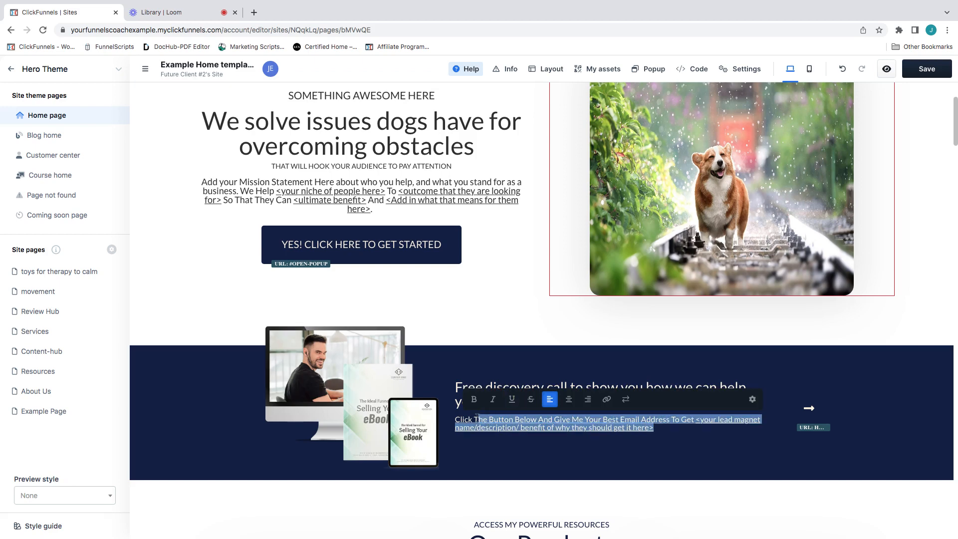
{"action": "key", "text": "BackSpace"}
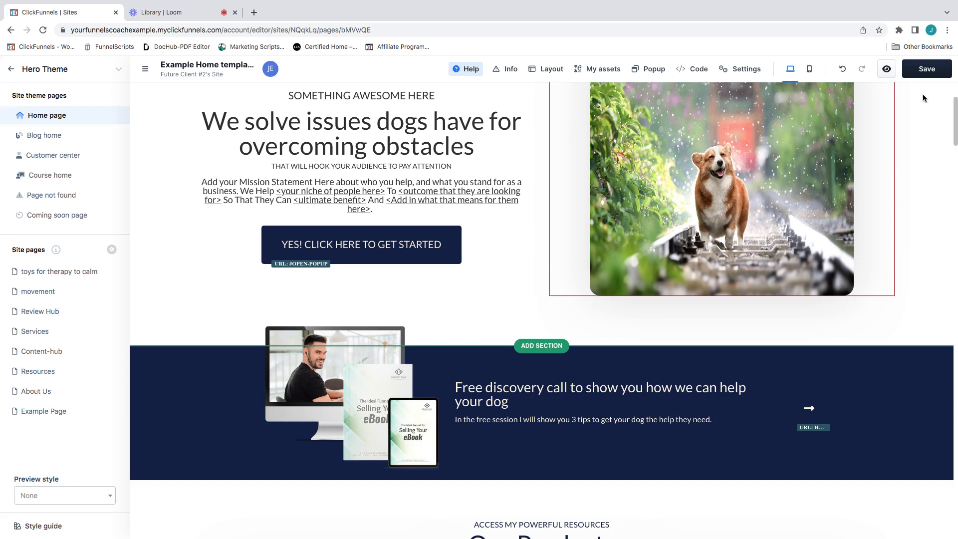
{"action": "left_click", "coordinate": [926, 70]}
{"action": "left_click", "coordinate": [914, 70]}
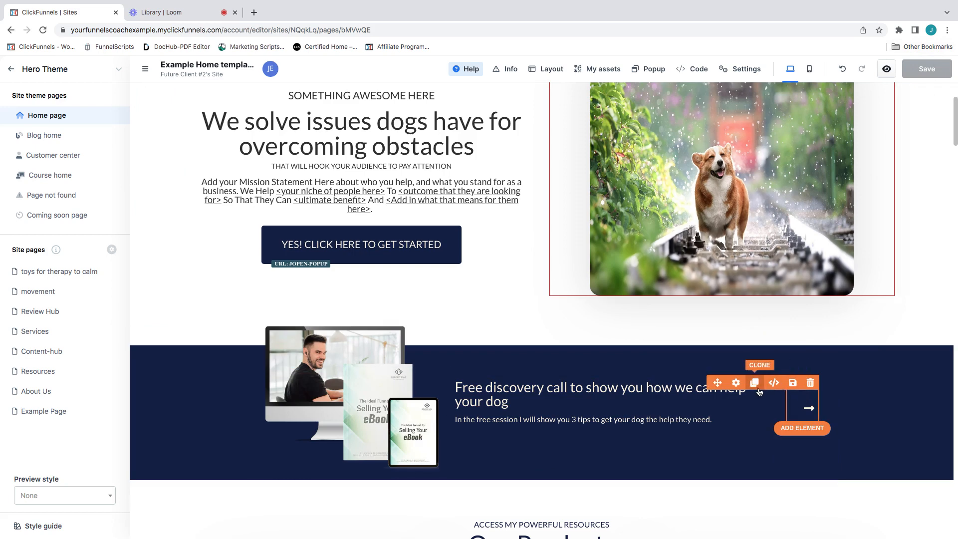
Step: Set the CTA box's arrow button text to "Free Discovery Call" and make it go to the custom action link "/"
{"action": "left_click", "coordinate": [740, 389]}
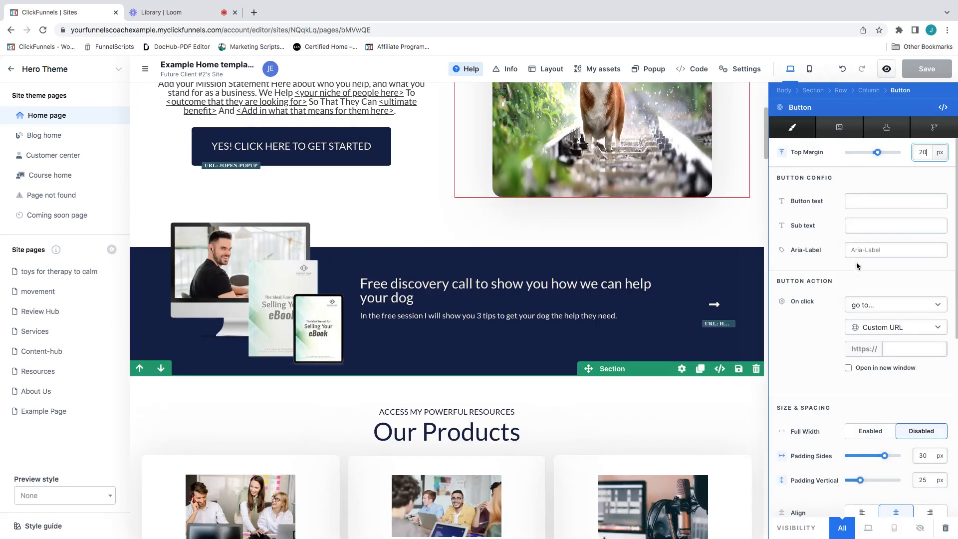
{"action": "left_click", "coordinate": [863, 201]}
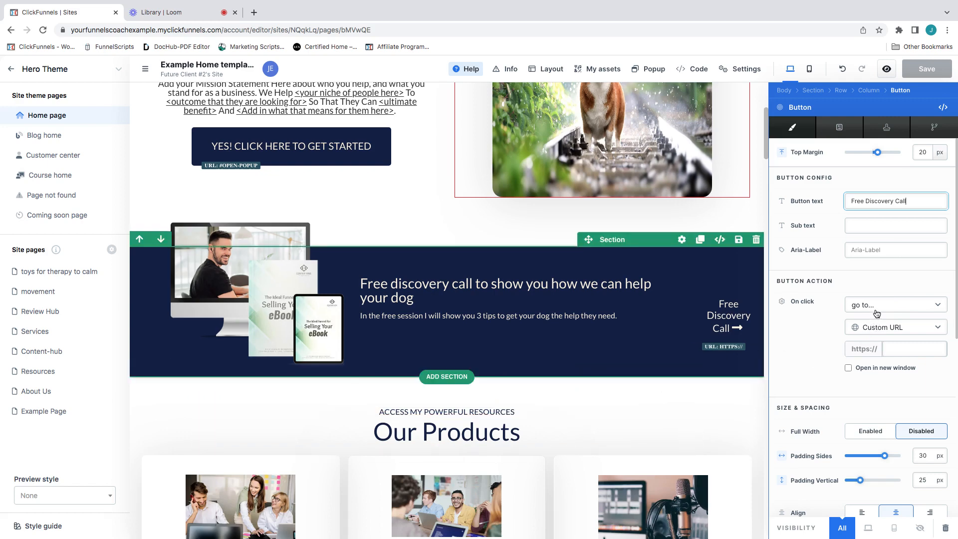
{"action": "left_click", "coordinate": [881, 327]}
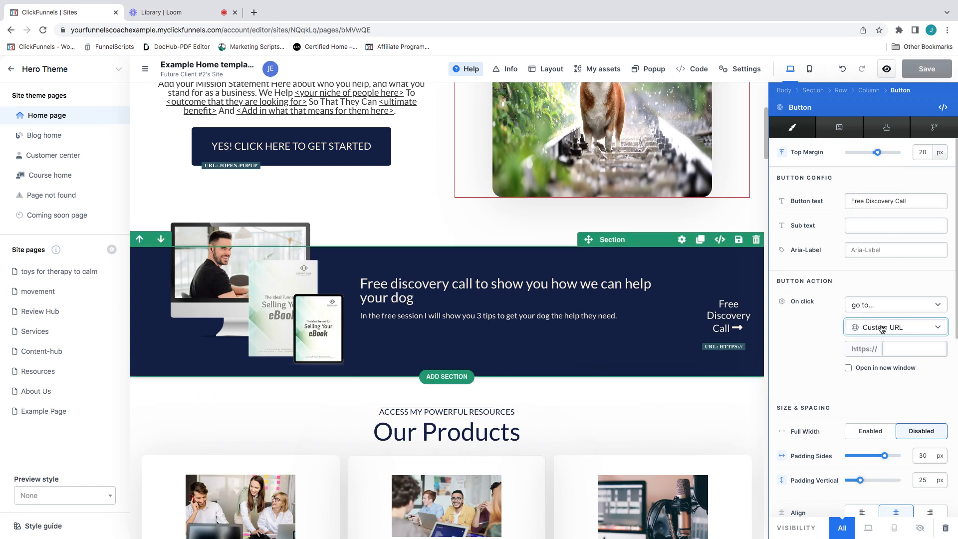
{"action": "left_click", "coordinate": [877, 312]}
{"action": "left_click", "coordinate": [878, 349]}
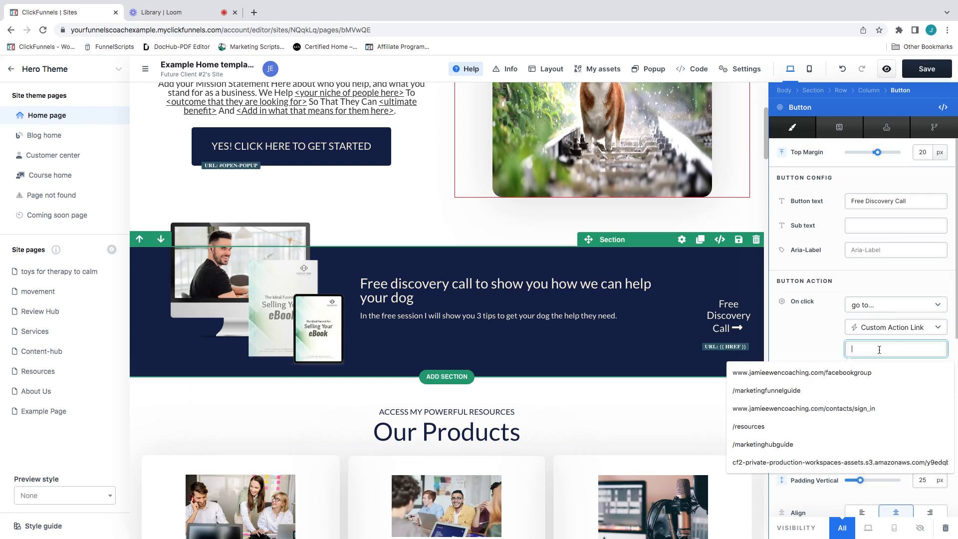
{"action": "type", "text": "/"}
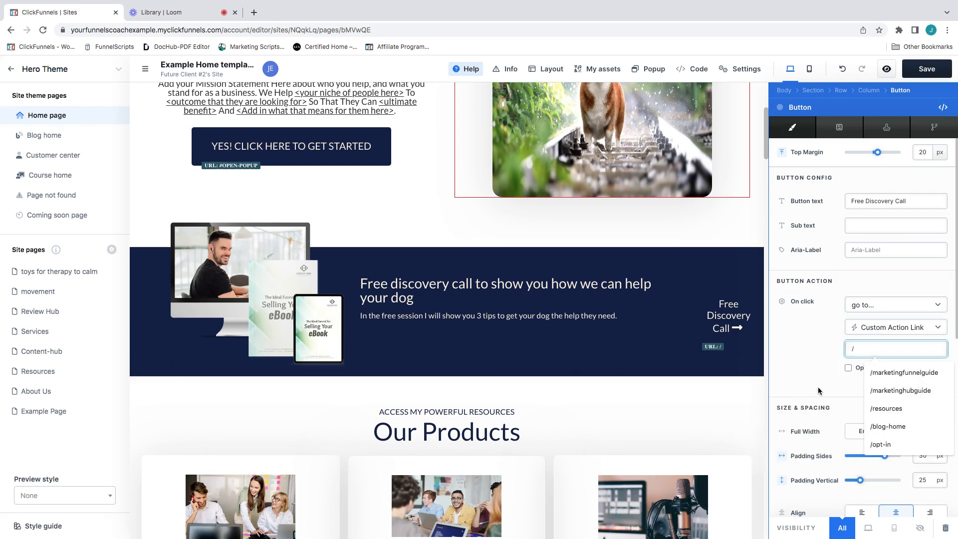
{"action": "left_click", "coordinate": [719, 402]}
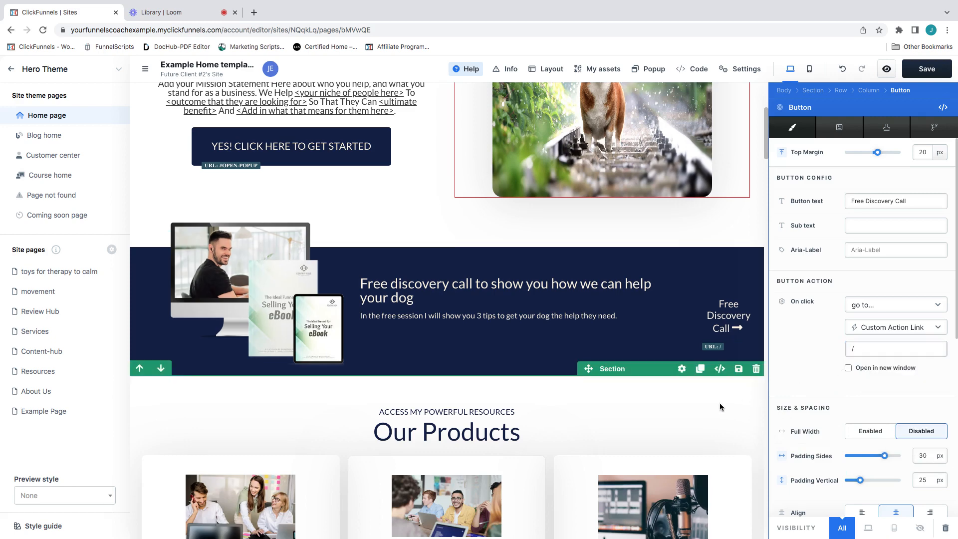
Step: Replace the first product's title in the Our Products section with "Free dog treats"
{"action": "scroll", "coordinate": [648, 369], "scroll_direction": "down", "scroll_amount": 4}
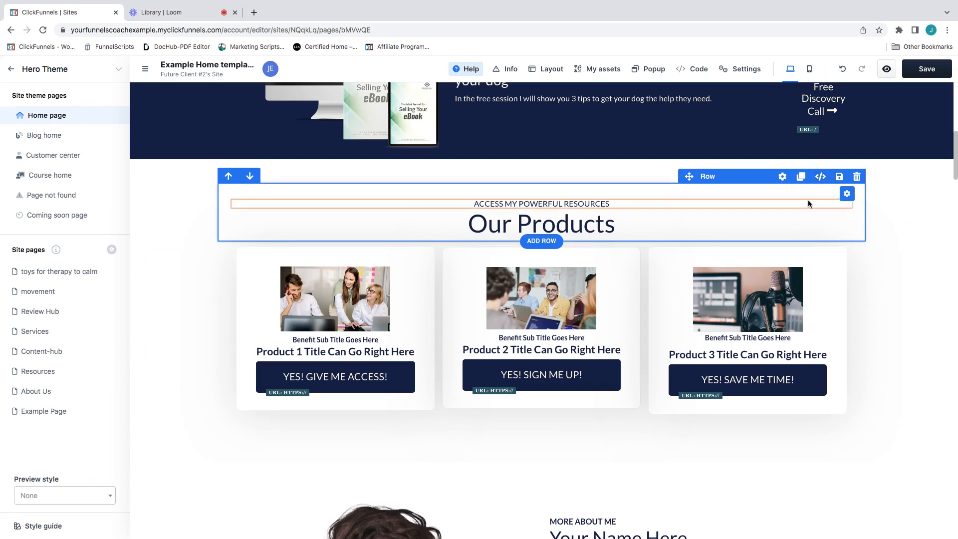
{"action": "scroll", "coordinate": [818, 219], "scroll_direction": "down", "scroll_amount": 1}
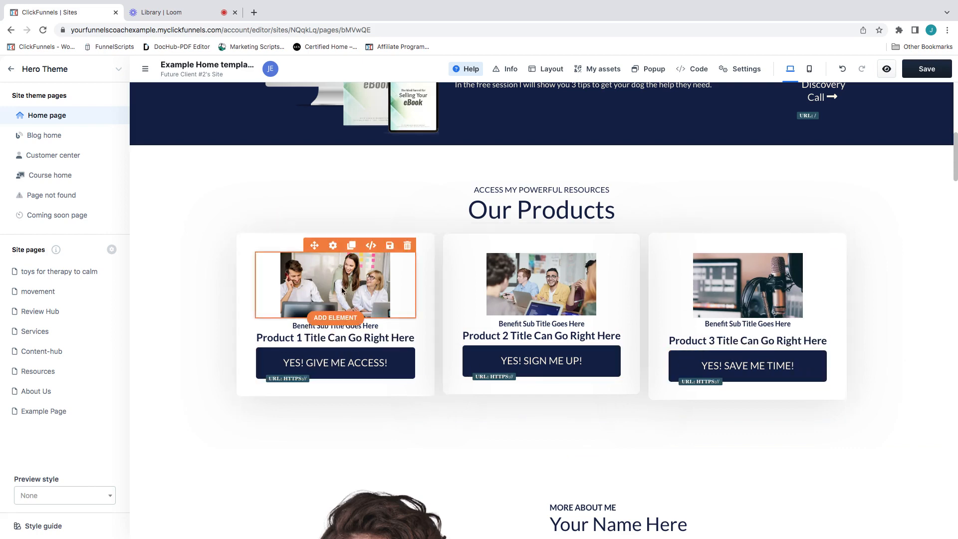
{"action": "left_click", "coordinate": [371, 338]}
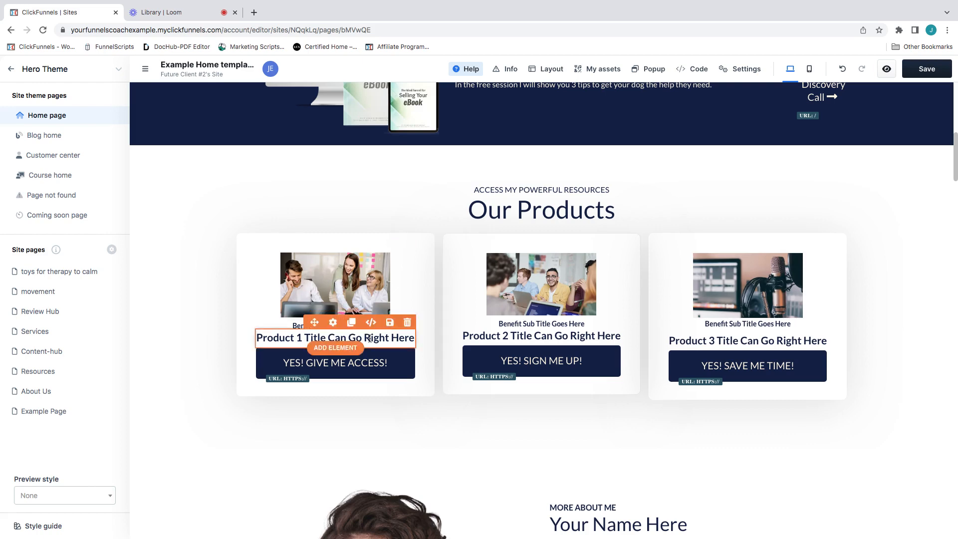
{"action": "left_click_drag", "start_coordinate": [413, 339], "coordinate": [263, 333]}
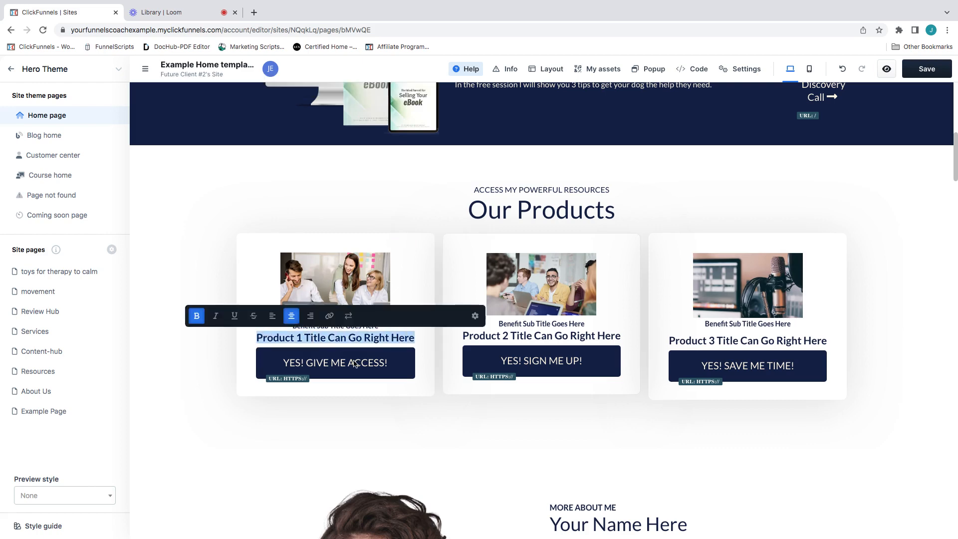
{"action": "type", "text": "Free dog treats"}
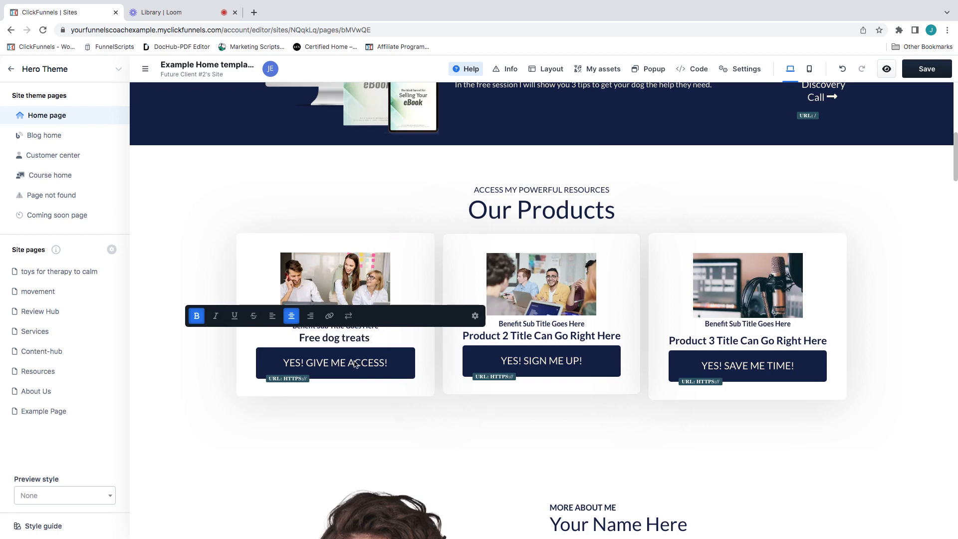
Step: Replace the second product's title with "Toys for dogs to stay calm"
{"action": "left_click", "coordinate": [541, 335]}
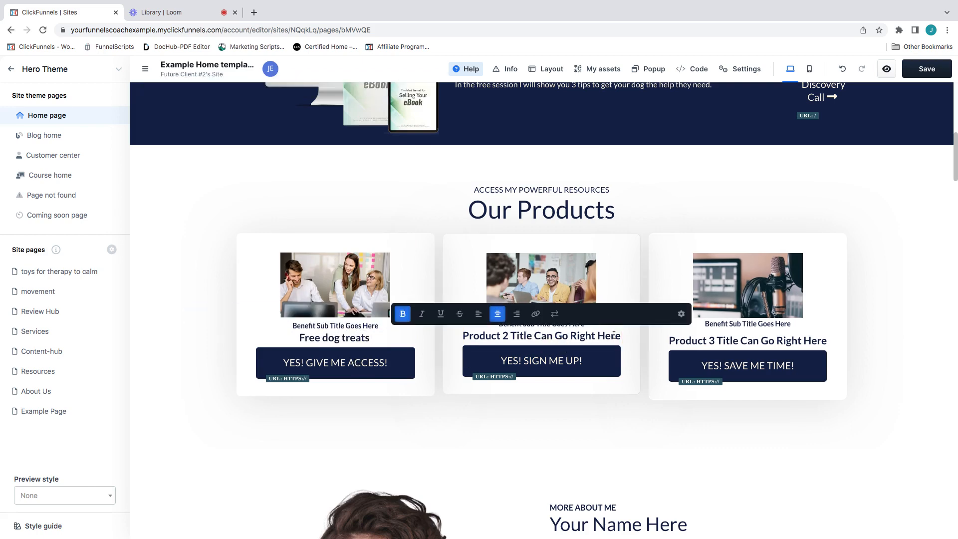
{"action": "left_click_drag", "start_coordinate": [618, 336], "coordinate": [473, 334]}
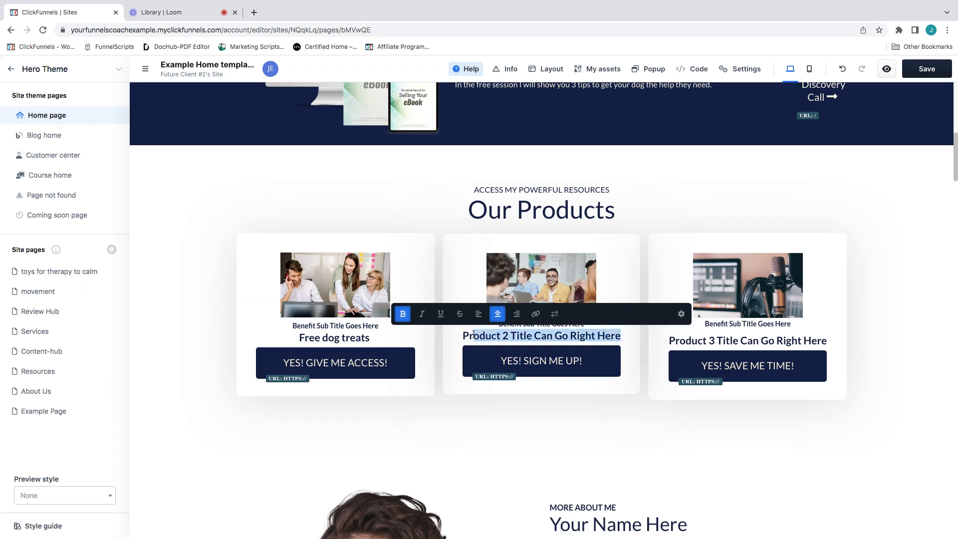
{"action": "key", "text": "BackSpace"}
{"action": "key", "text": "BackSpace"}
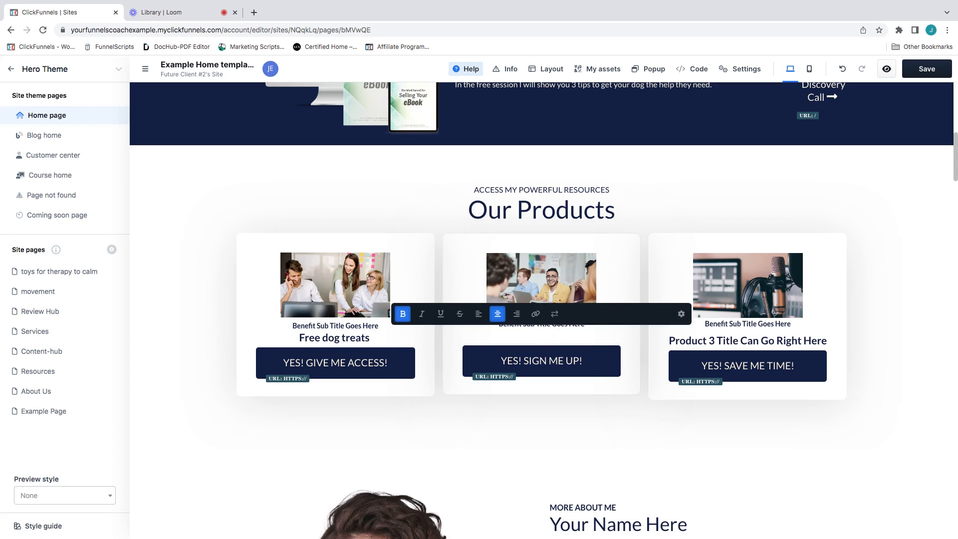
{"action": "type", "text": "Toys for dogs to stay cam"}
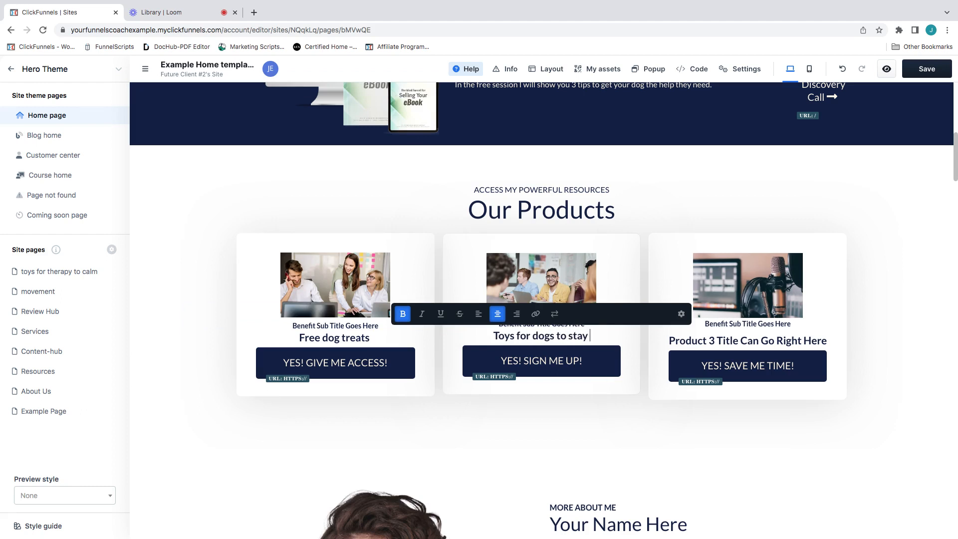
{"action": "key", "text": "BackSpace"}
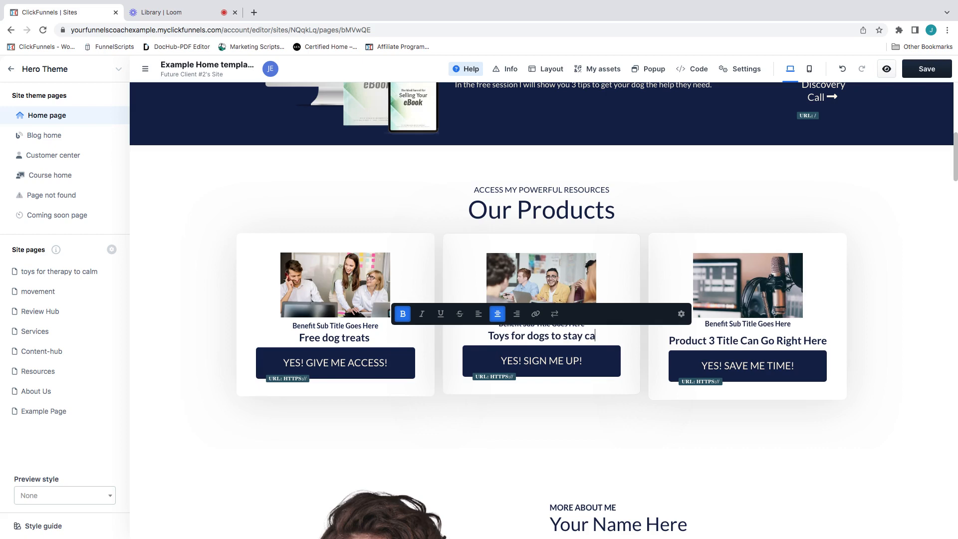
{"action": "type", "text": "lm"}
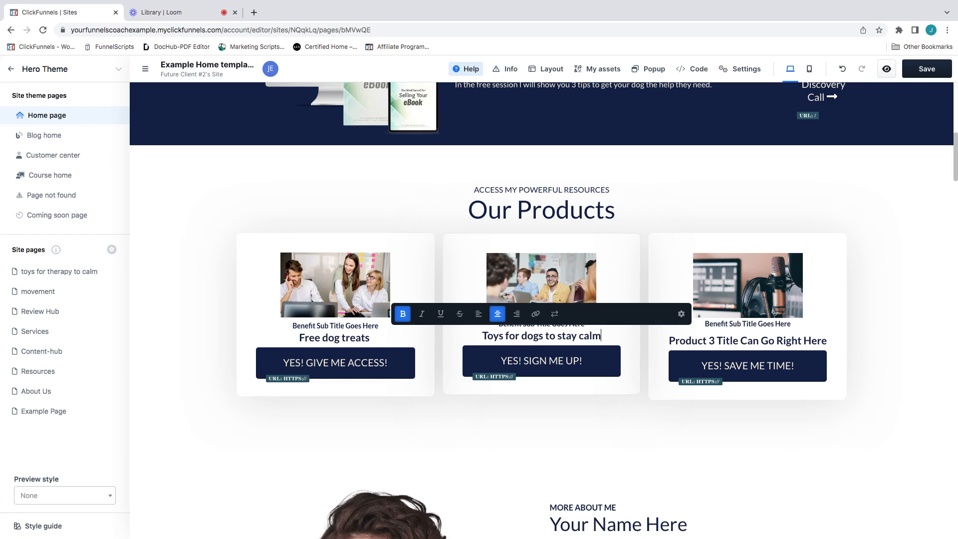
Step: Replace the third product's title with "Coaching for dogs", correcting the spelling of "Coaching"
{"action": "left_click", "coordinate": [757, 351]}
{"action": "left_click", "coordinate": [757, 350]}
{"action": "left_click", "coordinate": [664, 391]}
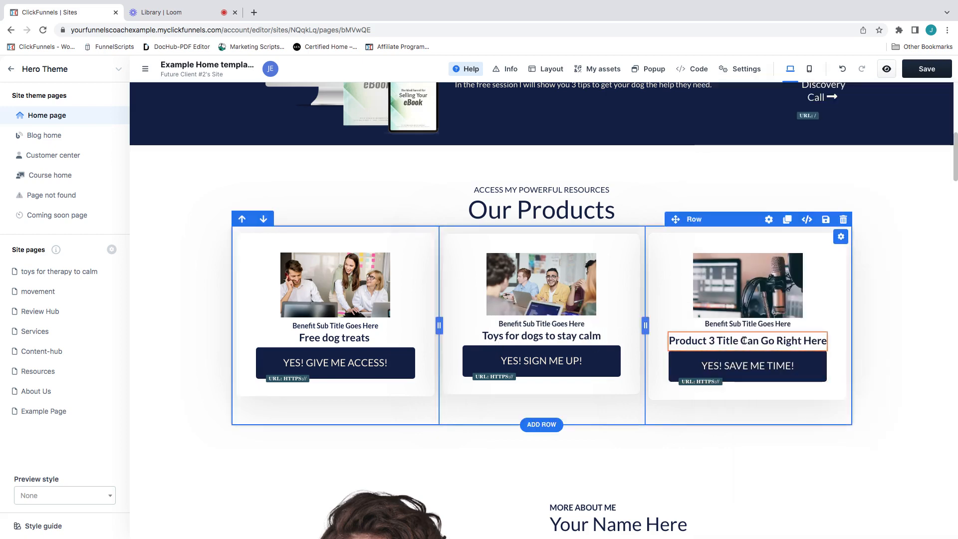
{"action": "left_click", "coordinate": [744, 340]}
{"action": "left_click", "coordinate": [815, 345]}
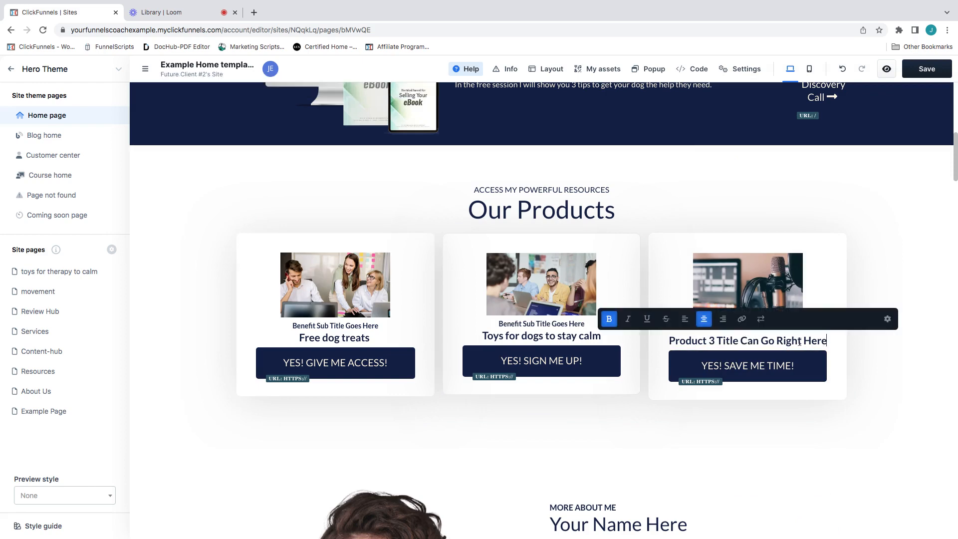
{"action": "left_click_drag", "start_coordinate": [827, 341], "coordinate": [673, 341]}
{"action": "key", "text": "BackSpace"}
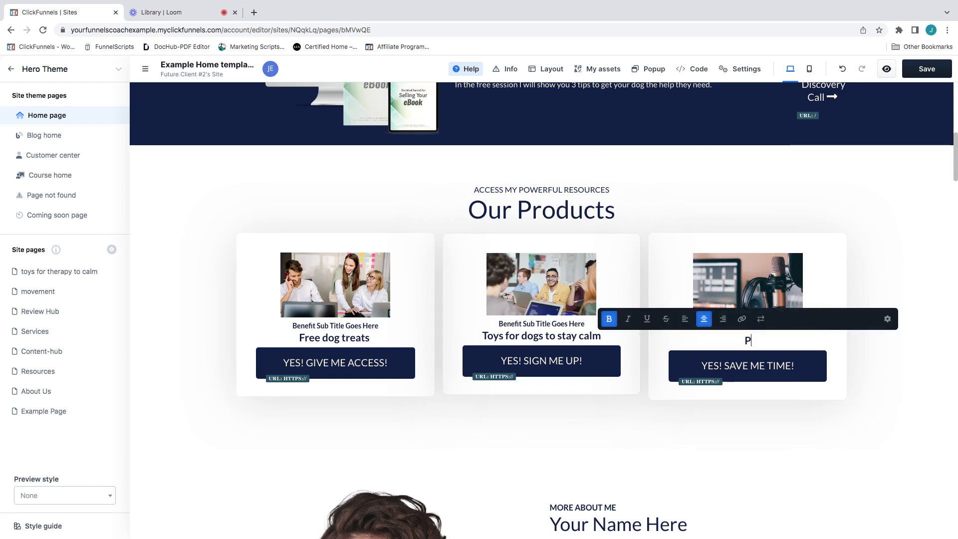
{"action": "type", "text": "Caochign for "}
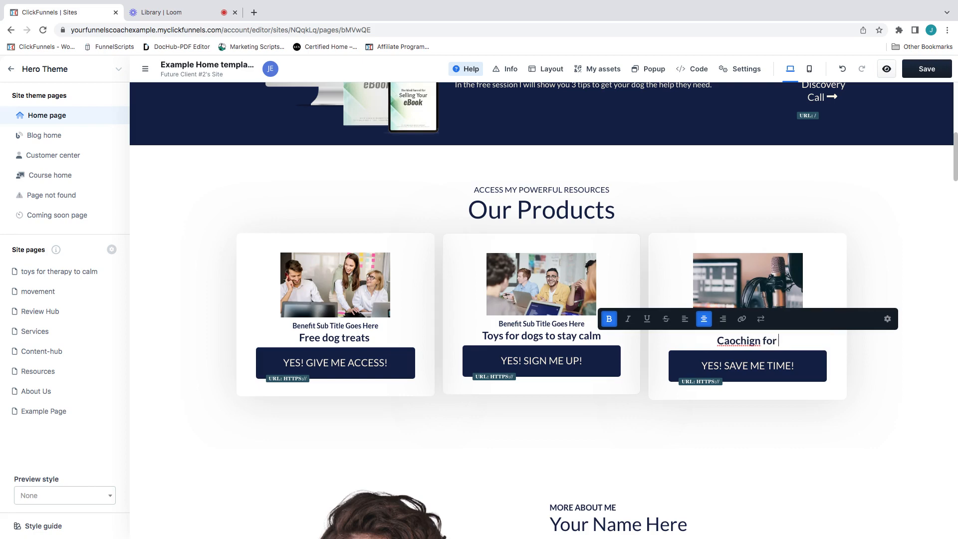
{"action": "type", "text": "soigs"}
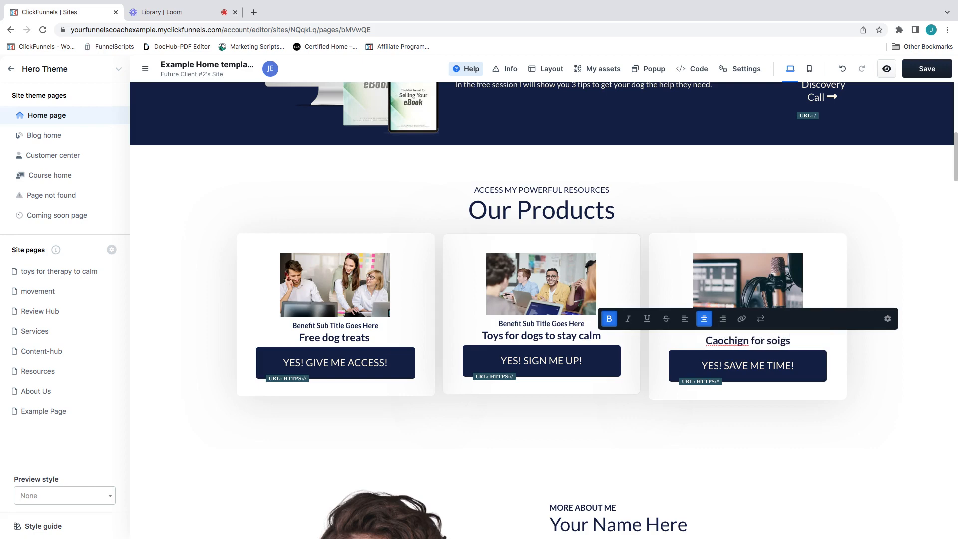
{"action": "key", "text": "BackSpace"}
{"action": "key", "text": "BackSpace"}
{"action": "key", "text": "BackSpace"}
{"action": "key", "text": "BackSpace"}
{"action": "key", "text": "BackSpace"}
{"action": "type", "text": "dogs"}
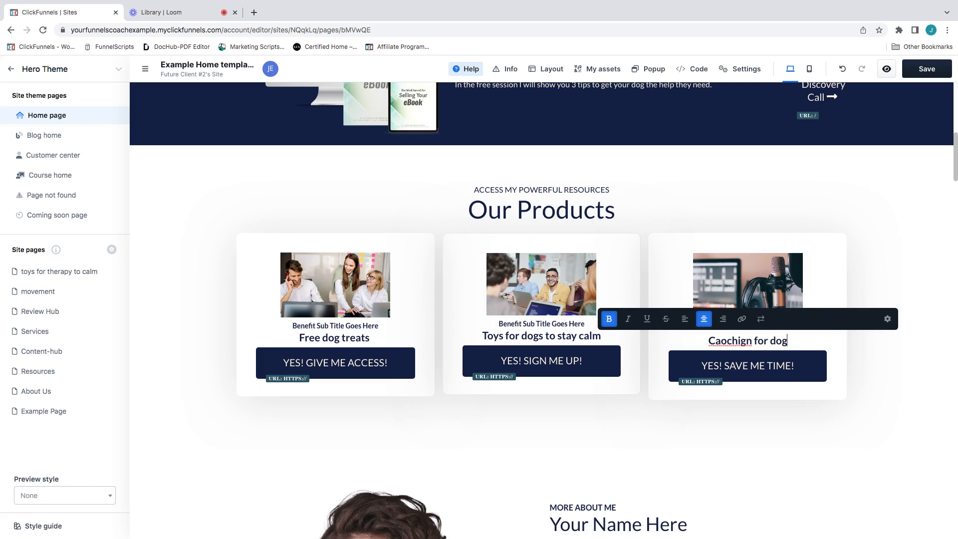
{"action": "right_click", "coordinate": [723, 339]}
{"action": "left_click", "coordinate": [740, 346]}
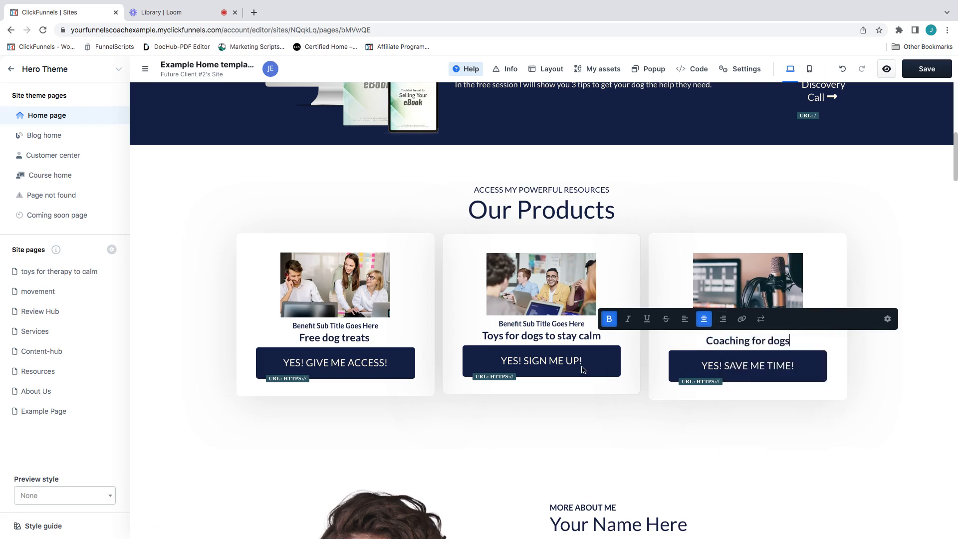
Step: Set the button text of the free dog treats product to "Click to get free treats"
{"action": "left_click", "coordinate": [342, 373]}
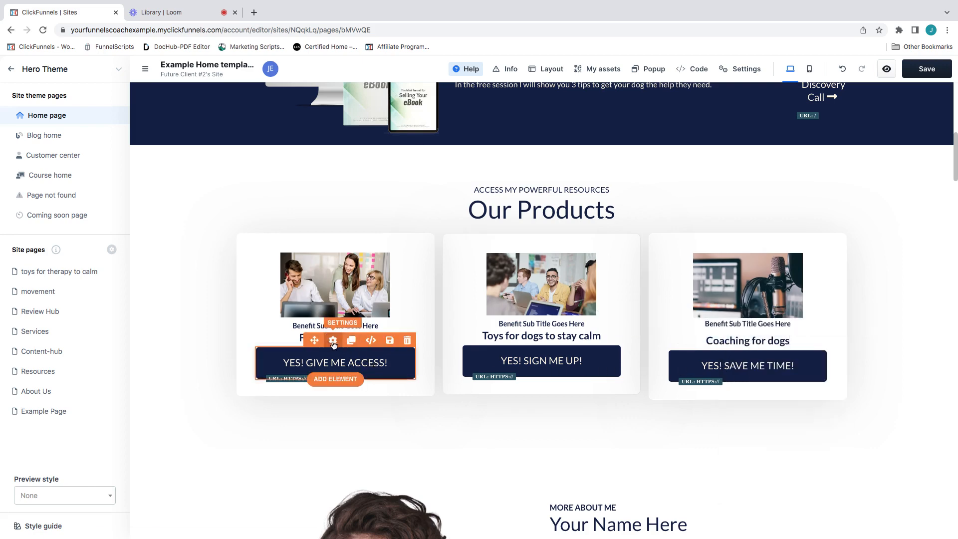
{"action": "left_click", "coordinate": [333, 340]}
{"action": "left_click", "coordinate": [872, 200]}
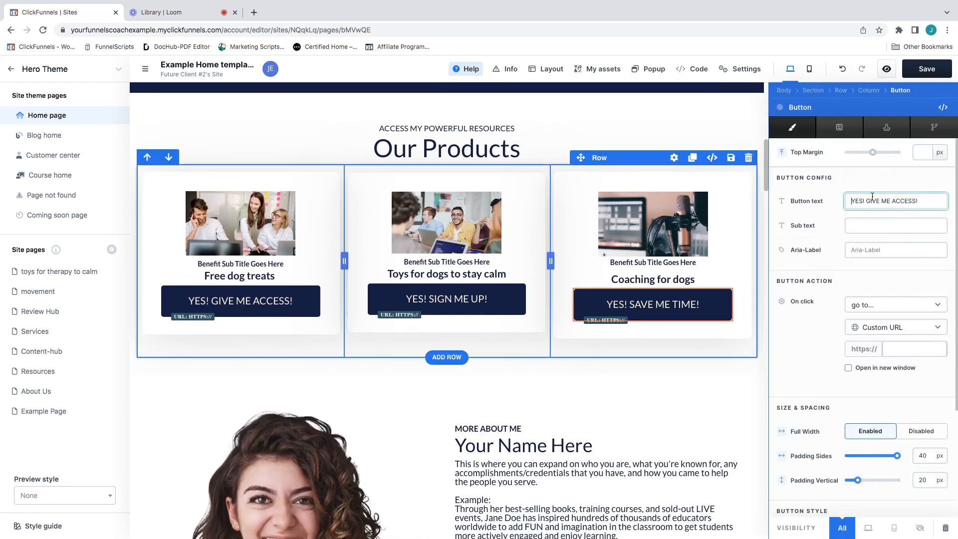
{"action": "left_click_drag", "start_coordinate": [907, 203], "coordinate": [848, 200]}
{"action": "type", "text": "Click to get"}
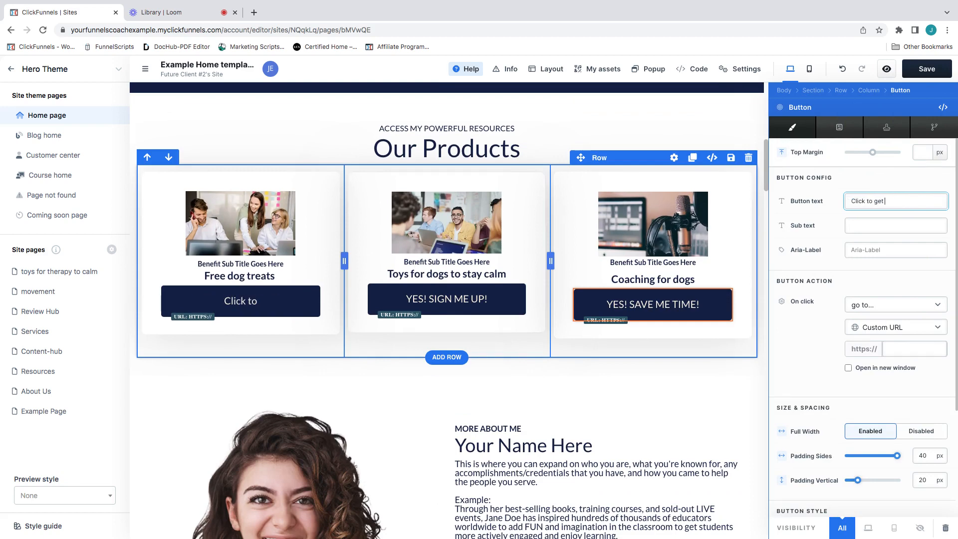
{"action": "type", "text": " free treats"}
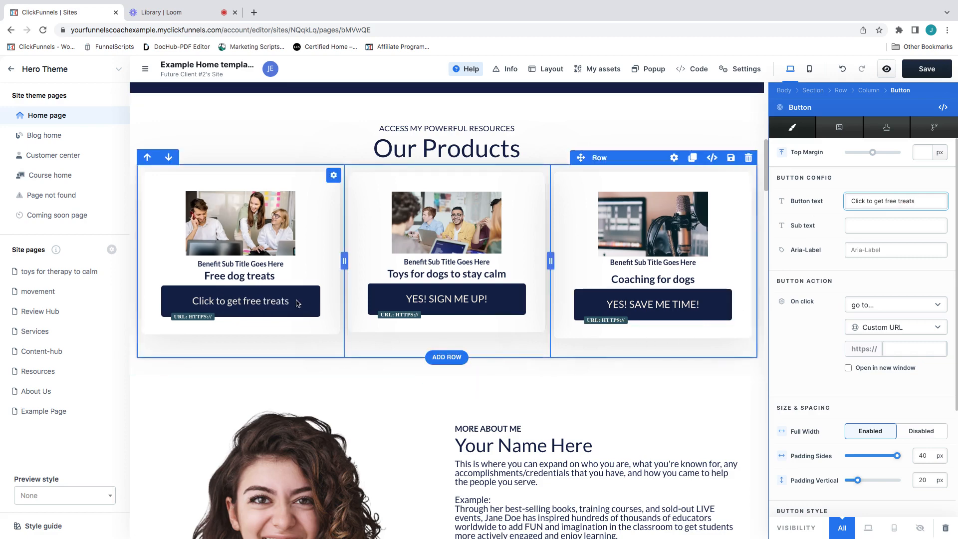
{"action": "left_click", "coordinate": [305, 336]}
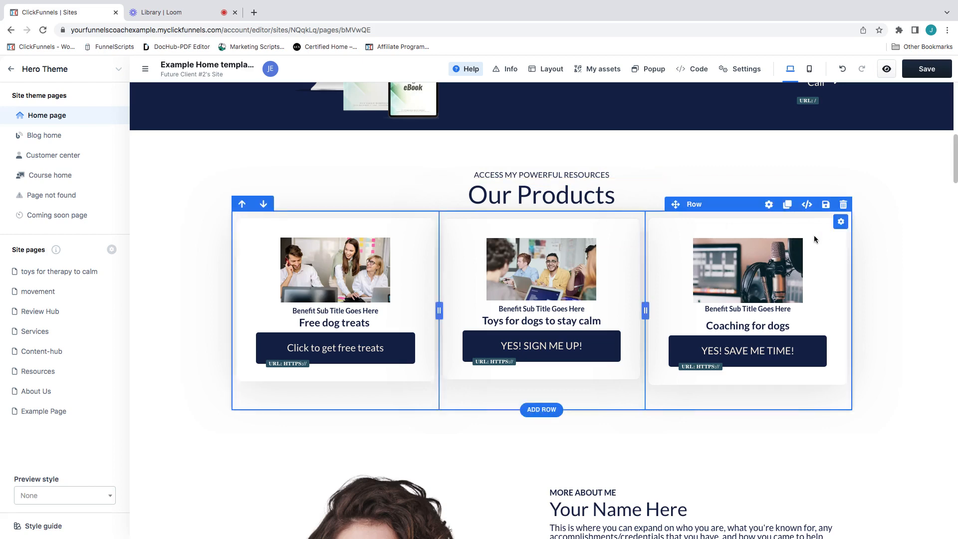
Step: Replace the woman's photo in the More About Me section with the gallery image of the brown dog on a dark background
{"action": "scroll", "coordinate": [814, 239], "scroll_direction": "down", "scroll_amount": 3}
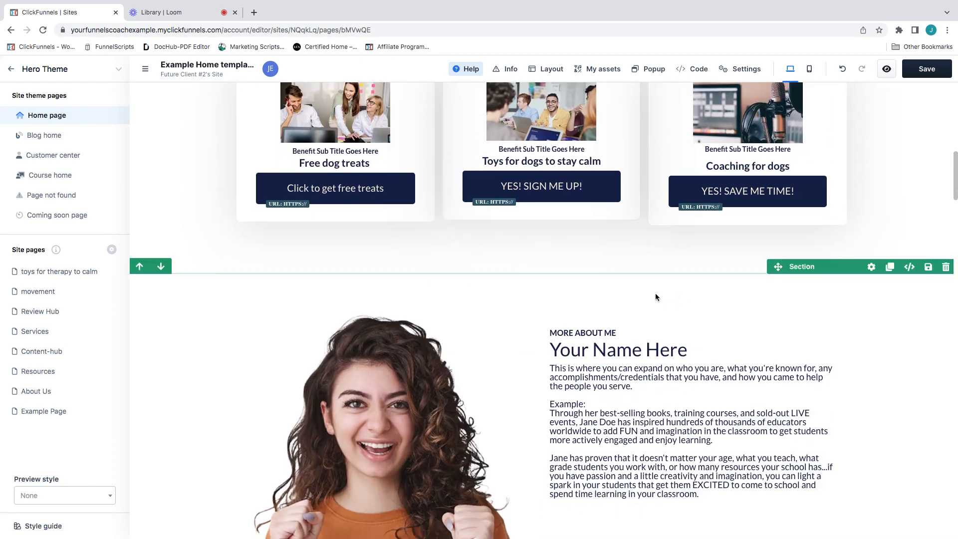
{"action": "scroll", "coordinate": [632, 299], "scroll_direction": "down", "scroll_amount": 3}
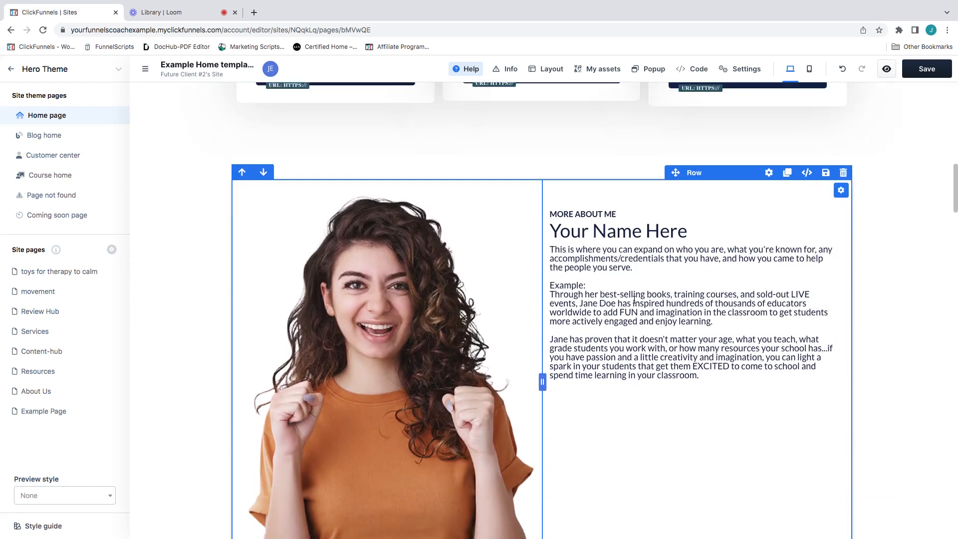
{"action": "scroll", "coordinate": [634, 300], "scroll_direction": "down", "scroll_amount": 1}
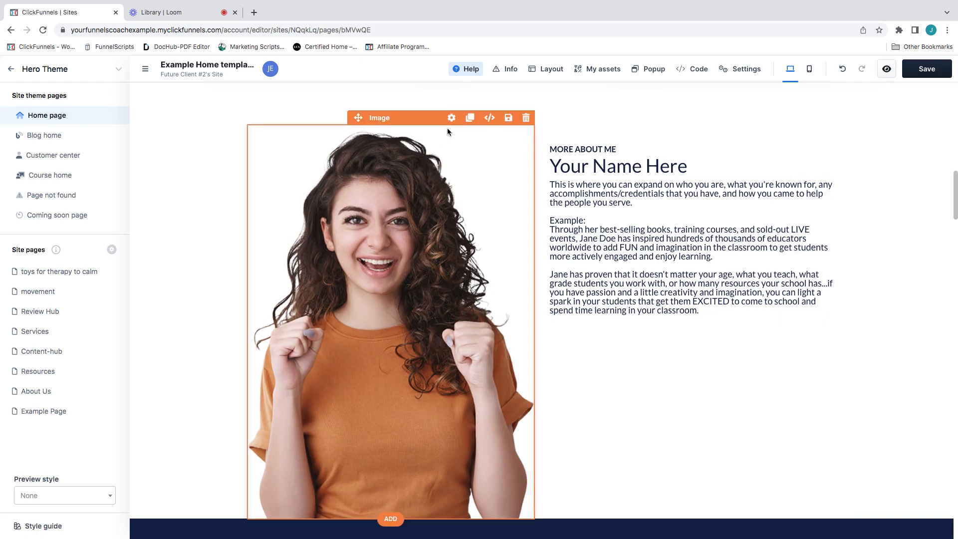
{"action": "left_click", "coordinate": [451, 118]}
{"action": "left_click", "coordinate": [941, 204]}
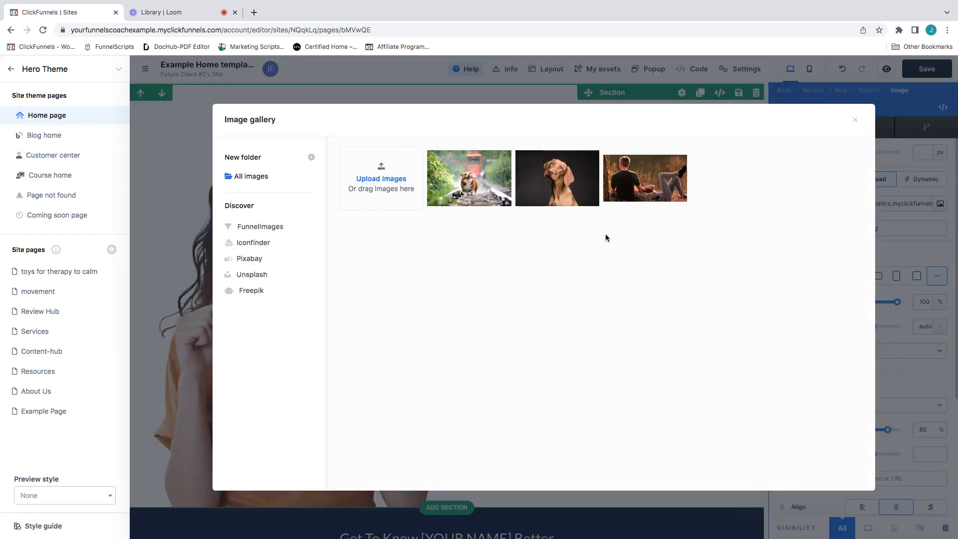
{"action": "left_click", "coordinate": [553, 192]}
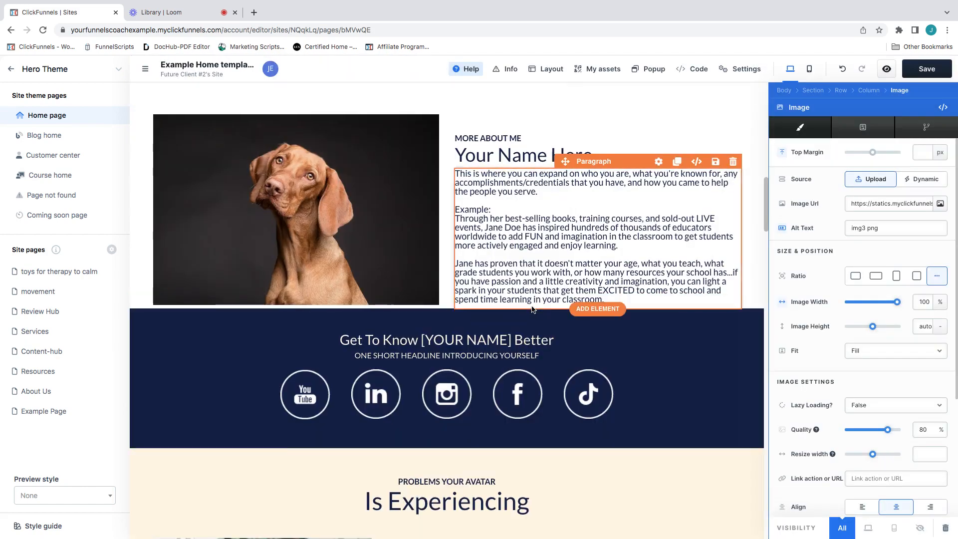
Step: Increase the height of the More About Me dog image to 583 px
{"action": "left_click", "coordinate": [896, 303]}
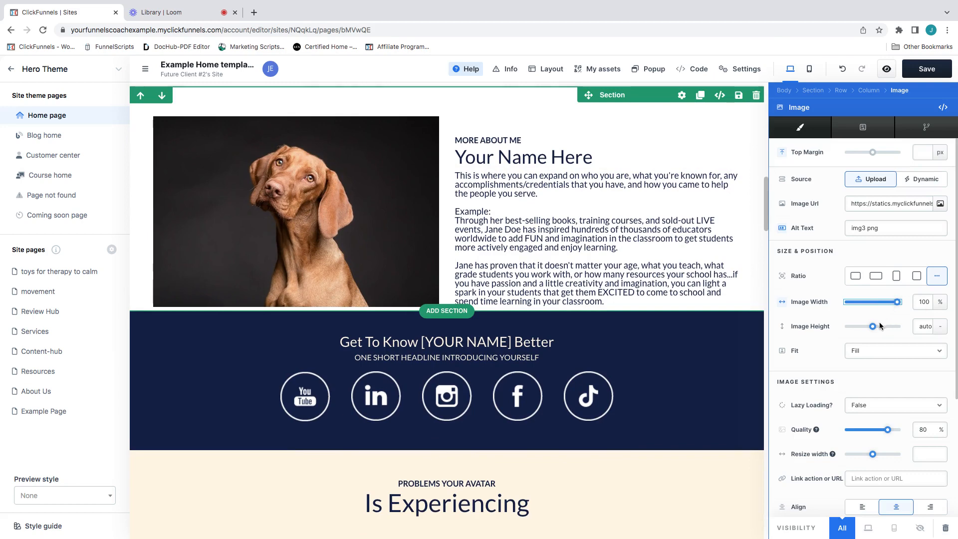
{"action": "left_click_drag", "start_coordinate": [873, 326], "coordinate": [863, 333]}
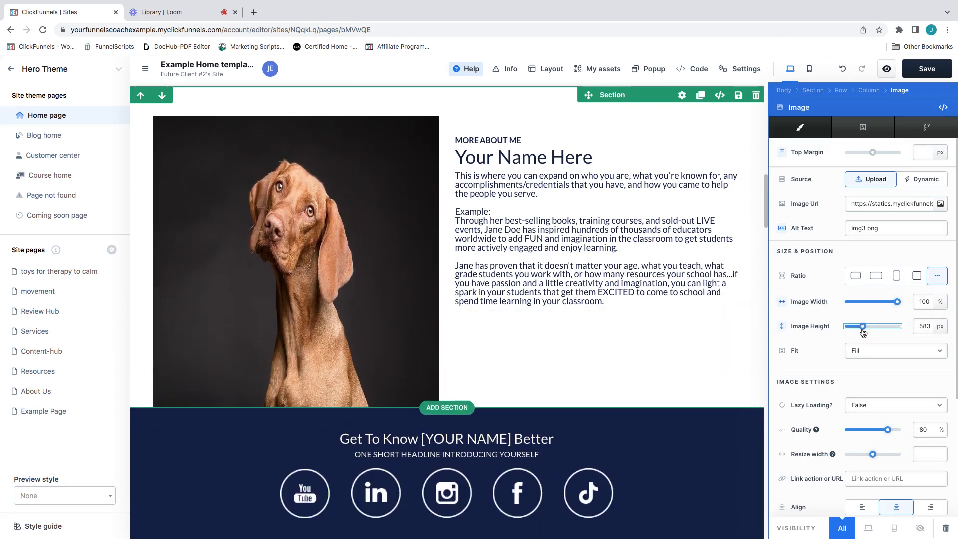
{"action": "left_click", "coordinate": [667, 339]}
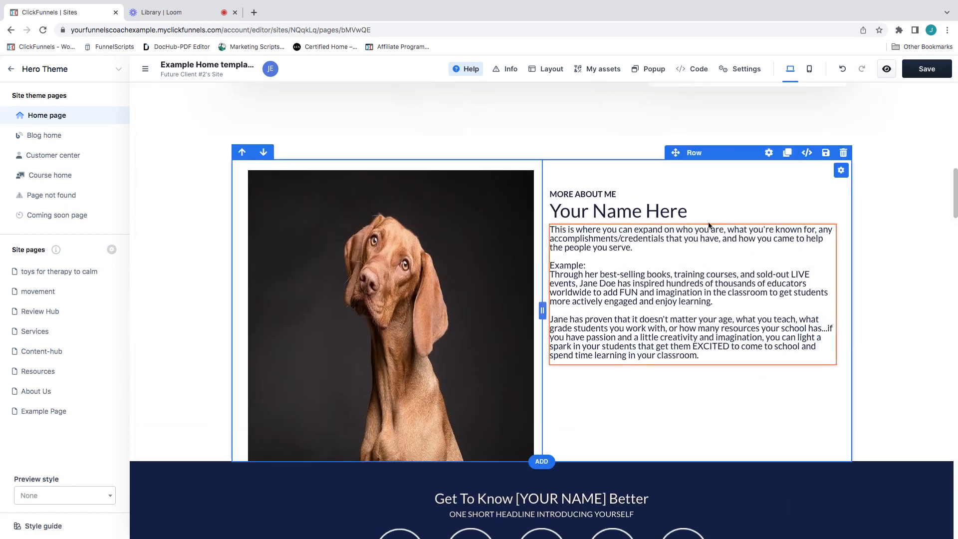
Step: Replace the "Your Name Here" heading in the More About Me section with the owner's name and save the page
{"action": "left_click", "coordinate": [679, 212]}
{"action": "left_click", "coordinate": [687, 216]}
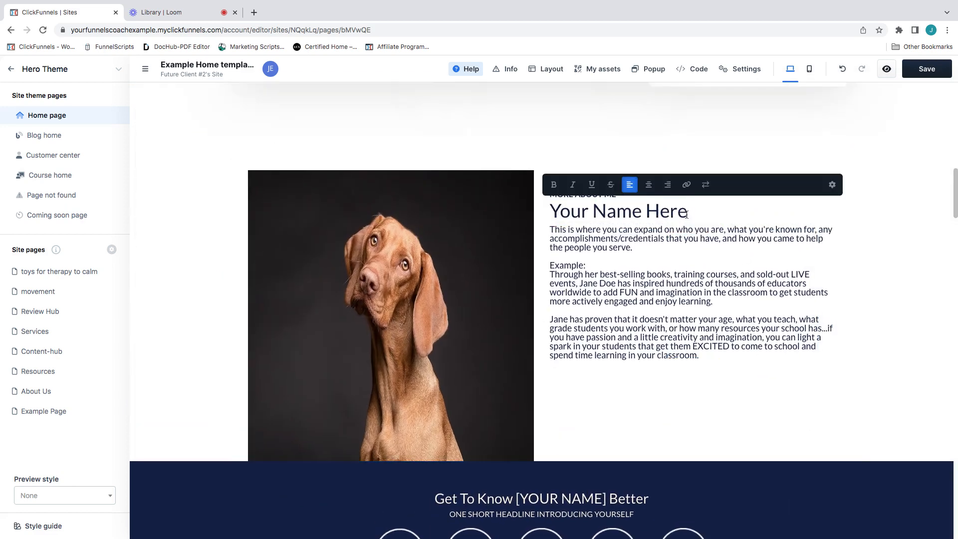
{"action": "key", "text": "BackSpace"}
{"action": "key", "text": "BackSpace"}
{"action": "key", "text": "BackSpace"}
{"action": "key", "text": "BackSpace"}
{"action": "key", "text": "BackSpace"}
{"action": "key", "text": "BackSpace"}
{"action": "key", "text": "BackSpace"}
{"action": "key", "text": "BackSpace"}
{"action": "key", "text": "BackSpace"}
{"action": "key", "text": "BackSpace"}
{"action": "key", "text": "BackSpace"}
{"action": "key", "text": "BackSpace"}
{"action": "key", "text": "BackSpace"}
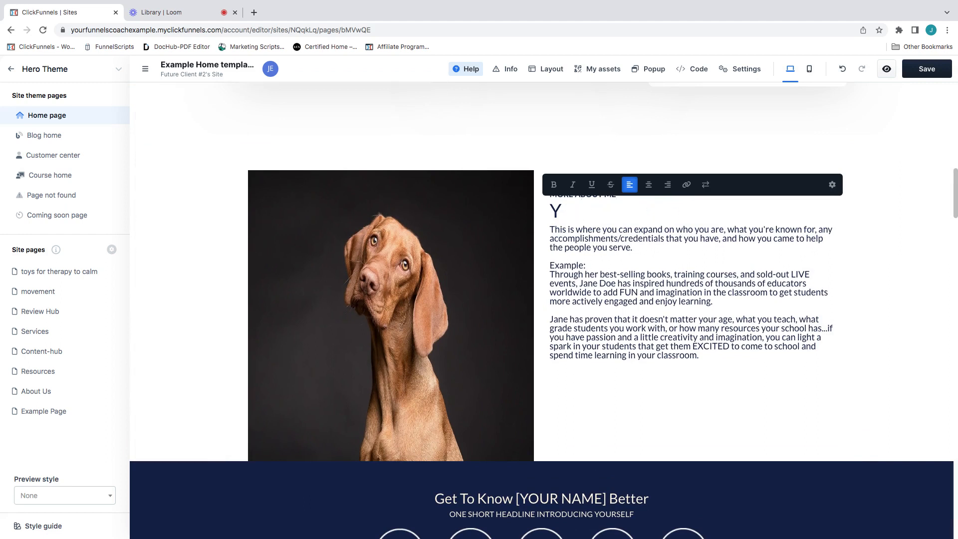
{"action": "key", "text": "BackSpace"}
{"action": "type", "text": "Joe Joe"}
{"action": "left_click", "coordinate": [277, 402]}
{"action": "left_click", "coordinate": [917, 69]}
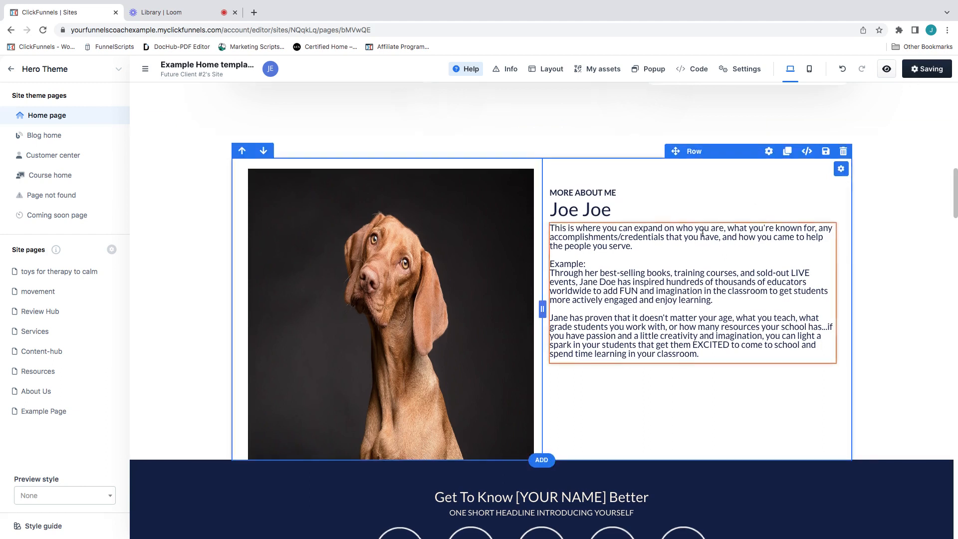
{"action": "scroll", "coordinate": [693, 389], "scroll_direction": "down", "scroll_amount": 1}
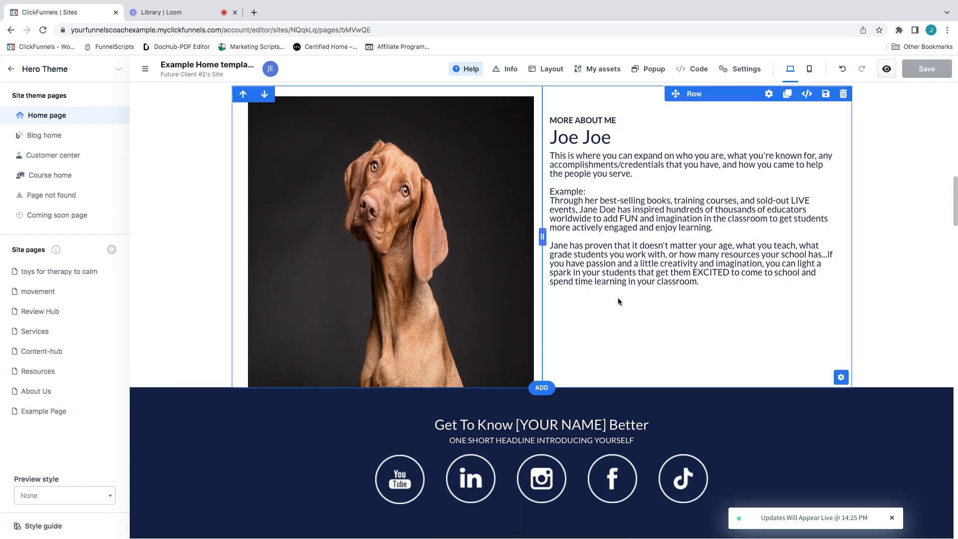
Step: Review the More About Me text, the social media icons section and the "Problems Your Avatar Is Experiencing" section of the home page
{"action": "scroll", "coordinate": [632, 353], "scroll_direction": "down", "scroll_amount": 1}
{"action": "scroll", "coordinate": [598, 249], "scroll_direction": "up", "scroll_amount": 1}
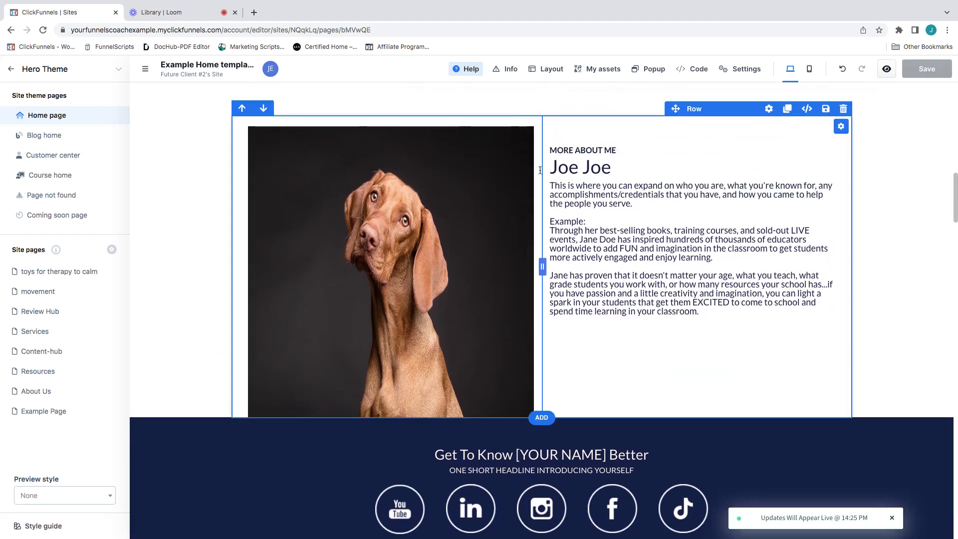
{"action": "left_click", "coordinate": [743, 218]}
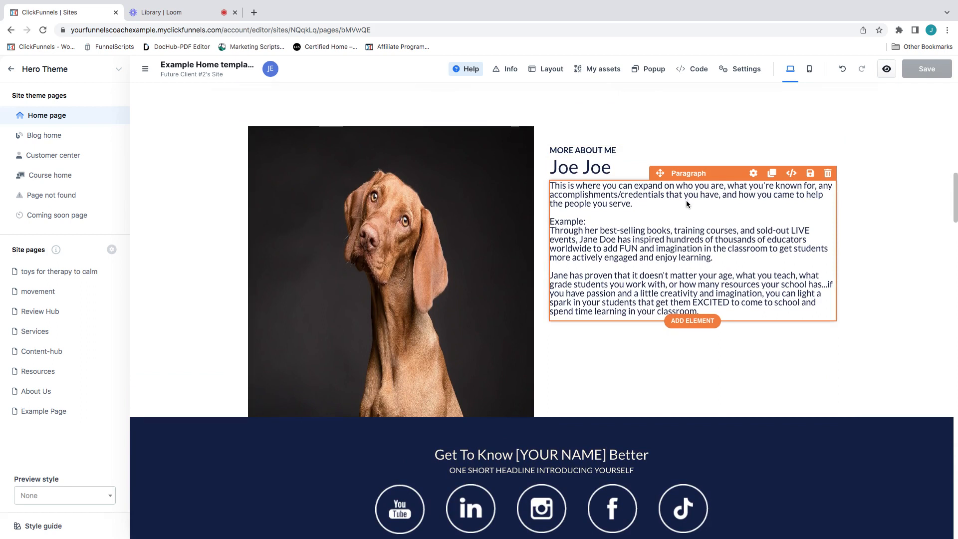
{"action": "scroll", "coordinate": [674, 214], "scroll_direction": "down", "scroll_amount": 1}
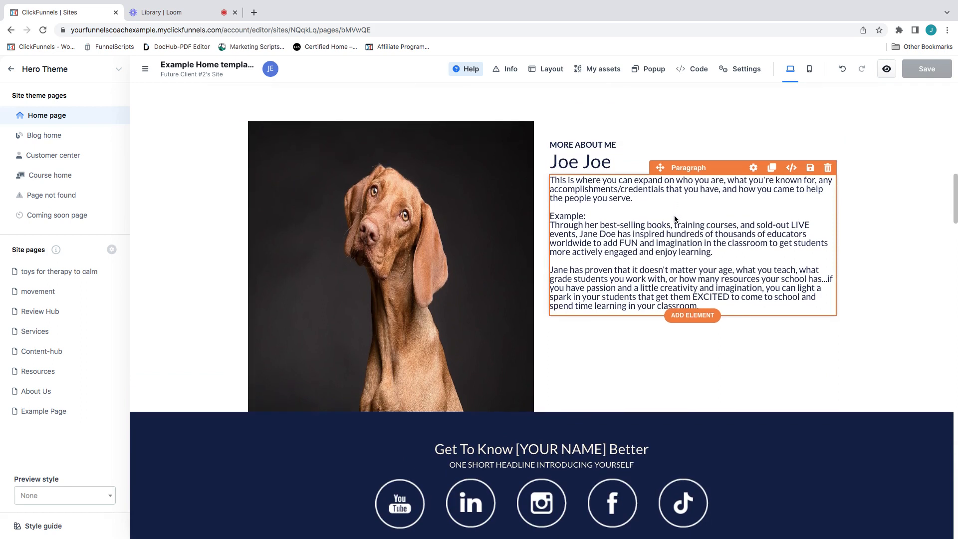
{"action": "scroll", "coordinate": [675, 218], "scroll_direction": "down", "scroll_amount": 4}
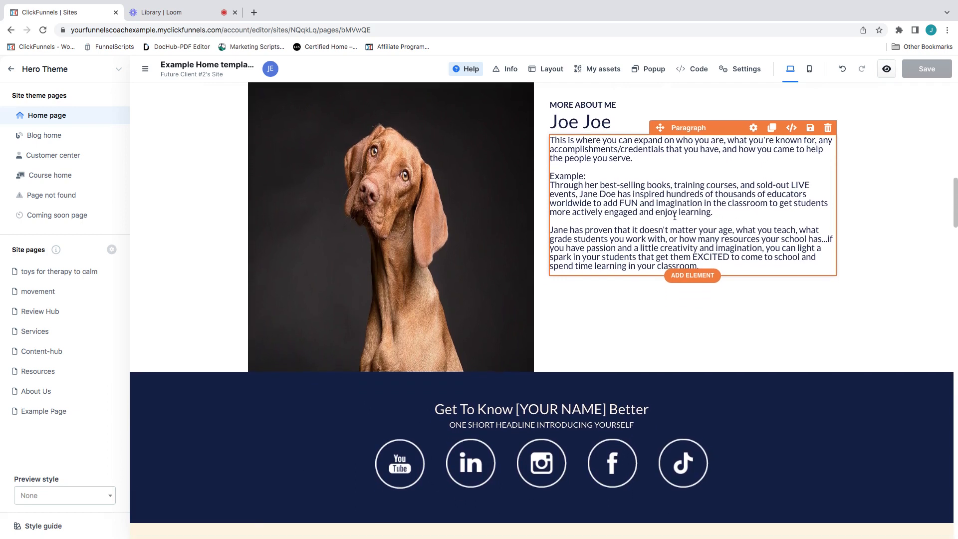
{"action": "scroll", "coordinate": [653, 220], "scroll_direction": "down", "scroll_amount": 4}
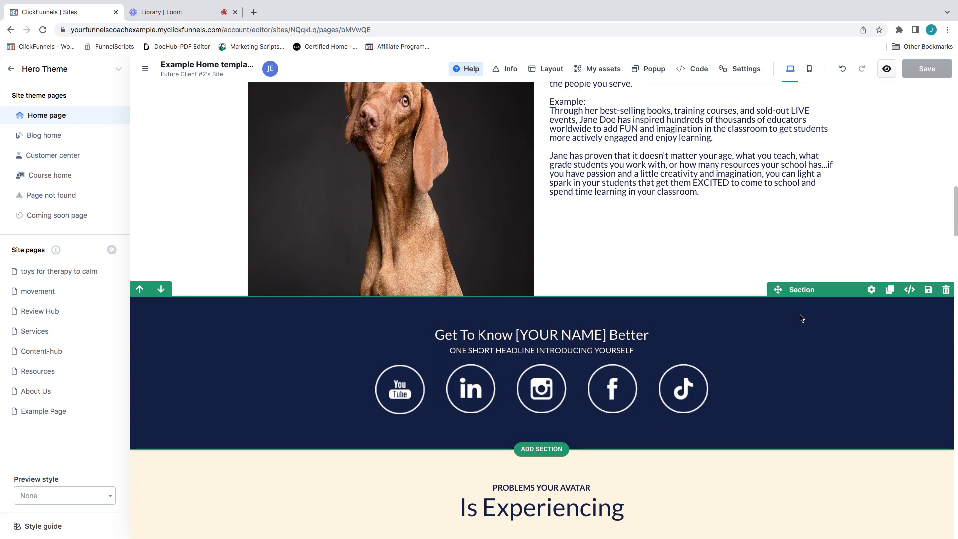
{"action": "scroll", "coordinate": [800, 318], "scroll_direction": "down", "scroll_amount": 1}
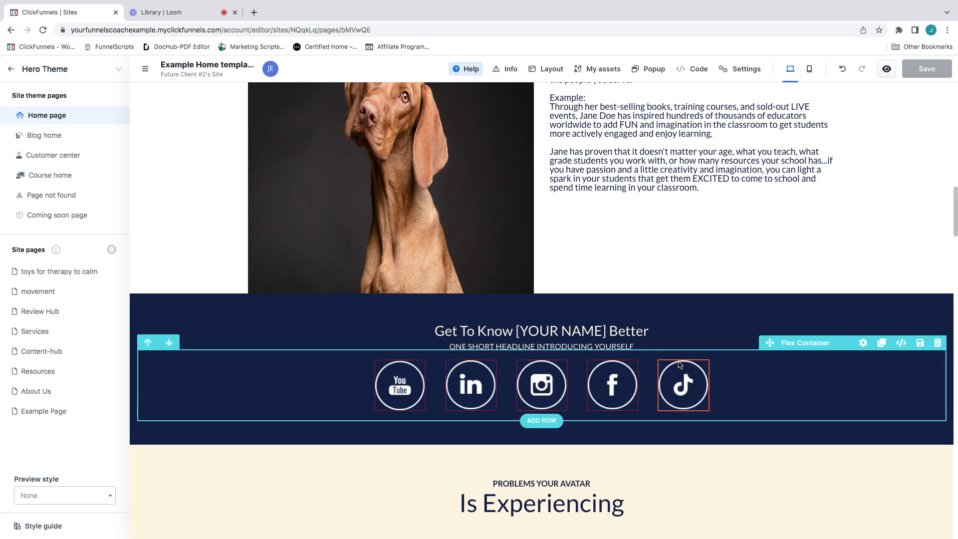
{"action": "scroll", "coordinate": [679, 364], "scroll_direction": "down", "scroll_amount": 2}
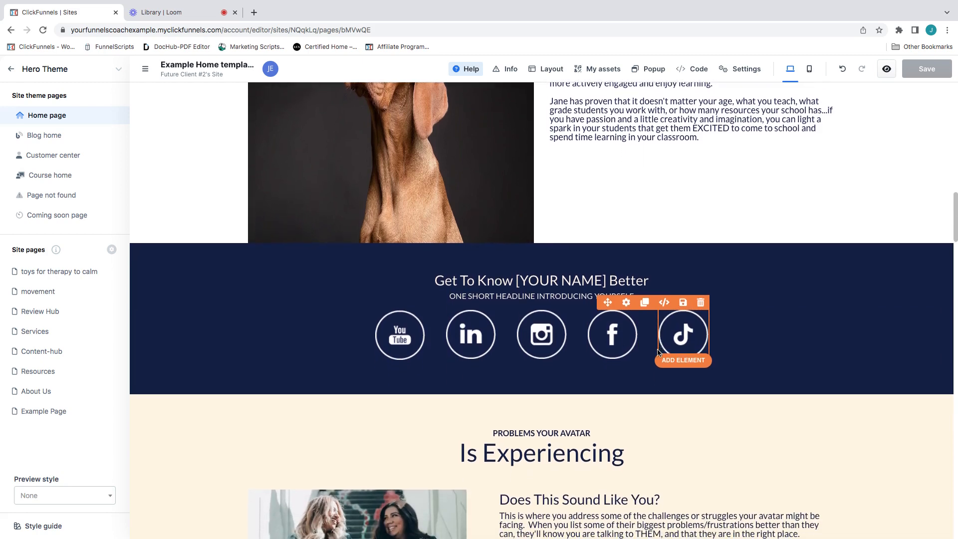
{"action": "scroll", "coordinate": [657, 351], "scroll_direction": "down", "scroll_amount": 3}
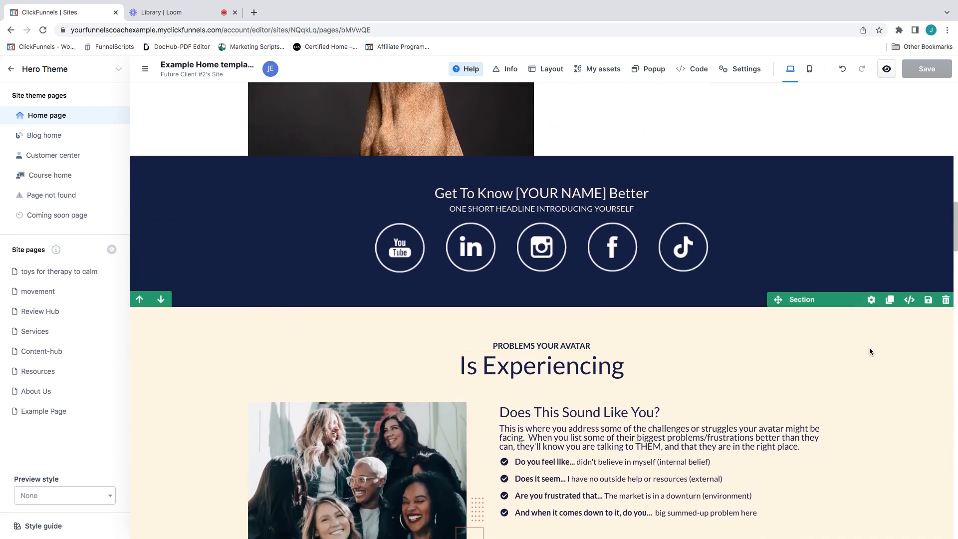
{"action": "scroll", "coordinate": [883, 349], "scroll_direction": "down", "scroll_amount": 2}
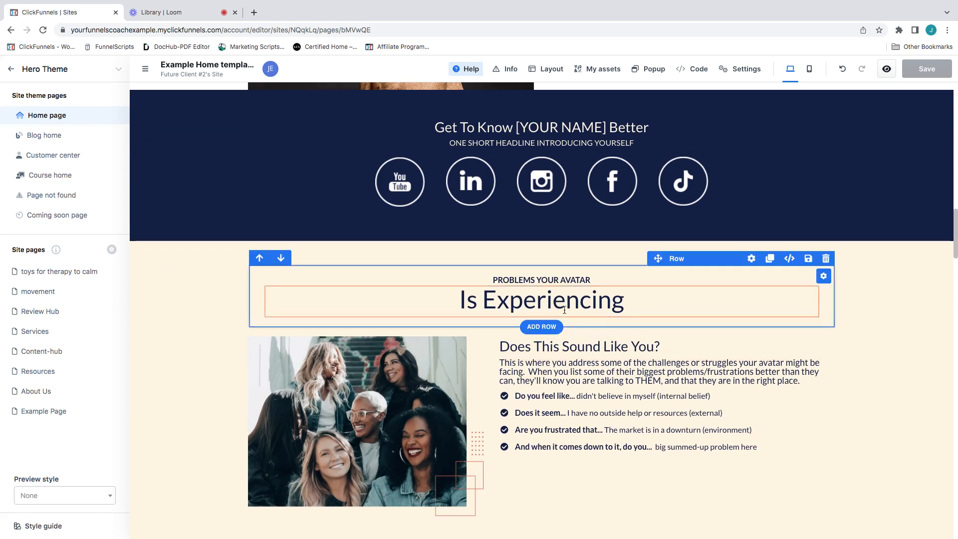
{"action": "scroll", "coordinate": [566, 306], "scroll_direction": "down", "scroll_amount": 1}
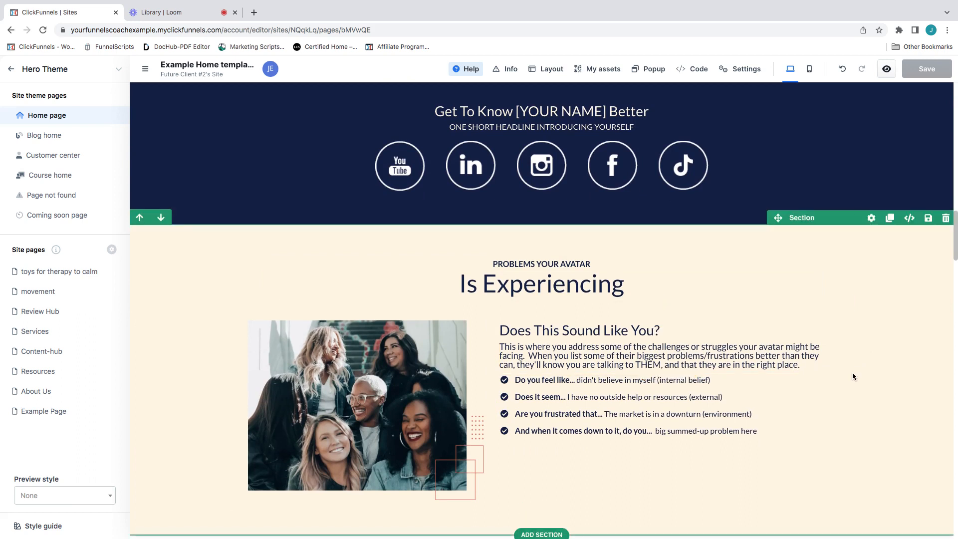
{"action": "scroll", "coordinate": [850, 376], "scroll_direction": "down", "scroll_amount": 1}
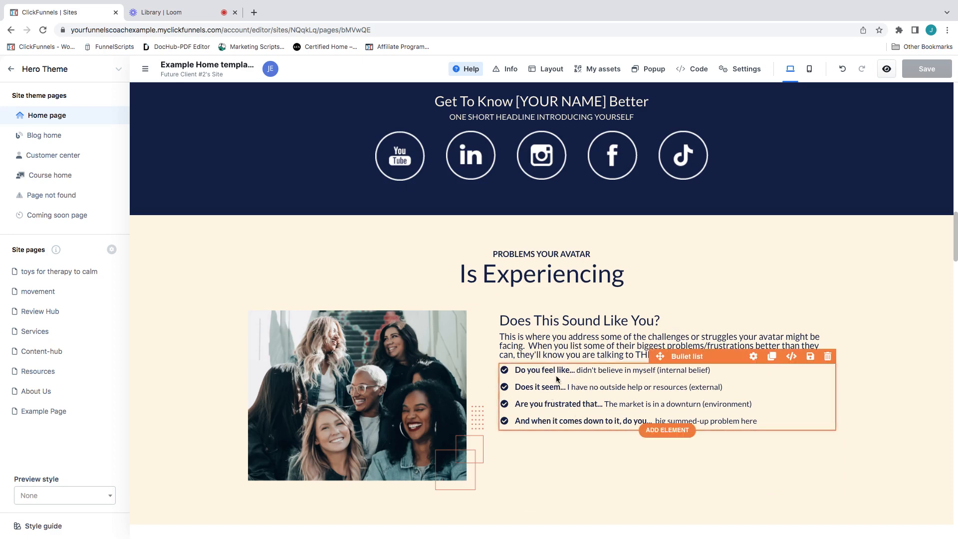
Step: Try the preset corner styles on the group photo beside "Does This Sound Like You?", then turn the corner setting off
{"action": "scroll", "coordinate": [389, 381], "scroll_direction": "down", "scroll_amount": 1}
{"action": "left_click", "coordinate": [389, 381]}
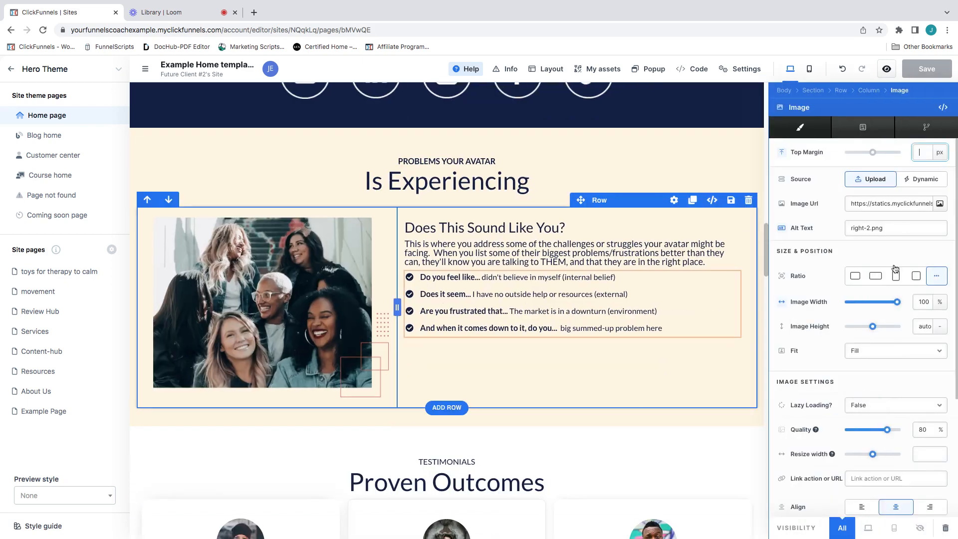
{"action": "scroll", "coordinate": [907, 394], "scroll_direction": "down", "scroll_amount": 3}
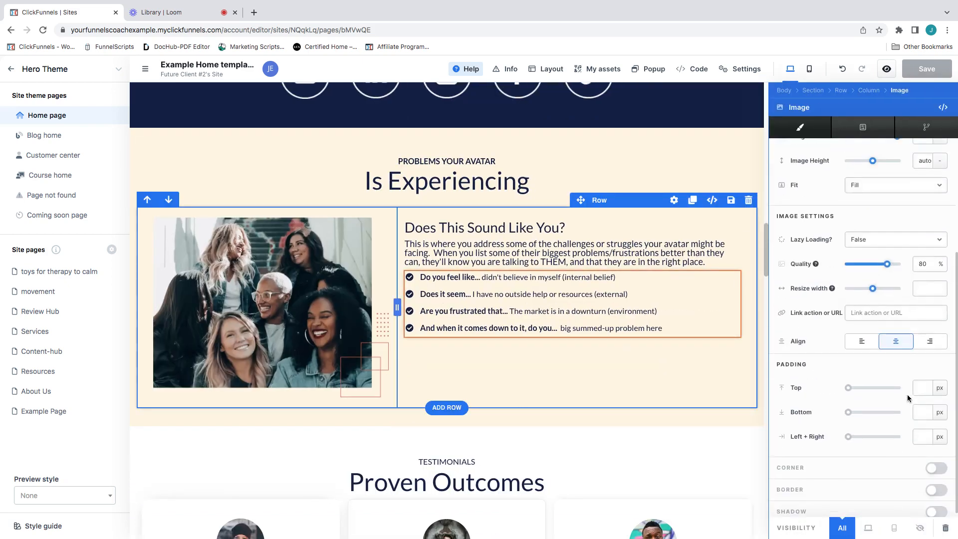
{"action": "left_click", "coordinate": [936, 462]}
{"action": "left_click", "coordinate": [891, 487]}
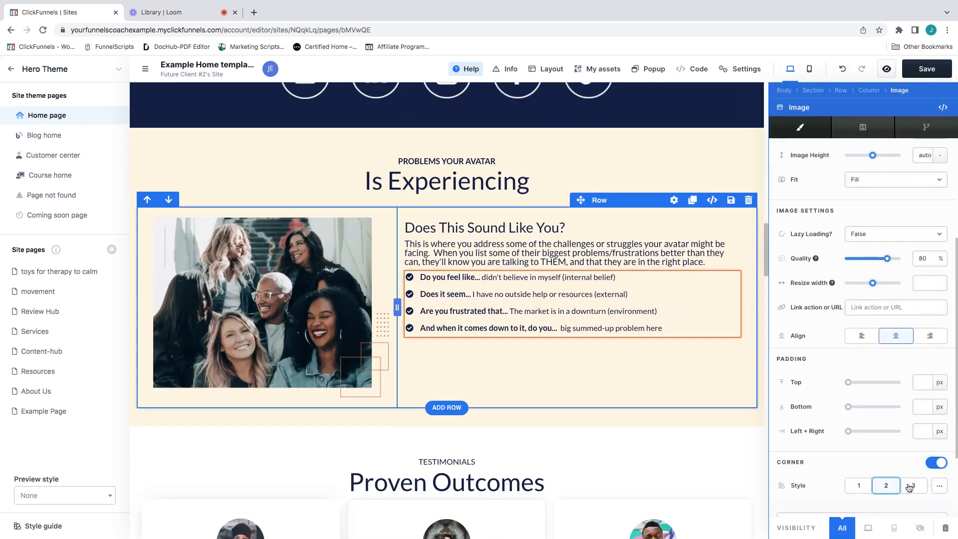
{"action": "left_click", "coordinate": [910, 486]}
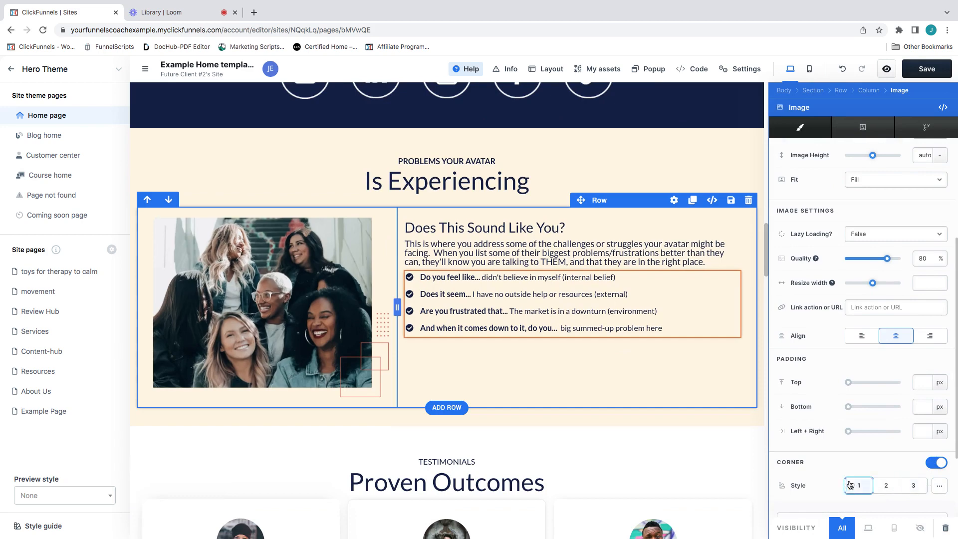
{"action": "scroll", "coordinate": [894, 478], "scroll_direction": "down", "scroll_amount": 1}
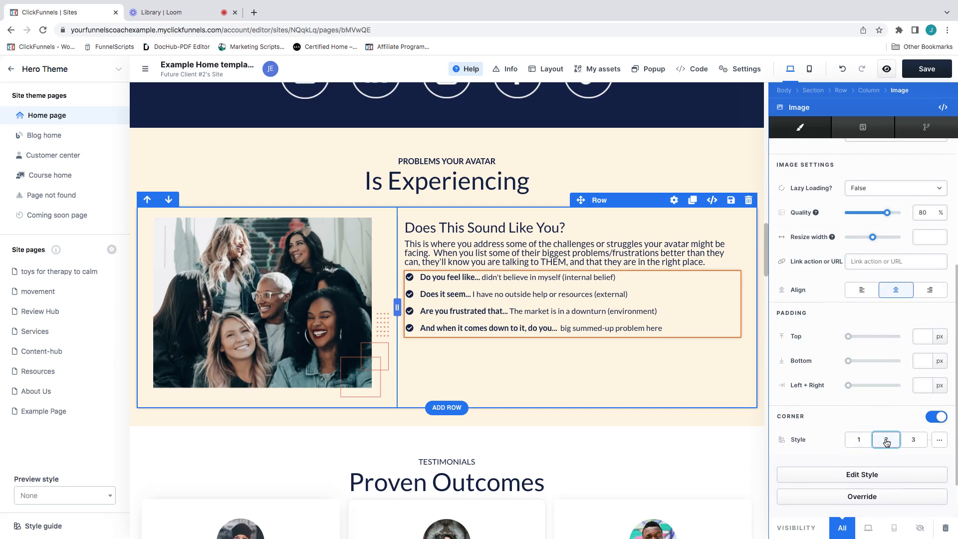
{"action": "left_click", "coordinate": [941, 417]}
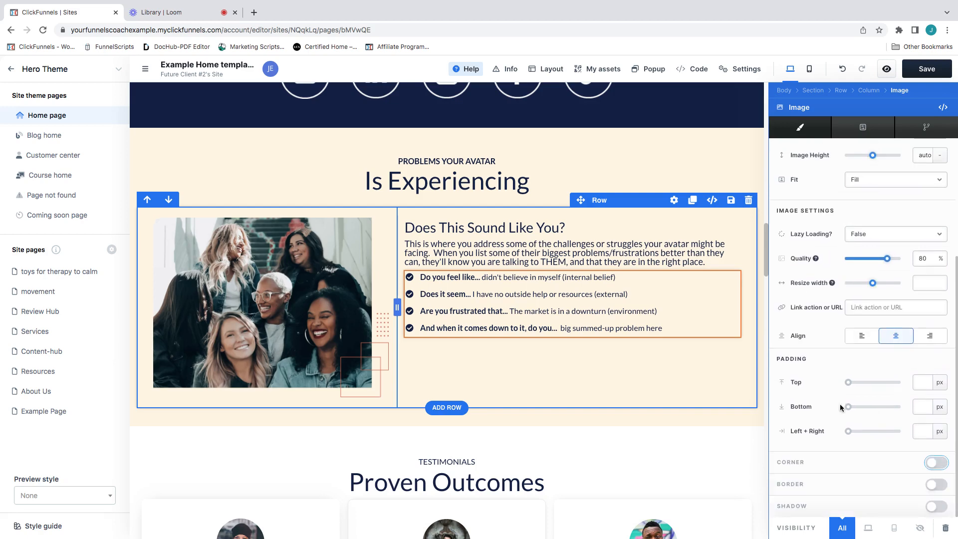
Step: Apply corner style 2 to the photo beside "Does This Sound Like You?" and replace it with the gallery image of the corgi on railway tracks
{"action": "scroll", "coordinate": [656, 376], "scroll_direction": "down", "scroll_amount": 1}
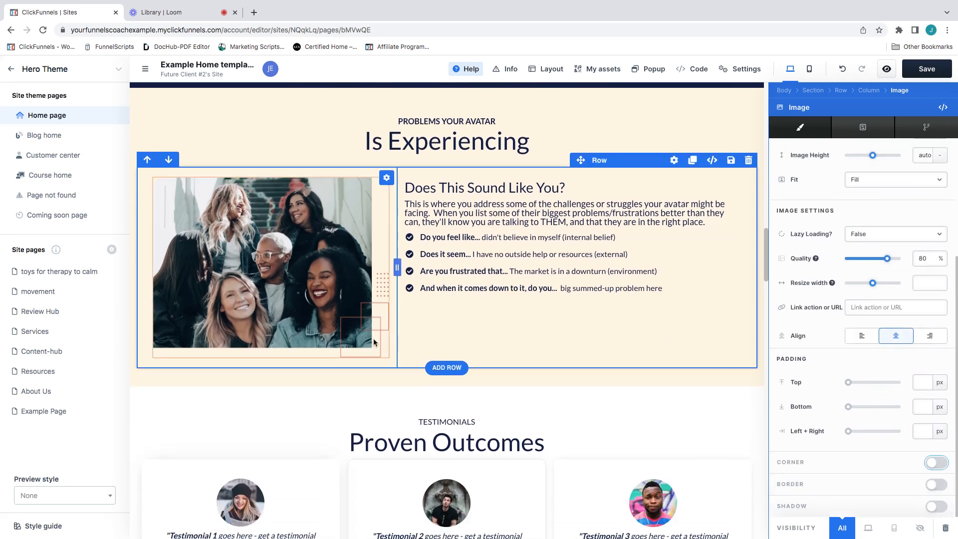
{"action": "left_click", "coordinate": [306, 171]}
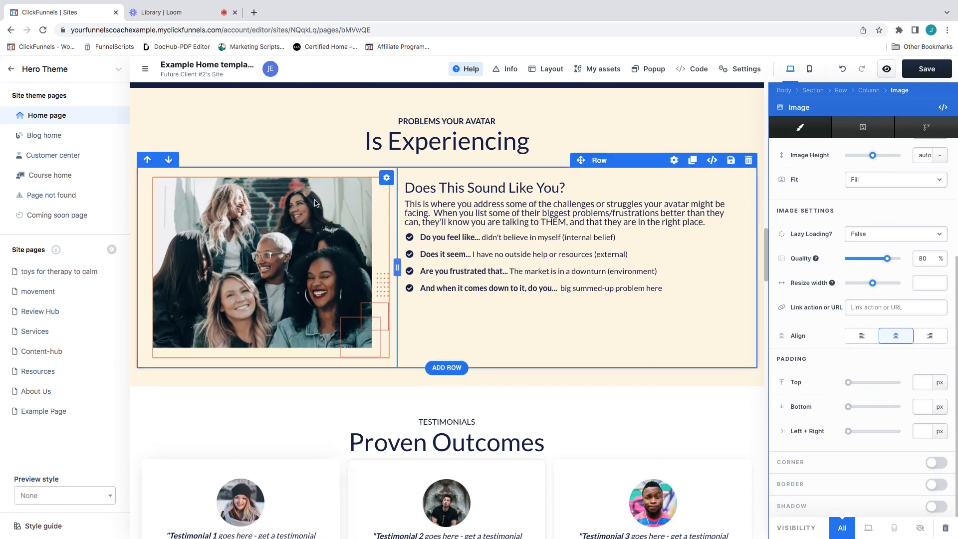
{"action": "left_click", "coordinate": [937, 464]}
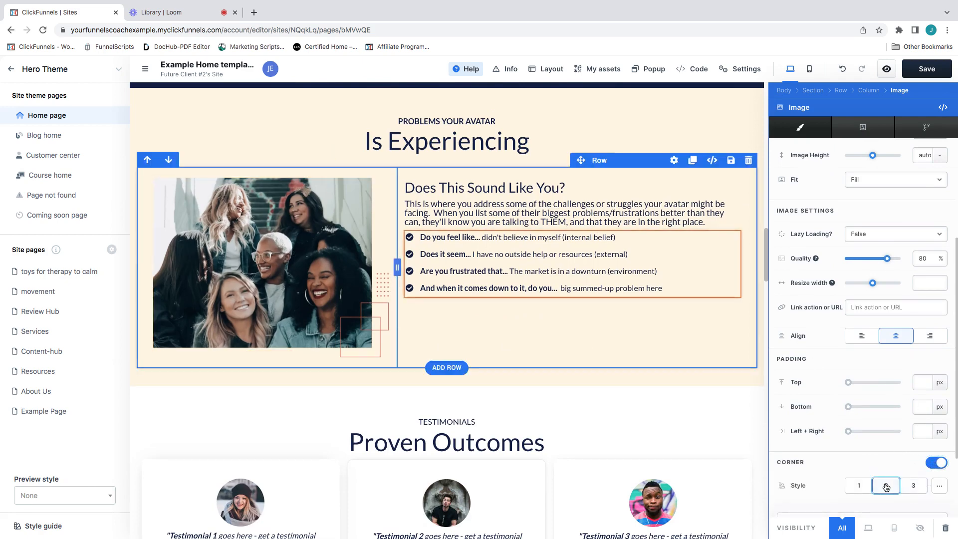
{"action": "scroll", "coordinate": [894, 348], "scroll_direction": "up", "scroll_amount": 4}
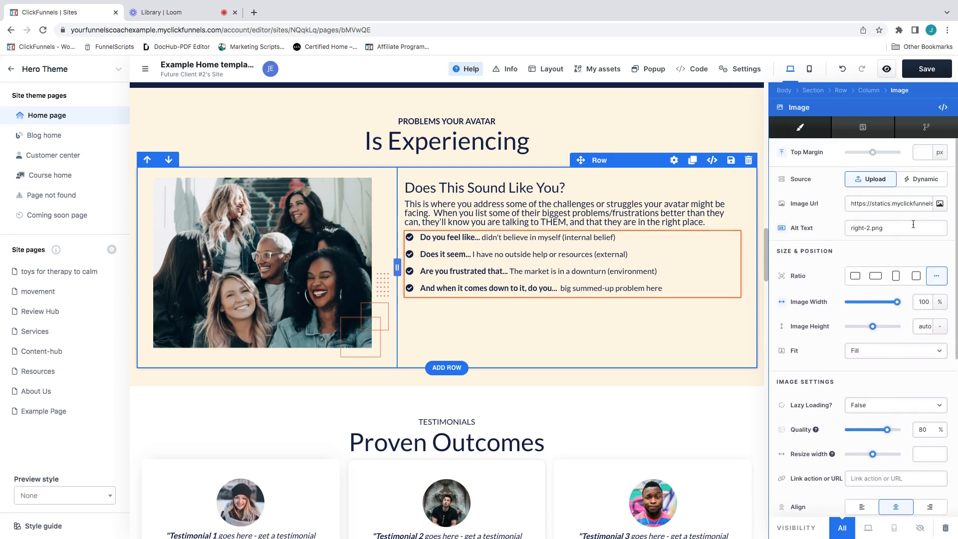
{"action": "left_click", "coordinate": [940, 204]}
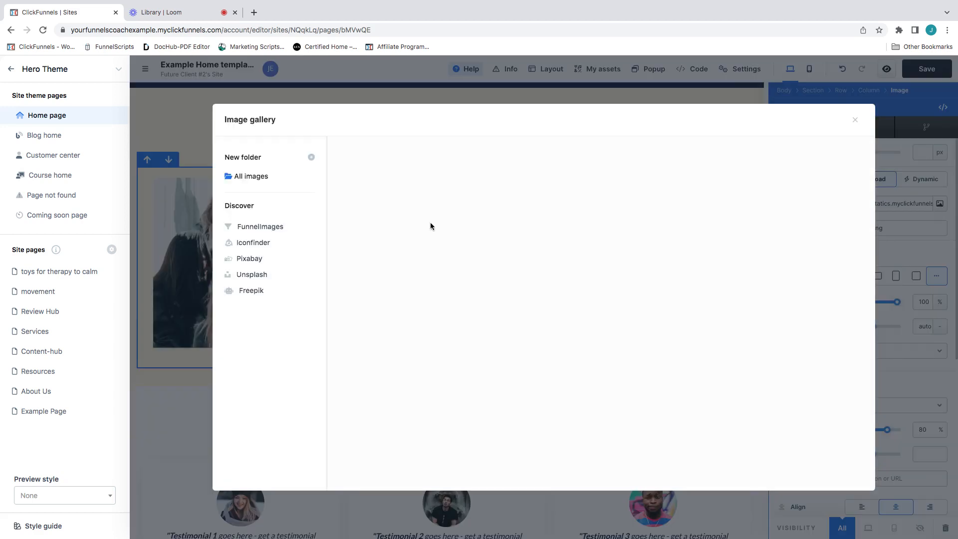
{"action": "left_click", "coordinate": [469, 195]}
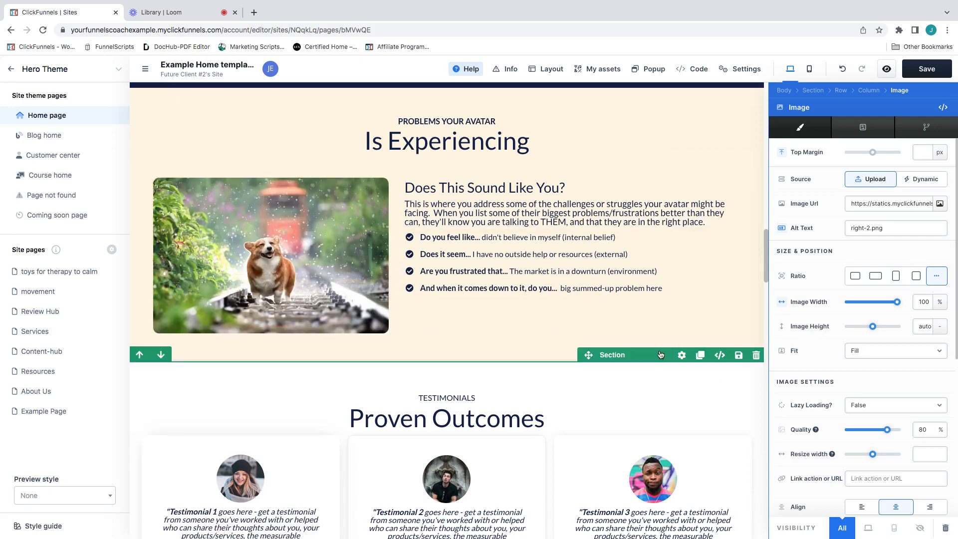
Step: Review the problems list, the Proven Outcomes testimonials, the podcast section and the All Our Products section further down the home page
{"action": "scroll", "coordinate": [829, 355], "scroll_direction": "down", "scroll_amount": 1}
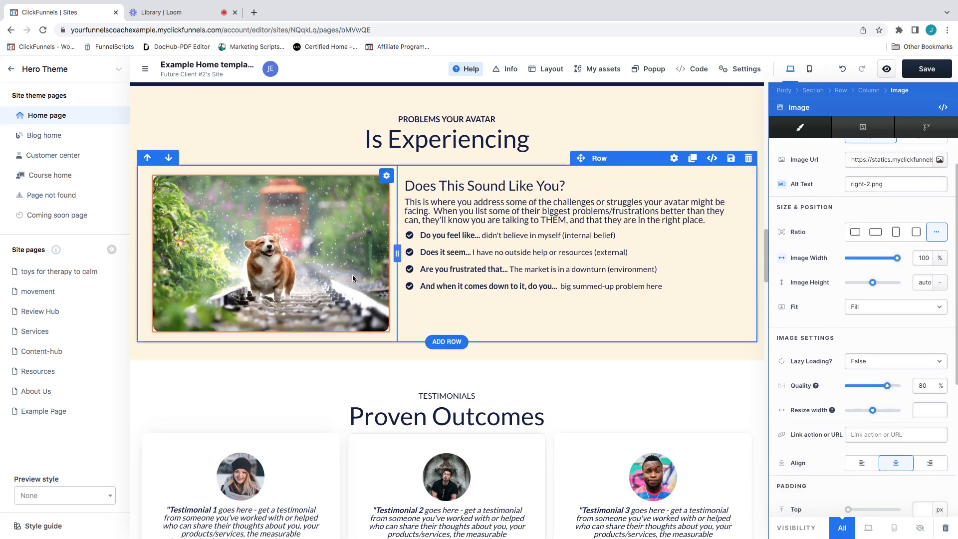
{"action": "scroll", "coordinate": [501, 272], "scroll_direction": "down", "scroll_amount": 1}
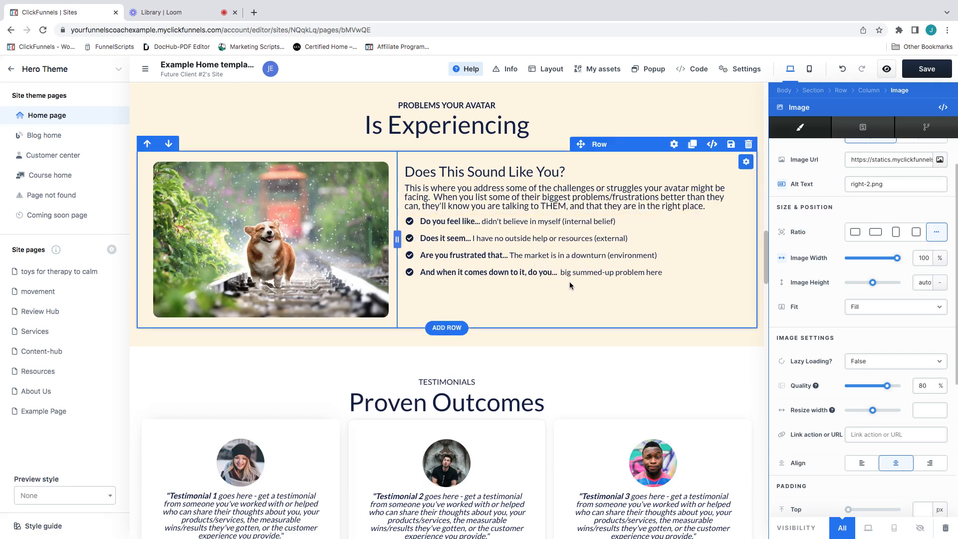
{"action": "scroll", "coordinate": [563, 282], "scroll_direction": "down", "scroll_amount": 1}
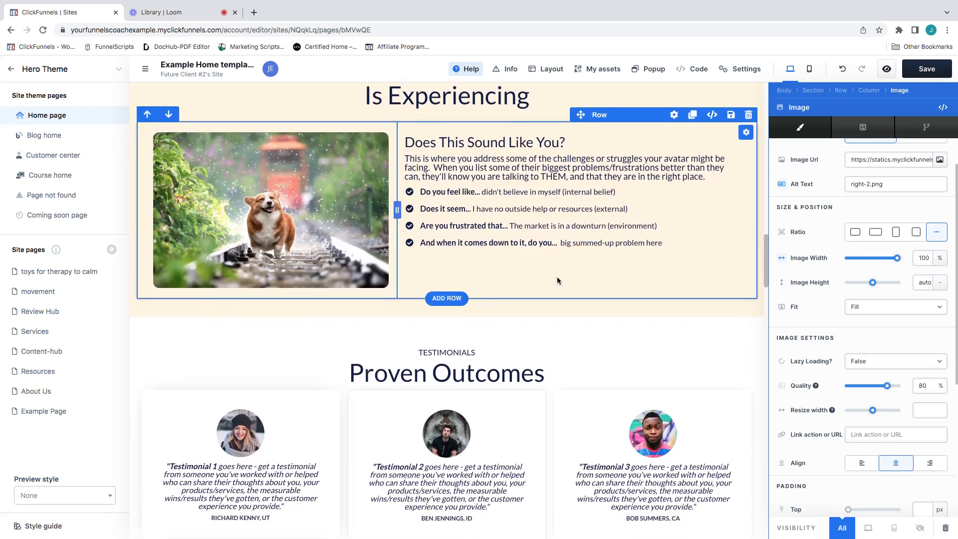
{"action": "scroll", "coordinate": [556, 276], "scroll_direction": "down", "scroll_amount": 1}
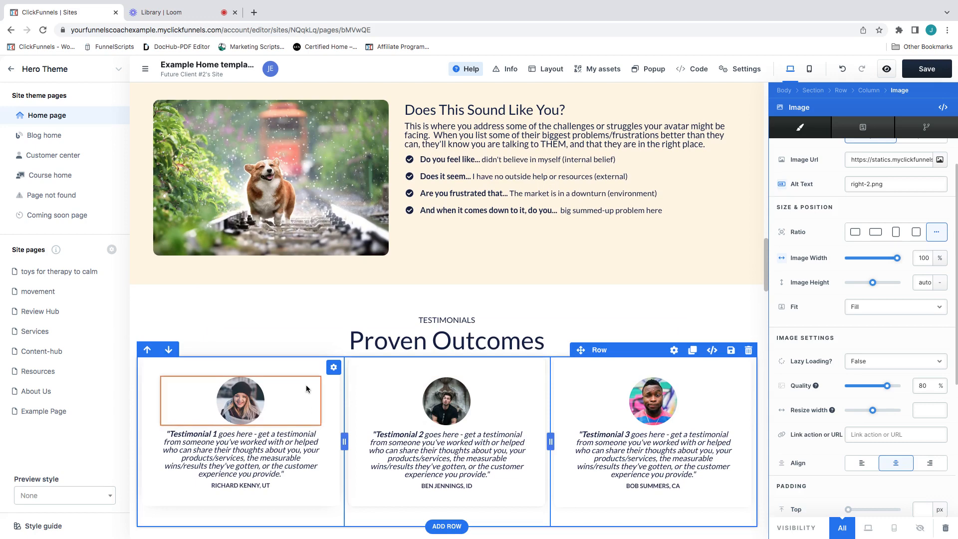
{"action": "scroll", "coordinate": [639, 374], "scroll_direction": "down", "scroll_amount": 2}
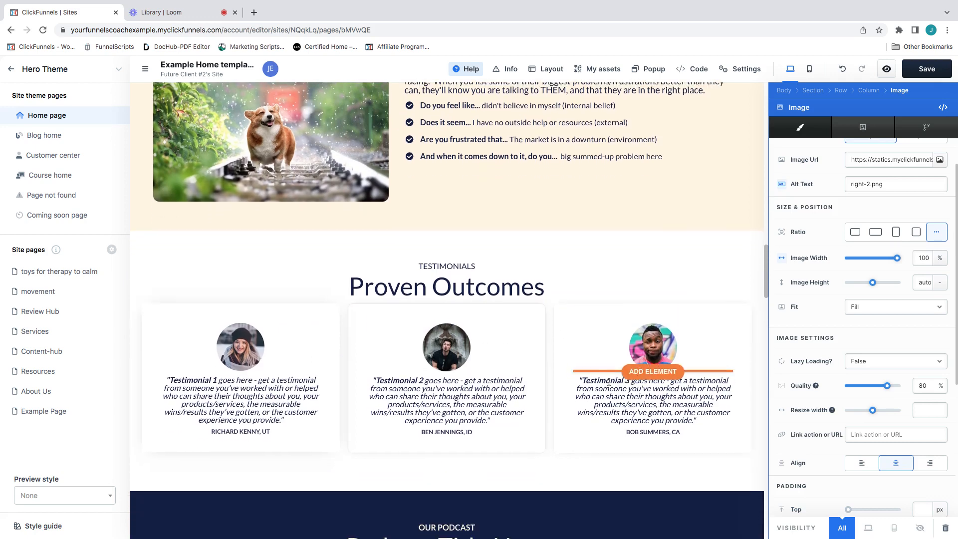
{"action": "scroll", "coordinate": [411, 393], "scroll_direction": "down", "scroll_amount": 3}
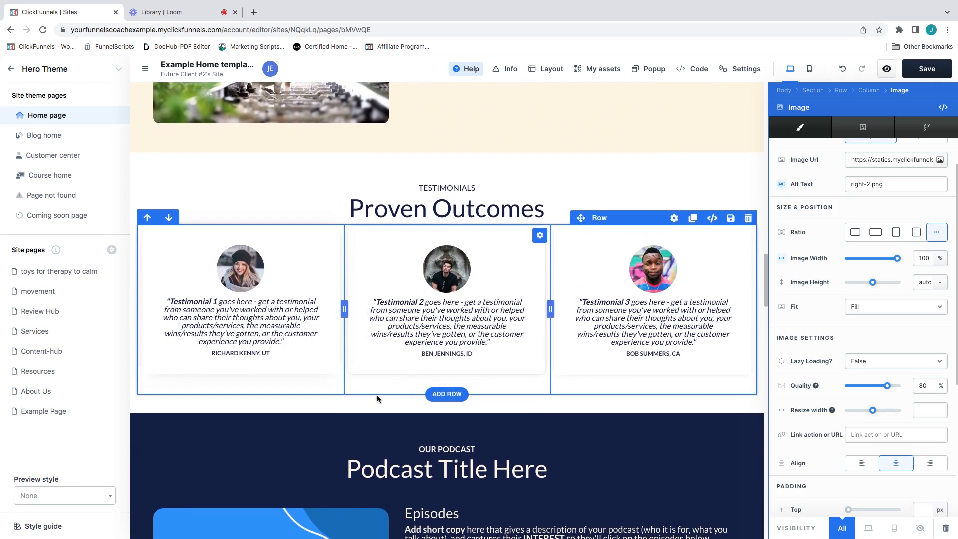
{"action": "scroll", "coordinate": [376, 394], "scroll_direction": "down", "scroll_amount": 2}
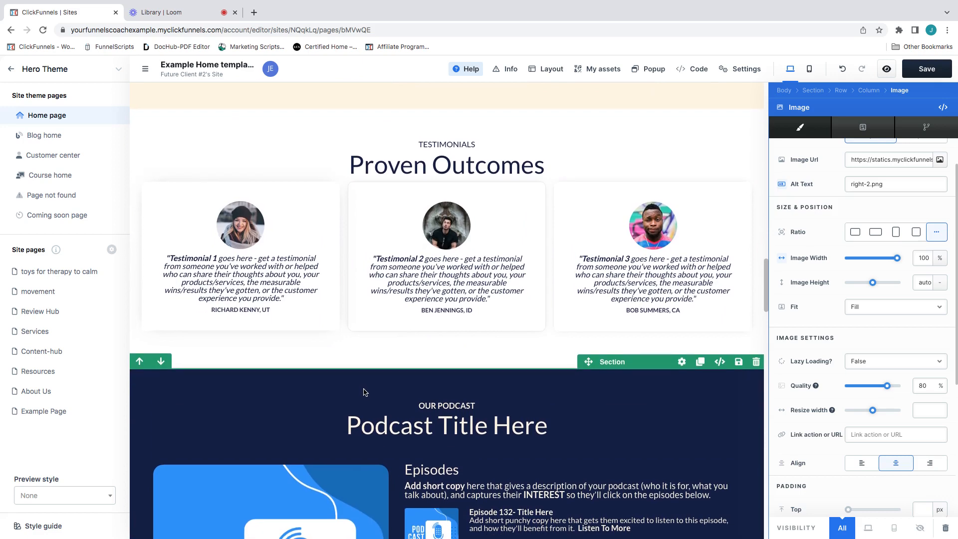
{"action": "scroll", "coordinate": [364, 392], "scroll_direction": "down", "scroll_amount": 2}
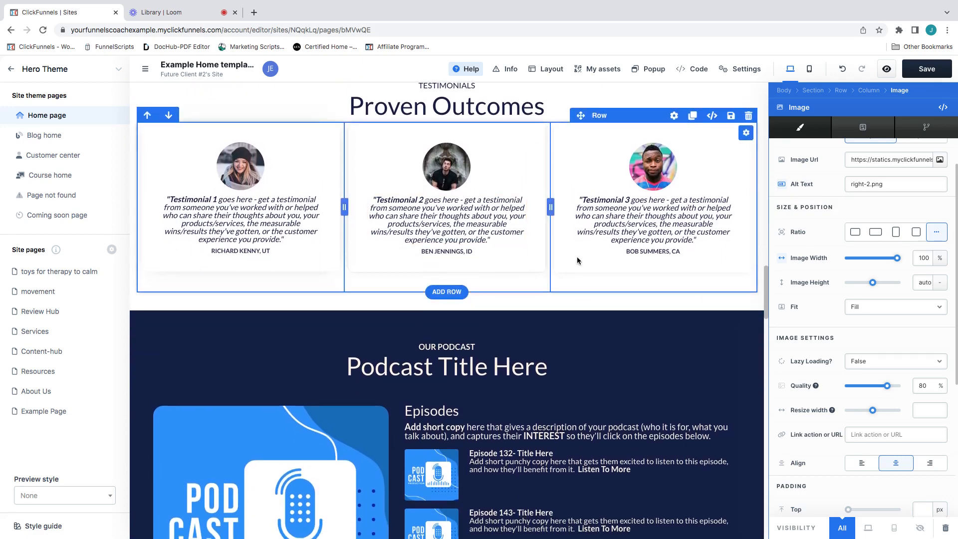
{"action": "scroll", "coordinate": [576, 260], "scroll_direction": "down", "scroll_amount": 3}
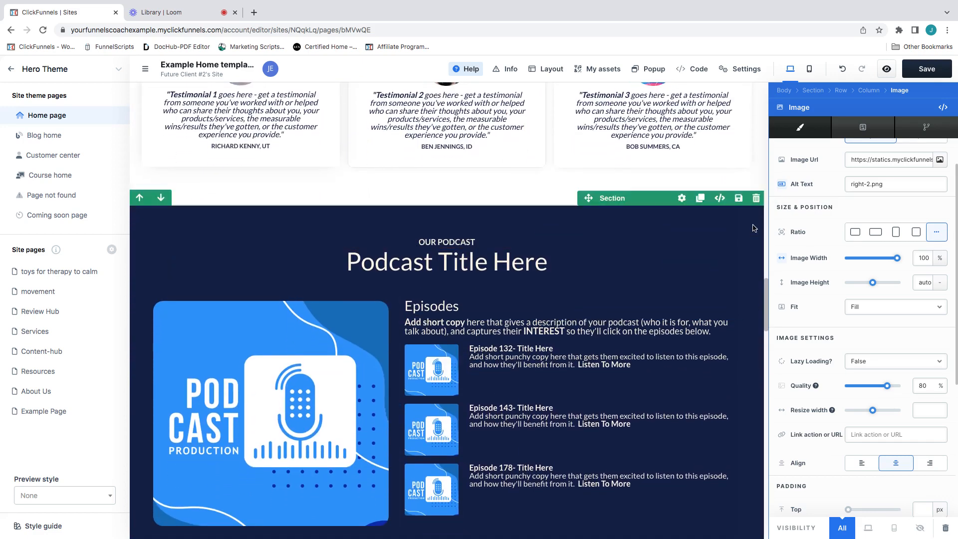
{"action": "scroll", "coordinate": [645, 338], "scroll_direction": "down", "scroll_amount": 8}
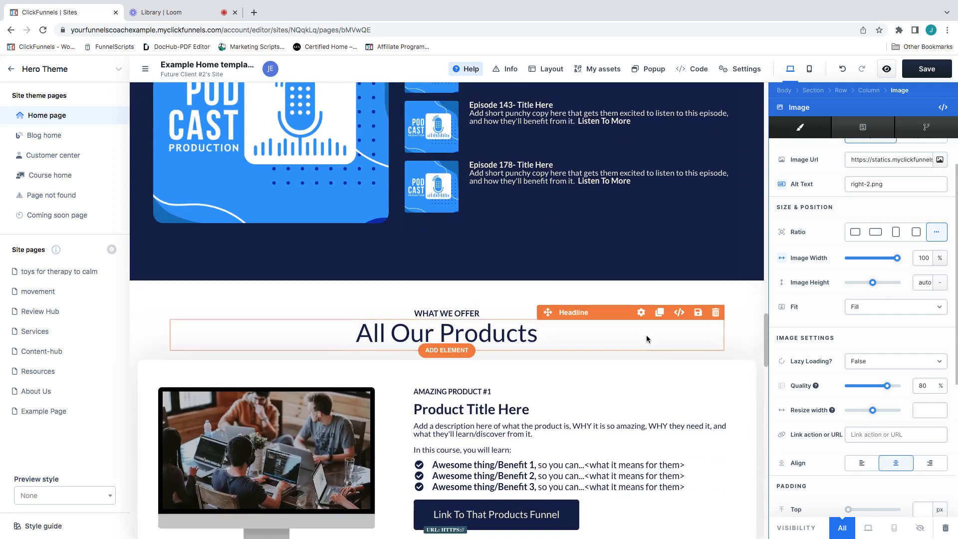
{"action": "scroll", "coordinate": [645, 334], "scroll_direction": "up", "scroll_amount": 1}
{"action": "scroll", "coordinate": [646, 336], "scroll_direction": "down", "scroll_amount": 4}
{"action": "scroll", "coordinate": [645, 335], "scroll_direction": "up", "scroll_amount": 9}
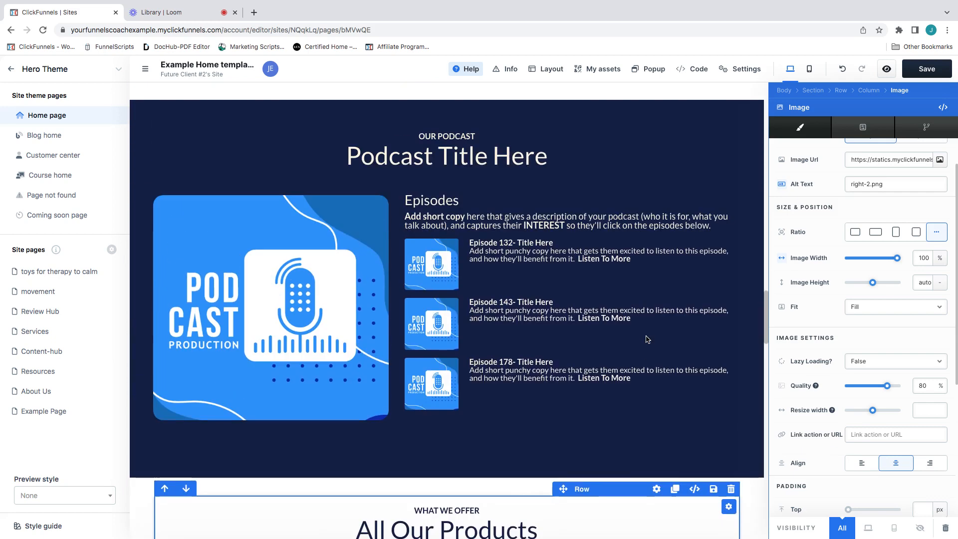
{"action": "scroll", "coordinate": [645, 339], "scroll_direction": "up", "scroll_amount": 2}
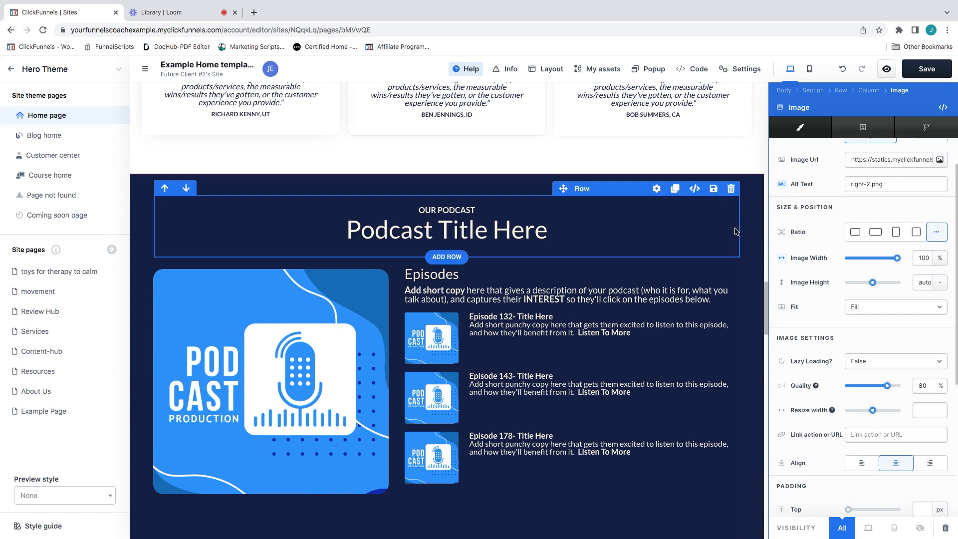
Step: Delete the podcast, All Our Products and blog sections between the Proven Outcomes testimonials and the lead magnet offer
{"action": "scroll", "coordinate": [716, 239], "scroll_direction": "up", "scroll_amount": 5}
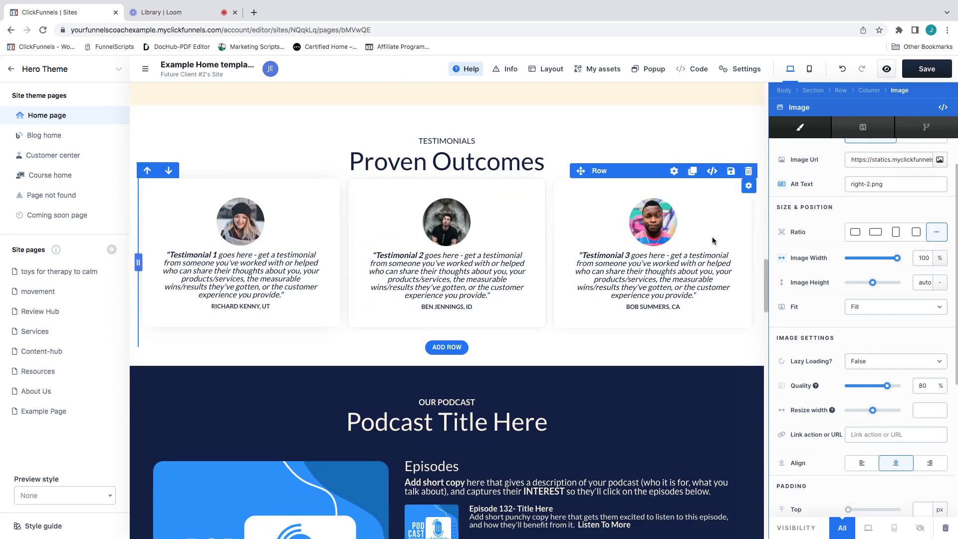
{"action": "scroll", "coordinate": [663, 269], "scroll_direction": "down", "scroll_amount": 3}
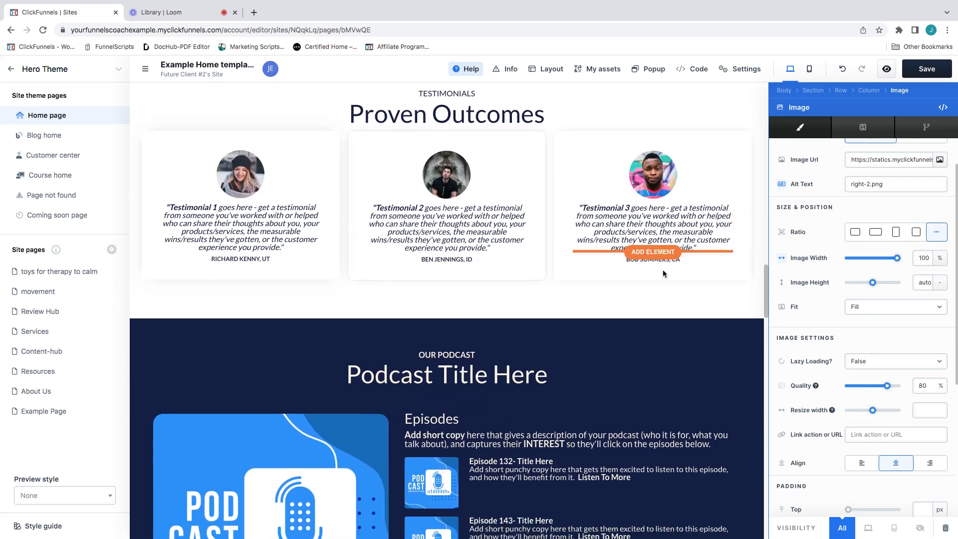
{"action": "scroll", "coordinate": [660, 274], "scroll_direction": "down", "scroll_amount": 3}
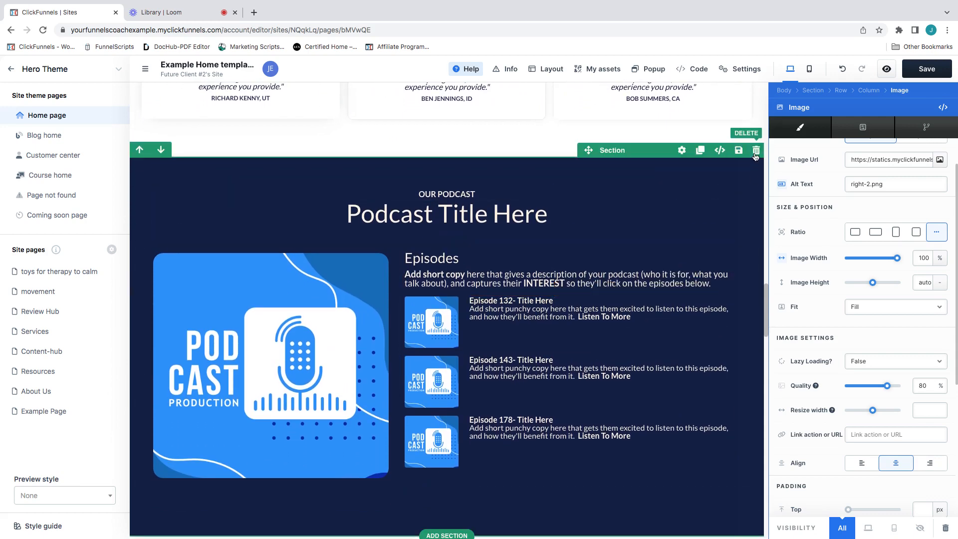
{"action": "left_click", "coordinate": [755, 151]}
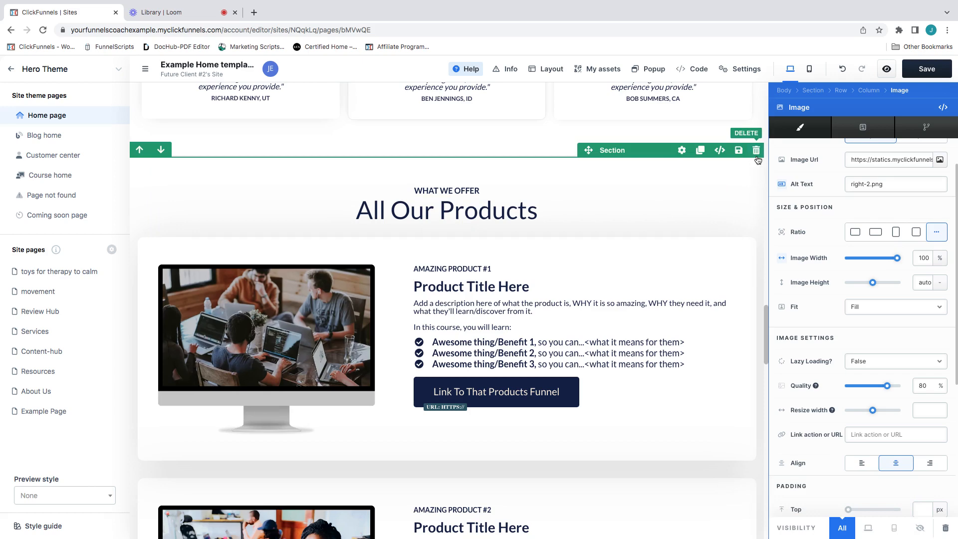
{"action": "left_click", "coordinate": [755, 150]}
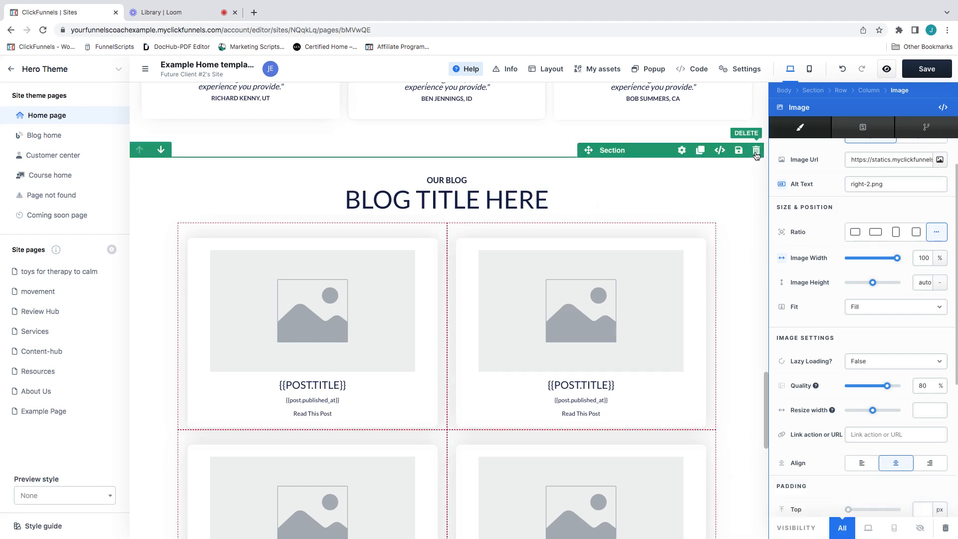
{"action": "left_click", "coordinate": [754, 152]}
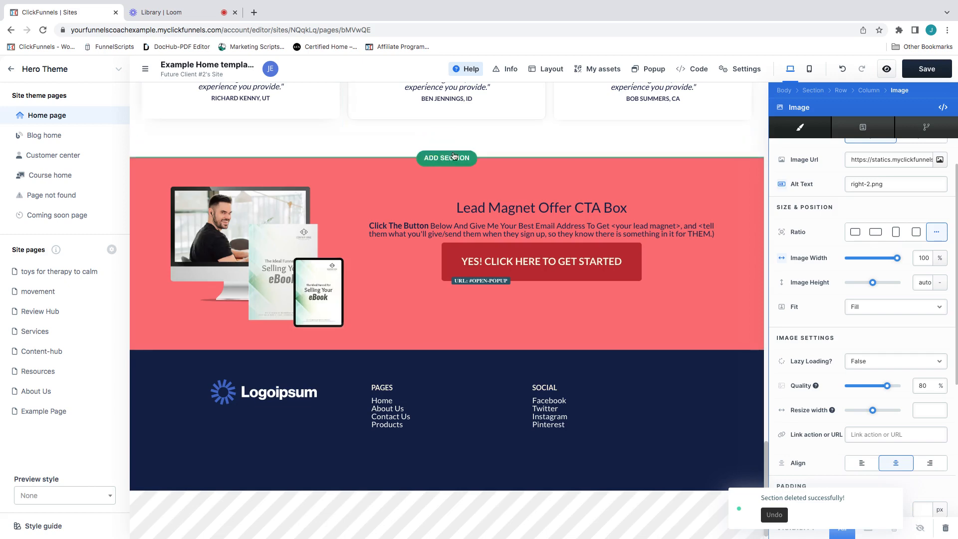
Step: Add a blank full page section above the lead magnet offer, with a two-column row inside it
{"action": "left_click", "coordinate": [452, 156]}
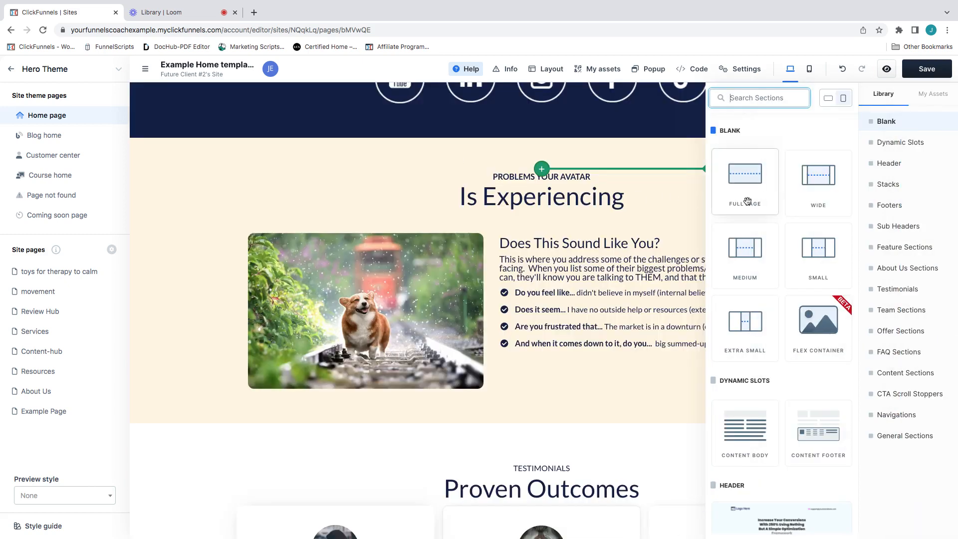
{"action": "left_click", "coordinate": [747, 200]}
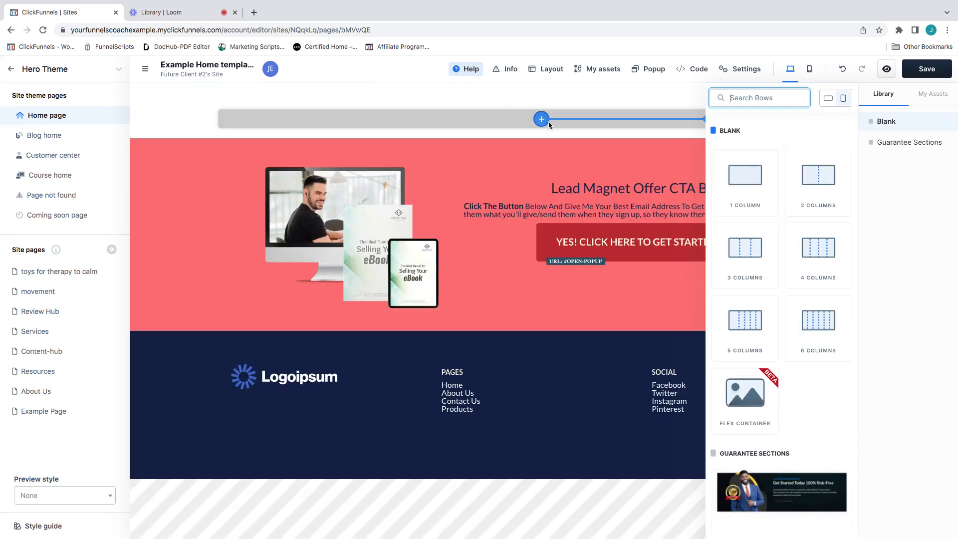
{"action": "left_click", "coordinate": [796, 210]}
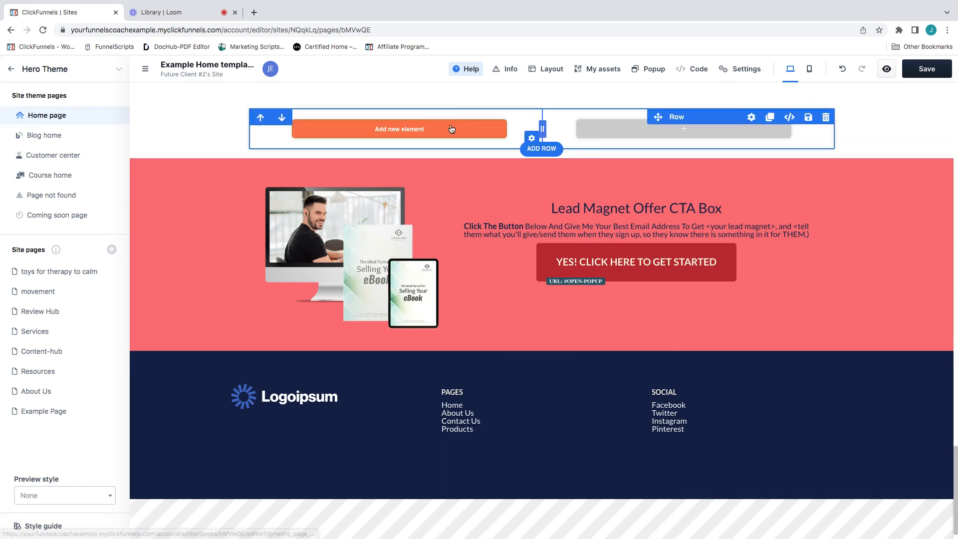
Step: Fill the first column of the new row with a headline, a sub headline, an image and a button
{"action": "left_click", "coordinate": [432, 131]}
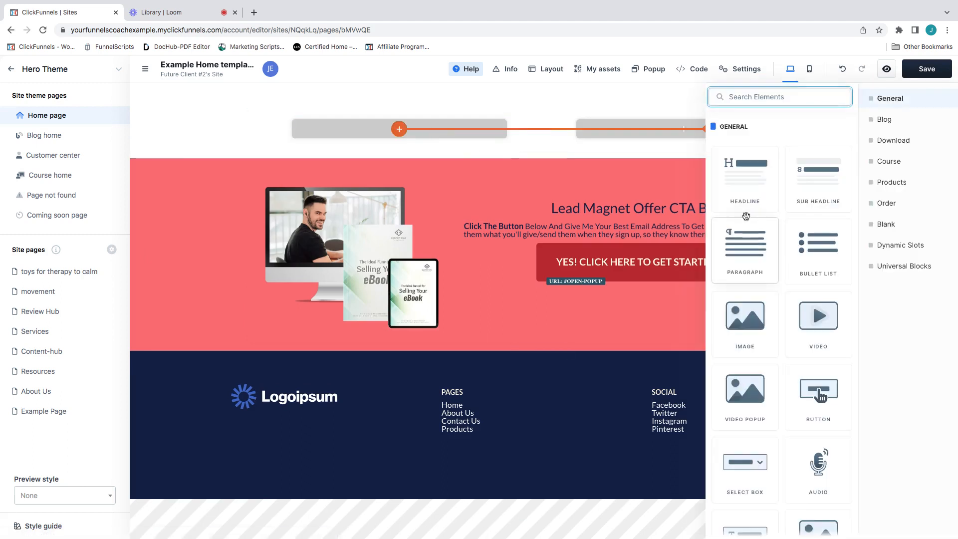
{"action": "left_click", "coordinate": [746, 196]}
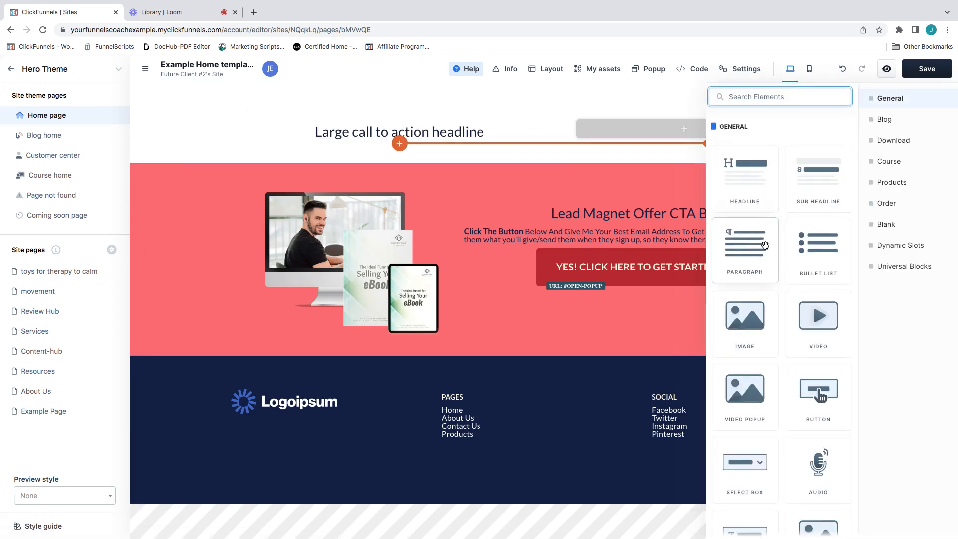
{"action": "left_click", "coordinate": [818, 179]}
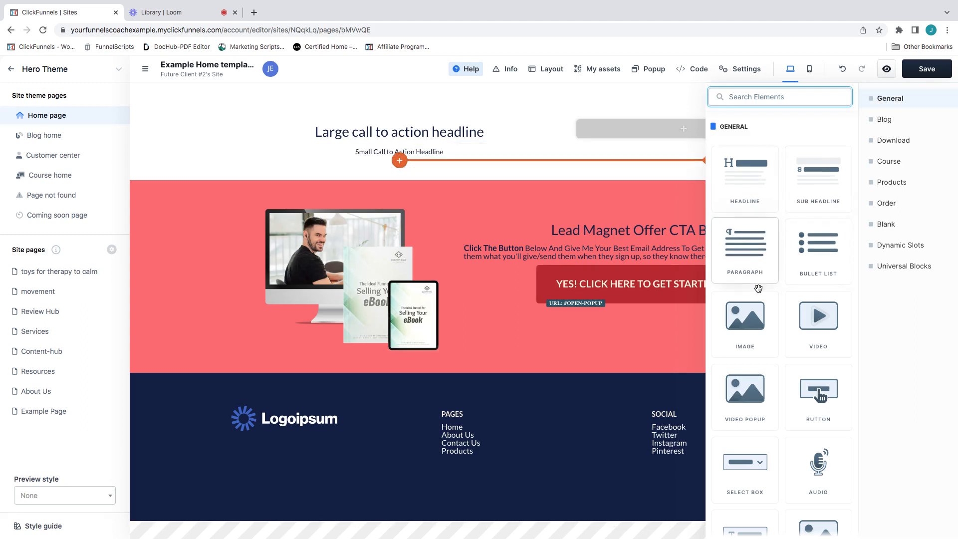
{"action": "left_click", "coordinate": [754, 320]}
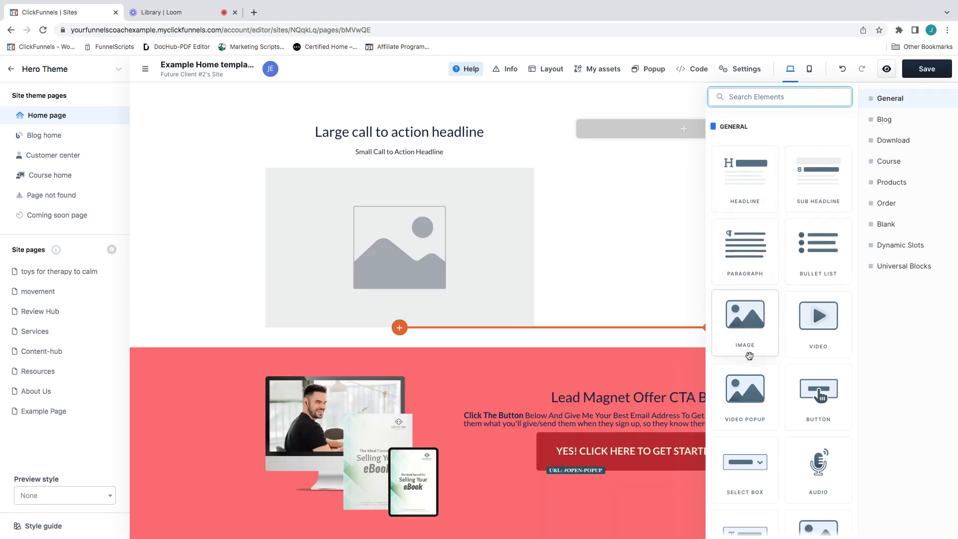
{"action": "left_click", "coordinate": [811, 415]}
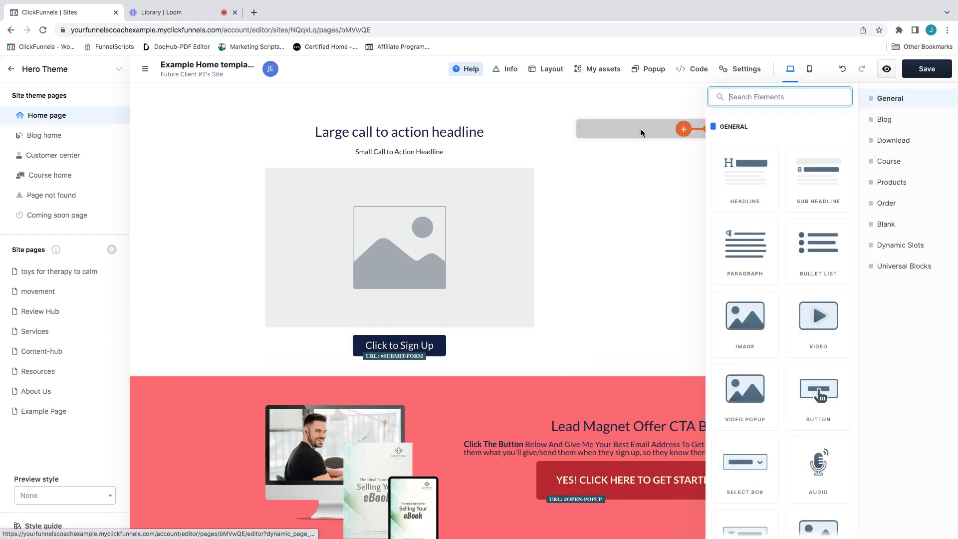
Step: Give the second column of the row the same stack of headline, sub headline, image and button
{"action": "left_click", "coordinate": [743, 184]}
{"action": "left_click", "coordinate": [800, 199]}
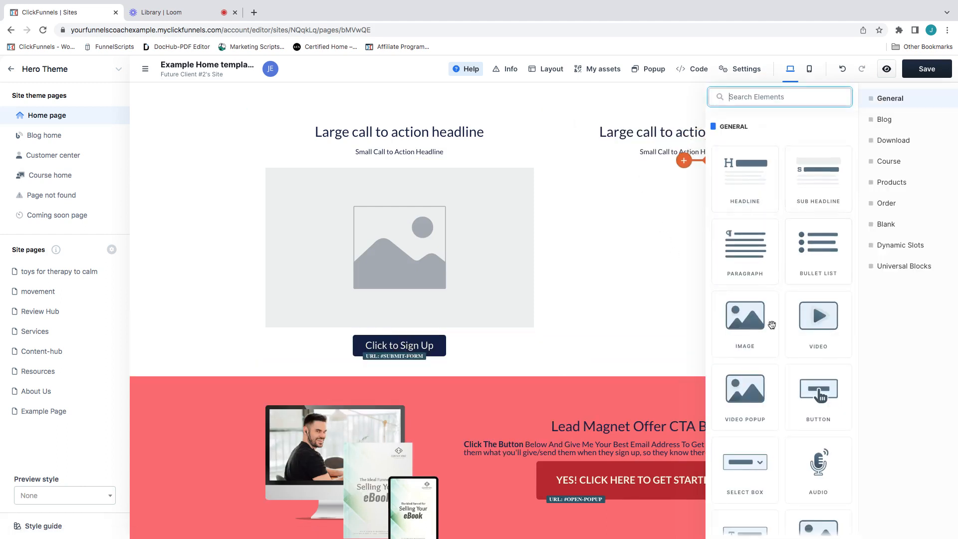
{"action": "left_click", "coordinate": [763, 335]}
{"action": "left_click", "coordinate": [812, 406]}
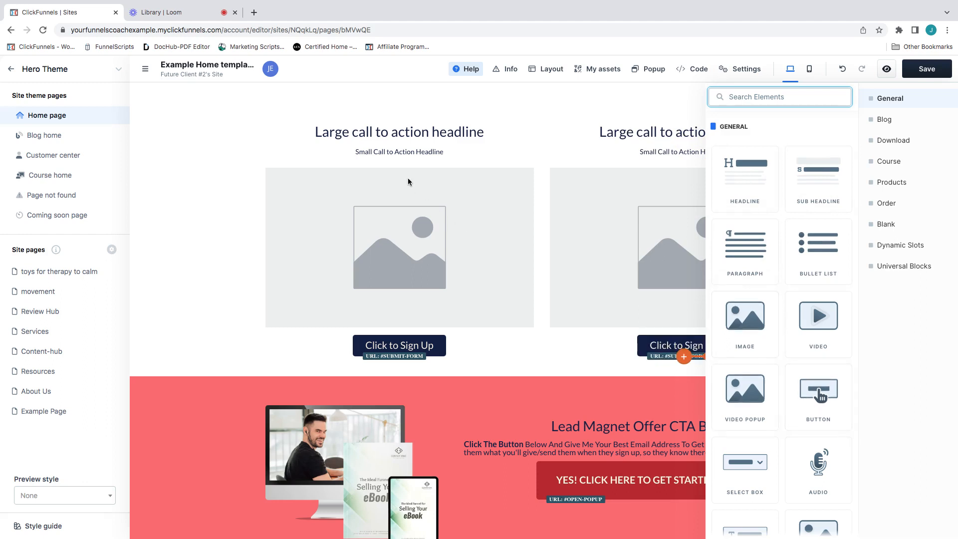
{"action": "left_click", "coordinate": [433, 150]}
{"action": "scroll", "coordinate": [543, 125], "scroll_direction": "up", "scroll_amount": 1}
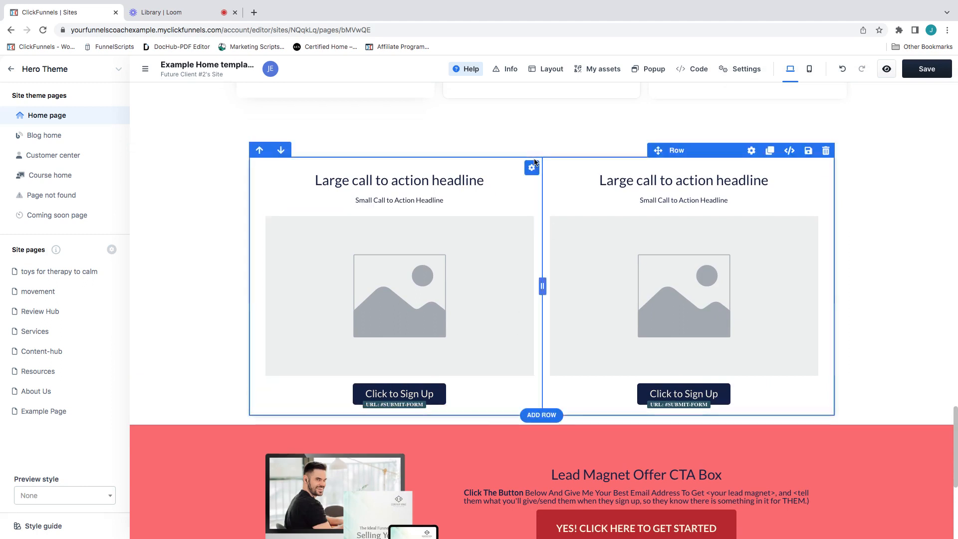
Step: Add a one-column row containing a headline to the new section and move it above the two-column row
{"action": "left_click", "coordinate": [542, 415]}
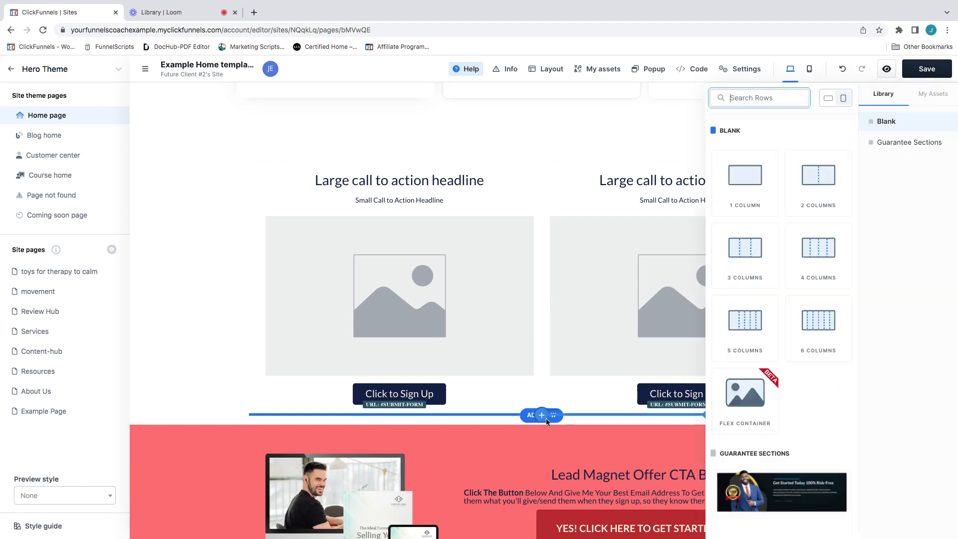
{"action": "left_click", "coordinate": [755, 198]}
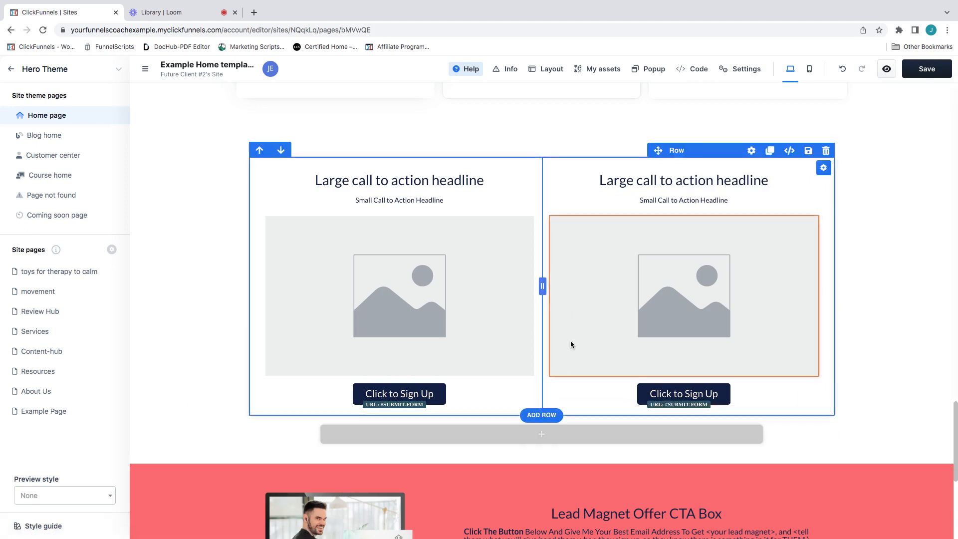
{"action": "left_click", "coordinate": [601, 456]}
{"action": "left_click_drag", "start_coordinate": [662, 319], "coordinate": [603, 174]}
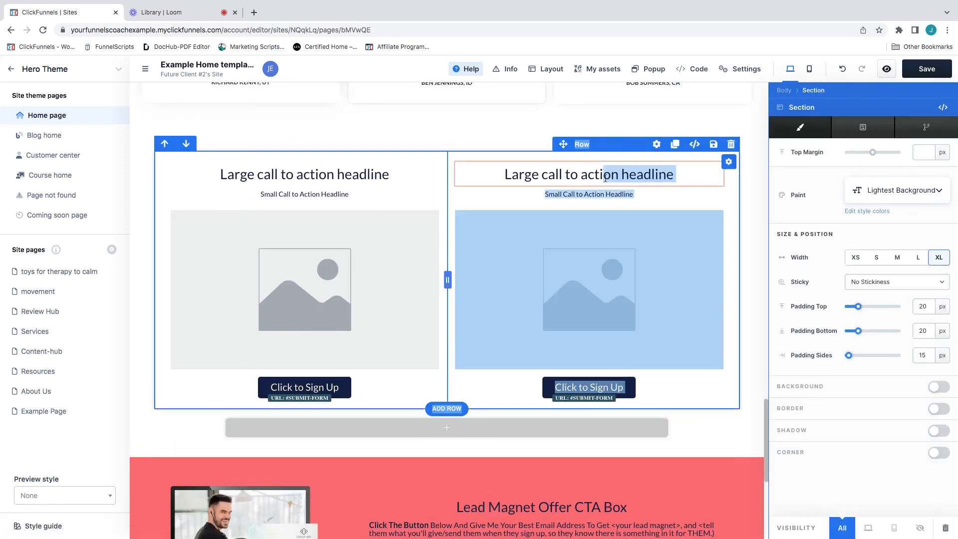
{"action": "left_click", "coordinate": [602, 173]}
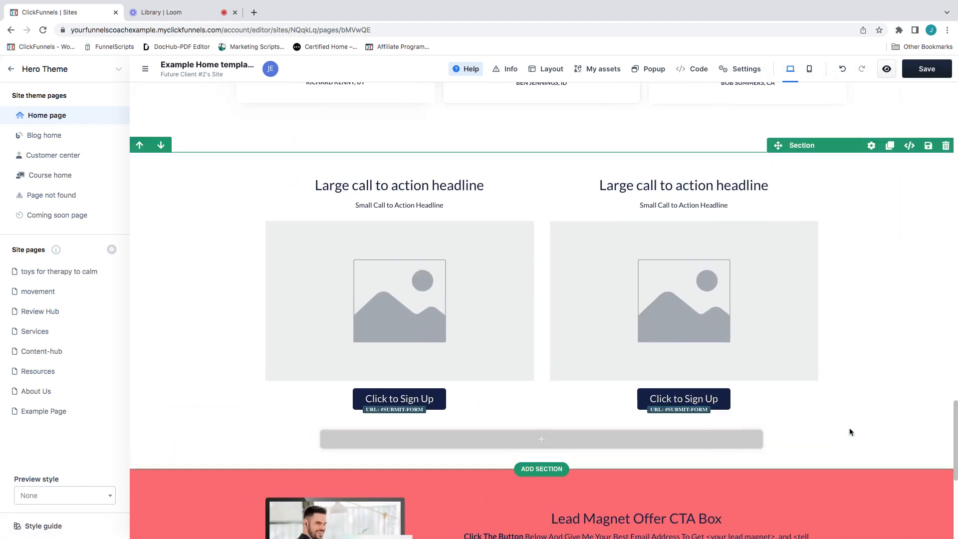
{"action": "left_click", "coordinate": [690, 438]}
{"action": "left_click_drag", "start_coordinate": [747, 201], "coordinate": [499, 444]}
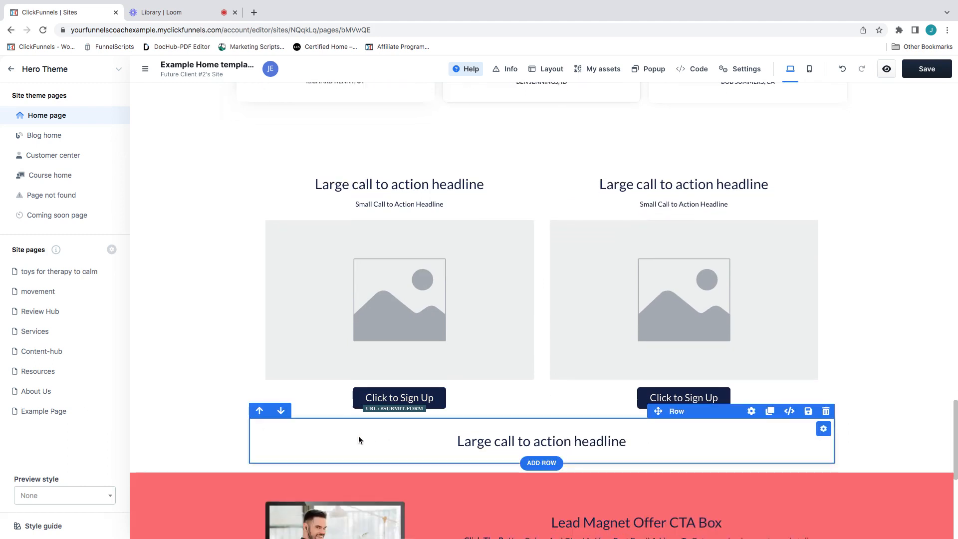
{"action": "left_click", "coordinate": [260, 412]}
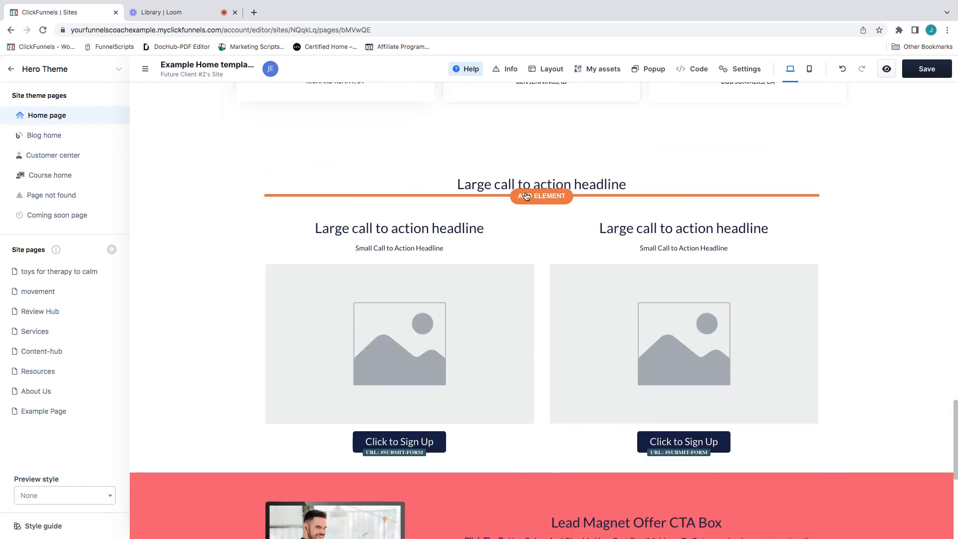
Step: Replace the placeholder text of the headline above the two columns with "Content Hub Go see what"
{"action": "left_click", "coordinate": [623, 185]}
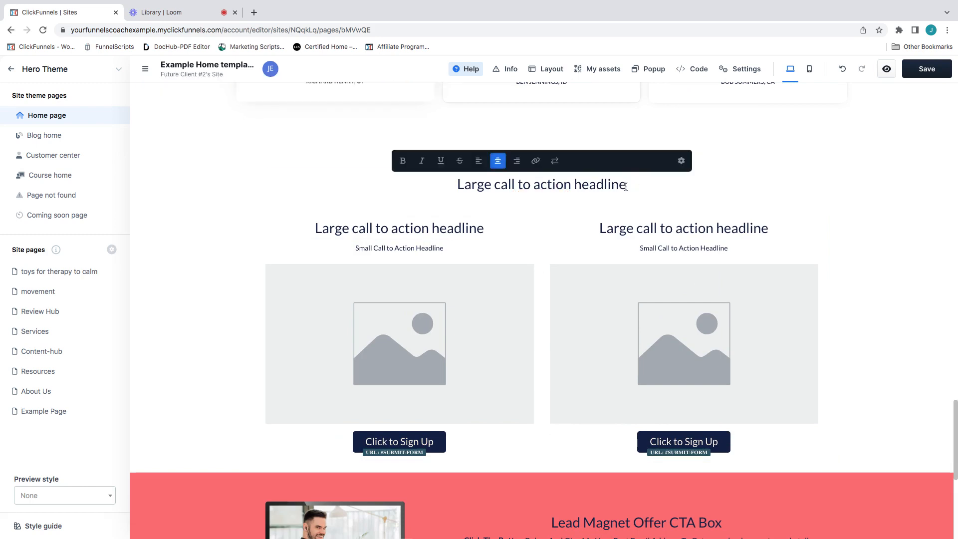
{"action": "key", "text": "BackSpace"}
{"action": "key", "text": "BackSpace"}
{"action": "key", "text": "BackSpace"}
{"action": "key", "text": "BackSpace"}
{"action": "key", "text": "BackSpace"}
{"action": "key", "text": "BackSpace"}
{"action": "key", "text": "BackSpace"}
{"action": "key", "text": "BackSpace"}
{"action": "key", "text": "BackSpace"}
{"action": "key", "text": "BackSpace"}
{"action": "key", "text": "BackSpace"}
{"action": "key", "text": "BackSpace"}
{"action": "key", "text": "BackSpace"}
{"action": "key", "text": "BackSpace"}
{"action": "key", "text": "BackSpace"}
{"action": "key", "text": "BackSpace"}
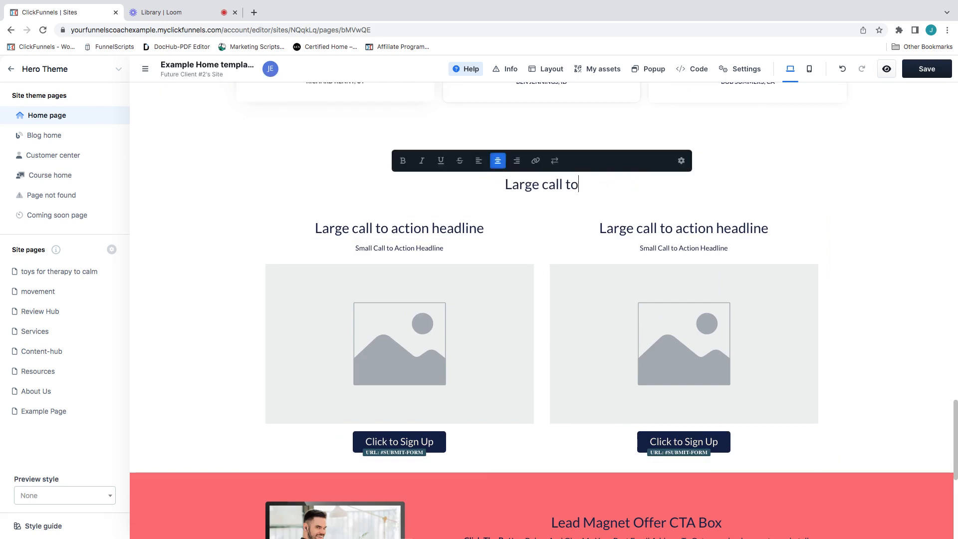
{"action": "key", "text": "BackSpace"}
{"action": "key", "text": "BackSpace"}
{"action": "key", "text": "BackSpace"}
{"action": "key", "text": "BackSpace"}
{"action": "key", "text": "BackSpace"}
{"action": "key", "text": "BackSpace"}
{"action": "key", "text": "BackSpace"}
{"action": "key", "text": "BackSpace"}
{"action": "key", "text": "BackSpace"}
{"action": "key", "text": "BackSpace"}
{"action": "key", "text": "BackSpace"}
{"action": "key", "text": "BackSpace"}
{"action": "key", "text": "BackSpace"}
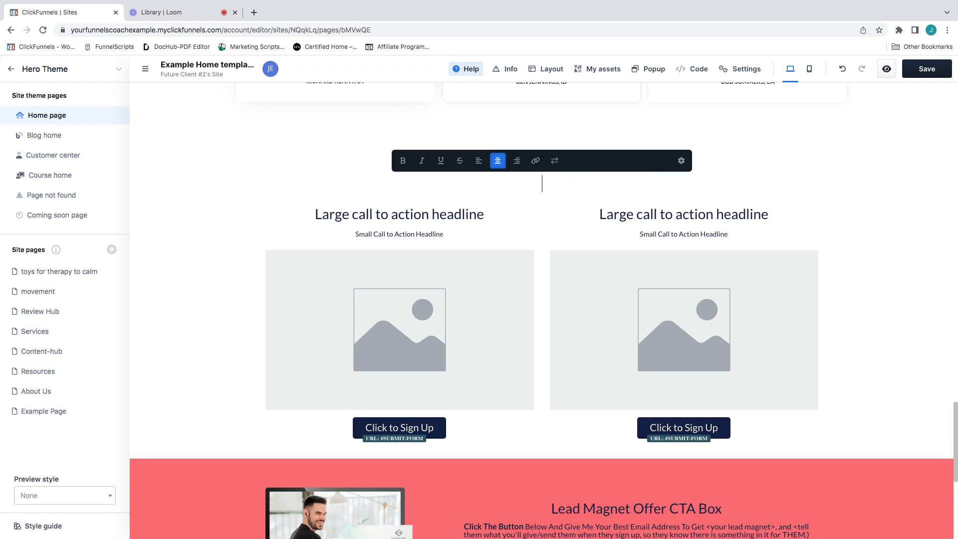
{"action": "type", "text": "Contect"}
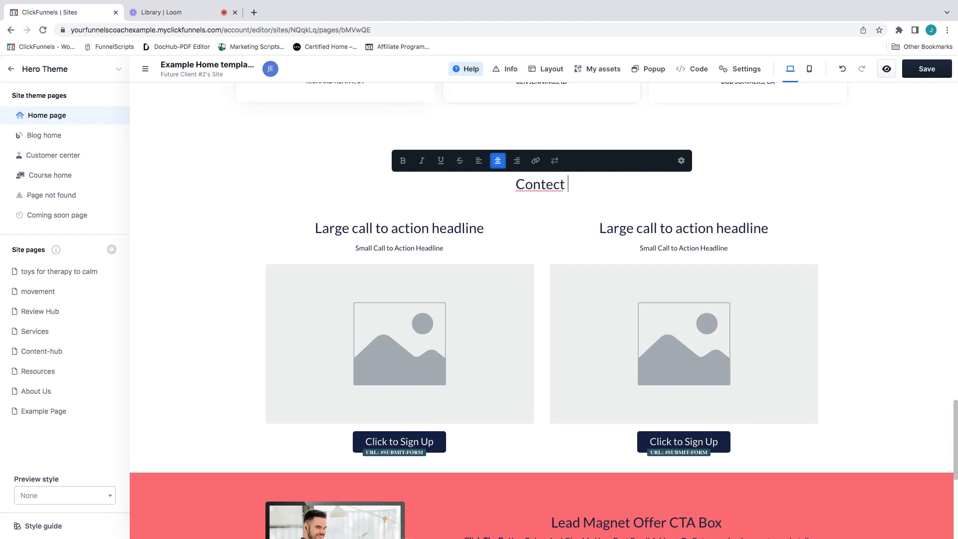
{"action": "key", "text": "BackSpace"}
{"action": "key", "text": "BackSpace"}
{"action": "type", "text": "nt H"}
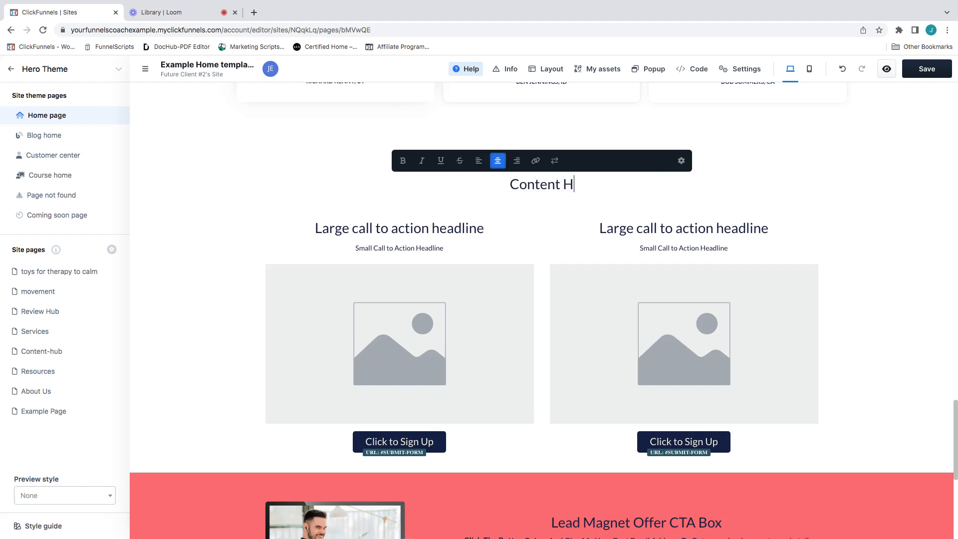
{"action": "type", "text": "ub Go see "}
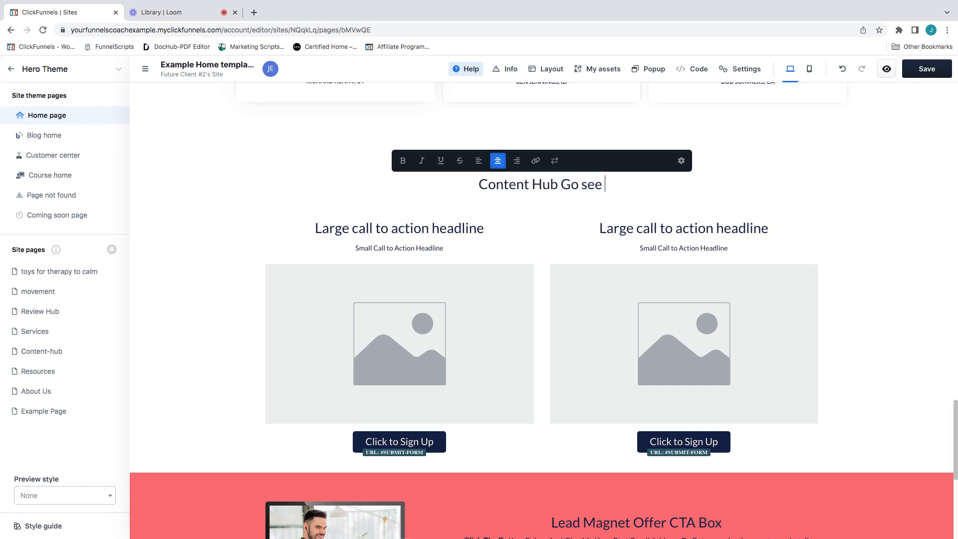
{"action": "type", "text": "what"}
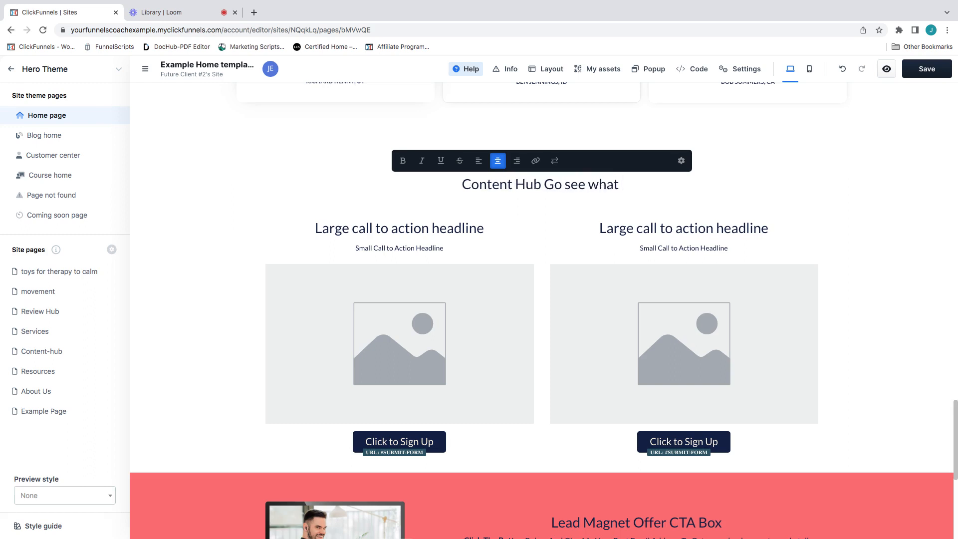
Step: Reword the headline above the two columns to "Content Hub links to outside resources that you have for your business."
{"action": "key", "text": "BackSpace"}
{"action": "key", "text": "BackSpace"}
{"action": "key", "text": "BackSpace"}
{"action": "key", "text": "BackSpace"}
{"action": "key", "text": "BackSpace"}
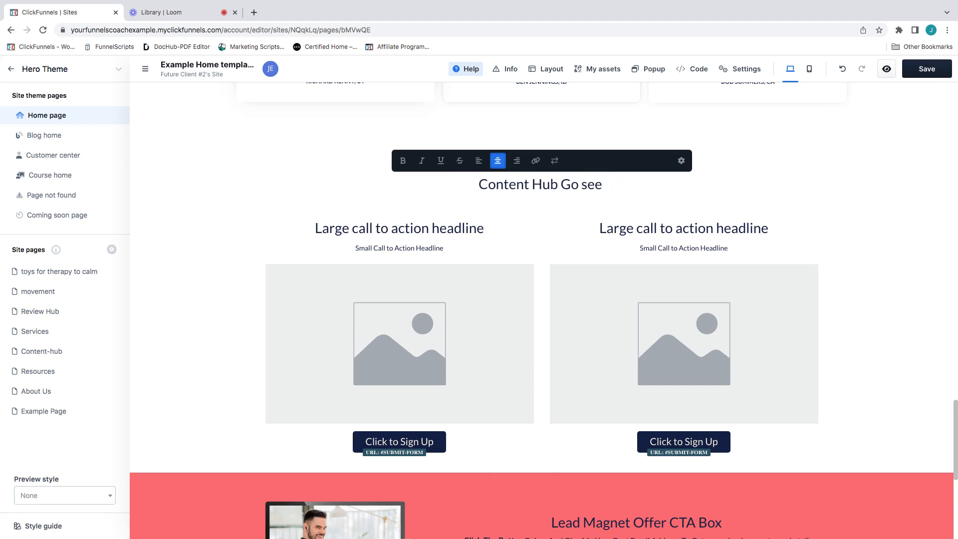
{"action": "key", "text": "BackSpace"}
{"action": "key", "text": "BackSpace"}
{"action": "key", "text": "BackSpace"}
{"action": "key", "text": "BackSpace"}
{"action": "key", "text": "BackSpace"}
{"action": "key", "text": "BackSpace"}
{"action": "key", "text": "BackSpace"}
{"action": "key", "text": "BackSpace"}
{"action": "key", "text": "BackSpace"}
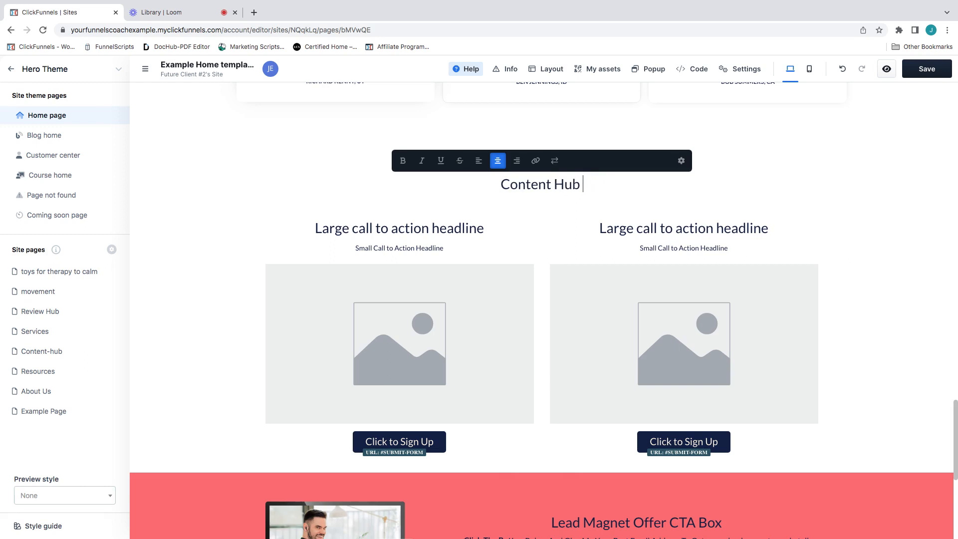
{"action": "type", "text": "b lin"}
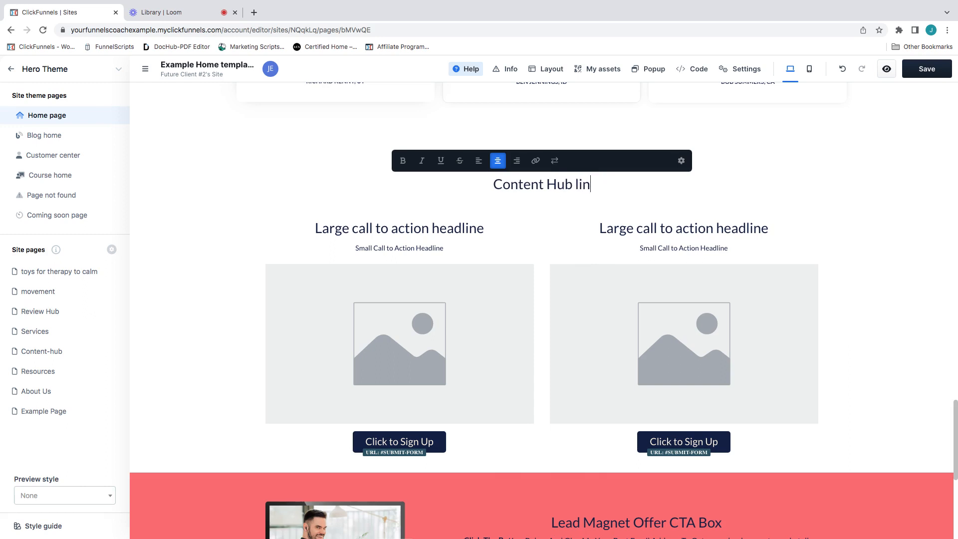
{"action": "type", "text": "ks to out"}
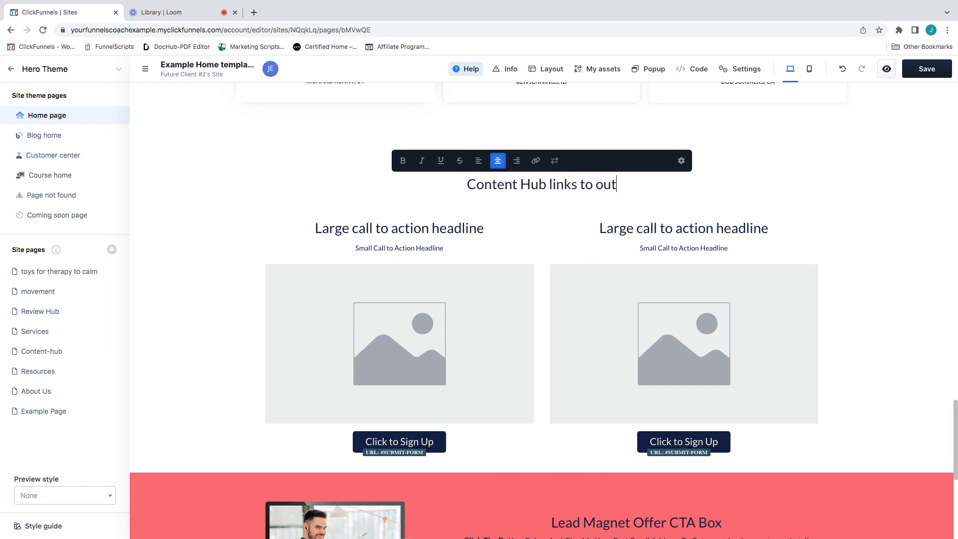
{"action": "type", "text": "side resour"}
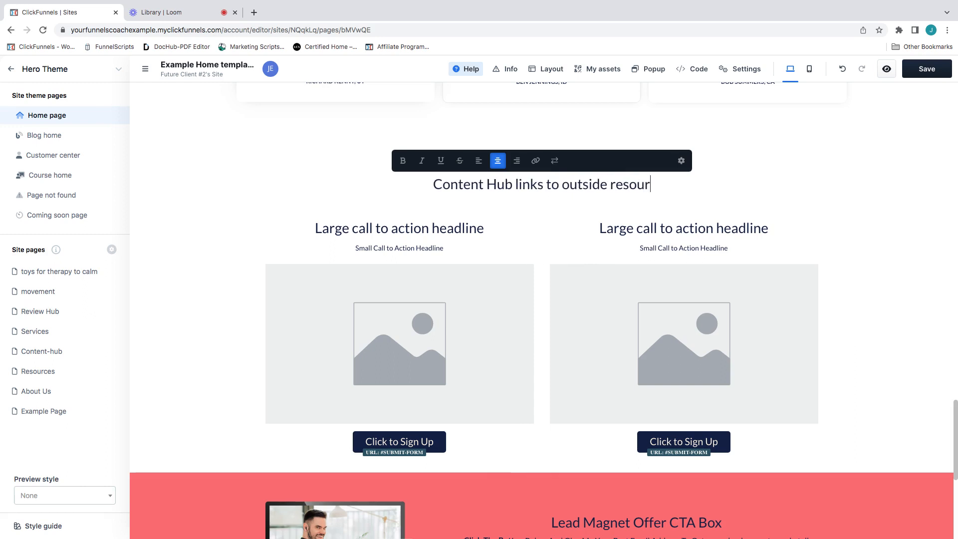
{"action": "type", "text": "ces that "}
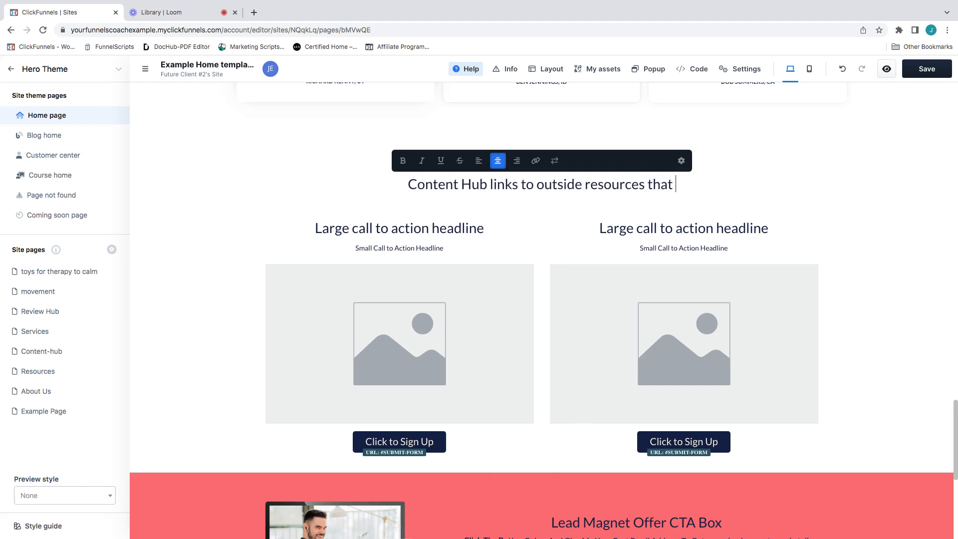
{"action": "type", "text": "you have in"}
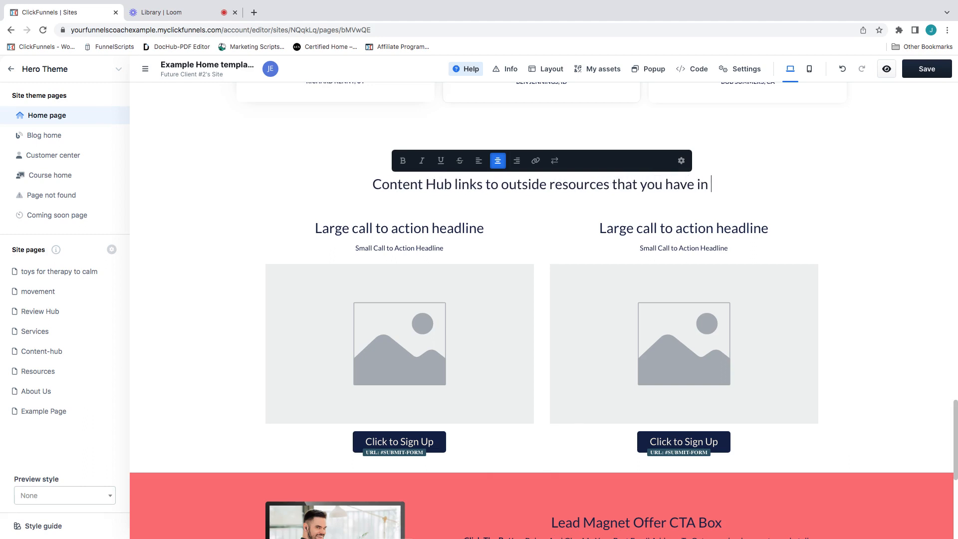
{"action": "key", "text": "BackSpace"}
{"action": "key", "text": "BackSpace"}
{"action": "key", "text": "BackSpace"}
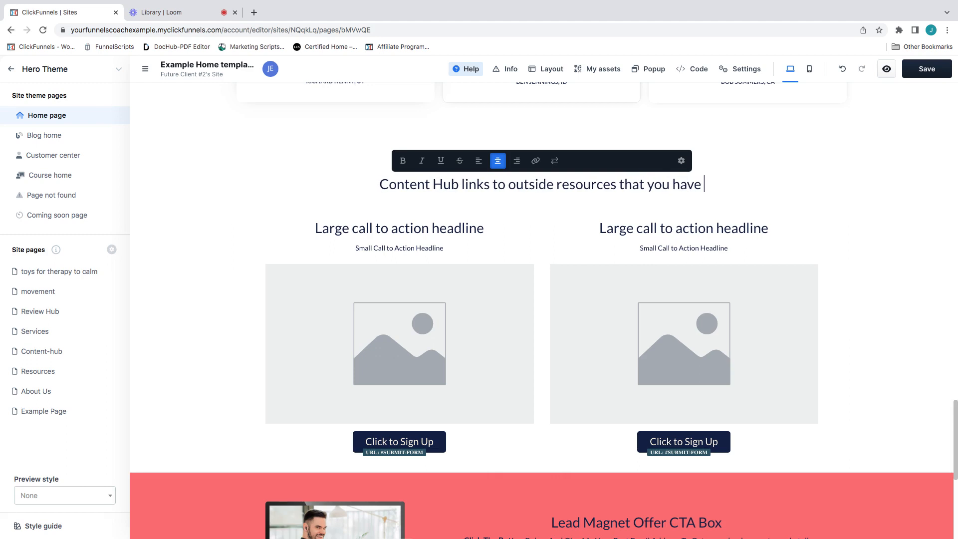
{"action": "type", "text": "for your b"}
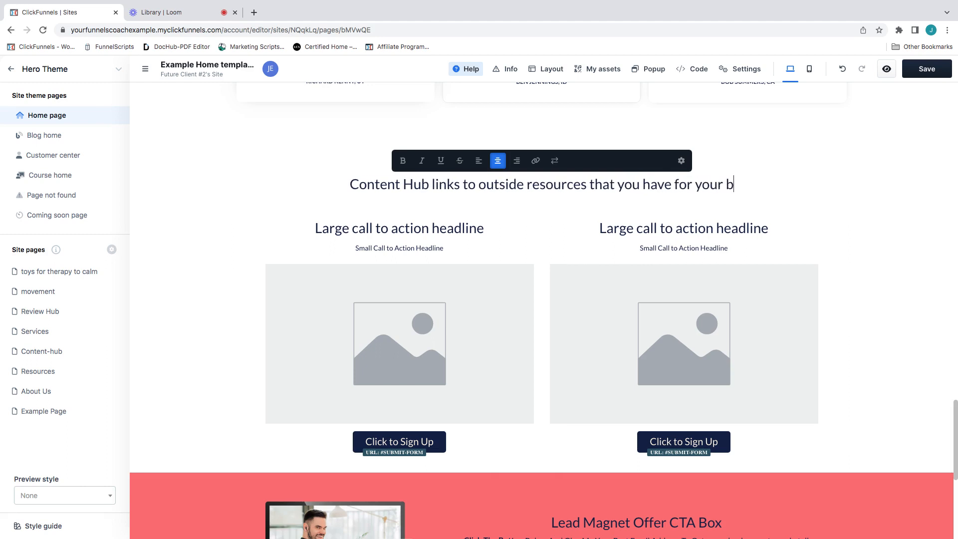
{"action": "type", "text": "usiness."}
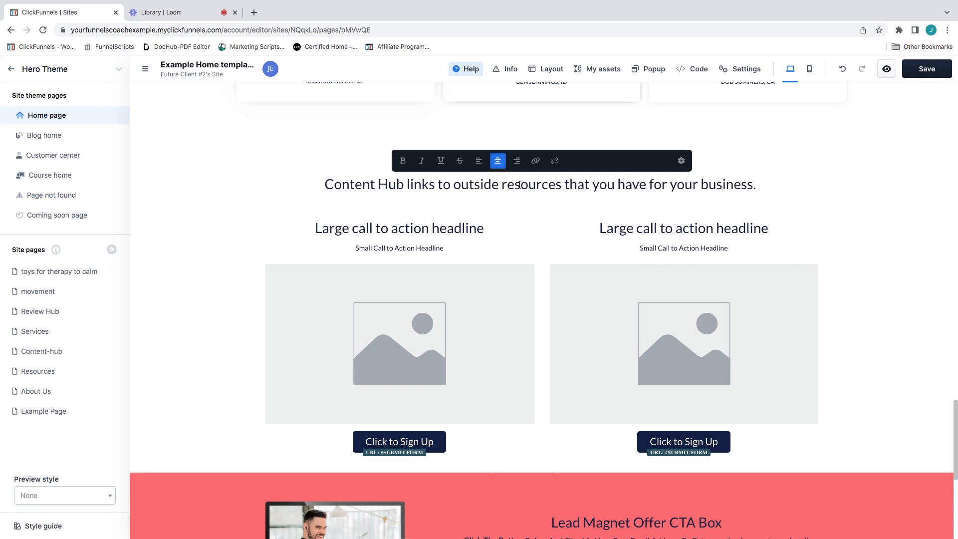
Step: Replace the placeholder headline of the first column with "YouTube Channel"
{"action": "left_click", "coordinate": [413, 234]}
{"action": "left_click", "coordinate": [484, 228]}
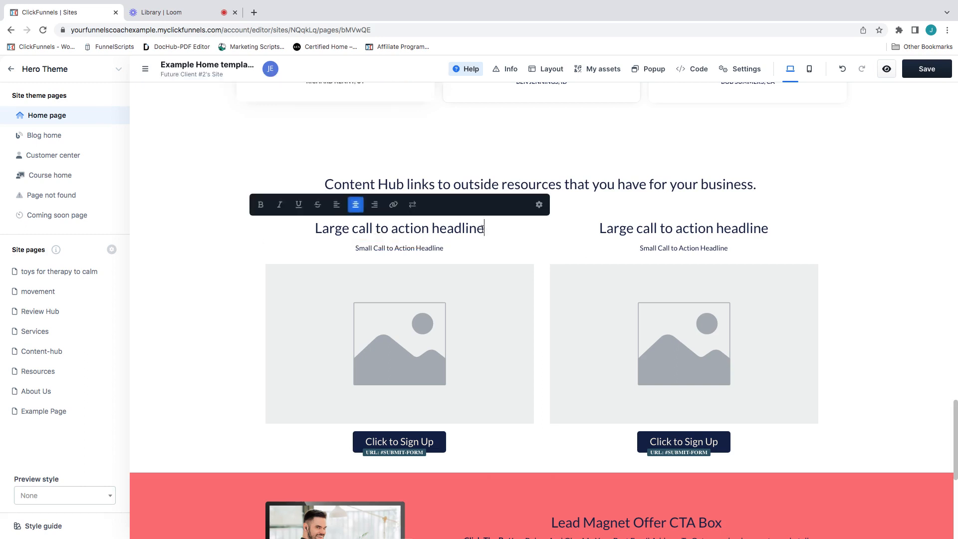
{"action": "left_click_drag", "start_coordinate": [484, 228], "coordinate": [319, 228]}
{"action": "type", "text": "Y"}
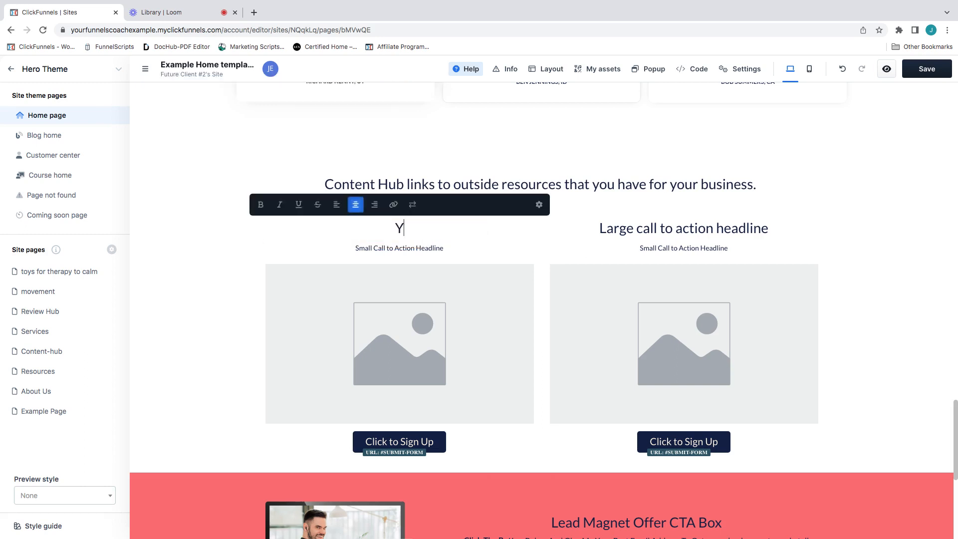
{"action": "type", "text": "ouTube Channel"}
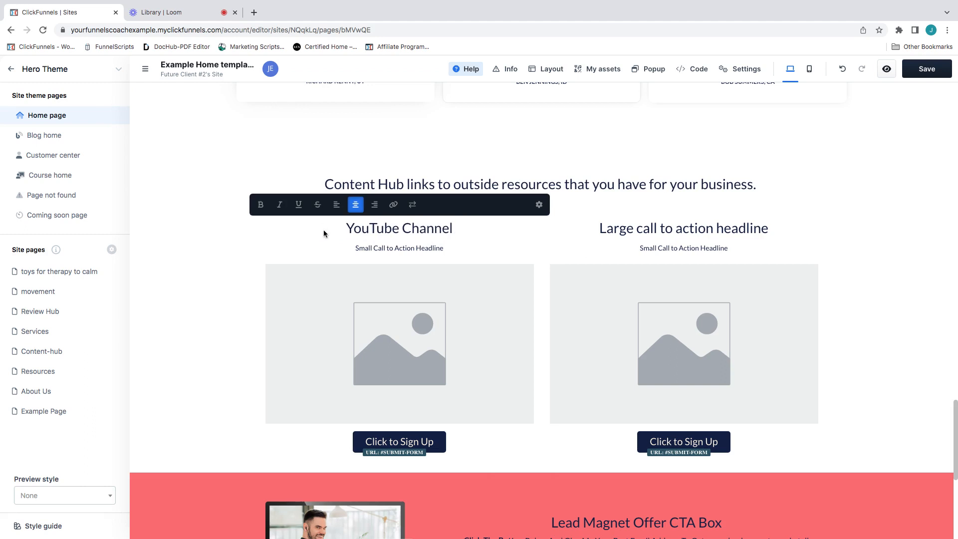
Step: Replace the sub headline under "YouTube Channel" with "Dogs overcoming behavior issues"
{"action": "left_click", "coordinate": [372, 248]}
{"action": "left_click_drag", "start_coordinate": [442, 248], "coordinate": [353, 252]}
{"action": "key", "text": "BackSpace"}
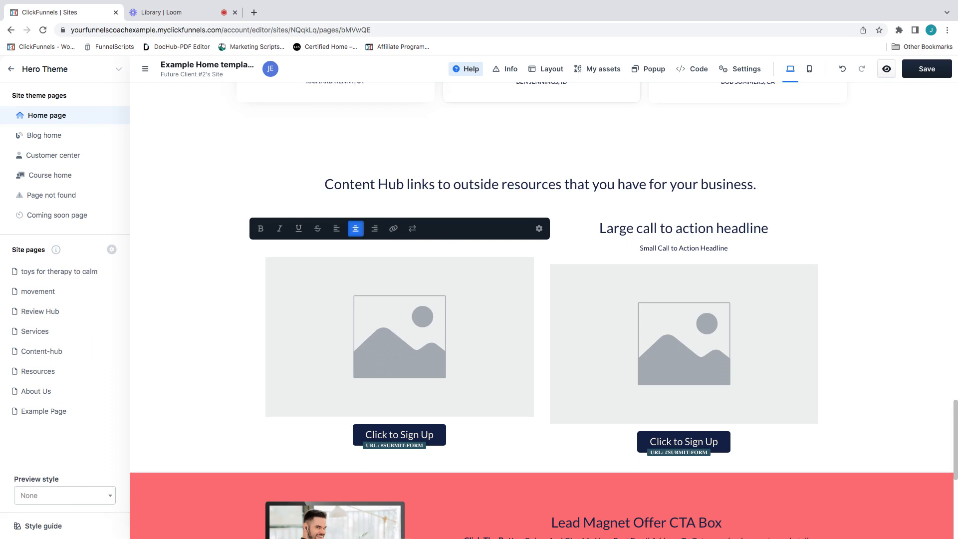
{"action": "type", "text": "Dogs overcoming "}
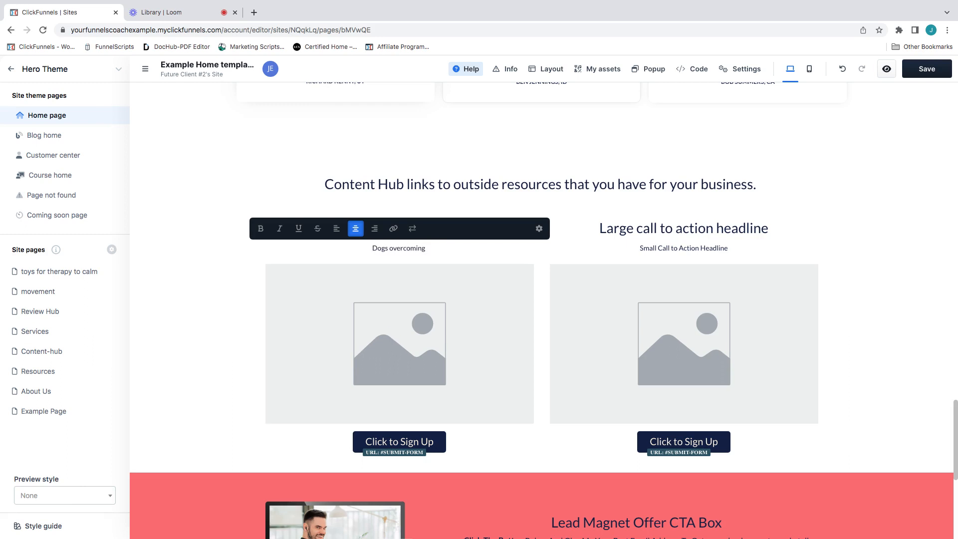
{"action": "type", "text": "behavior issues"}
Step: Set the first column's image to the corgi photo from the image gallery and reduce its width to 52%
{"action": "left_click", "coordinate": [381, 345]}
{"action": "left_click", "coordinate": [457, 253]}
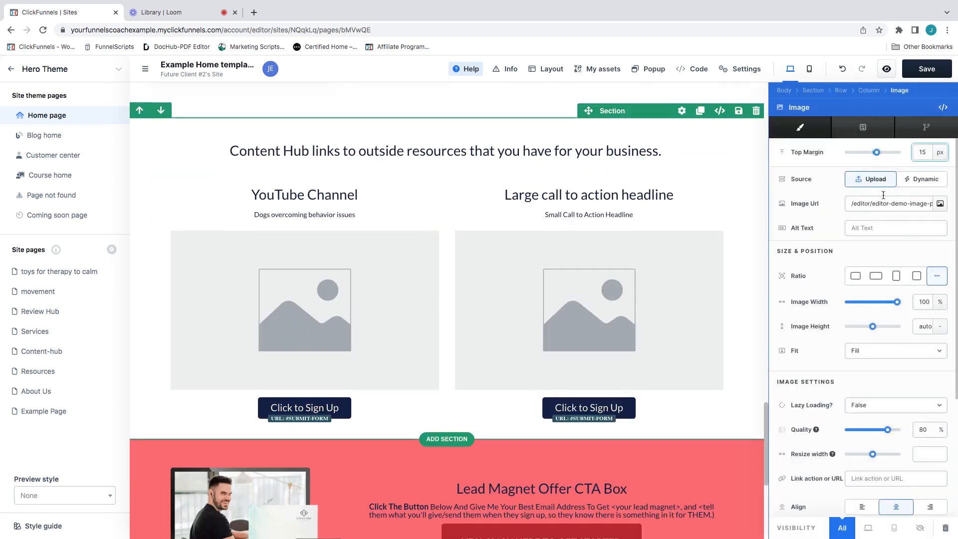
{"action": "left_click", "coordinate": [938, 204]}
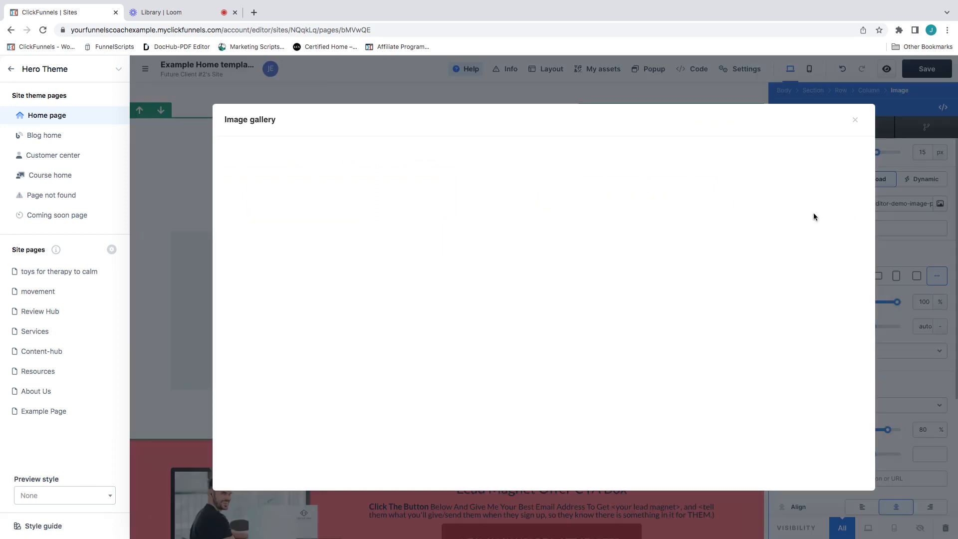
{"action": "left_click", "coordinate": [464, 207]}
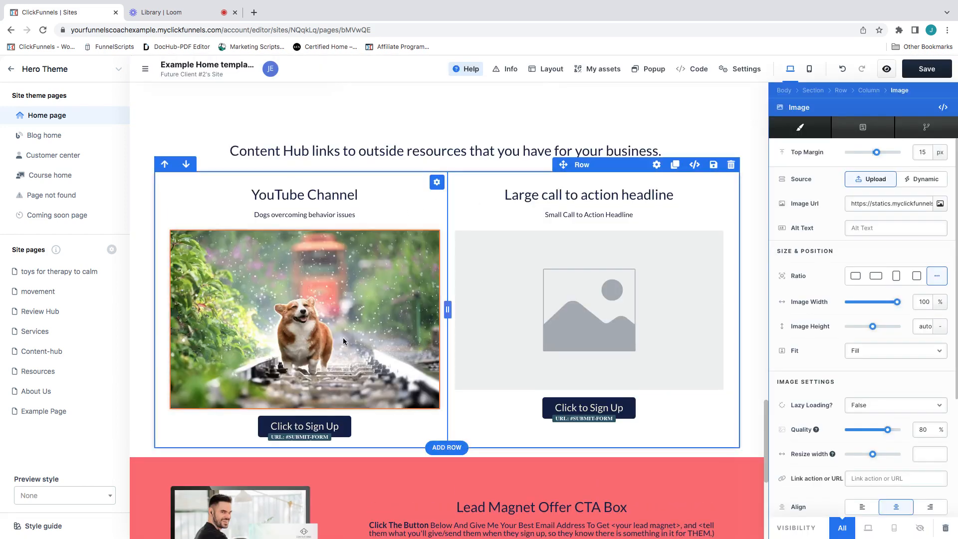
{"action": "left_click_drag", "start_coordinate": [888, 302], "coordinate": [874, 305]}
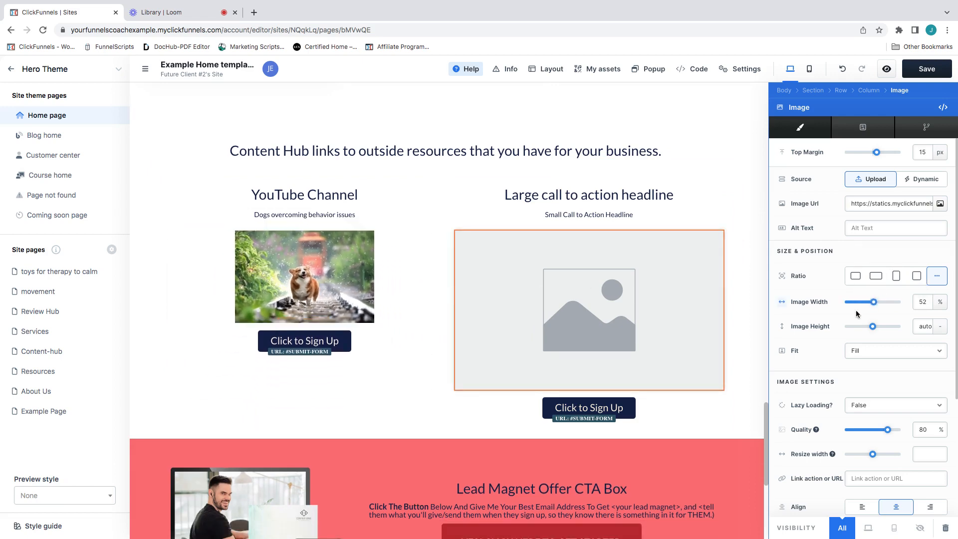
{"action": "scroll", "coordinate": [855, 310], "scroll_direction": "down", "scroll_amount": 3}
{"action": "left_click", "coordinate": [863, 355]}
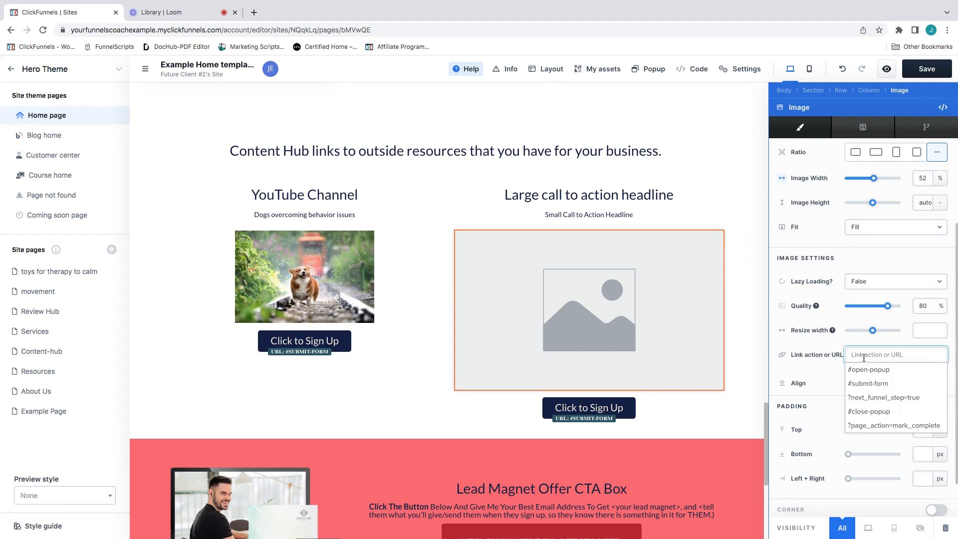
{"action": "type", "text": "www.youtube.com"}
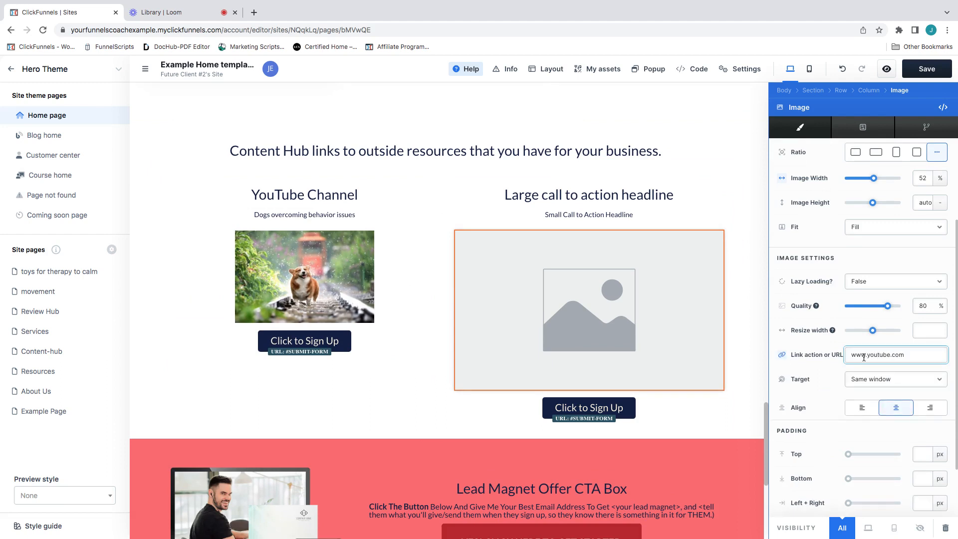
{"action": "left_click", "coordinate": [288, 387]}
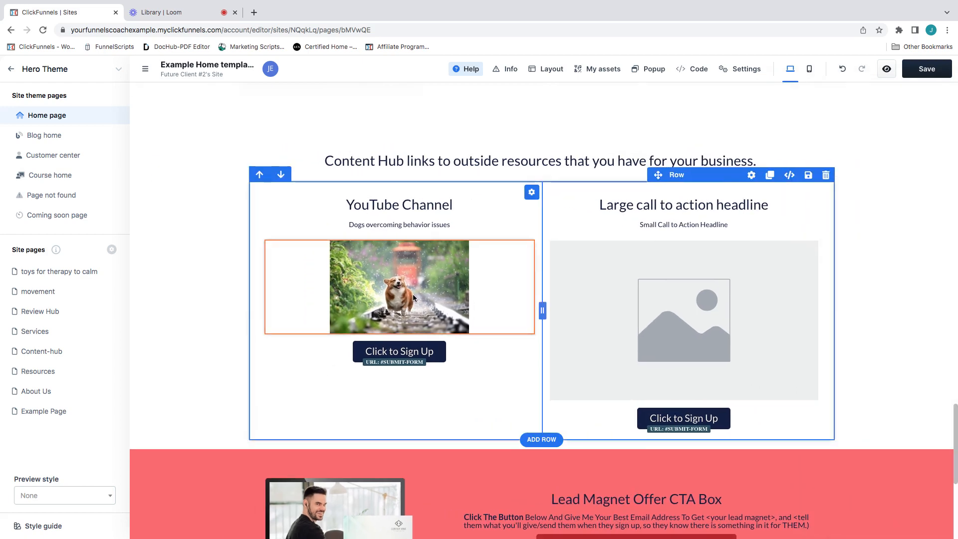
Step: Change the text of the button below the corgi image to "See my youtube channel"
{"action": "left_click", "coordinate": [412, 352]}
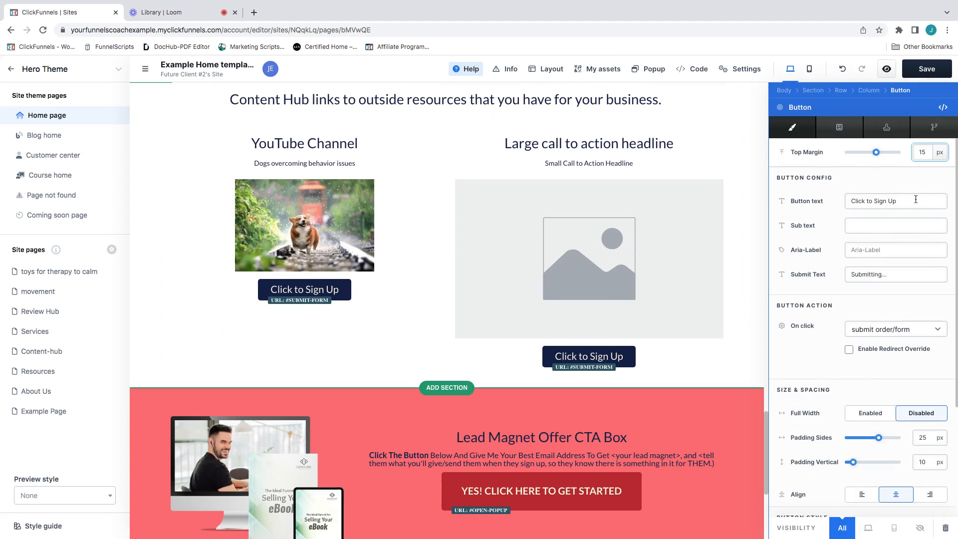
{"action": "type", "text": "See my youtube channel"}
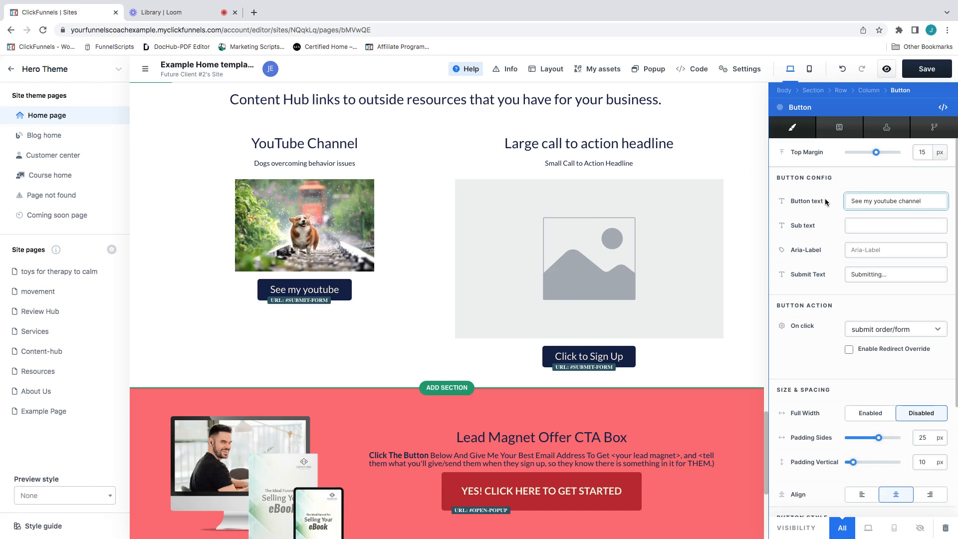
{"action": "left_click", "coordinate": [437, 320]}
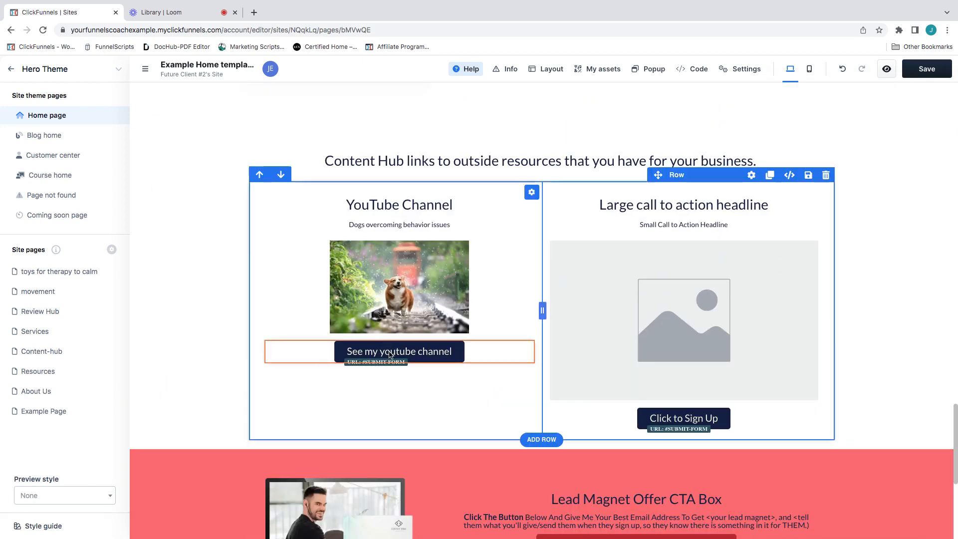
Step: Replace the placeholder headline of the second column with "Facebook page"
{"action": "left_click", "coordinate": [660, 205]}
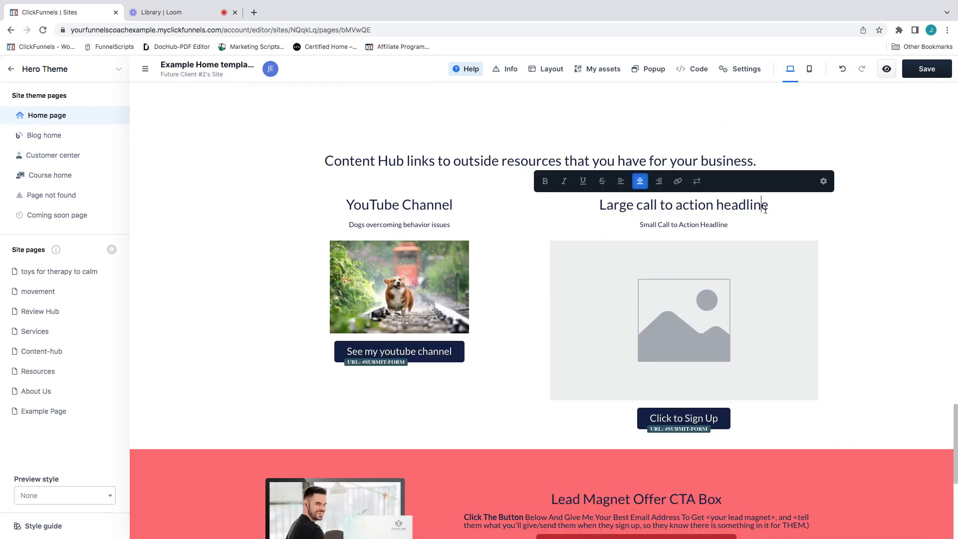
{"action": "left_click_drag", "start_coordinate": [764, 210], "coordinate": [599, 202]}
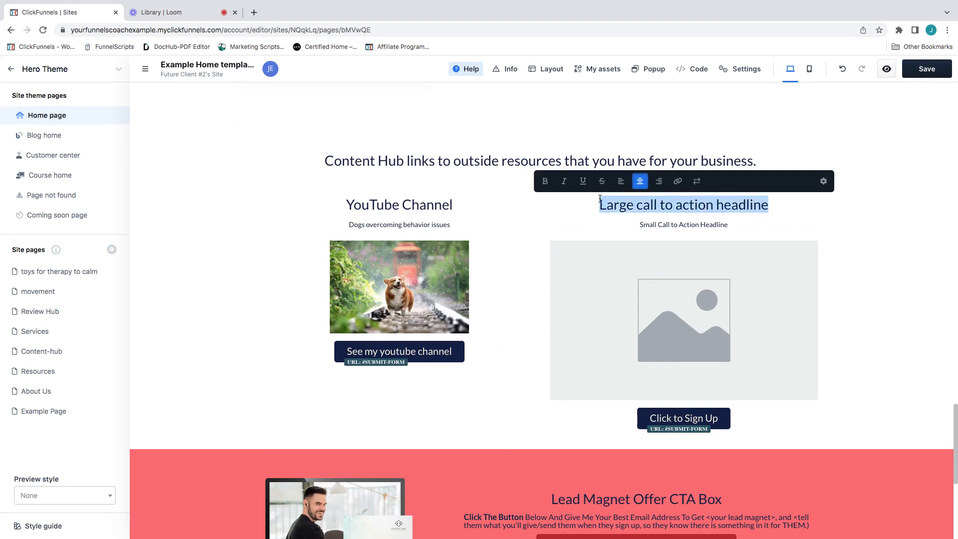
{"action": "key", "text": "BackSpace"}
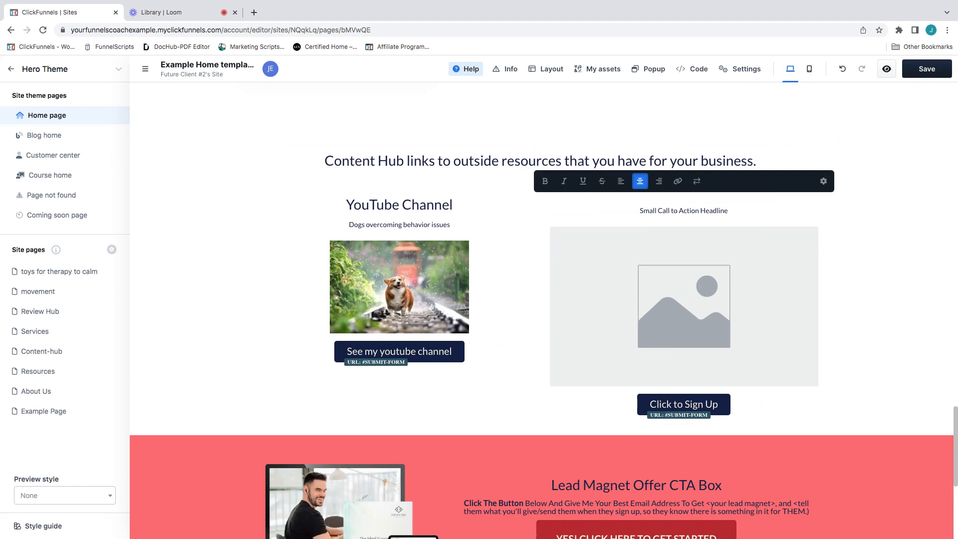
{"action": "type", "text": "Facebook "}
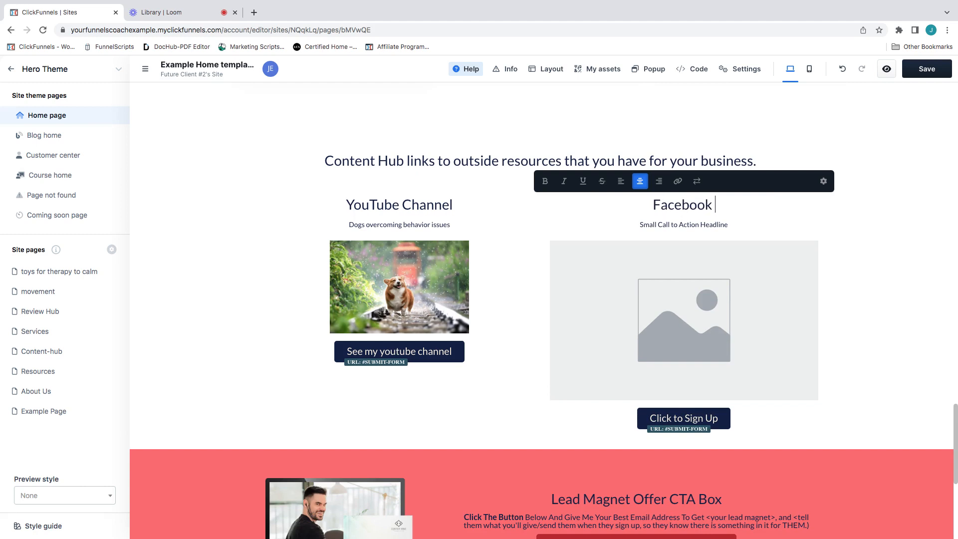
{"action": "type", "text": "page"}
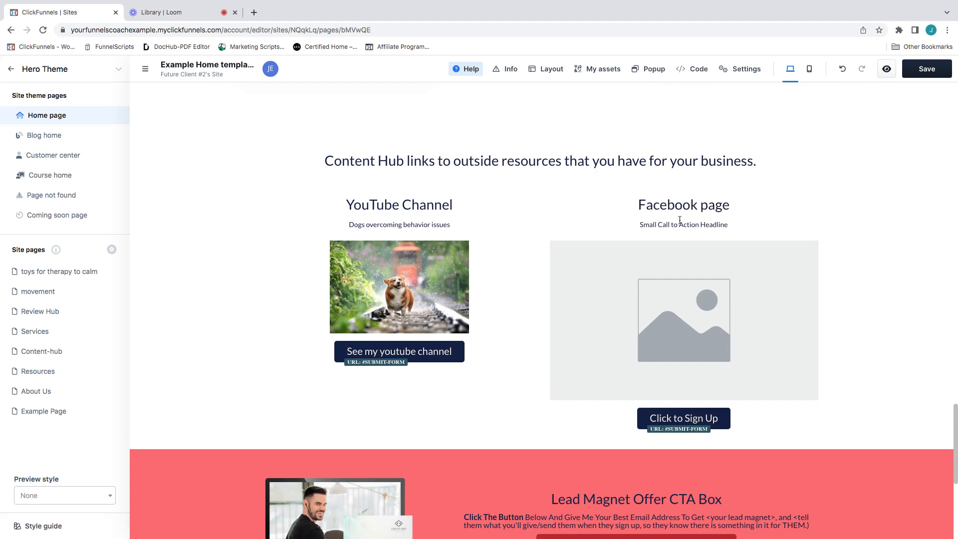
Step: Replace the placeholder text of the sub headline under "Facebook page"
{"action": "left_click", "coordinate": [621, 223]}
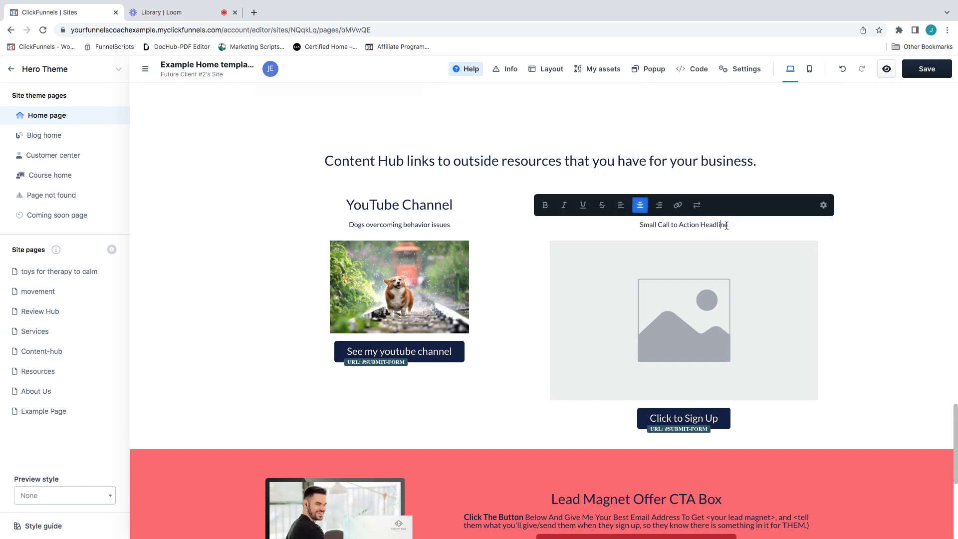
{"action": "left_click_drag", "start_coordinate": [728, 225], "coordinate": [650, 223]}
{"action": "key", "text": "BackSpace"}
{"action": "key", "text": "BackSpace"}
{"action": "key", "text": "BackSpace"}
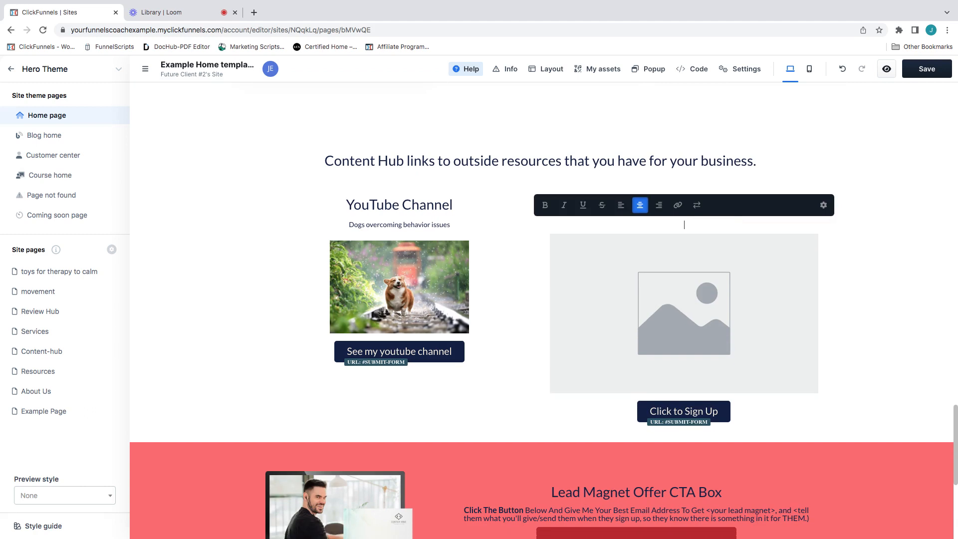
{"action": "type", "text": "a"}
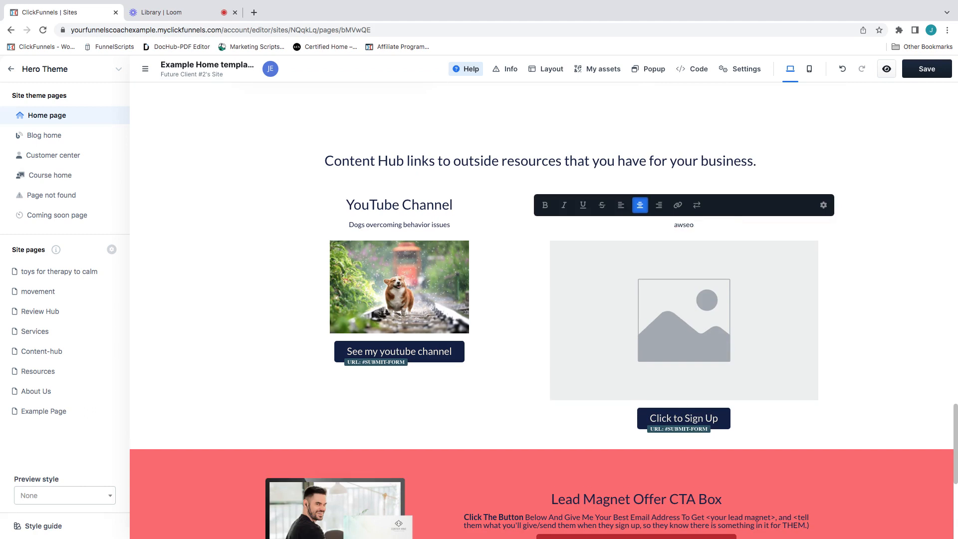
Step: Complete the Facebook page subtitle as "awesome place to get to know me" and replace its placeholder image with the brown dog photo from the image gallery
{"action": "type", "text": "wesome place to get to know me"}
{"action": "left_click", "coordinate": [725, 311]}
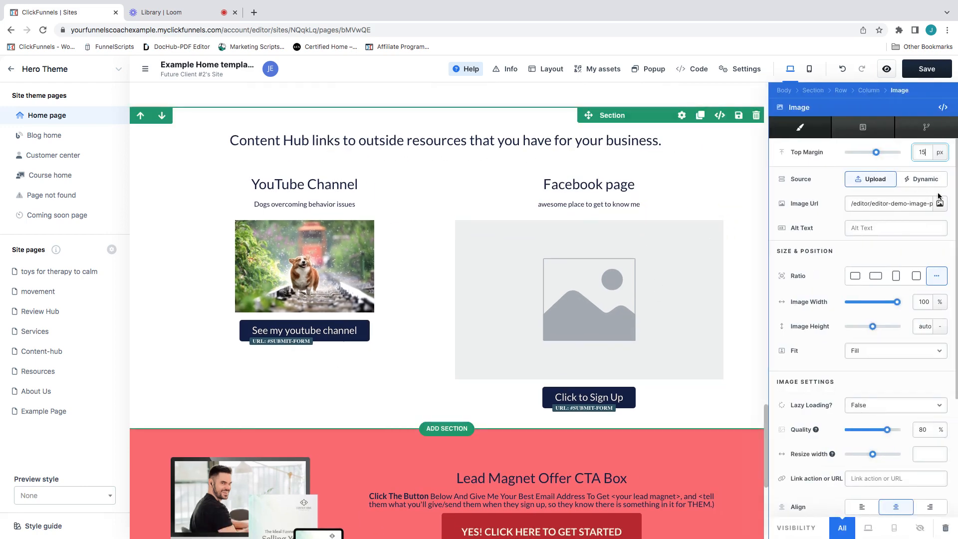
{"action": "left_click", "coordinate": [939, 203]}
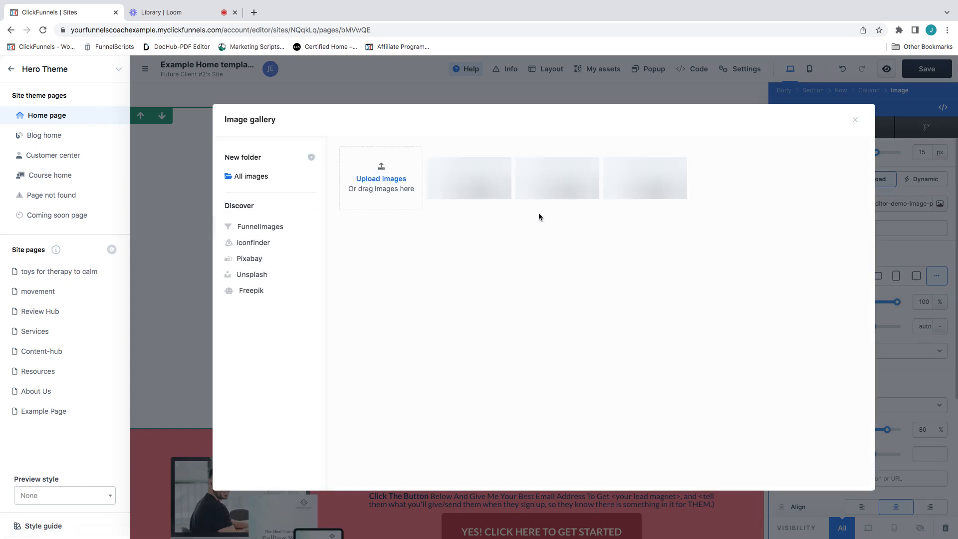
{"action": "left_click", "coordinate": [568, 201]}
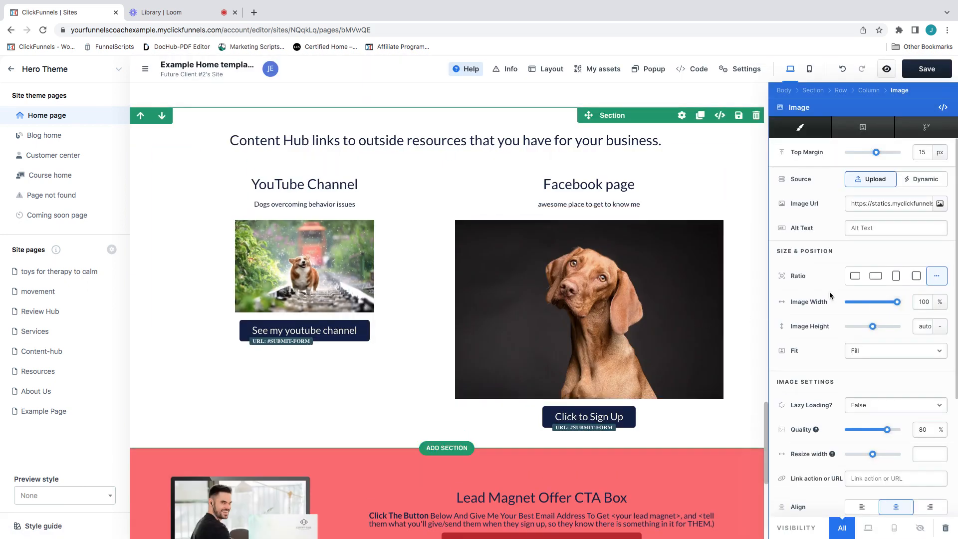
Step: Reduce the width of the Facebook column's dog image and round its corners with corner style 3
{"action": "left_click_drag", "start_coordinate": [896, 301], "coordinate": [877, 303]}
{"action": "scroll", "coordinate": [888, 382], "scroll_direction": "down", "scroll_amount": 3}
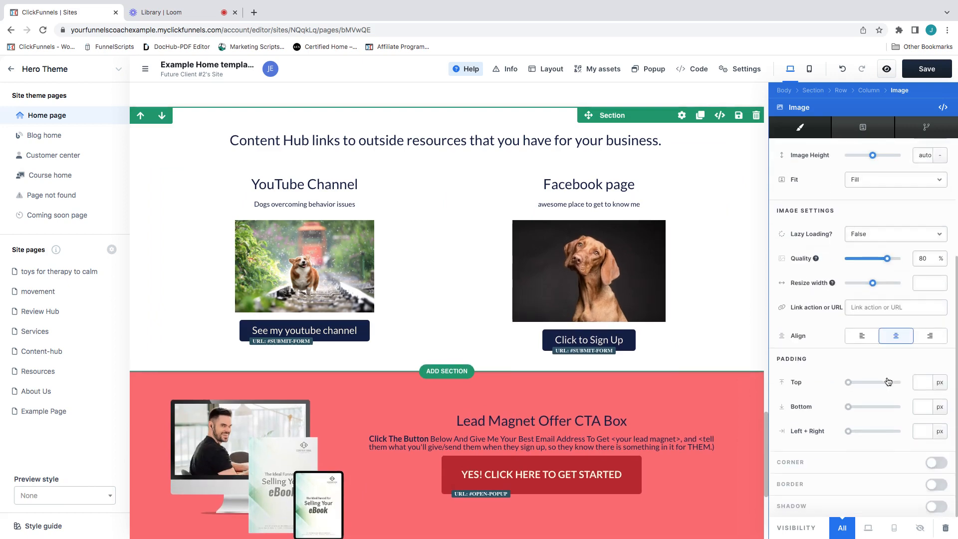
{"action": "left_click", "coordinate": [935, 462]}
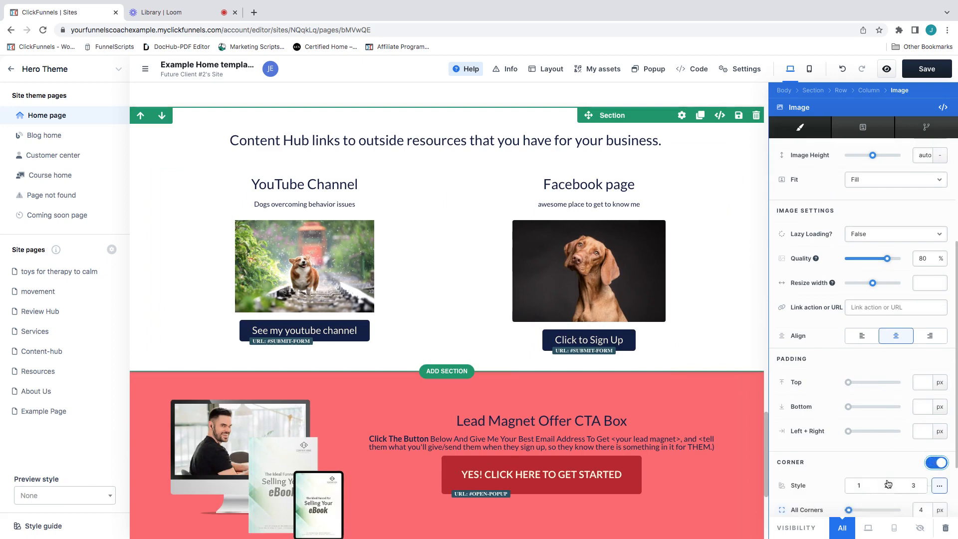
{"action": "left_click", "coordinate": [885, 484]}
{"action": "left_click", "coordinate": [858, 485]}
{"action": "left_click", "coordinate": [912, 485]}
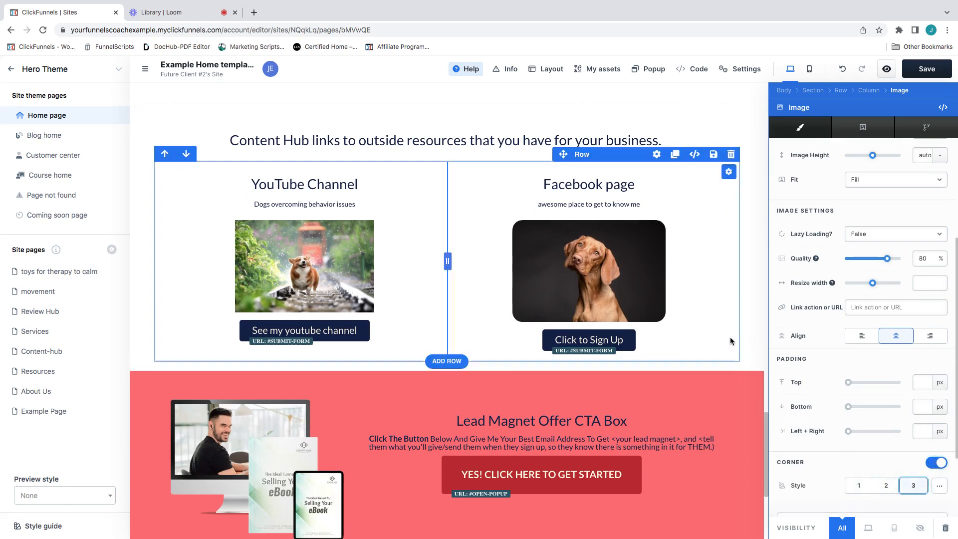
Step: Insert "Free Facebook Group for dogs." at the start of the "Lead Magnet Offer CTA Box" heading
{"action": "scroll", "coordinate": [762, 355], "scroll_direction": "up", "scroll_amount": 8}
{"action": "scroll", "coordinate": [694, 370], "scroll_direction": "down", "scroll_amount": 10}
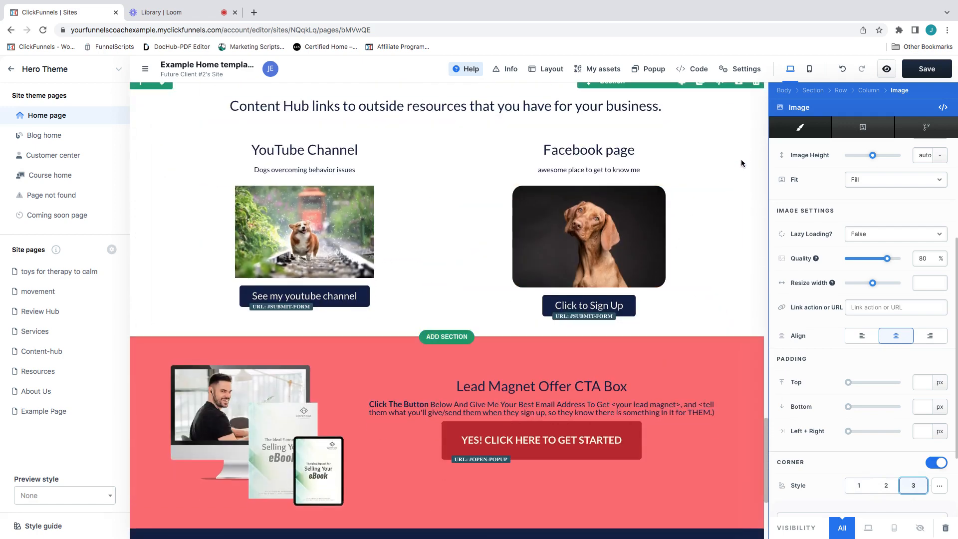
{"action": "scroll", "coordinate": [695, 213], "scroll_direction": "down", "scroll_amount": 2}
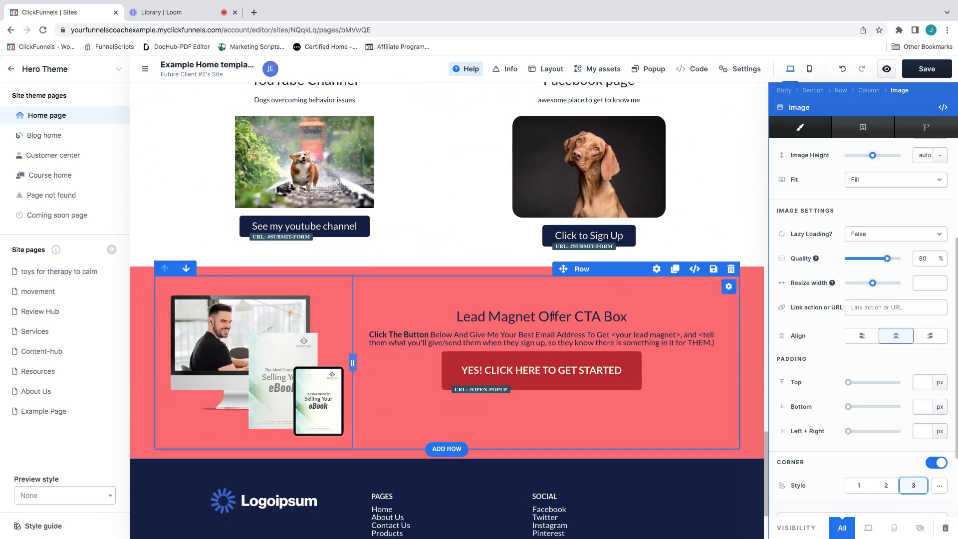
{"action": "left_click", "coordinate": [624, 317]}
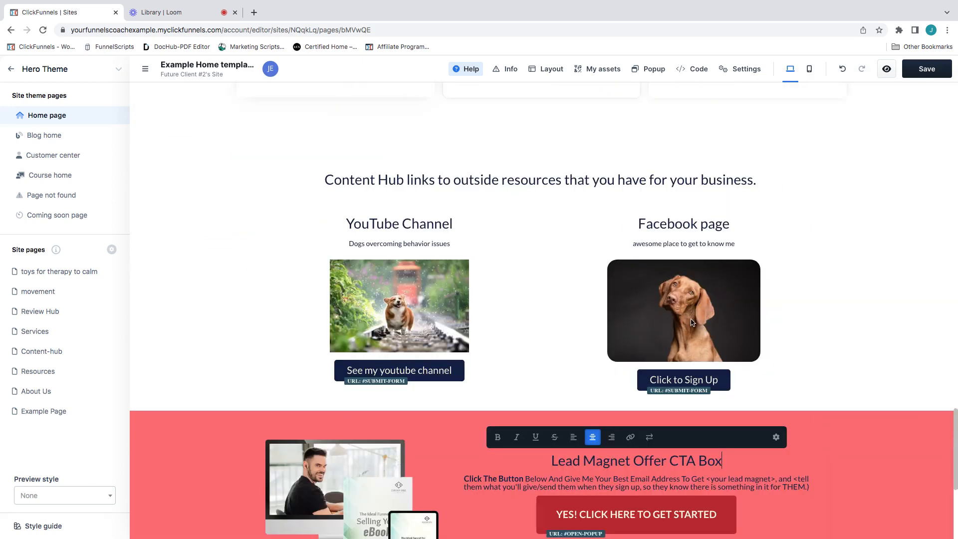
{"action": "scroll", "coordinate": [728, 418], "scroll_direction": "down", "scroll_amount": 1}
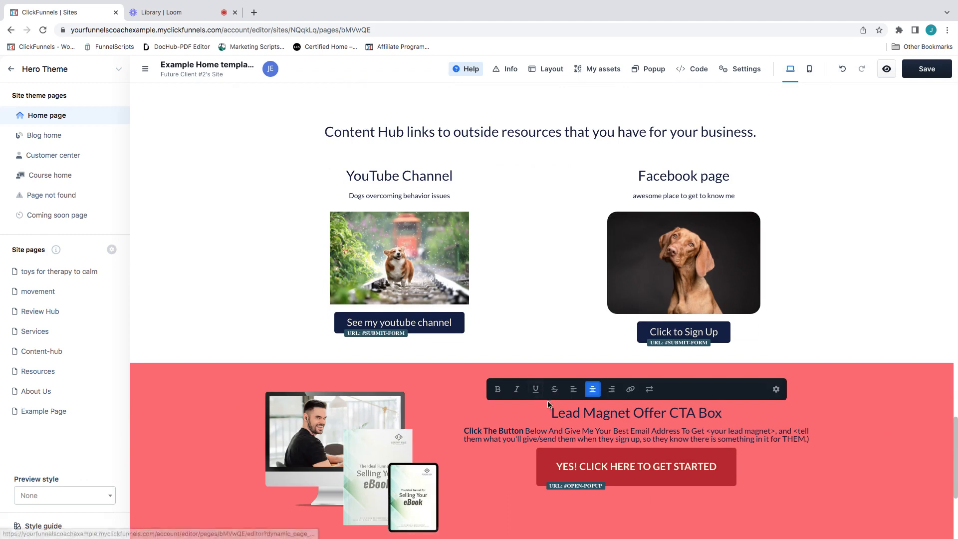
{"action": "type", "text": "Free "}
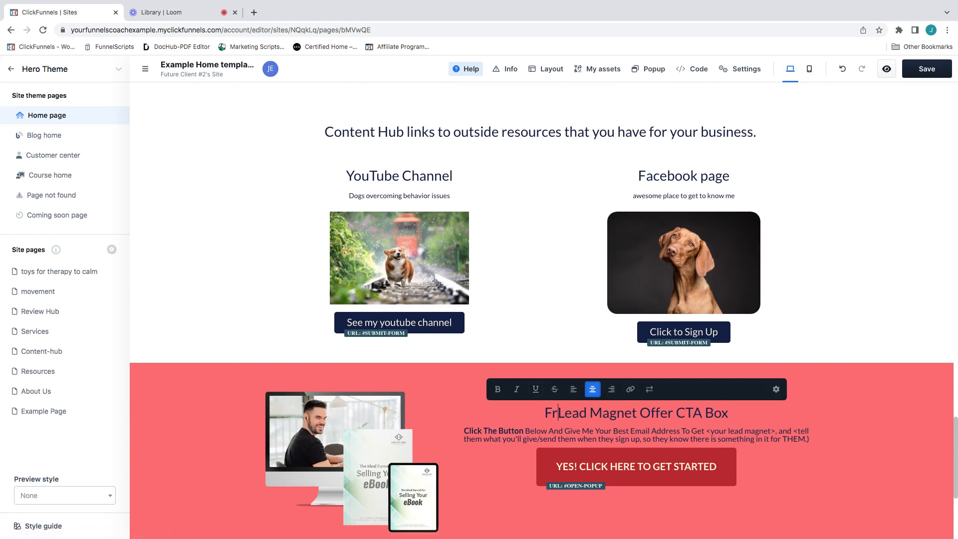
{"action": "type", "text": "Facebook G"}
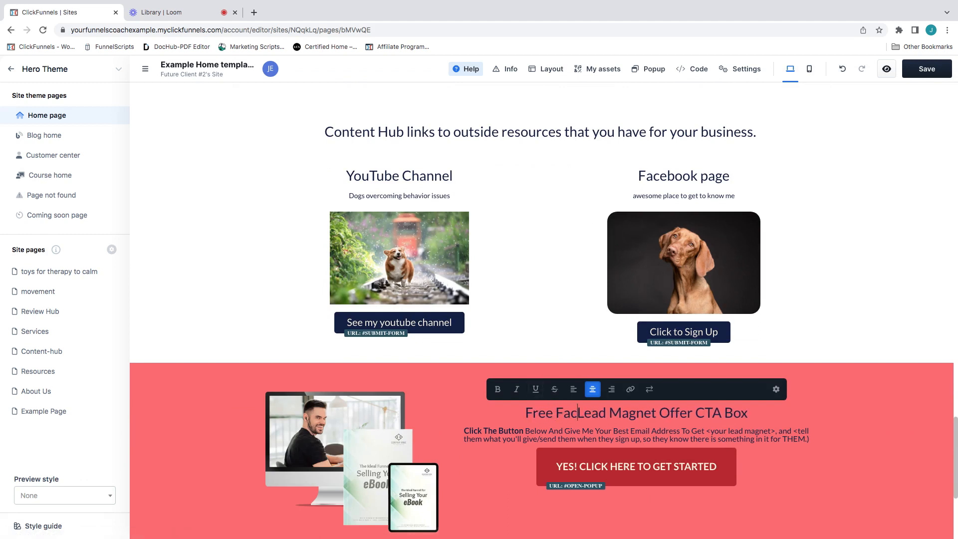
{"action": "type", "text": "roup for do"}
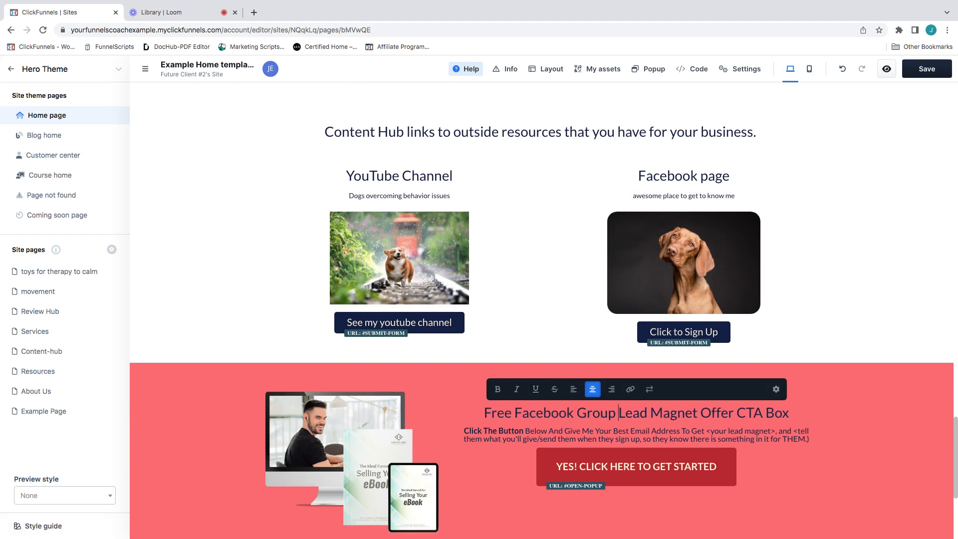
{"action": "type", "text": "gs."}
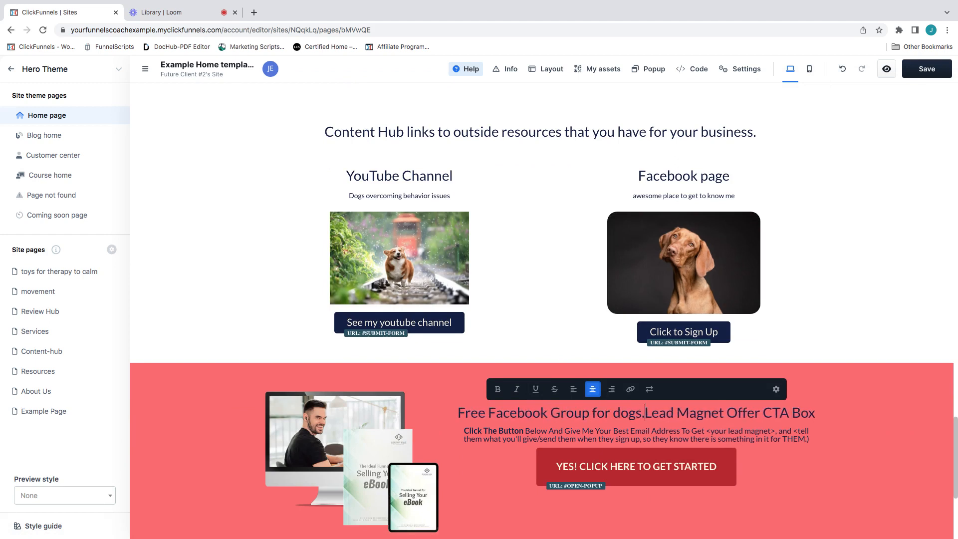
Step: Delete the leftover "Lead Magnet Offer CTA Box" text from the heading in the red section
{"action": "double_click", "coordinate": [647, 413]}
{"action": "left_click", "coordinate": [813, 413]}
{"action": "mouse_move", "coordinate": [814, 413]}
{"action": "left_mouse_down"}
{"action": "mouse_move", "coordinate": [695, 416]}
{"action": "mouse_move", "coordinate": [811, 412]}
{"action": "left_mouse_up"}
{"action": "right_click", "coordinate": [692, 417]}
{"action": "left_click", "coordinate": [652, 418]}
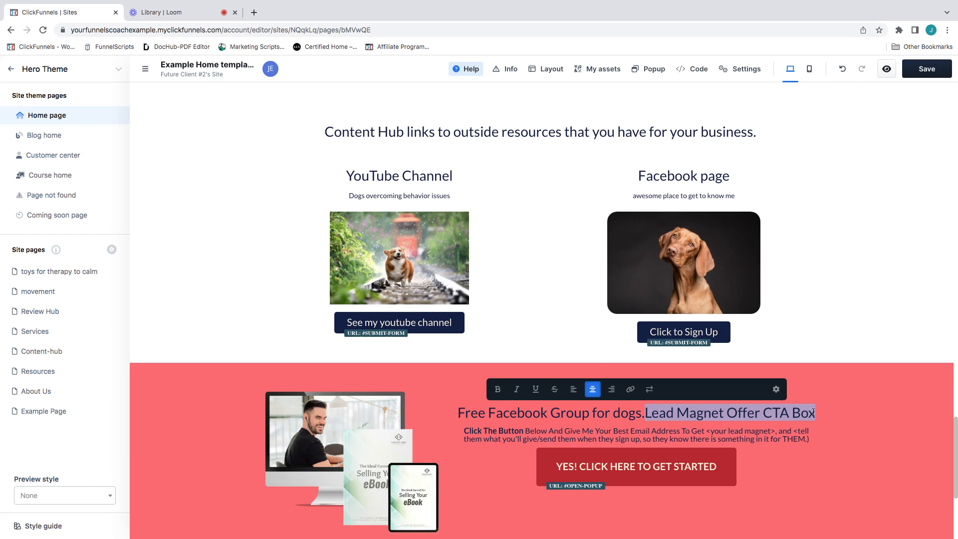
{"action": "key", "text": "BackSpace"}
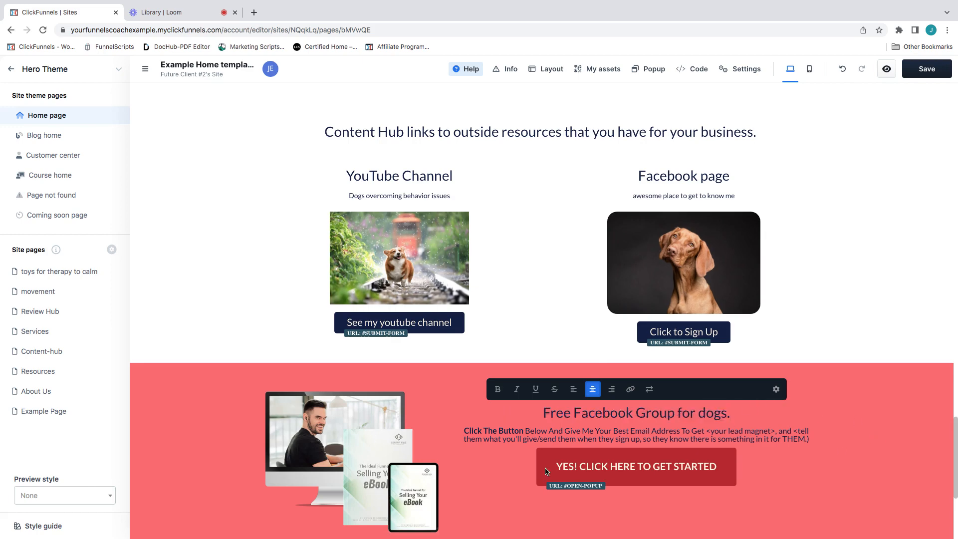
Step: Review the red offer section and footer, and save the home page
{"action": "scroll", "coordinate": [492, 447], "scroll_direction": "down", "scroll_amount": 2}
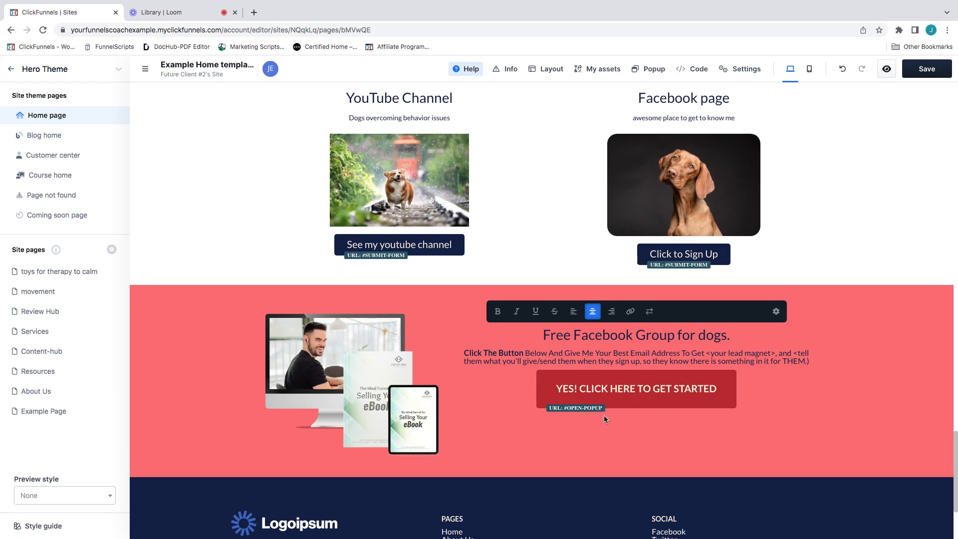
{"action": "scroll", "coordinate": [622, 416], "scroll_direction": "down", "scroll_amount": 1}
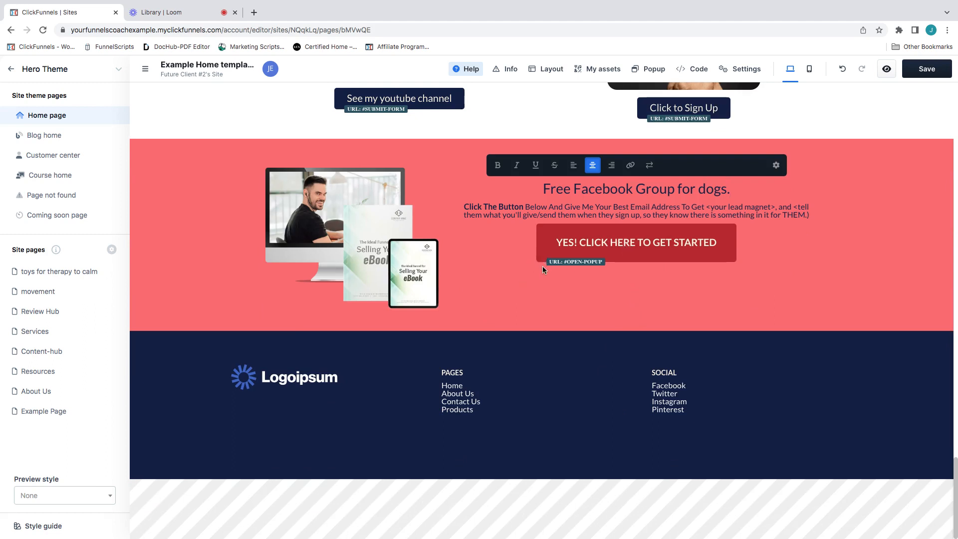
{"action": "scroll", "coordinate": [543, 265], "scroll_direction": "up", "scroll_amount": 1}
{"action": "scroll", "coordinate": [462, 300], "scroll_direction": "up", "scroll_amount": 12}
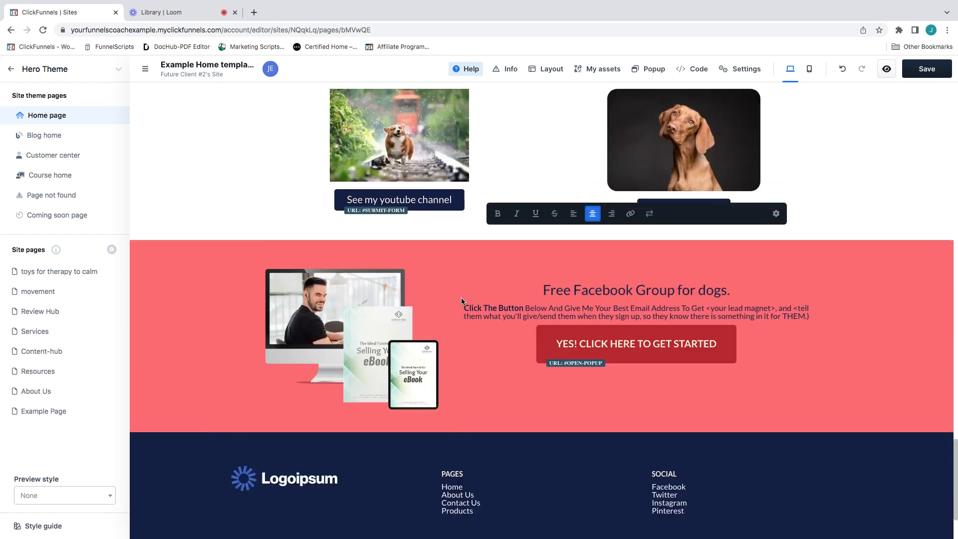
{"action": "left_click", "coordinate": [933, 70]}
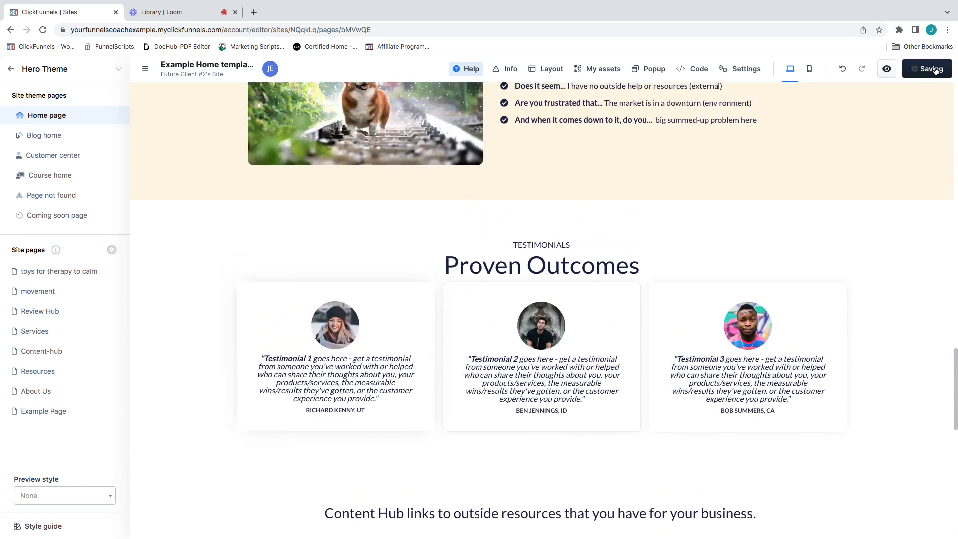
Step: Try the Dark and Darkest backgrounds on the hero section, and set its paint to Colored Background
{"action": "scroll", "coordinate": [683, 283], "scroll_direction": "up", "scroll_amount": 6}
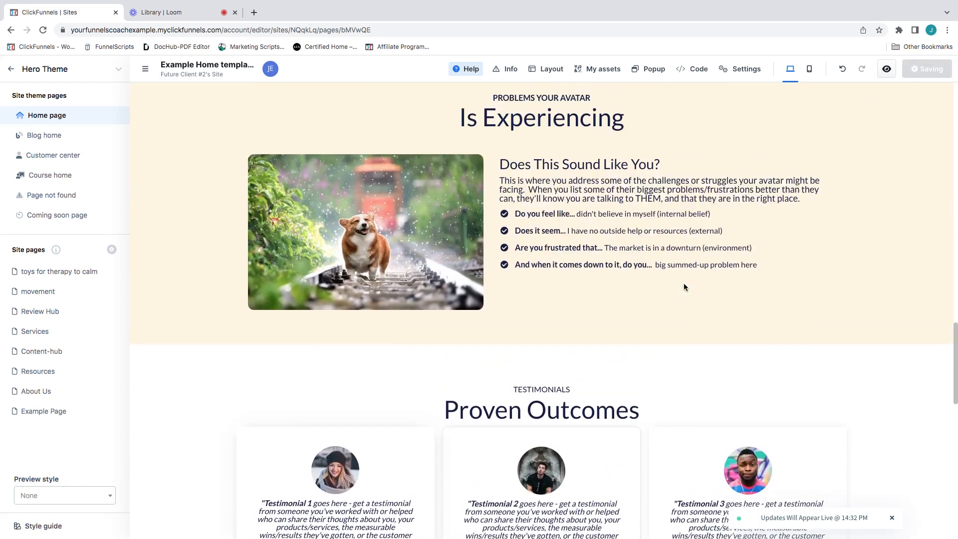
{"action": "scroll", "coordinate": [682, 286], "scroll_direction": "up", "scroll_amount": 15}
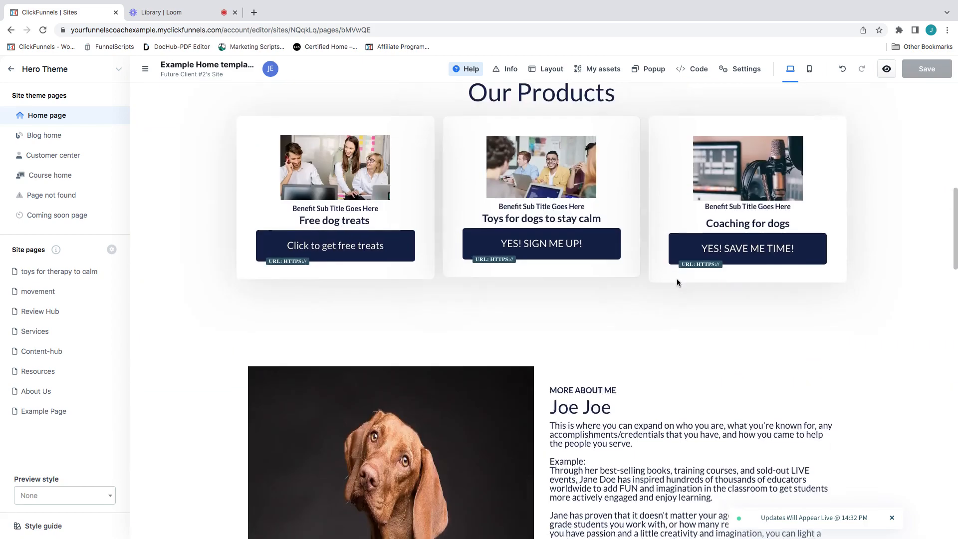
{"action": "scroll", "coordinate": [677, 278], "scroll_direction": "up", "scroll_amount": 10}
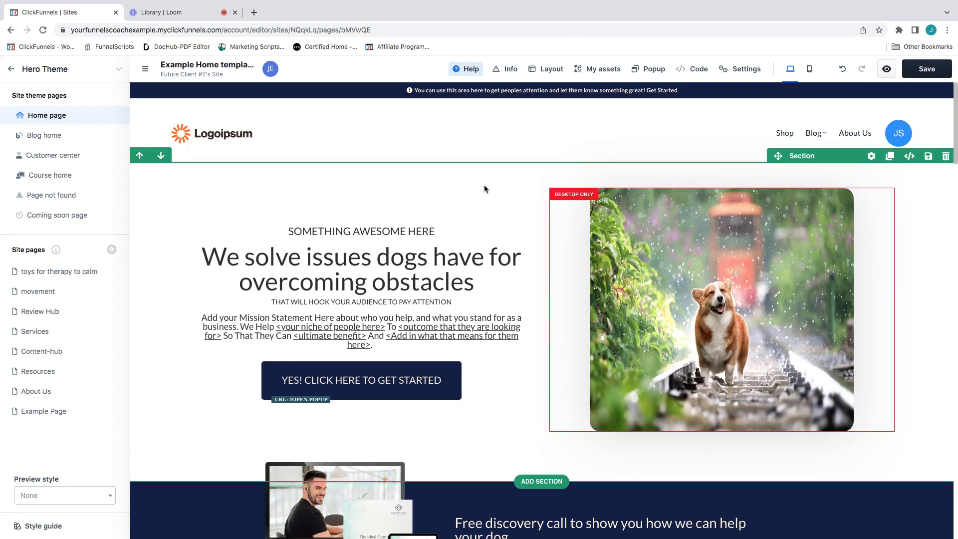
{"action": "left_click", "coordinate": [871, 158]}
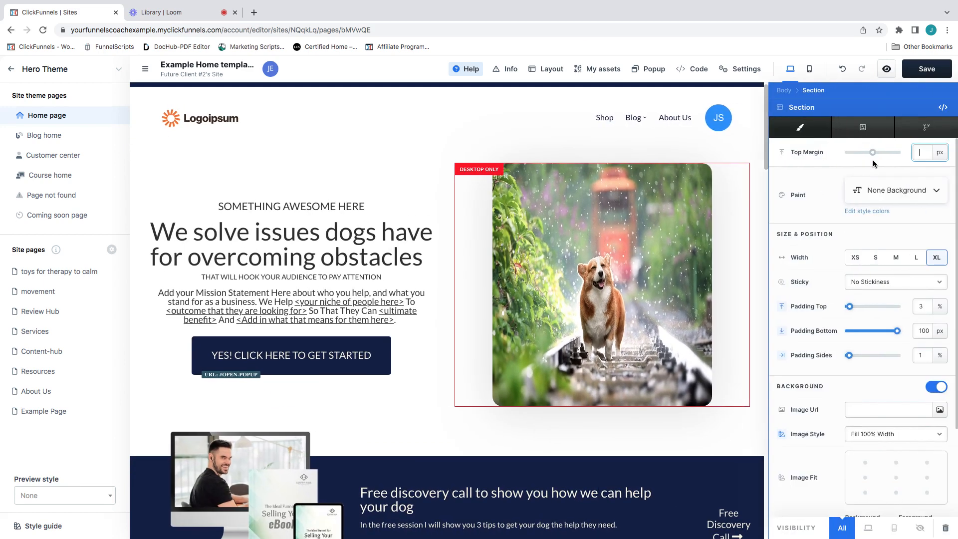
{"action": "left_click", "coordinate": [873, 192]}
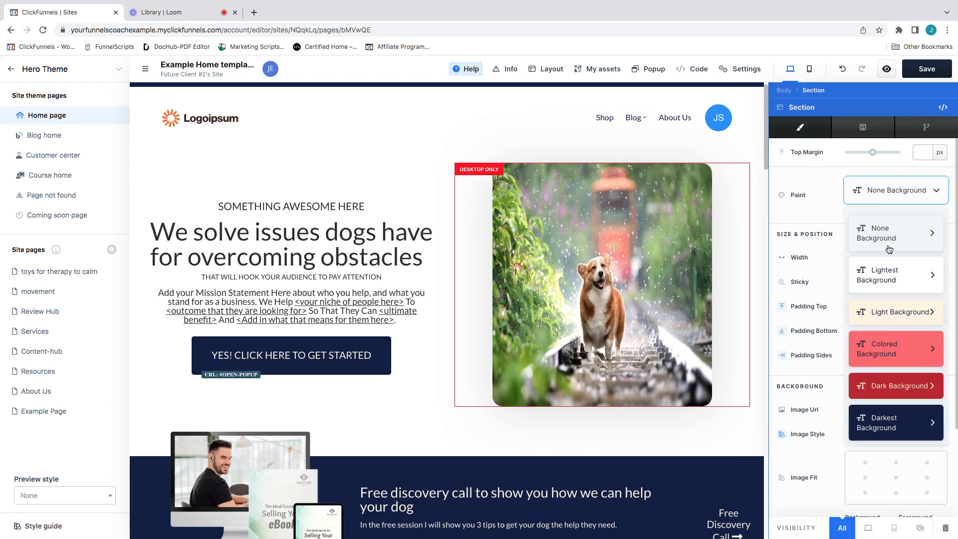
{"action": "left_click", "coordinate": [896, 385]}
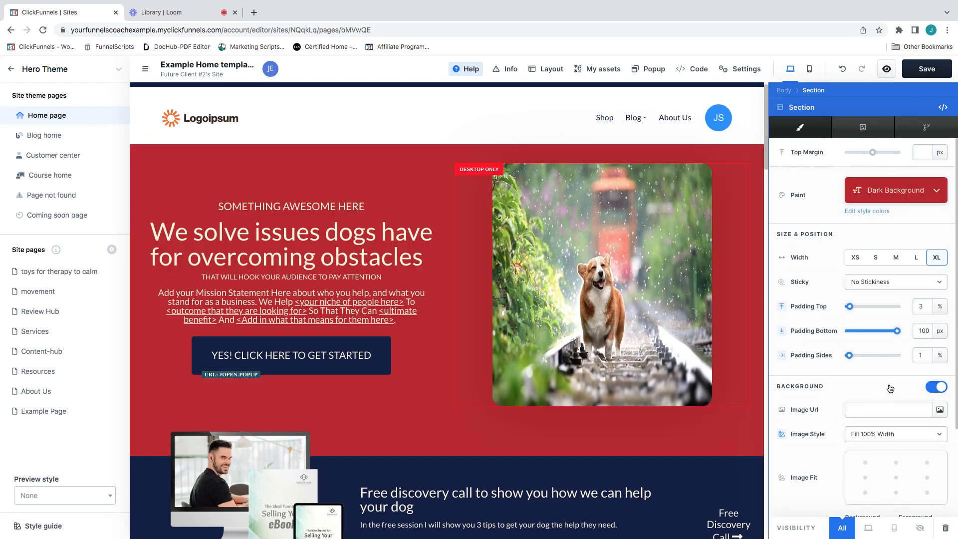
{"action": "left_click", "coordinate": [896, 192]}
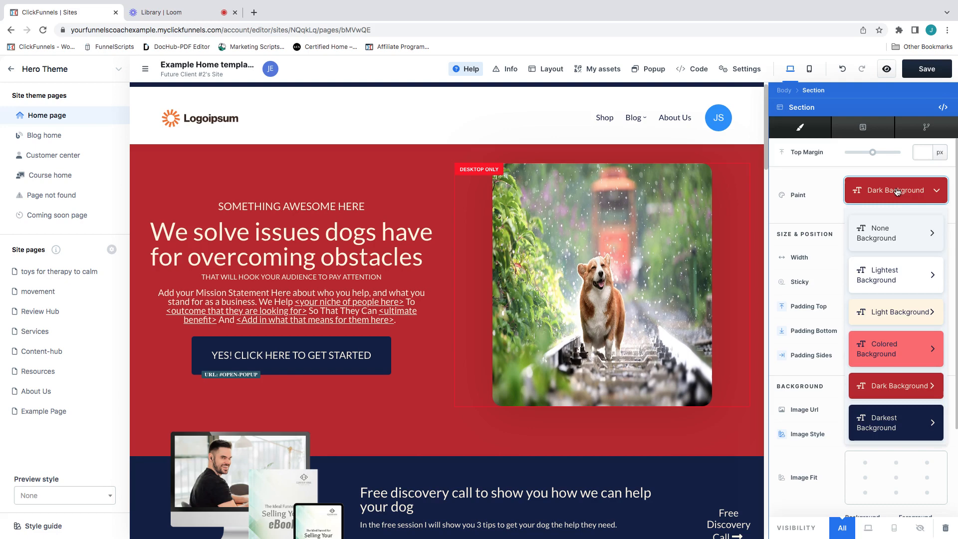
{"action": "left_click", "coordinate": [898, 383]}
{"action": "left_click", "coordinate": [902, 192]}
{"action": "left_click", "coordinate": [893, 418]}
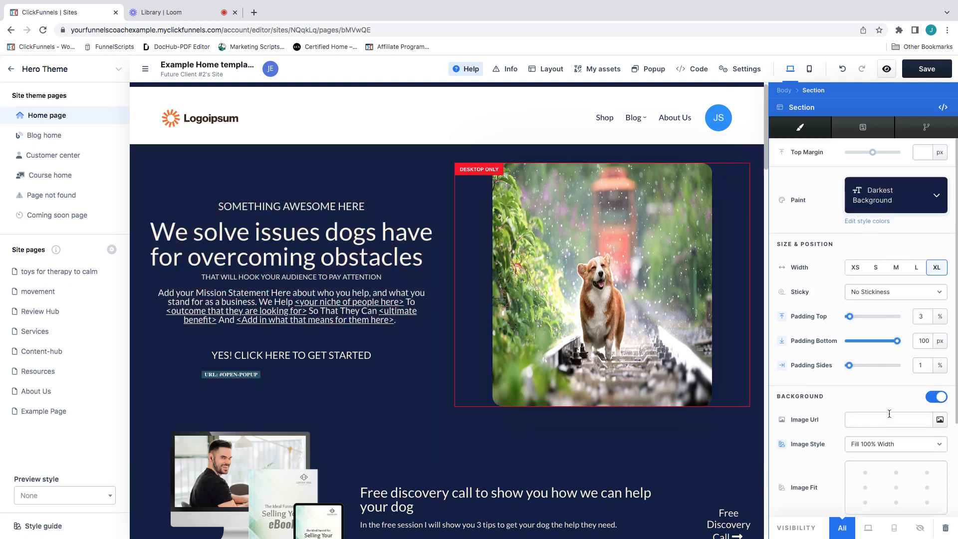
{"action": "left_click", "coordinate": [880, 209]}
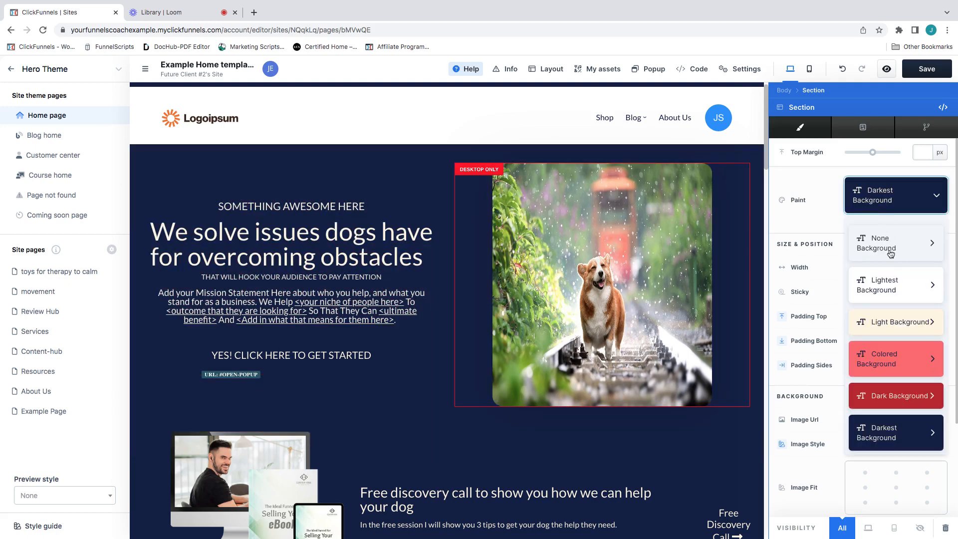
{"action": "left_click", "coordinate": [888, 356]}
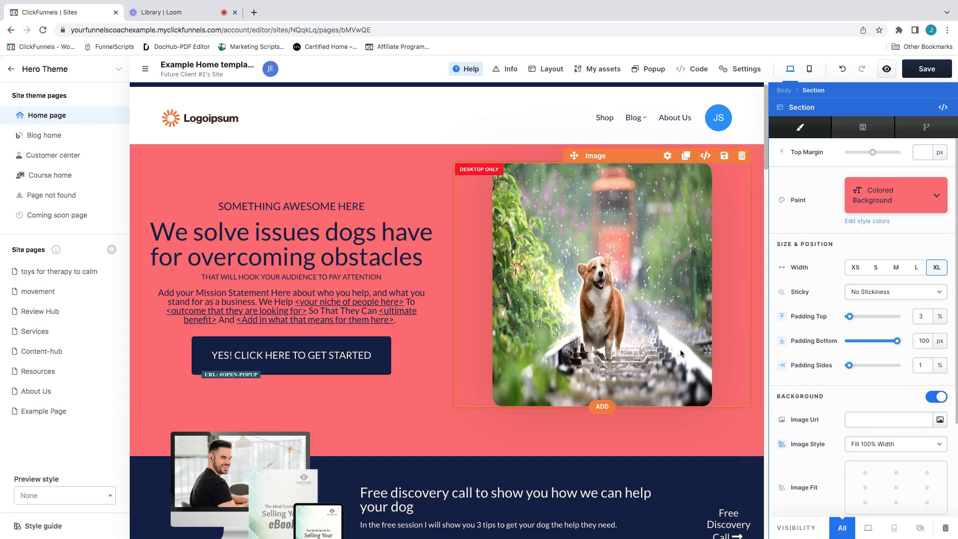
Step: Set the free discovery call section's paint to Light Background and widen the column holding its Free Discovery Call button
{"action": "scroll", "coordinate": [680, 349], "scroll_direction": "down", "scroll_amount": 2}
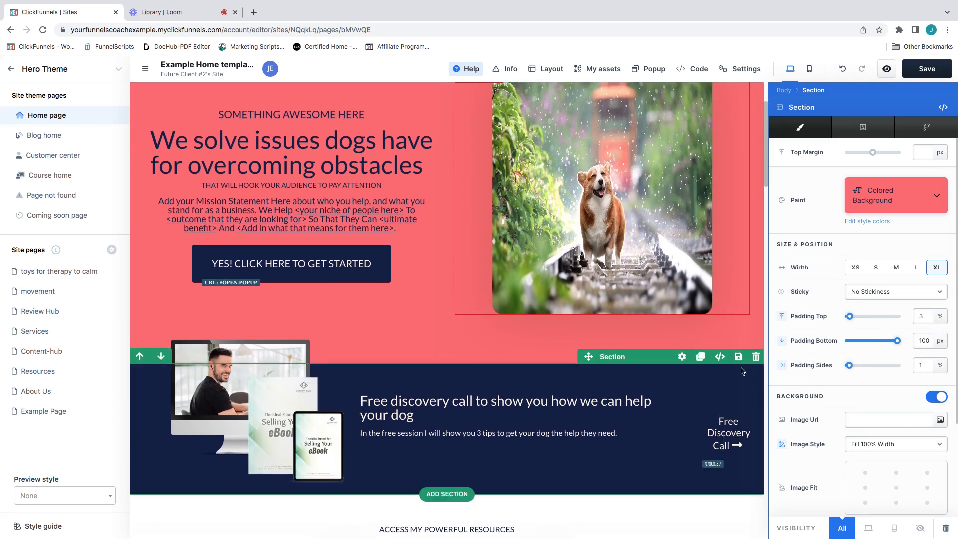
{"action": "left_click", "coordinate": [691, 367]}
{"action": "left_click", "coordinate": [897, 194]}
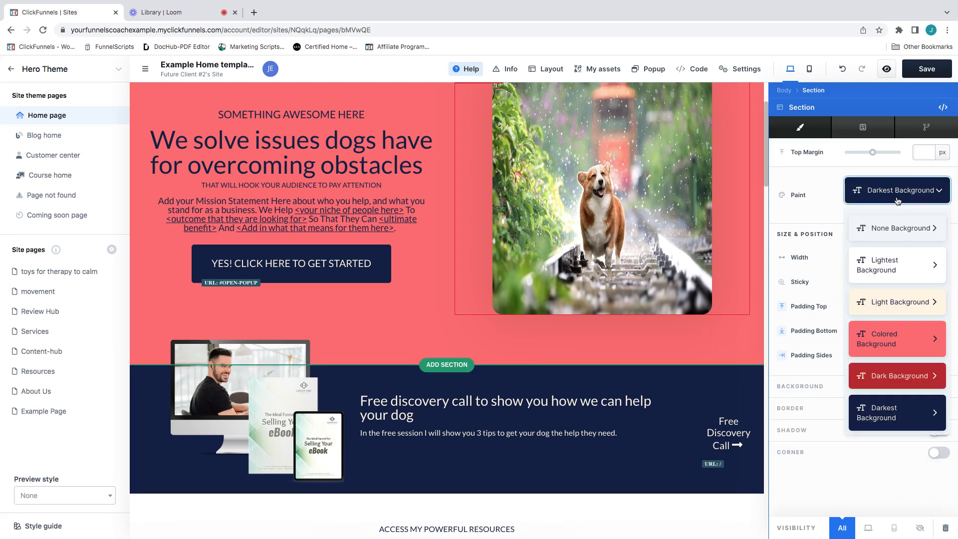
{"action": "left_click", "coordinate": [887, 302]}
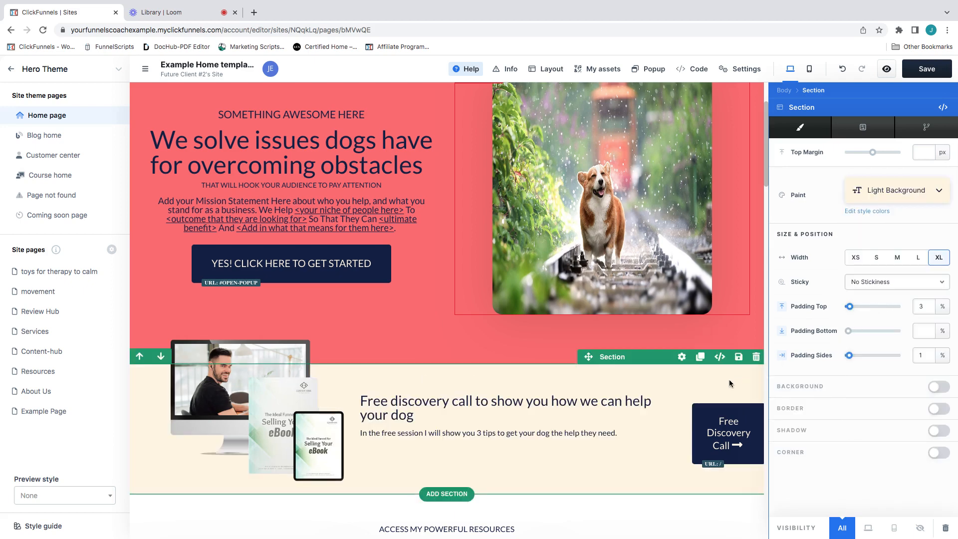
{"action": "scroll", "coordinate": [686, 372], "scroll_direction": "down", "scroll_amount": 2}
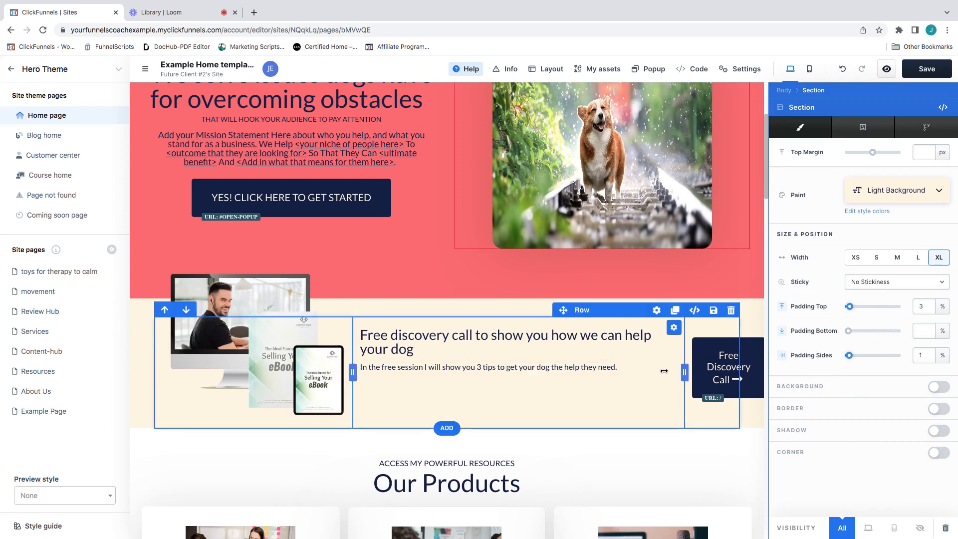
{"action": "left_click_drag", "start_coordinate": [664, 370], "coordinate": [655, 369]}
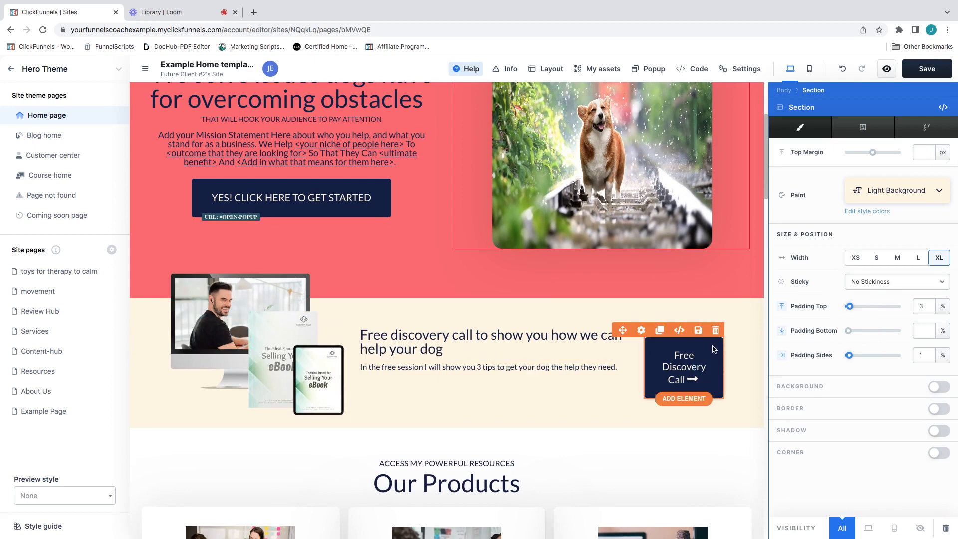
Step: Look over the sections below the hero and open the settings of the More About Me section to check its paint
{"action": "scroll", "coordinate": [665, 358], "scroll_direction": "down", "scroll_amount": 1}
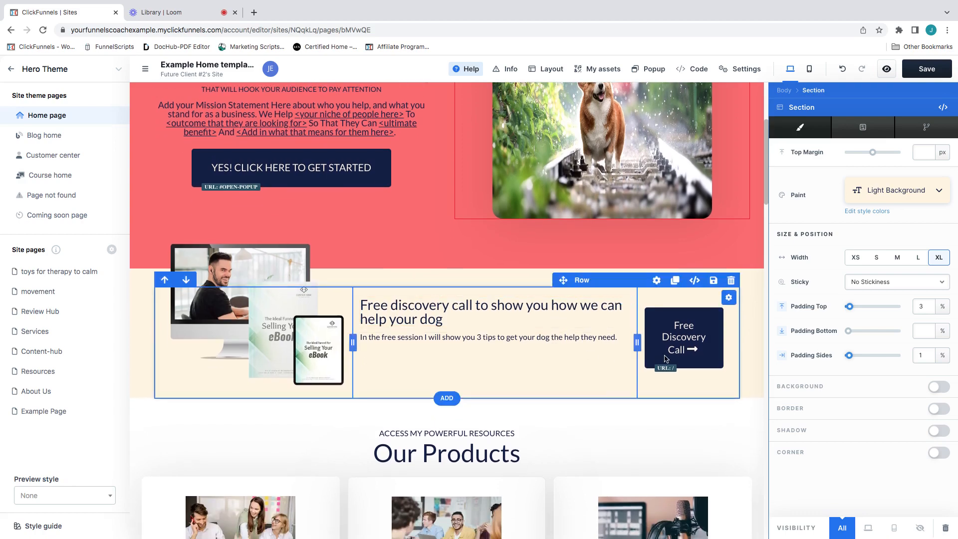
{"action": "scroll", "coordinate": [531, 394], "scroll_direction": "down", "scroll_amount": 3}
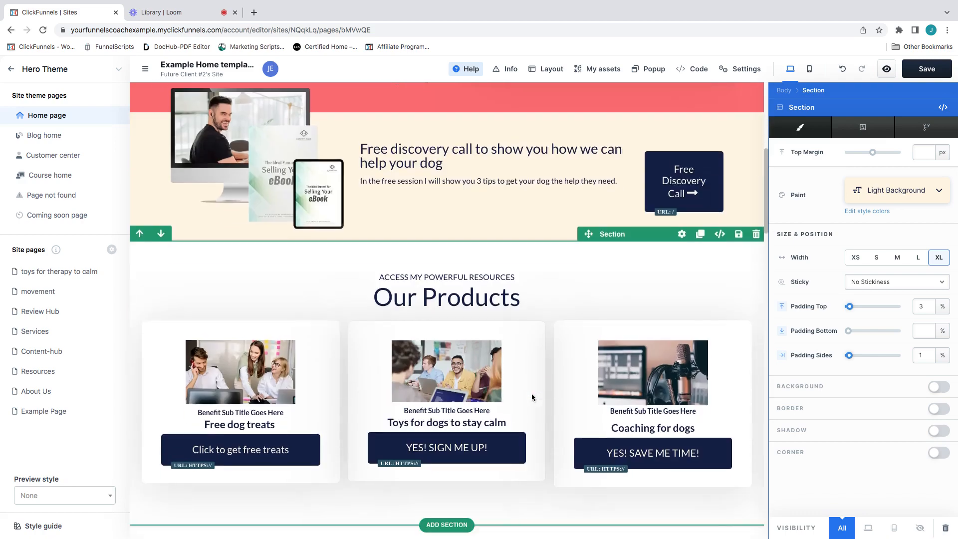
{"action": "scroll", "coordinate": [531, 393], "scroll_direction": "down", "scroll_amount": 7}
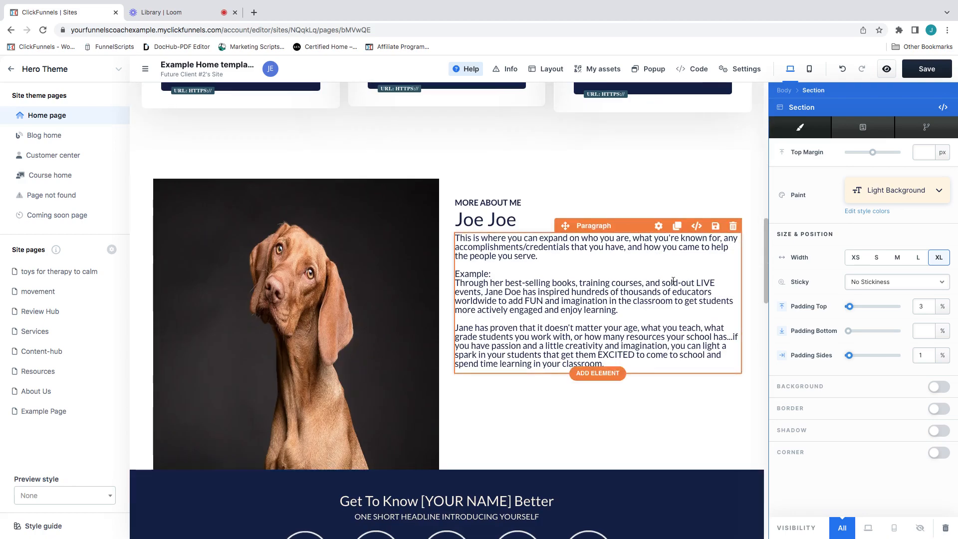
{"action": "scroll", "coordinate": [673, 281], "scroll_direction": "up", "scroll_amount": 4}
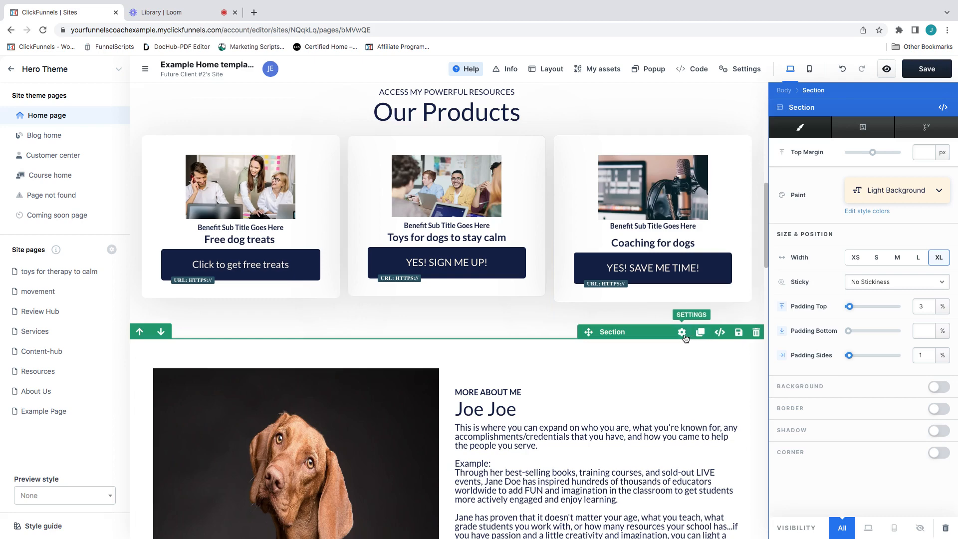
{"action": "left_click", "coordinate": [682, 333]}
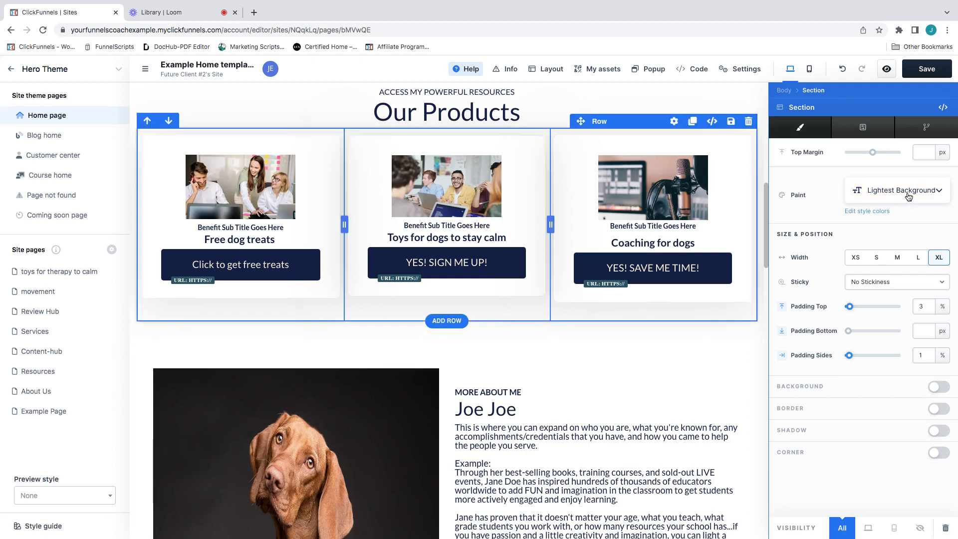
Step: Set the hero section's paint to None Background and use the gallery photo of the couple sitting outdoors as its background image
{"action": "scroll", "coordinate": [695, 309], "scroll_direction": "up", "scroll_amount": 12}
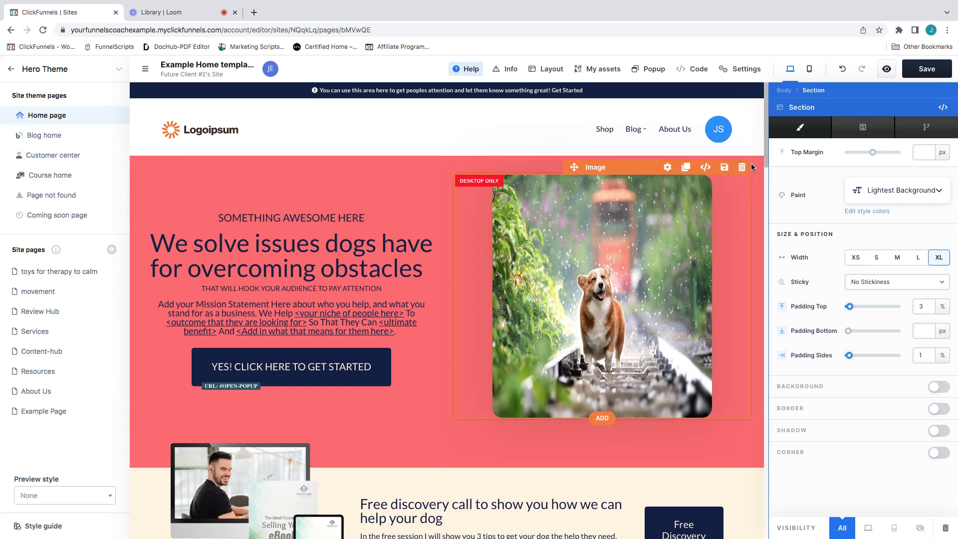
{"action": "left_click", "coordinate": [682, 150]}
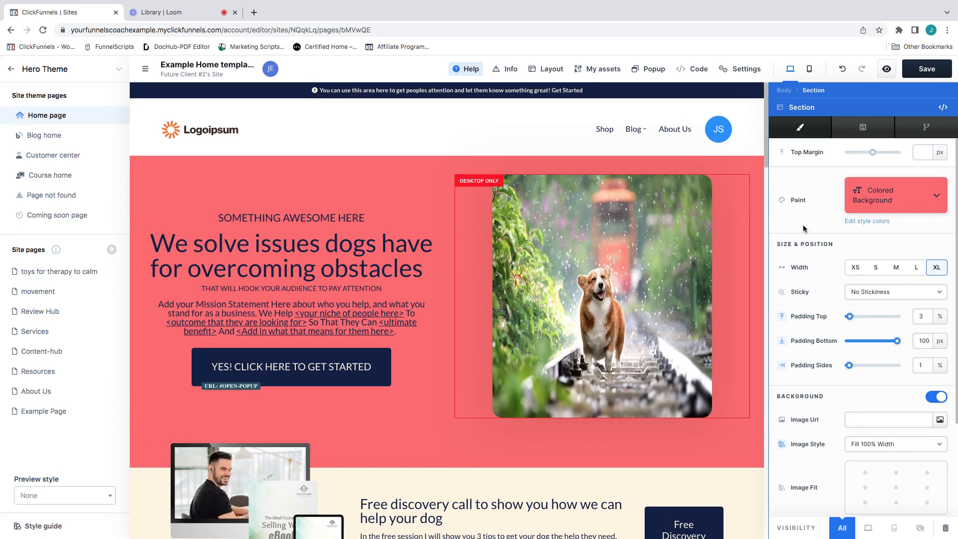
{"action": "left_click", "coordinate": [895, 195]}
{"action": "left_click", "coordinate": [888, 241]}
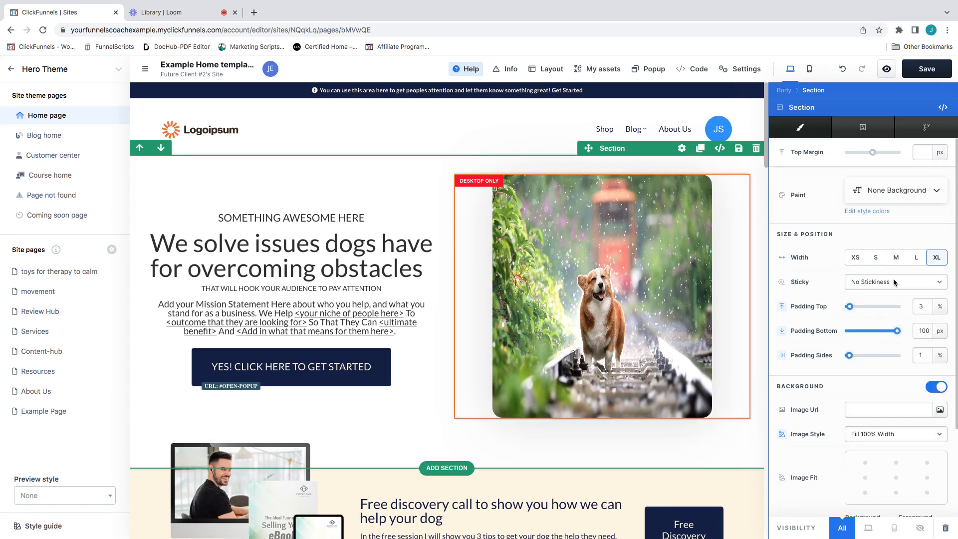
{"action": "scroll", "coordinate": [895, 316], "scroll_direction": "down", "scroll_amount": 1}
{"action": "left_click", "coordinate": [939, 395]}
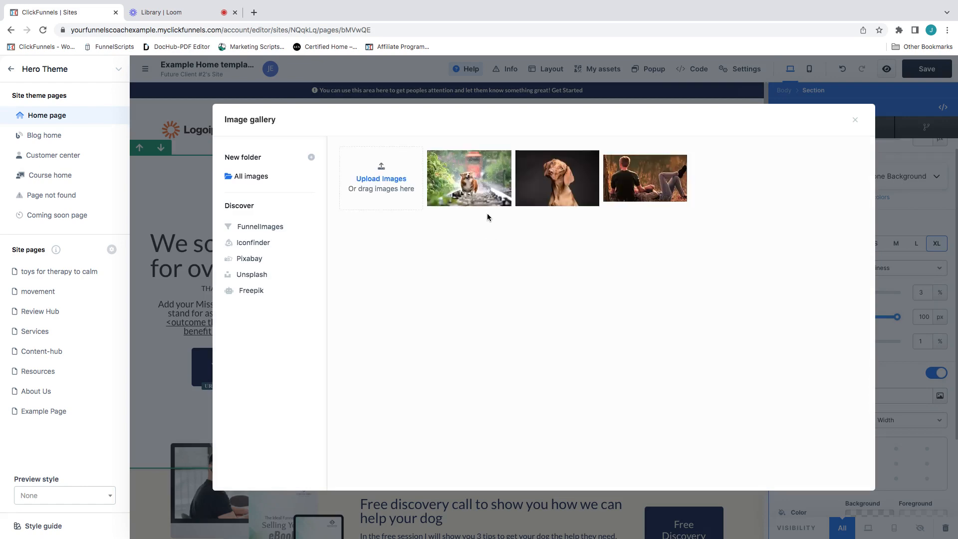
{"action": "left_click", "coordinate": [636, 188]}
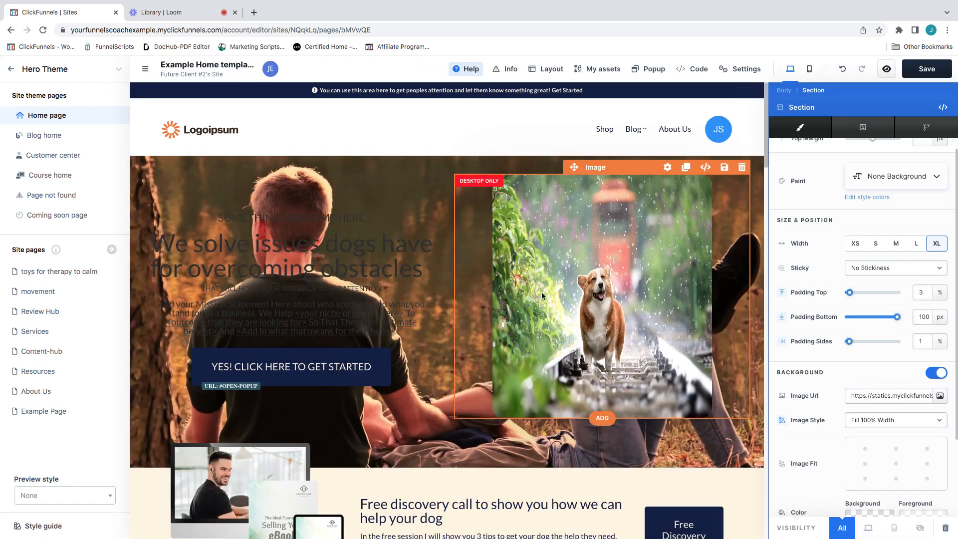
Step: Delete the corgi image from the hero section and set its paint to Dark Background after trying Lightest and Light
{"action": "left_click", "coordinate": [741, 168]}
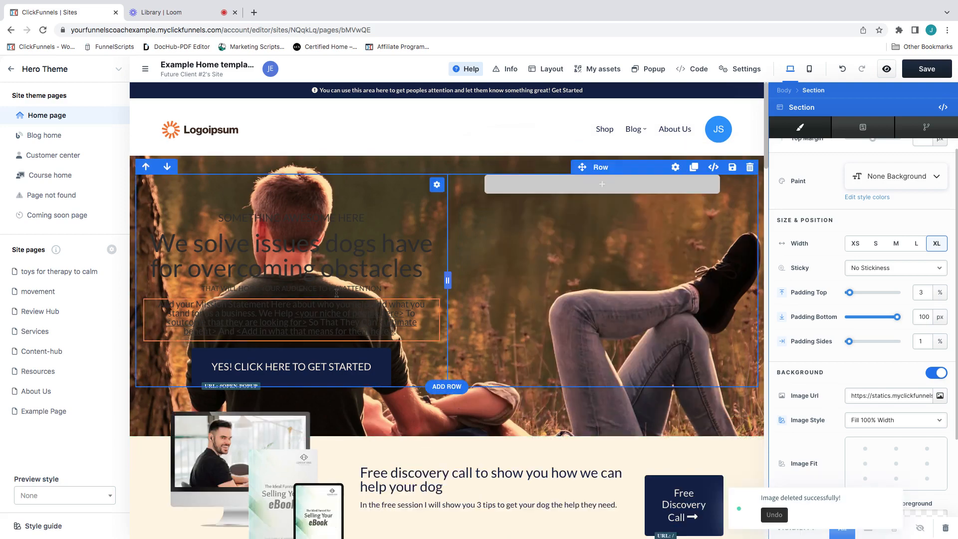
{"action": "left_click", "coordinate": [882, 181]}
{"action": "left_click", "coordinate": [880, 257]}
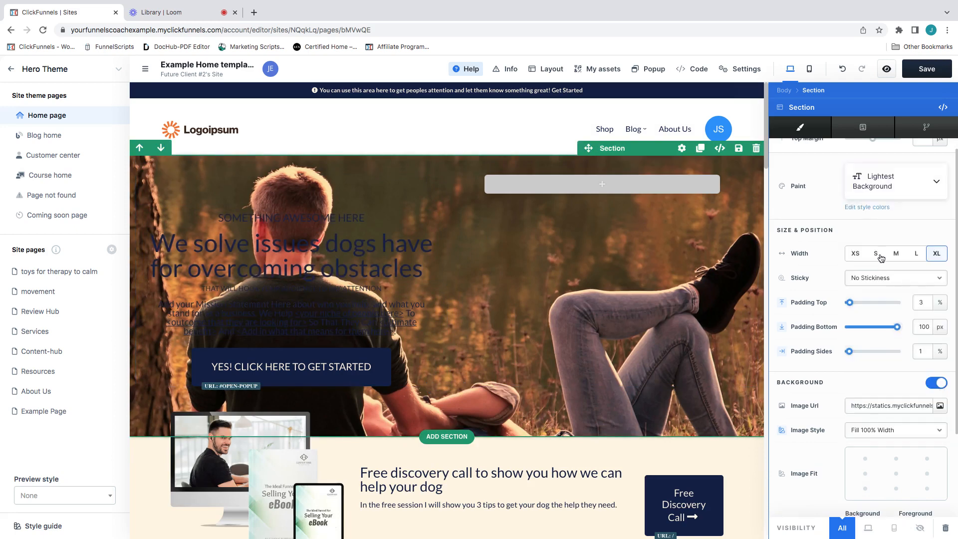
{"action": "left_click", "coordinate": [864, 194]}
{"action": "left_click", "coordinate": [880, 301]}
{"action": "left_click", "coordinate": [860, 184]}
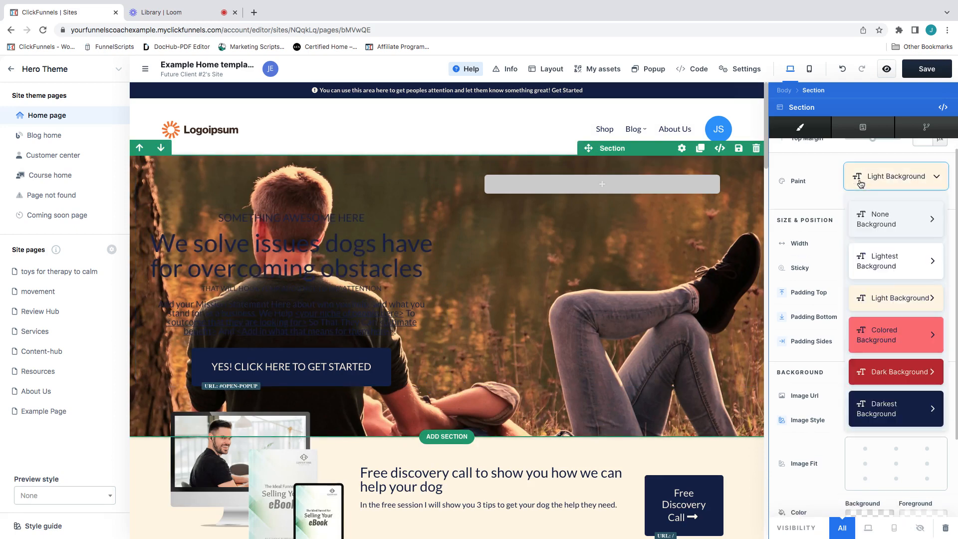
{"action": "left_click", "coordinate": [876, 380]}
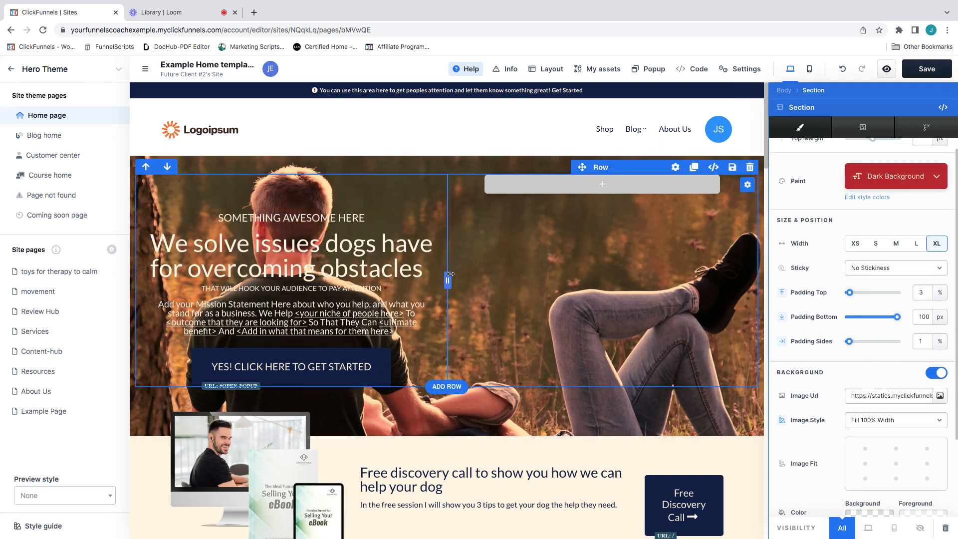
Step: Widen the hero's text column across most of the row and delete the empty column beside it
{"action": "left_click_drag", "start_coordinate": [449, 276], "coordinate": [692, 277]}
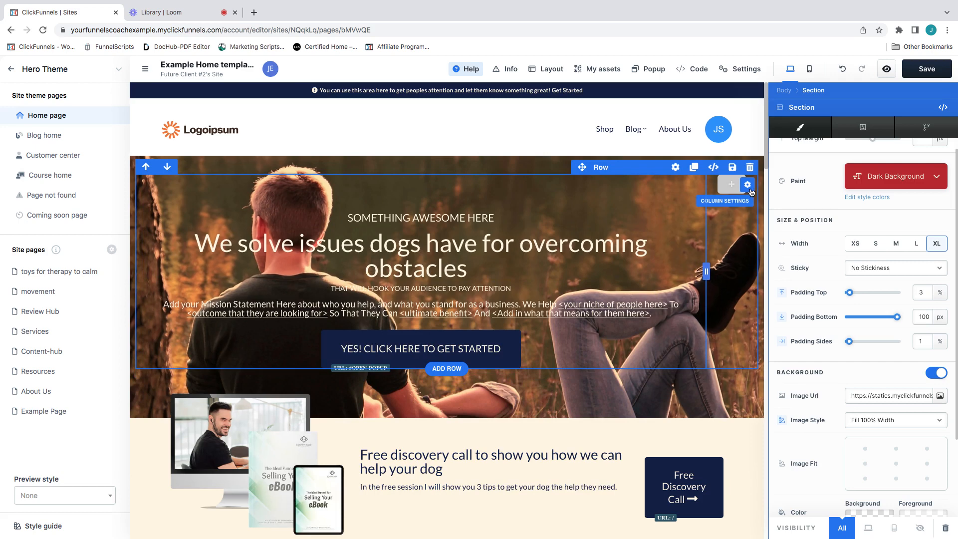
{"action": "left_click", "coordinate": [747, 185]}
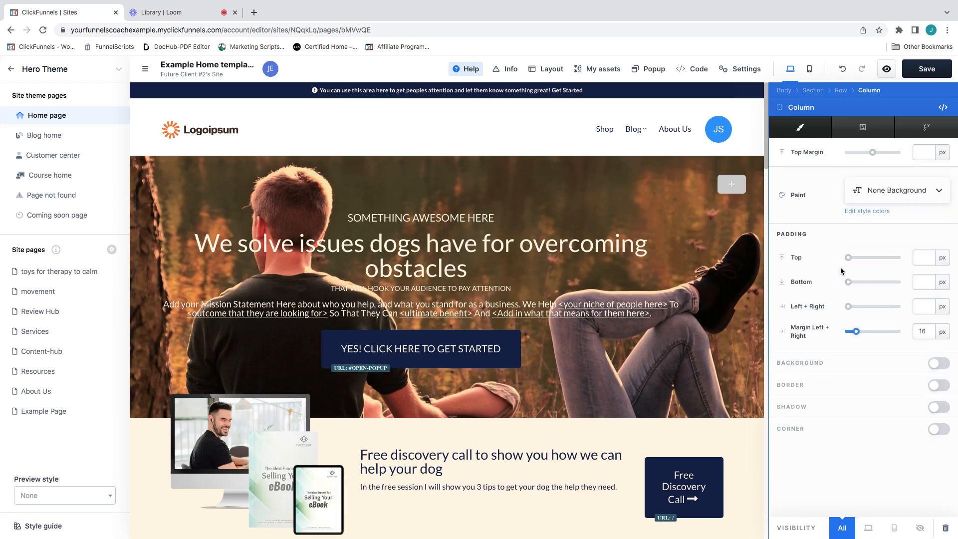
{"action": "left_click", "coordinate": [951, 528]}
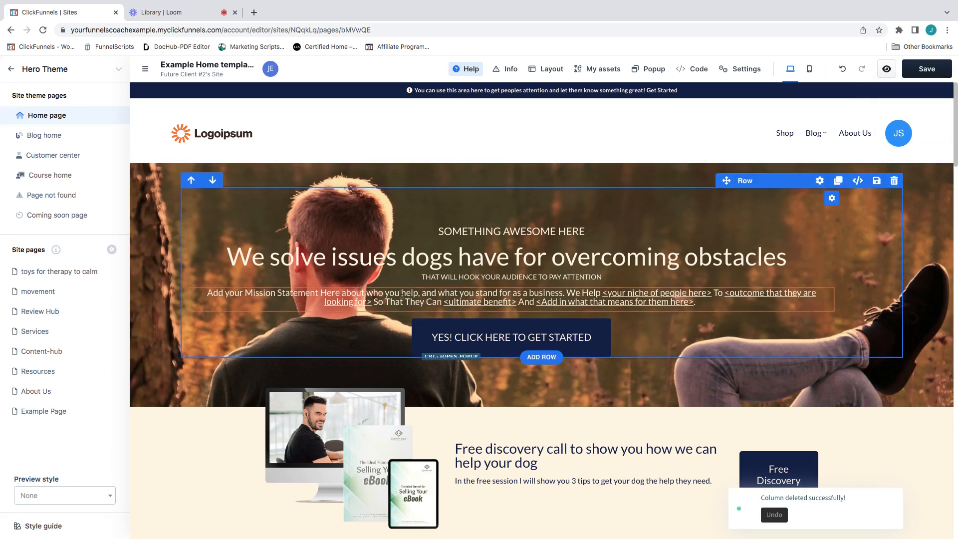
Step: Set the hero section's background image style to Fill 100% Width & Height
{"action": "scroll", "coordinate": [727, 324], "scroll_direction": "down", "scroll_amount": 1}
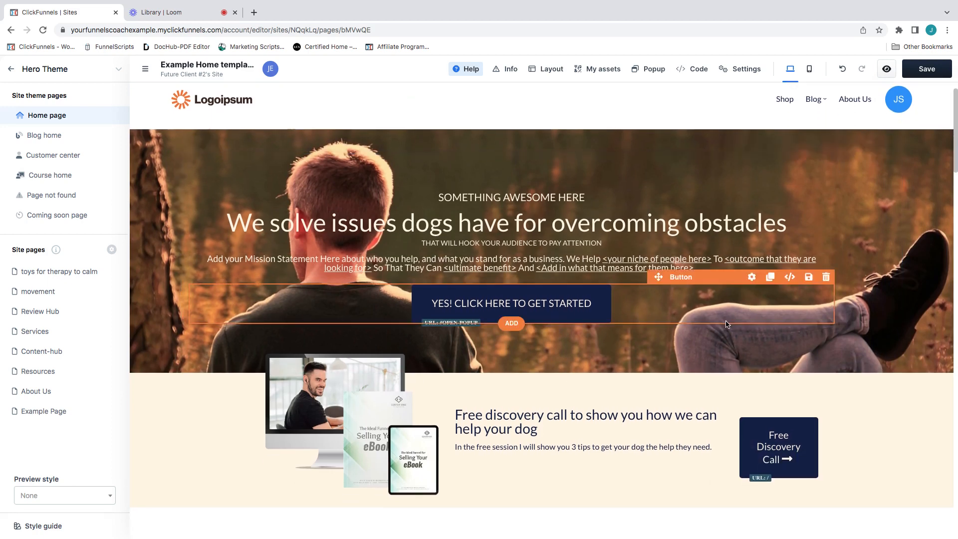
{"action": "scroll", "coordinate": [726, 299], "scroll_direction": "down", "scroll_amount": 2}
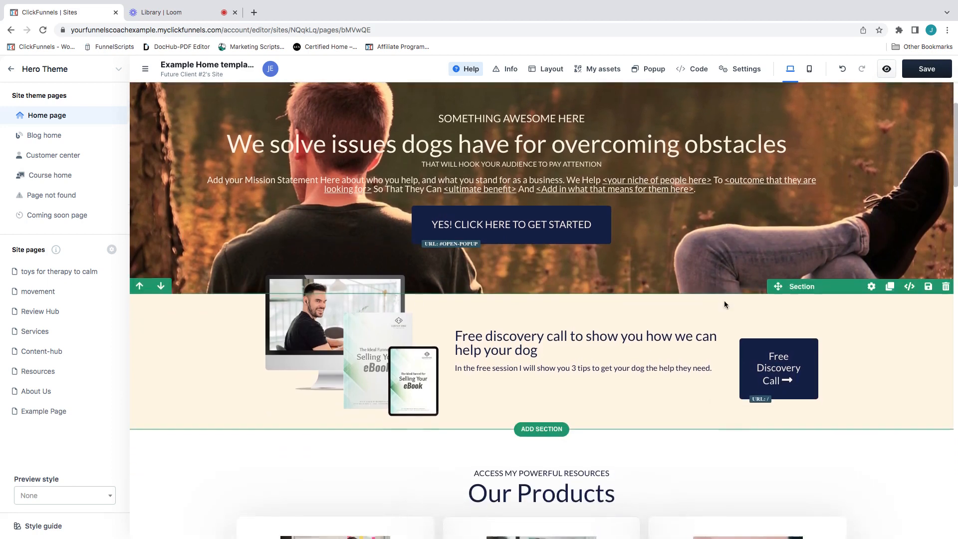
{"action": "scroll", "coordinate": [722, 307], "scroll_direction": "up", "scroll_amount": 3}
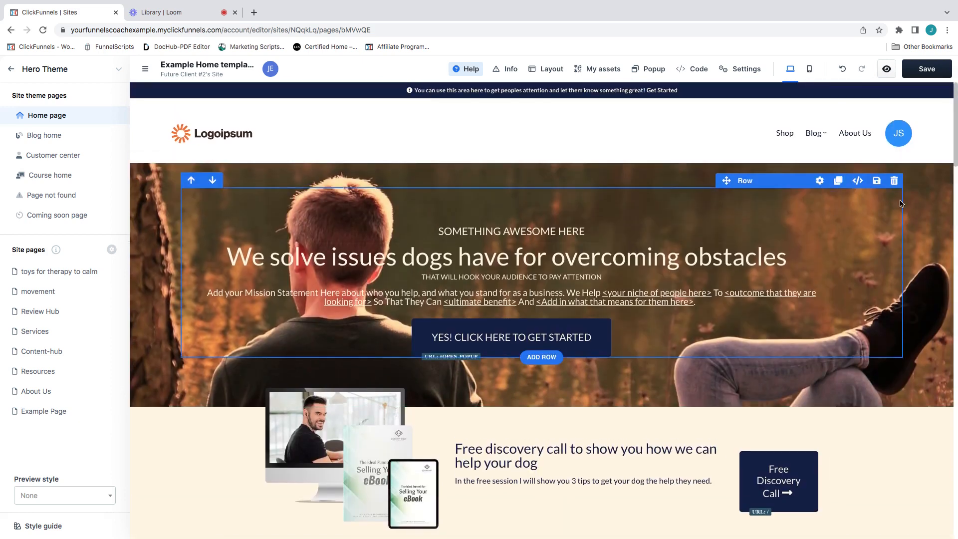
{"action": "left_click", "coordinate": [871, 156]}
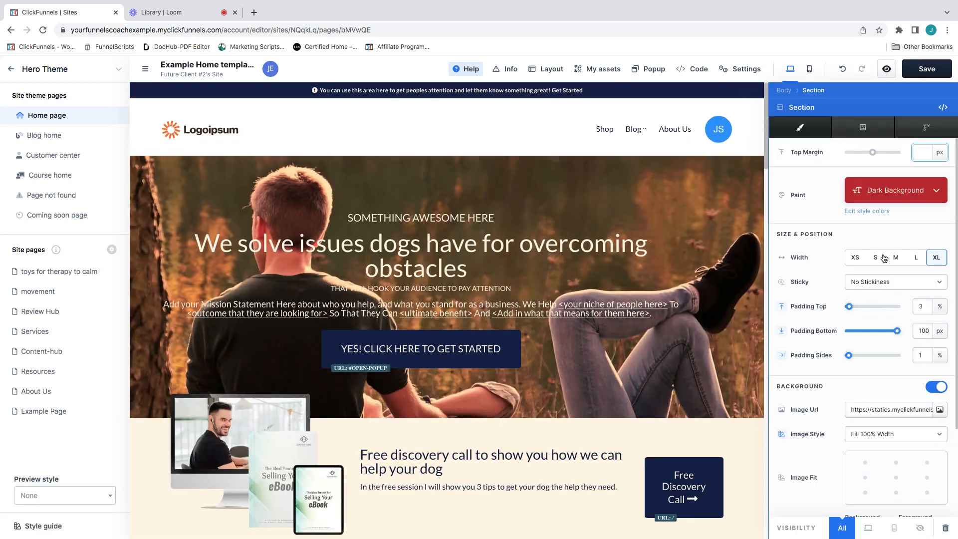
{"action": "scroll", "coordinate": [905, 394], "scroll_direction": "down", "scroll_amount": 1}
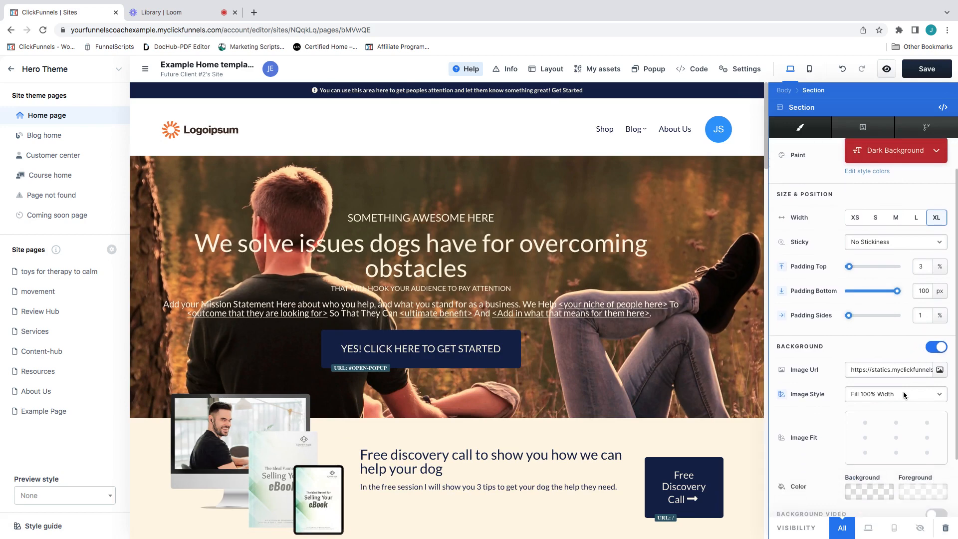
{"action": "left_click", "coordinate": [937, 394]}
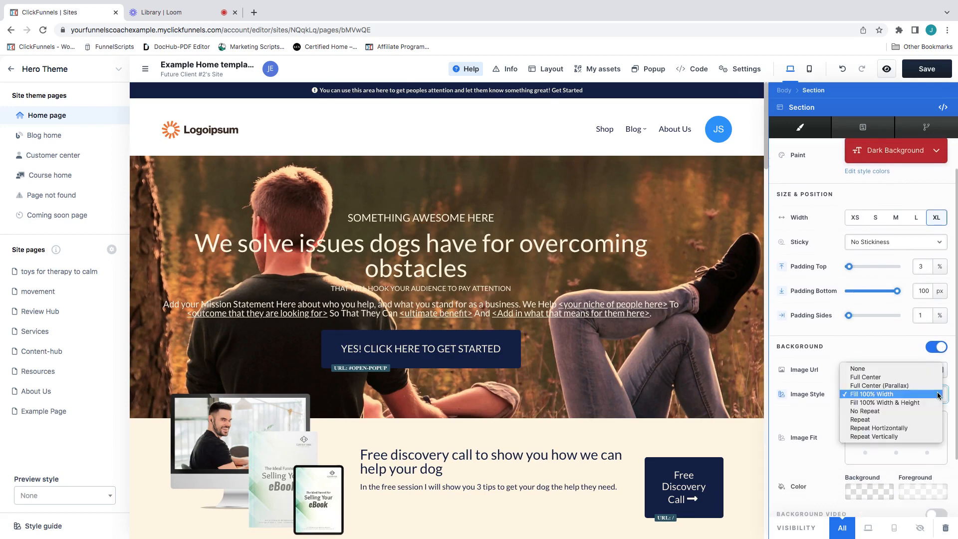
{"action": "left_click", "coordinate": [876, 403]}
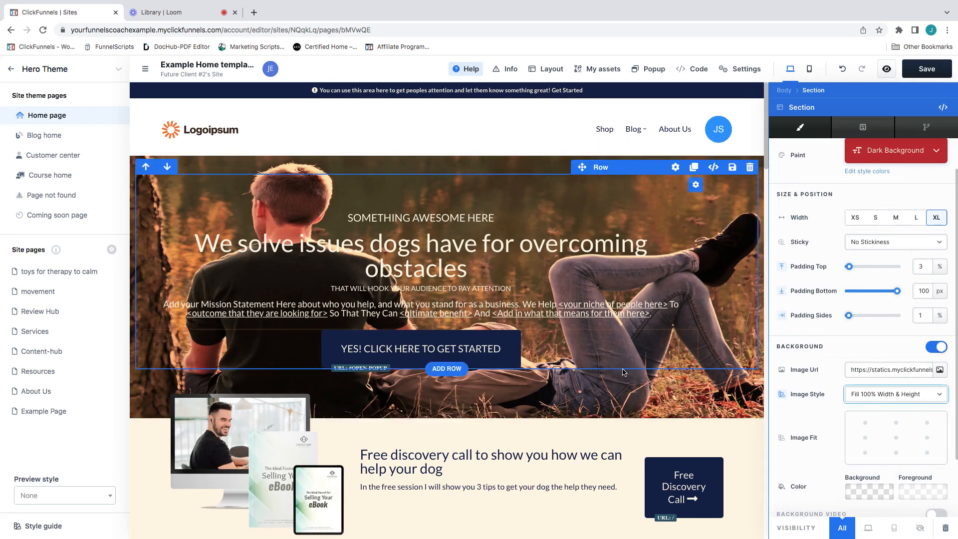
Step: Check the hero against the sections below it, close the section settings, and save the home page
{"action": "scroll", "coordinate": [643, 385], "scroll_direction": "down", "scroll_amount": 1}
{"action": "scroll", "coordinate": [648, 391], "scroll_direction": "down", "scroll_amount": 2}
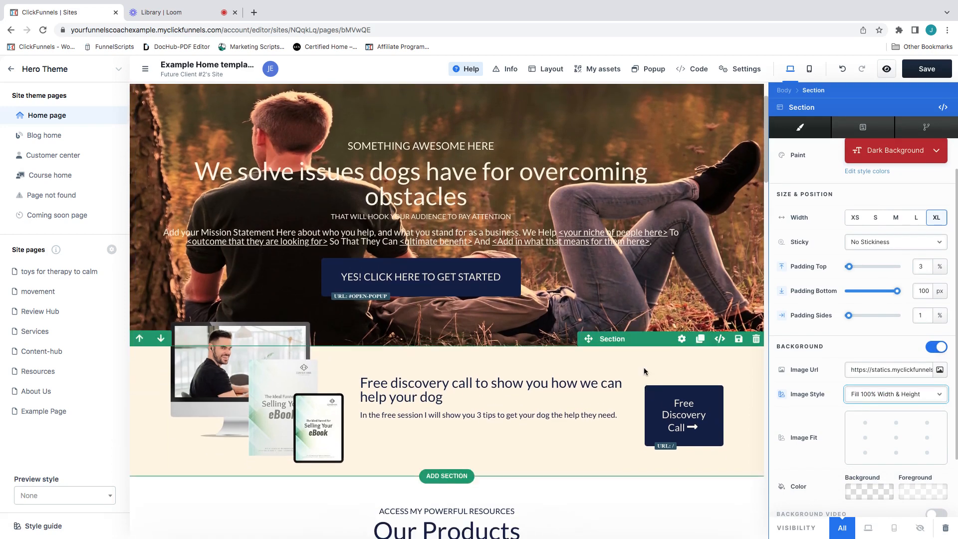
{"action": "left_click", "coordinate": [594, 493]}
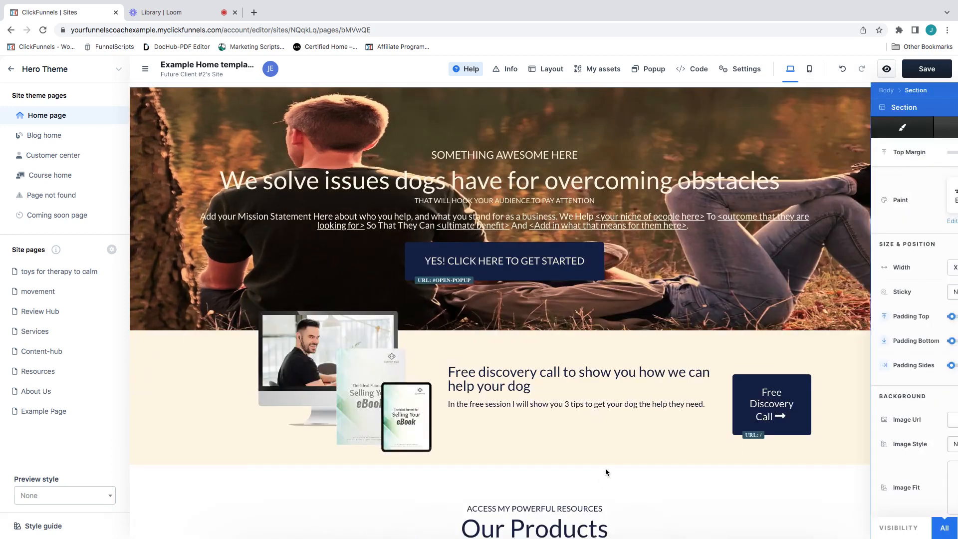
{"action": "scroll", "coordinate": [607, 473], "scroll_direction": "down", "scroll_amount": 6}
{"action": "left_click", "coordinate": [926, 73]}
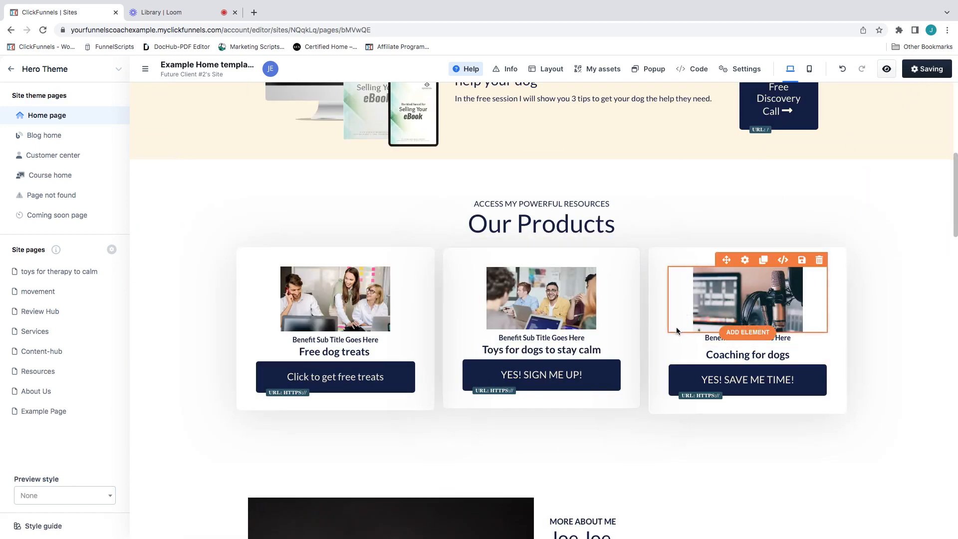
Step: Review the whole home page from the hero down to the Content Hub section
{"action": "scroll", "coordinate": [675, 333], "scroll_direction": "up", "scroll_amount": 8}
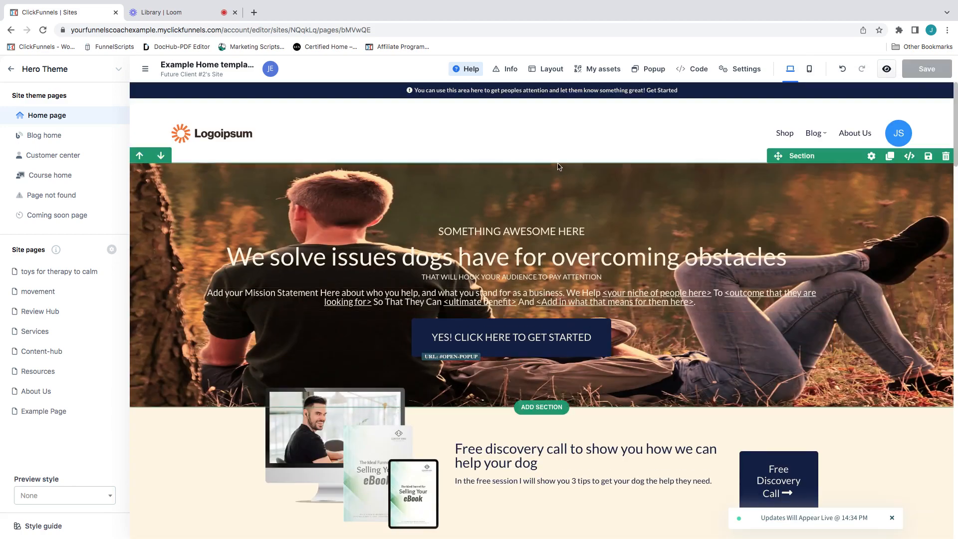
{"action": "scroll", "coordinate": [678, 340], "scroll_direction": "down", "scroll_amount": 1}
{"action": "scroll", "coordinate": [678, 340], "scroll_direction": "down", "scroll_amount": 20}
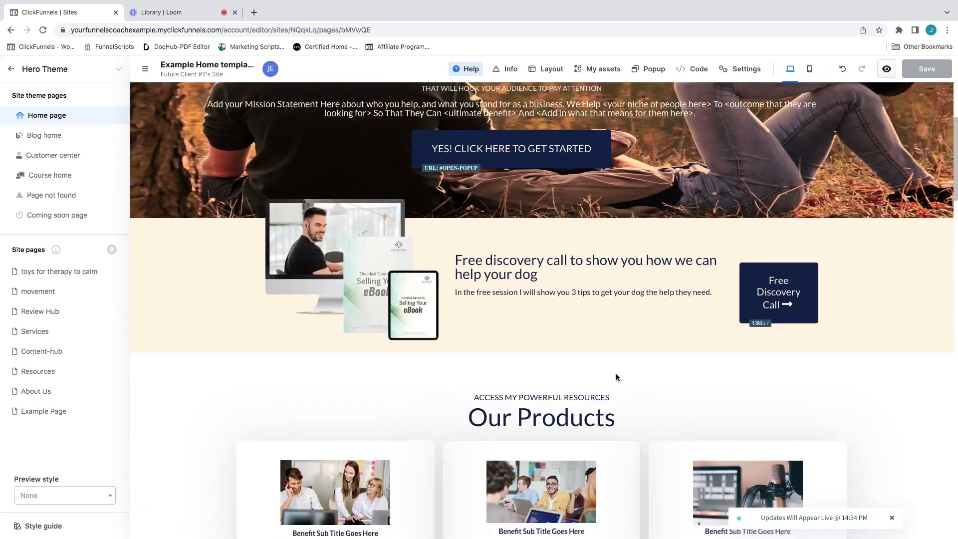
{"action": "scroll", "coordinate": [596, 375], "scroll_direction": "down", "scroll_amount": 12}
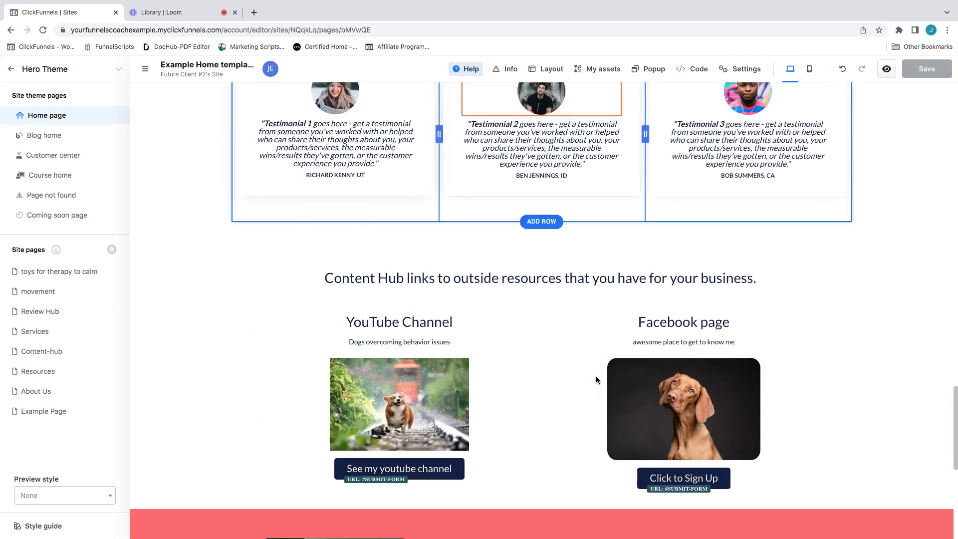
{"action": "scroll", "coordinate": [588, 373], "scroll_direction": "up", "scroll_amount": 7}
{"action": "scroll", "coordinate": [588, 376], "scroll_direction": "up", "scroll_amount": 20}
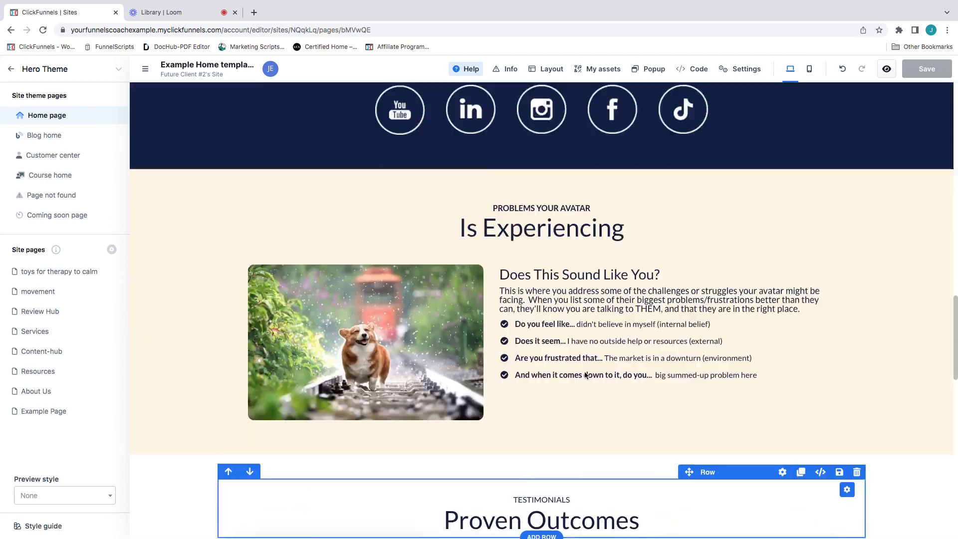
{"action": "scroll", "coordinate": [579, 373], "scroll_direction": "up", "scroll_amount": 4}
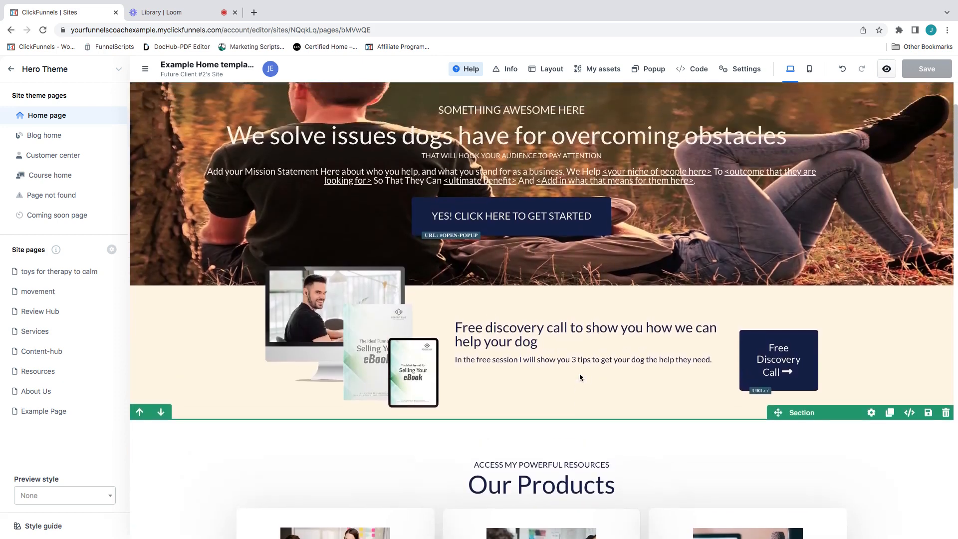
Step: Open the Hero Theme Nav 1 block for editing and bring up its navigation element's settings
{"action": "mouse_move", "coordinate": [583, 158]}
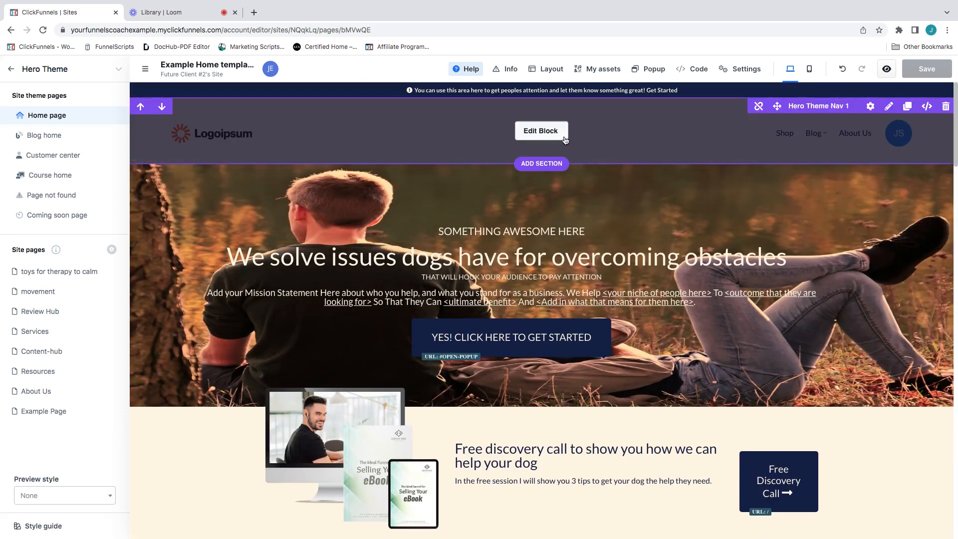
{"action": "left_click", "coordinate": [556, 135]}
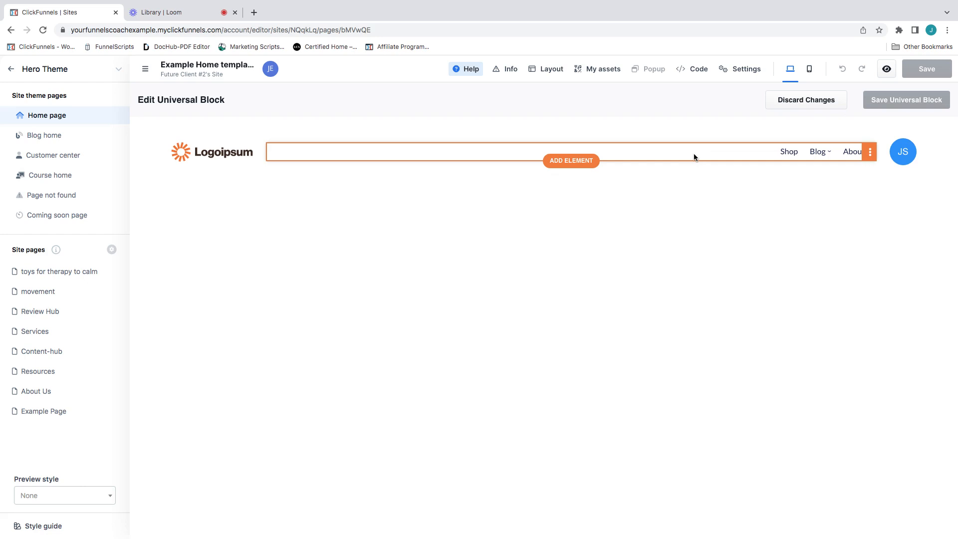
{"action": "left_click", "coordinate": [870, 154]}
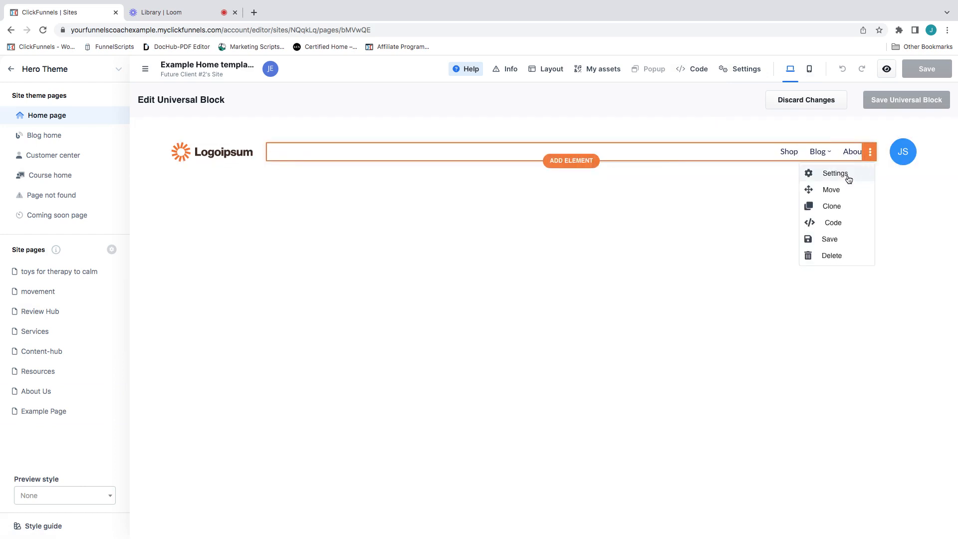
{"action": "left_click", "coordinate": [848, 179]}
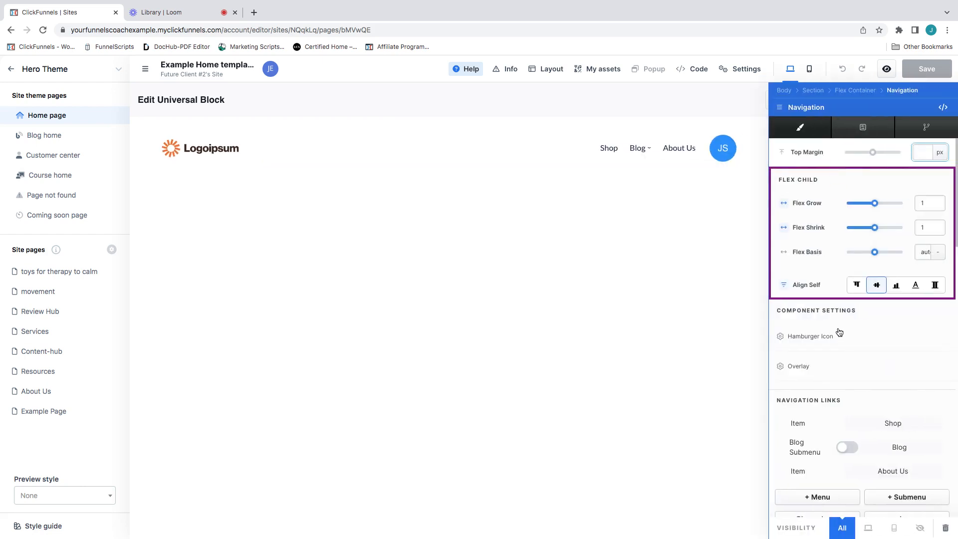
Step: Add five new link items after About Us in the navigation links
{"action": "scroll", "coordinate": [842, 352], "scroll_direction": "down", "scroll_amount": 5}
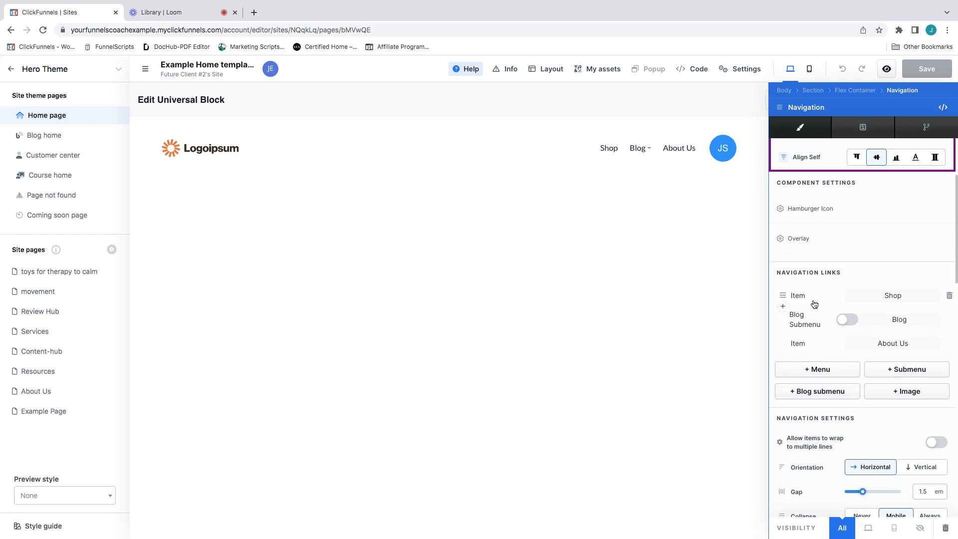
{"action": "left_click", "coordinate": [785, 356]}
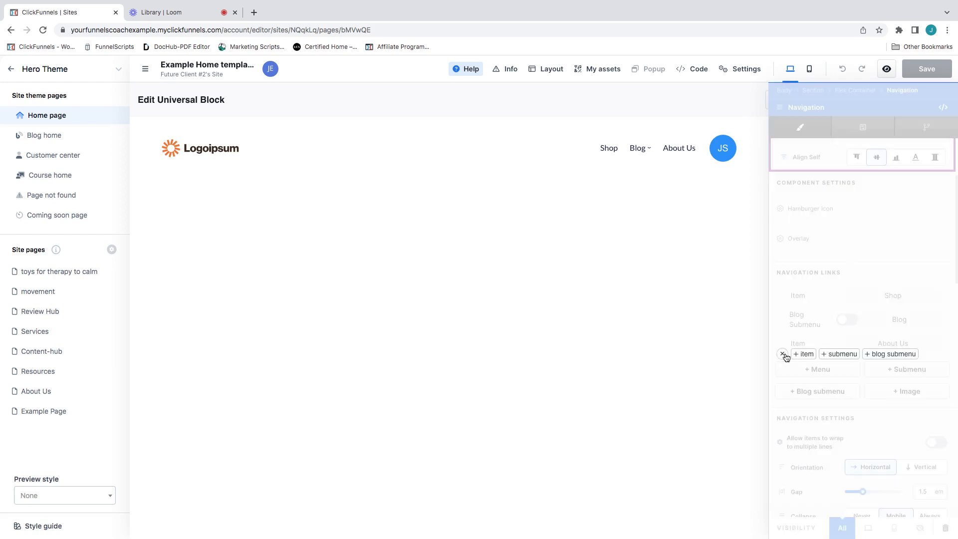
{"action": "left_click", "coordinate": [797, 356]}
{"action": "left_click", "coordinate": [785, 378]}
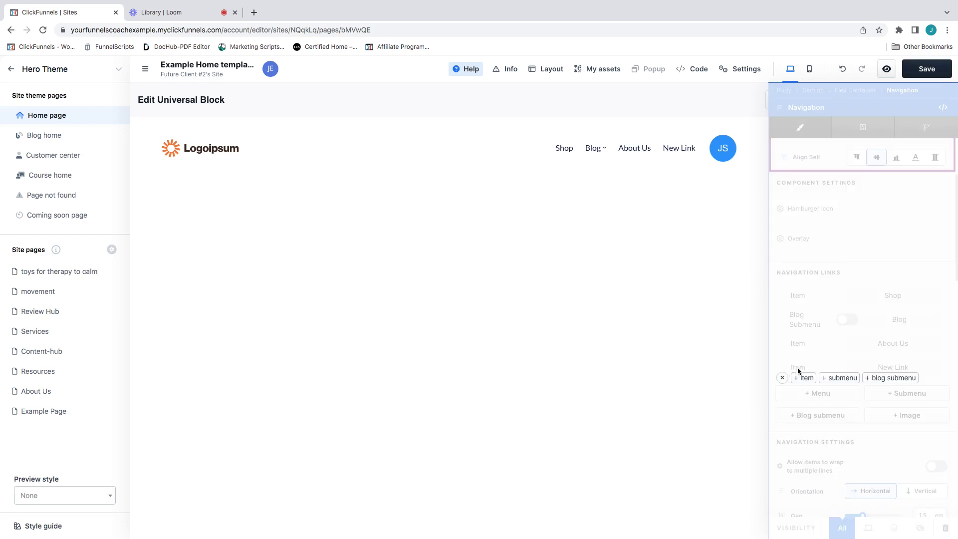
{"action": "left_click", "coordinate": [800, 378]}
{"action": "left_click", "coordinate": [785, 401]}
{"action": "left_click", "coordinate": [799, 402]}
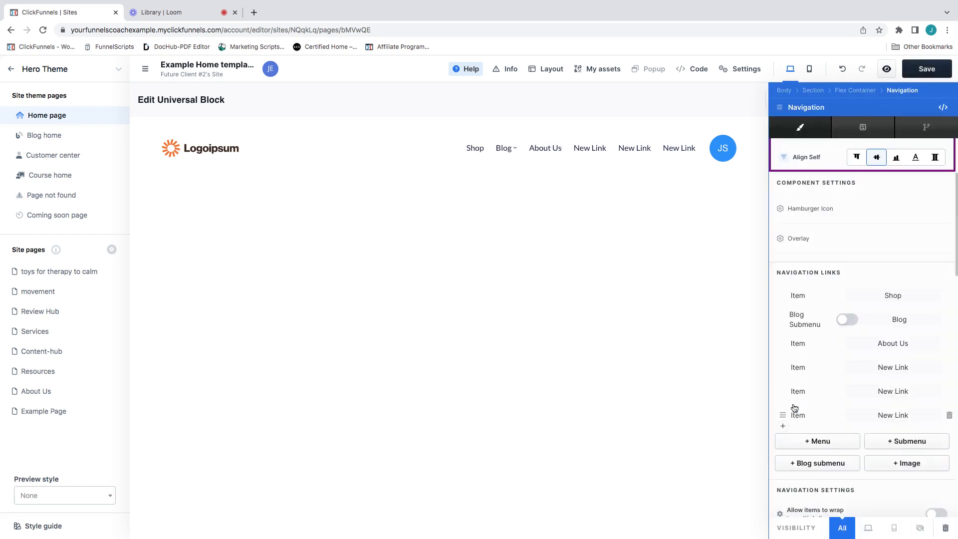
{"action": "left_click", "coordinate": [783, 423]}
{"action": "left_click", "coordinate": [801, 424]}
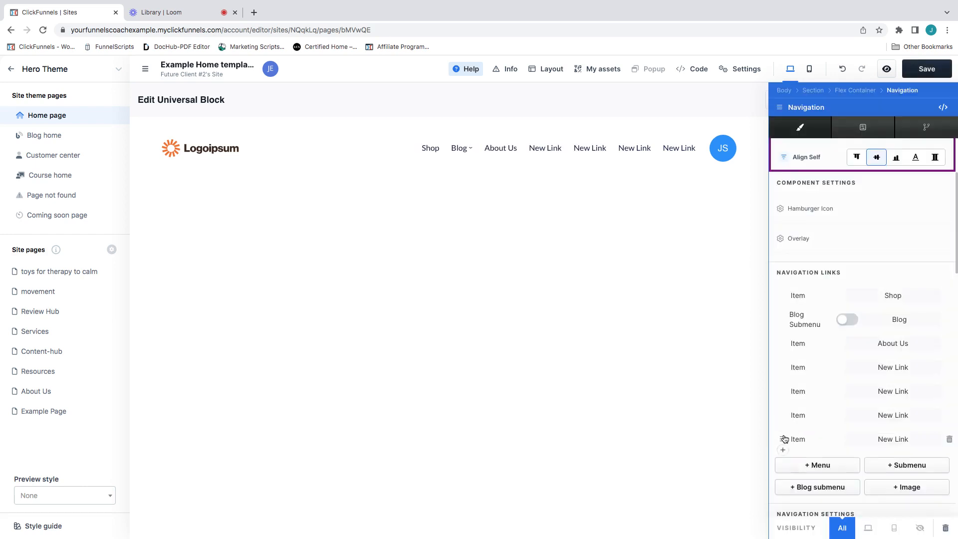
{"action": "left_click", "coordinate": [782, 449]}
{"action": "left_click", "coordinate": [801, 449]}
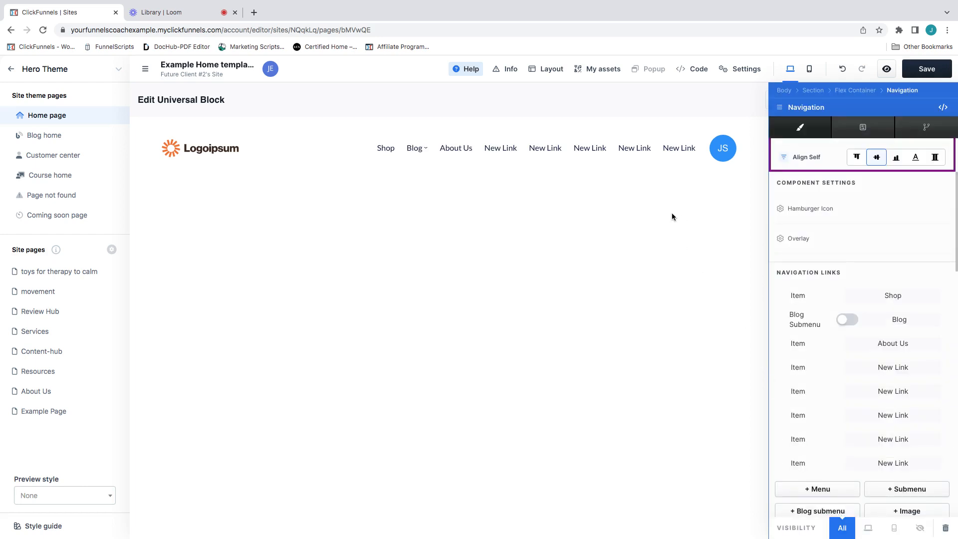
Step: Rename the Shop navigation link to Home
{"action": "left_click", "coordinate": [902, 300]}
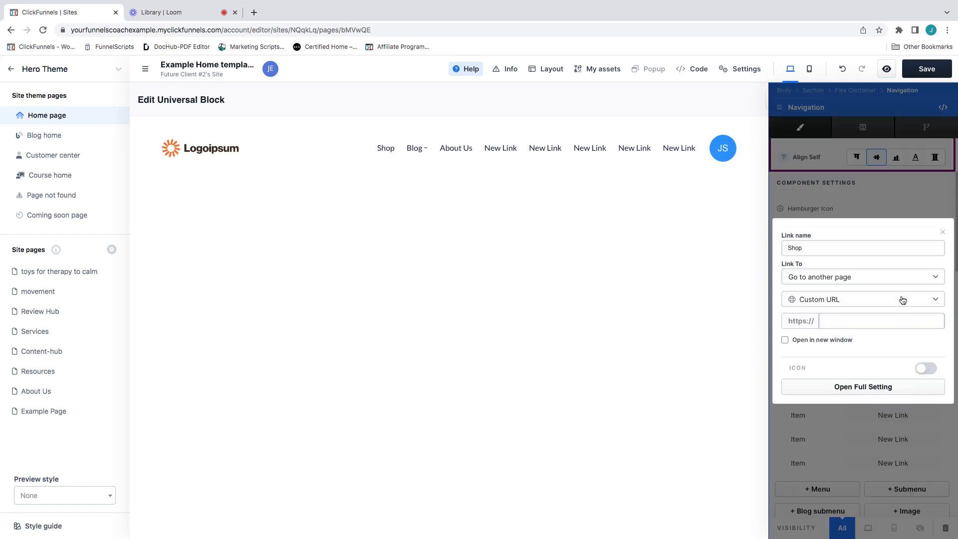
{"action": "left_click_drag", "start_coordinate": [833, 248], "coordinate": [776, 252]}
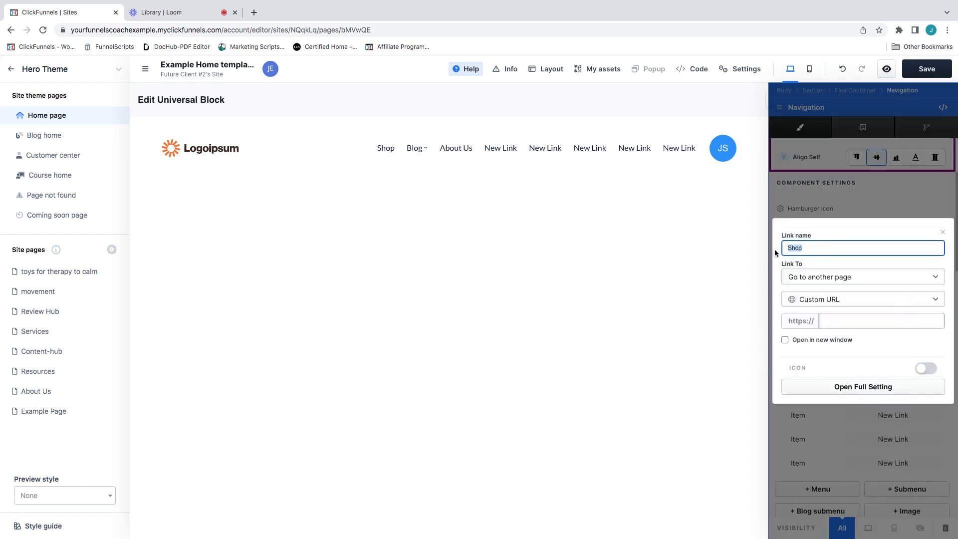
{"action": "type", "text": "Ho,e"}
{"action": "key", "text": "BackSpace"}
{"action": "key", "text": "BackSpace"}
{"action": "type", "text": "me"}
{"action": "left_click", "coordinate": [899, 210]}
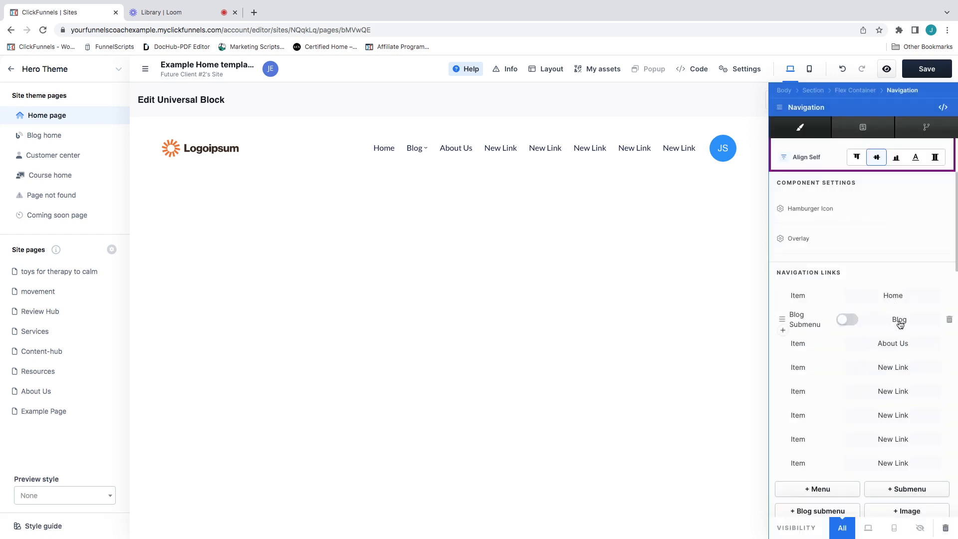
Step: Delete the Blog submenu from the navigation links and add one more link item at the end
{"action": "left_click", "coordinate": [949, 319]}
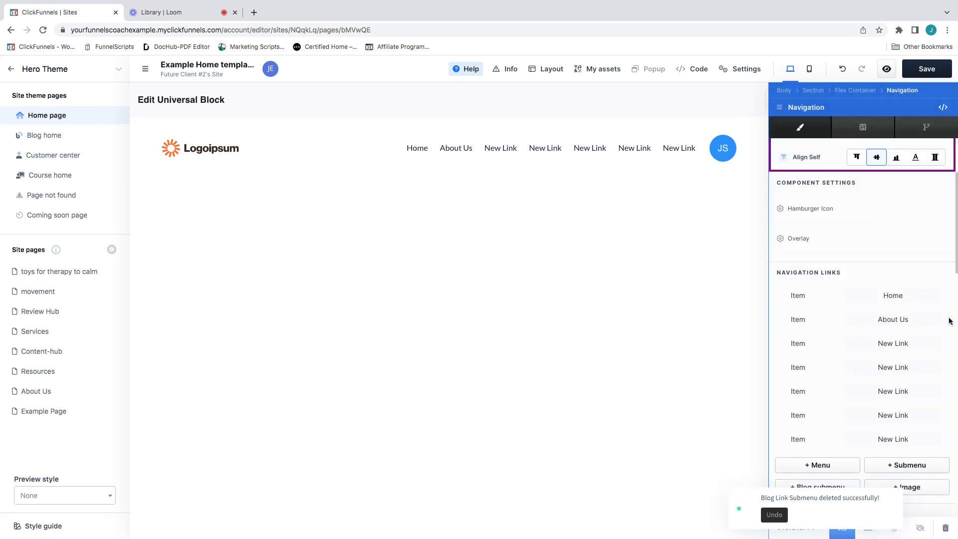
{"action": "left_click", "coordinate": [783, 449]}
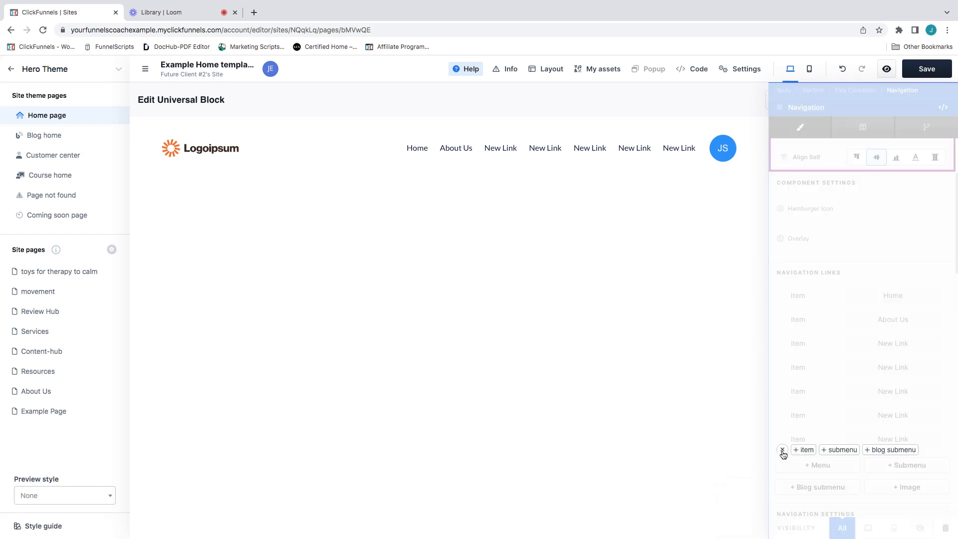
{"action": "left_click", "coordinate": [801, 451]}
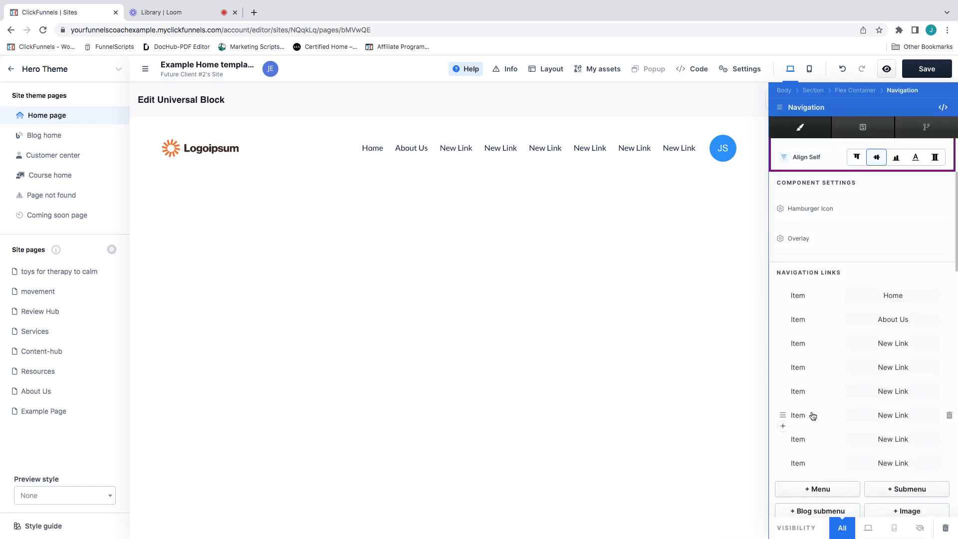
Step: Make the About Us link a Custom Action Link pointing to /about
{"action": "left_click", "coordinate": [894, 321]}
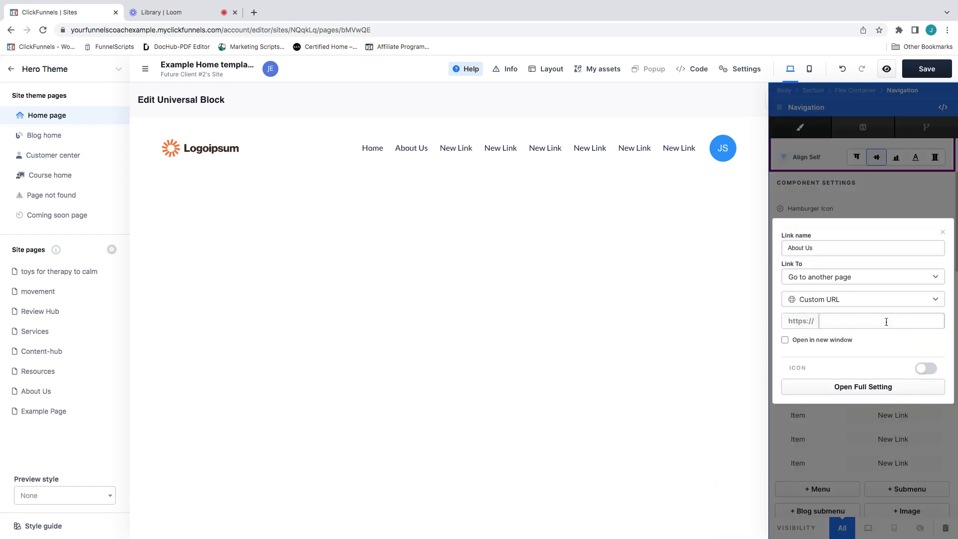
{"action": "left_click", "coordinate": [832, 306]}
{"action": "left_click", "coordinate": [830, 280]}
{"action": "left_click", "coordinate": [832, 322]}
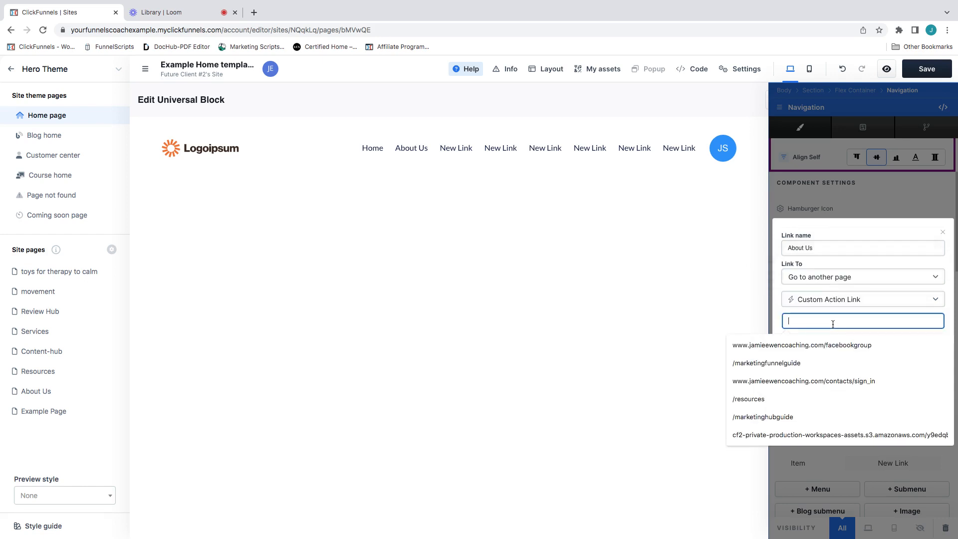
{"action": "type", "text": "."}
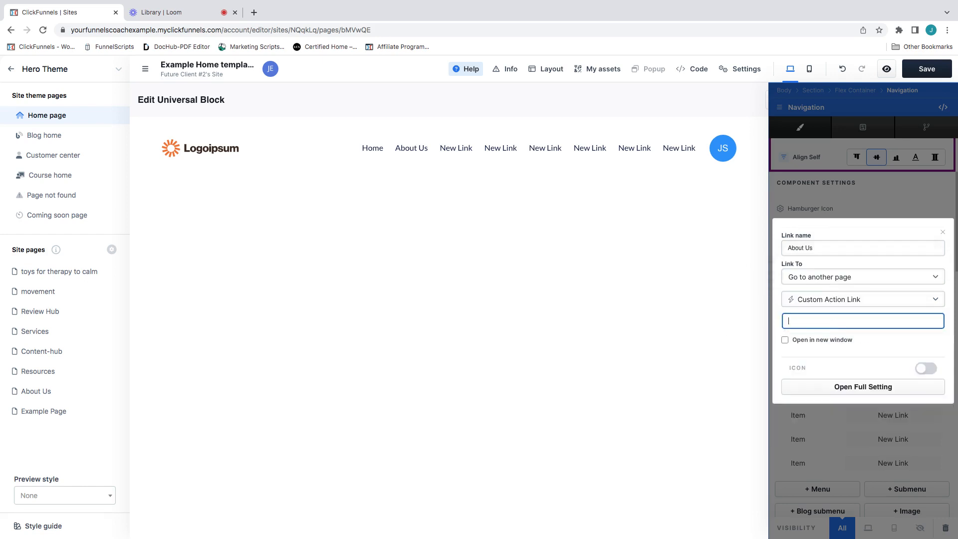
{"action": "type", "text": "/about"}
{"action": "left_click", "coordinate": [852, 213]}
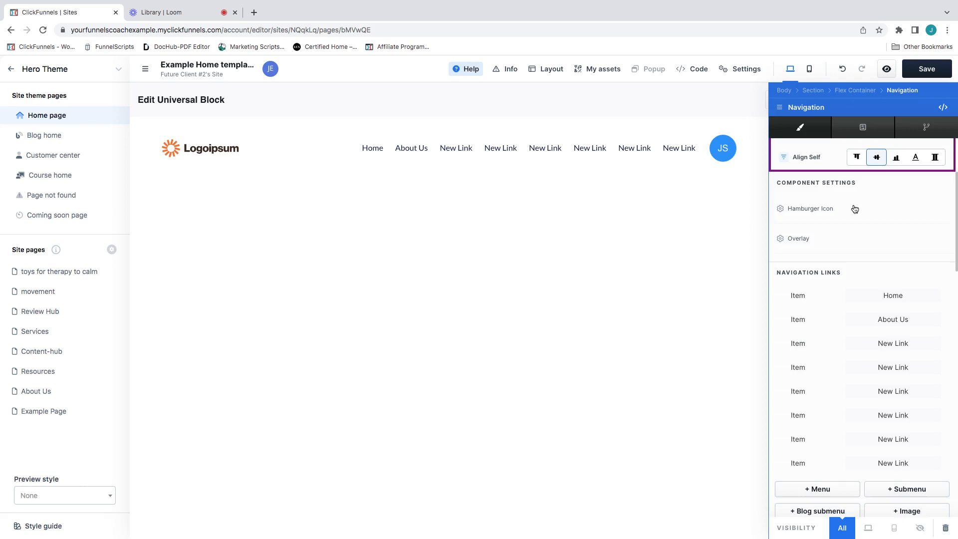
Step: Rename the first New Link item to Services and point its Custom Action Link to /services
{"action": "left_click", "coordinate": [883, 348]}
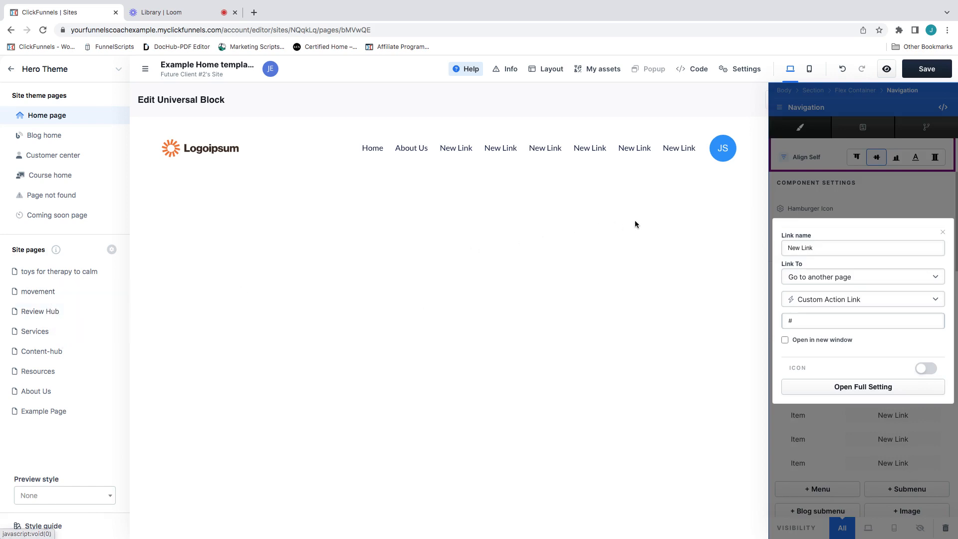
{"action": "left_click", "coordinate": [816, 248]}
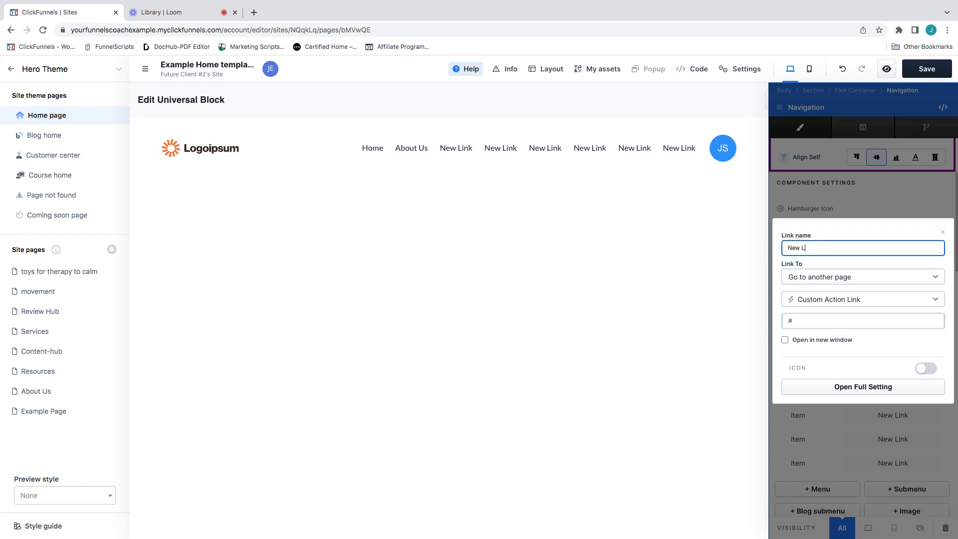
{"action": "type", "text": "Services"}
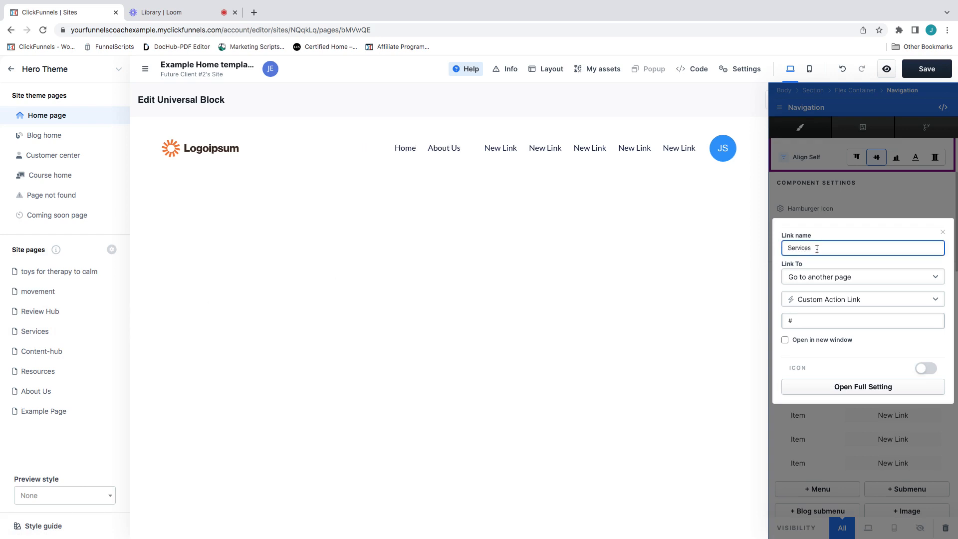
{"action": "left_click", "coordinate": [845, 277]}
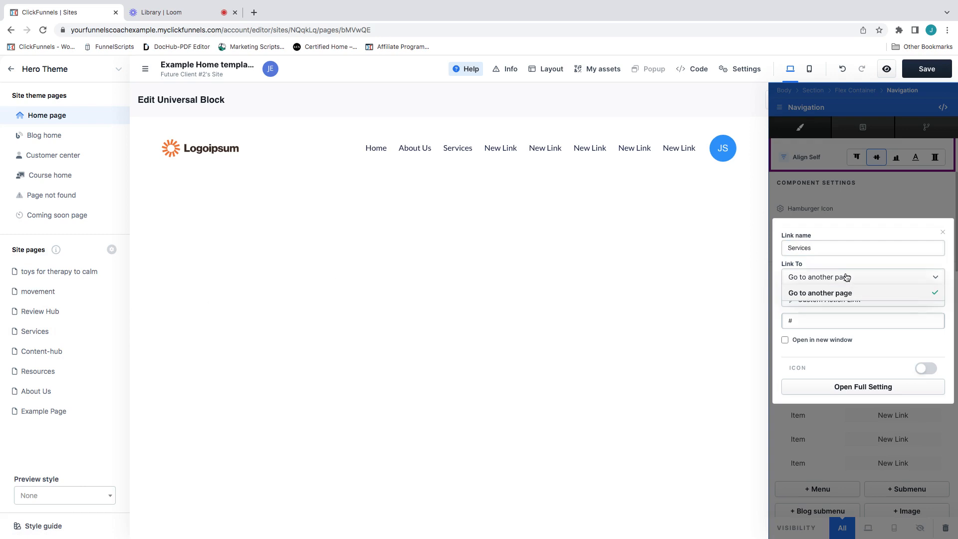
{"action": "left_click", "coordinate": [845, 277]}
{"action": "left_click", "coordinate": [855, 298]}
{"action": "left_click", "coordinate": [855, 283]}
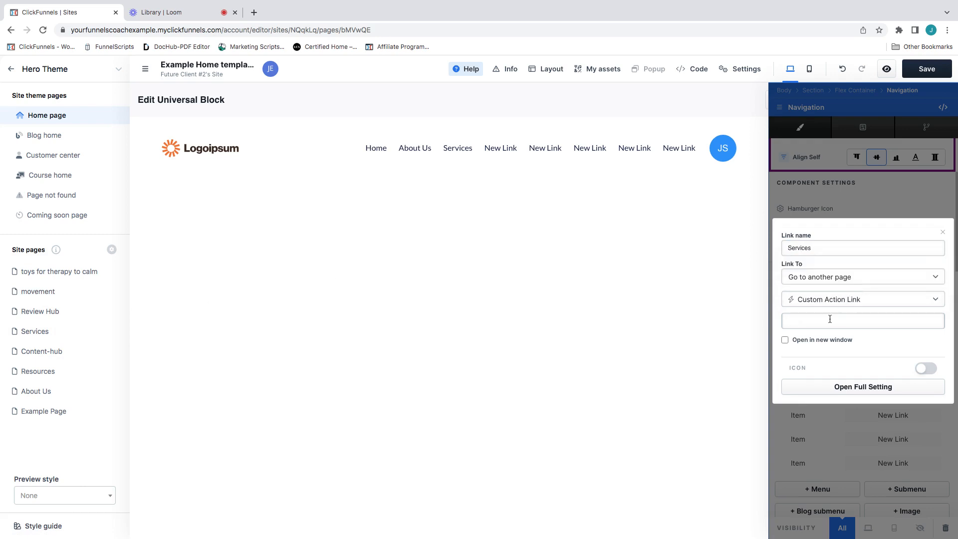
{"action": "left_click", "coordinate": [824, 323]}
{"action": "type", "text": "/services"}
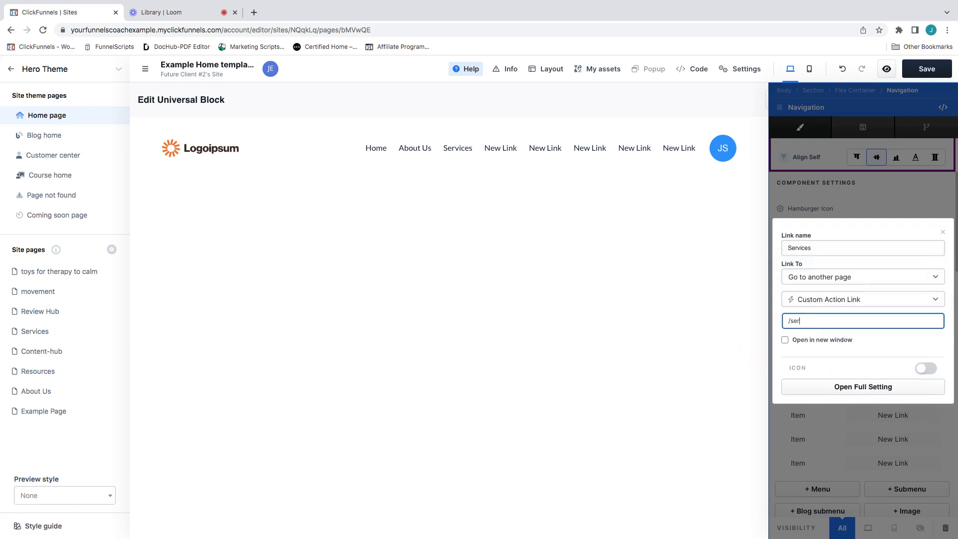
{"action": "left_click", "coordinate": [911, 205]}
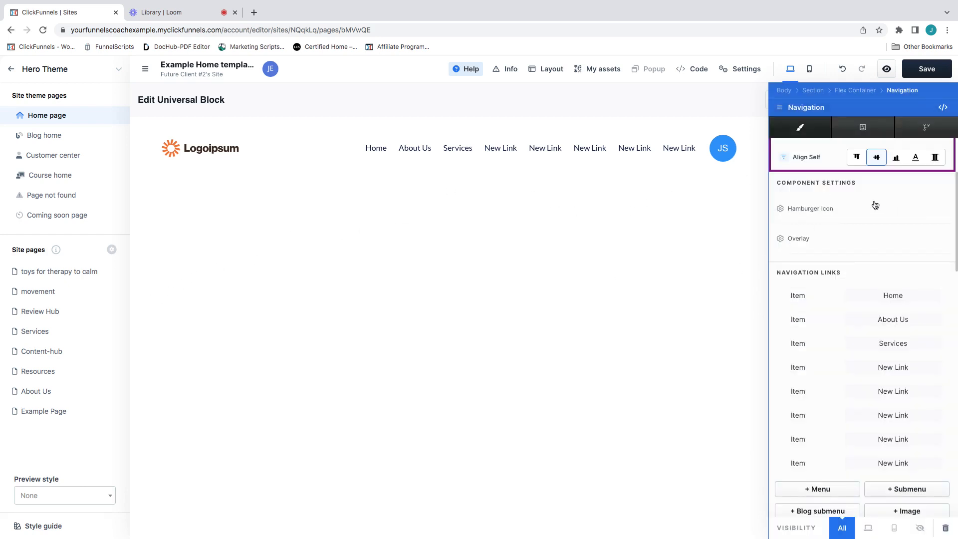
Step: Rename the New Link item after Services to Content Hub and set its link path to /content-hub
{"action": "left_click", "coordinate": [892, 367]}
{"action": "left_click_drag", "start_coordinate": [823, 249], "coordinate": [767, 246]}
{"action": "left_click", "coordinate": [888, 367]}
{"action": "left_click_drag", "start_coordinate": [820, 247], "coordinate": [763, 251]}
{"action": "type", "text": "Content Hub"}
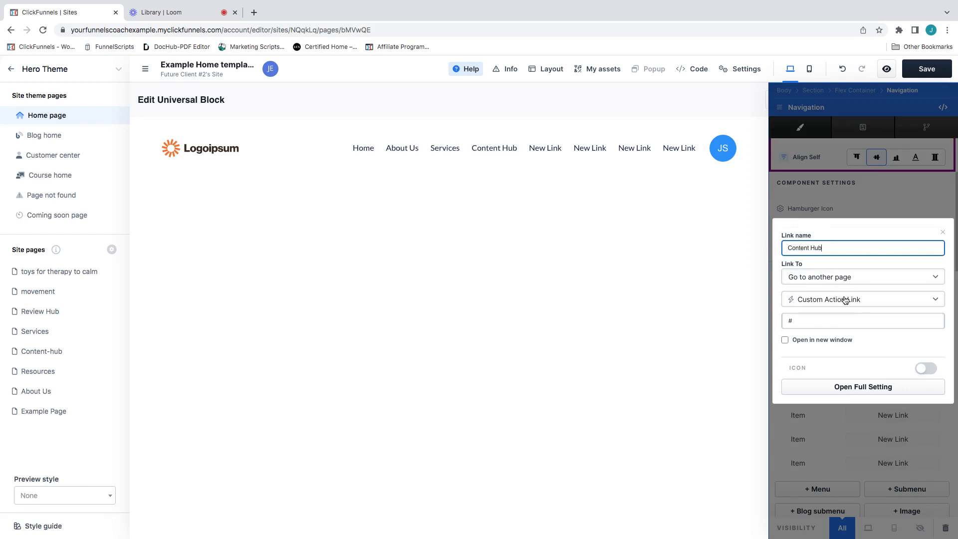
{"action": "left_click", "coordinate": [842, 313]}
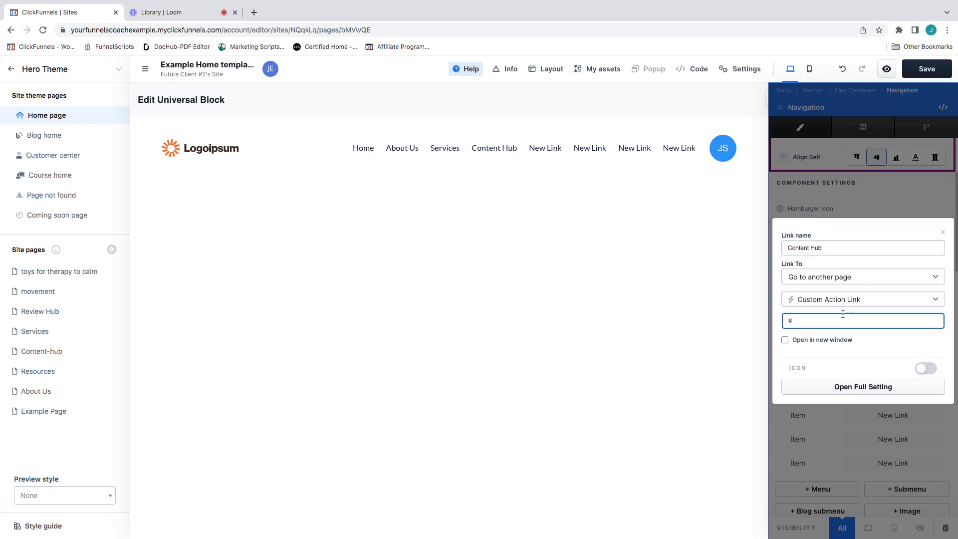
{"action": "key", "text": "BackSpace"}
{"action": "type", "text": "/content-hub"}
{"action": "left_click", "coordinate": [891, 204]}
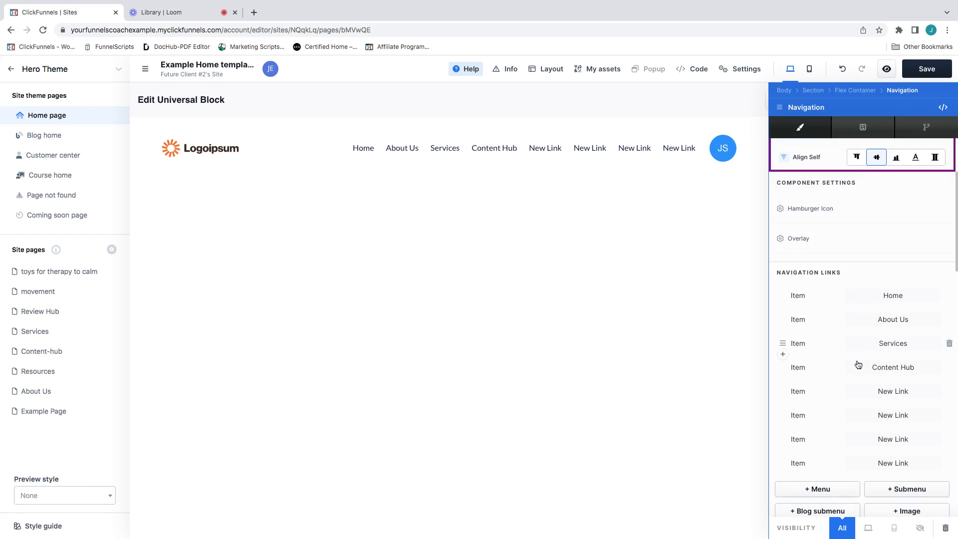
Step: Rename the New Link item after Content Hub to Resources and set its link path to /resources
{"action": "left_click", "coordinate": [883, 394]}
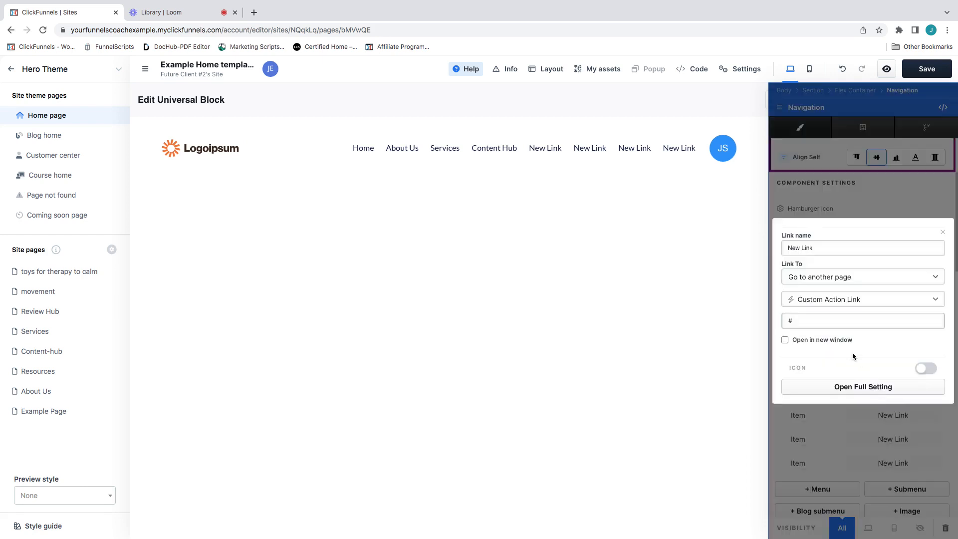
{"action": "left_click_drag", "start_coordinate": [847, 248], "coordinate": [780, 249]}
{"action": "type", "text": "R"}
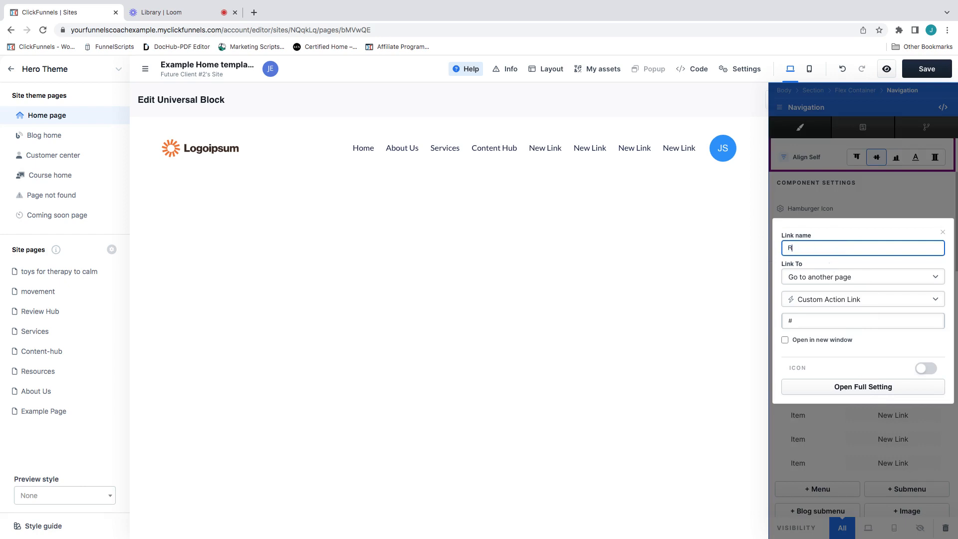
{"action": "type", "text": "esources"}
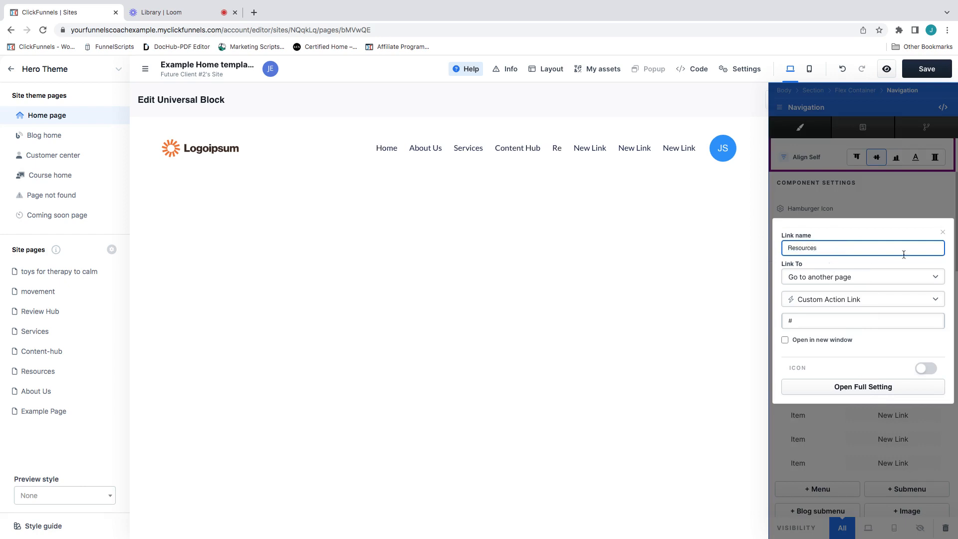
{"action": "left_click", "coordinate": [855, 321]}
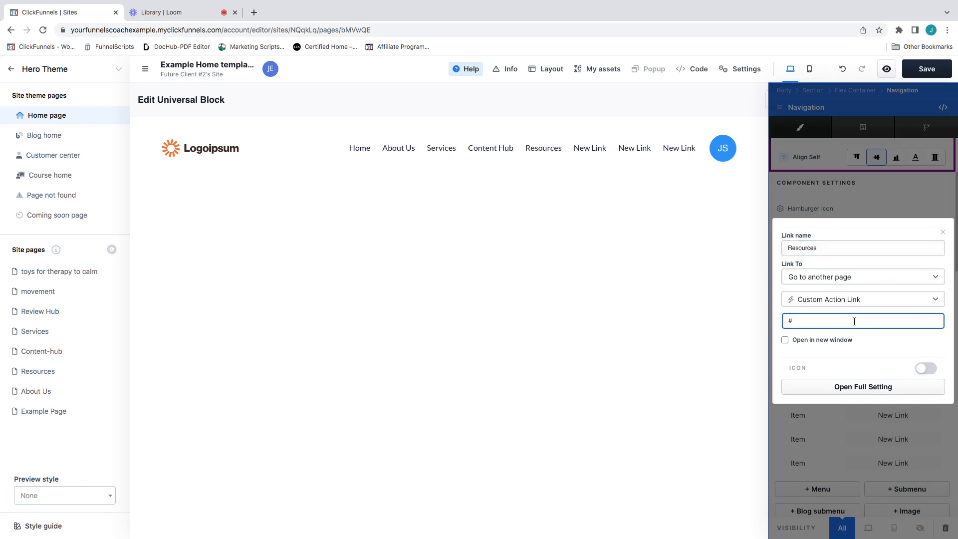
{"action": "type", "text": "/resources"}
{"action": "left_click", "coordinate": [881, 208]}
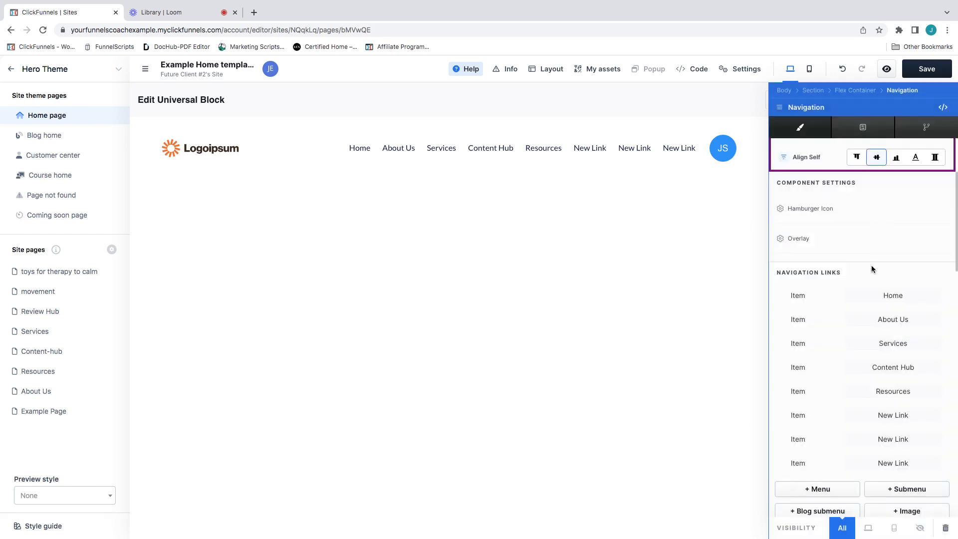
Step: Rename the New Link item after Resources to Review Hub and set its link path to /review-hub
{"action": "left_click", "coordinate": [879, 415]}
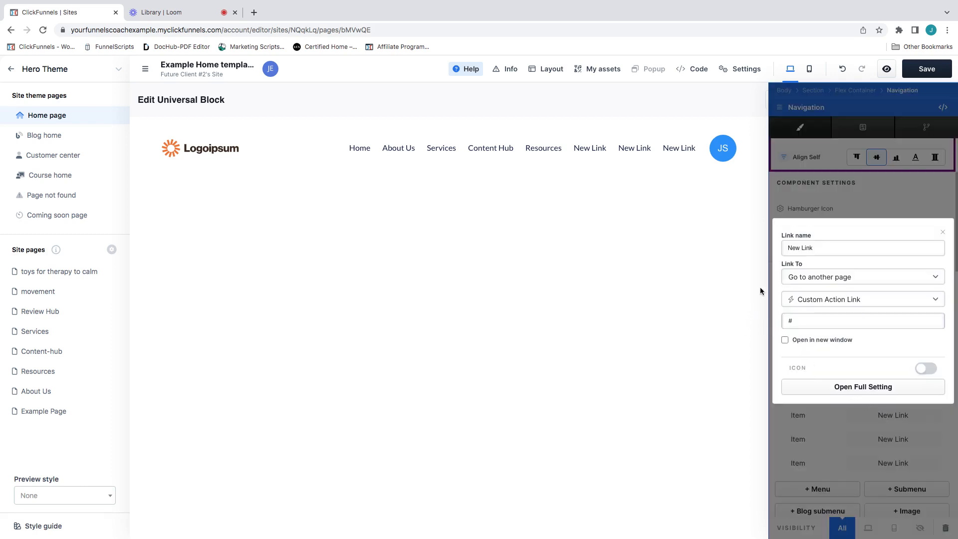
{"action": "triple_click", "coordinate": [821, 249]}
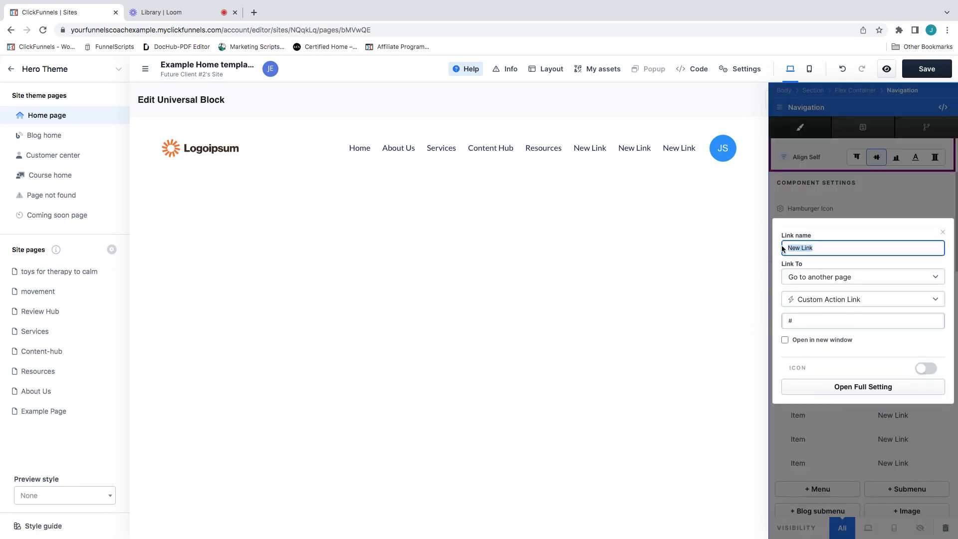
{"action": "type", "text": "Review Hub"}
{"action": "left_click", "coordinate": [791, 321]}
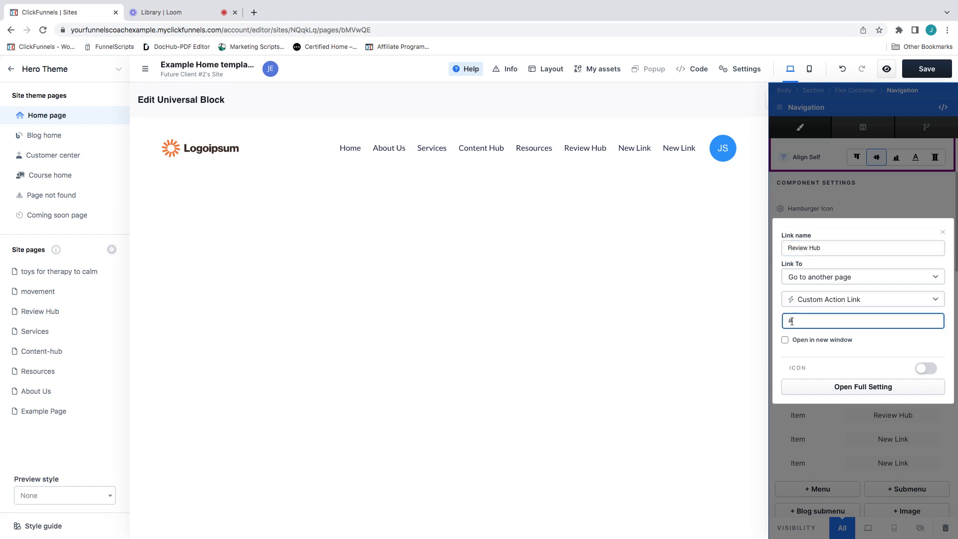
{"action": "type", "text": "/review-hub"}
{"action": "left_click", "coordinate": [854, 211]}
Step: Rename the New Link item after Review Hub to Blog and set its link path to /blog-home
{"action": "scroll", "coordinate": [878, 349], "scroll_direction": "down", "scroll_amount": 1}
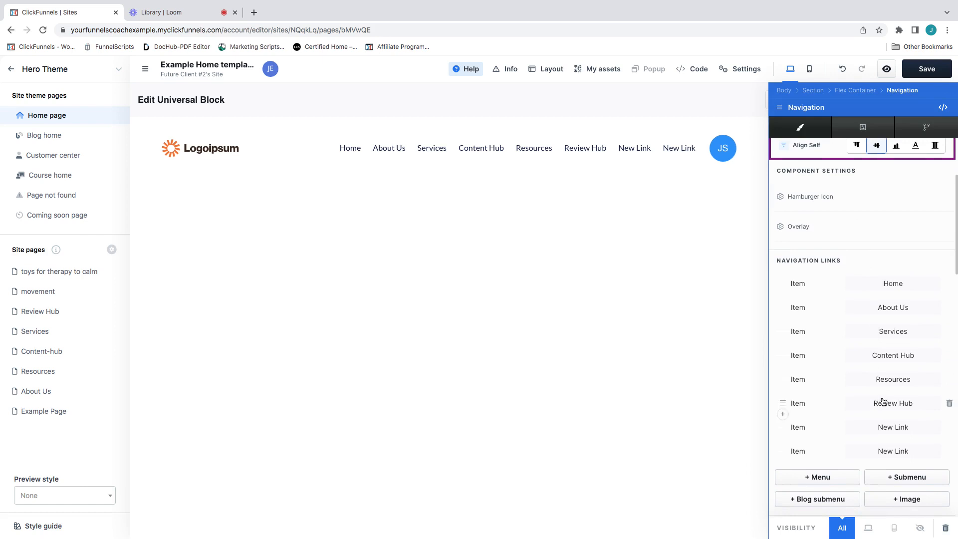
{"action": "left_click", "coordinate": [891, 430]}
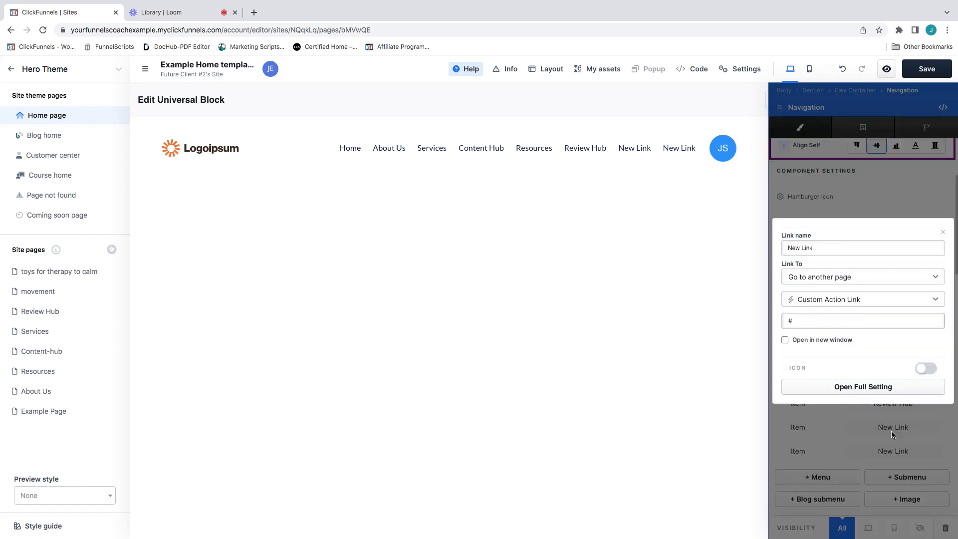
{"action": "triple_click", "coordinate": [837, 248]}
{"action": "type", "text": "Blog"}
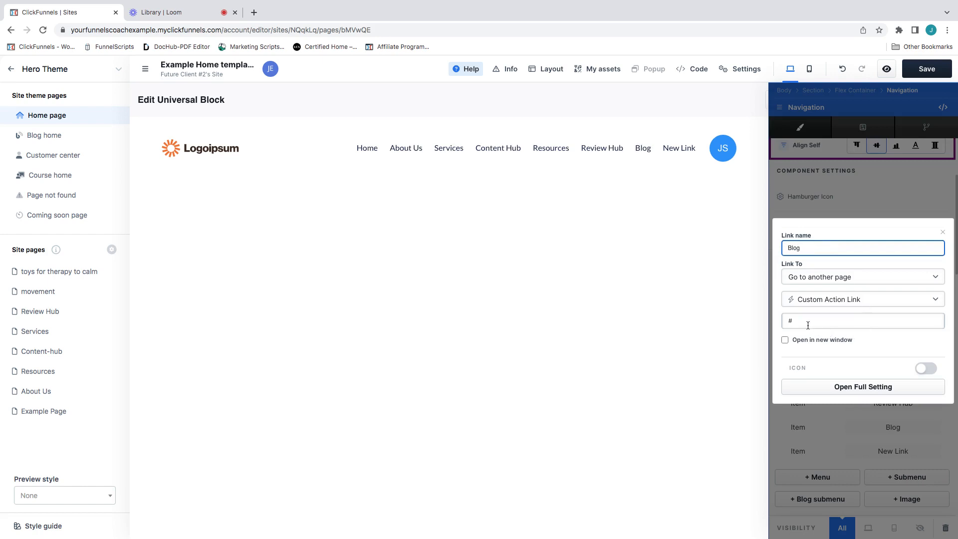
{"action": "triple_click", "coordinate": [784, 323]}
{"action": "type", "text": "/blog-home"}
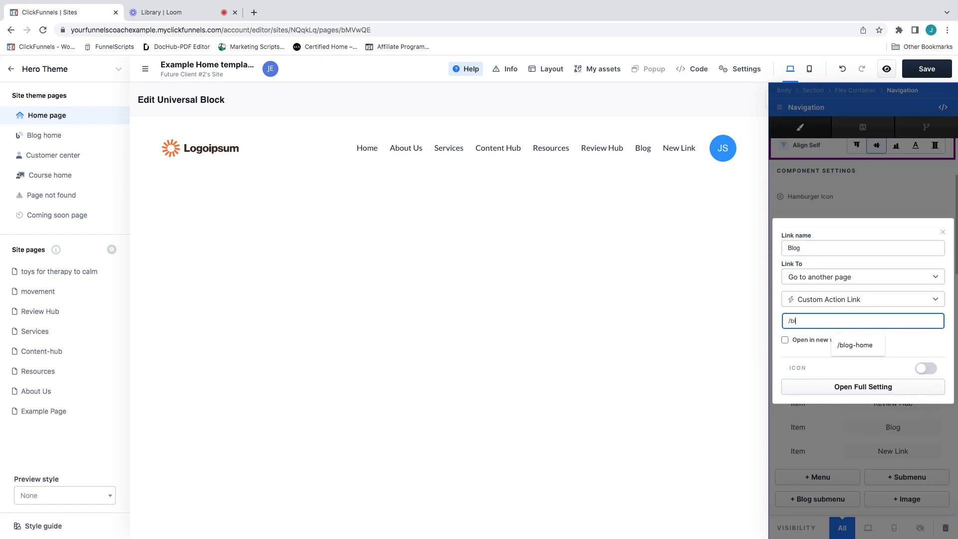
{"action": "left_click", "coordinate": [846, 345]}
{"action": "left_click", "coordinate": [842, 220]}
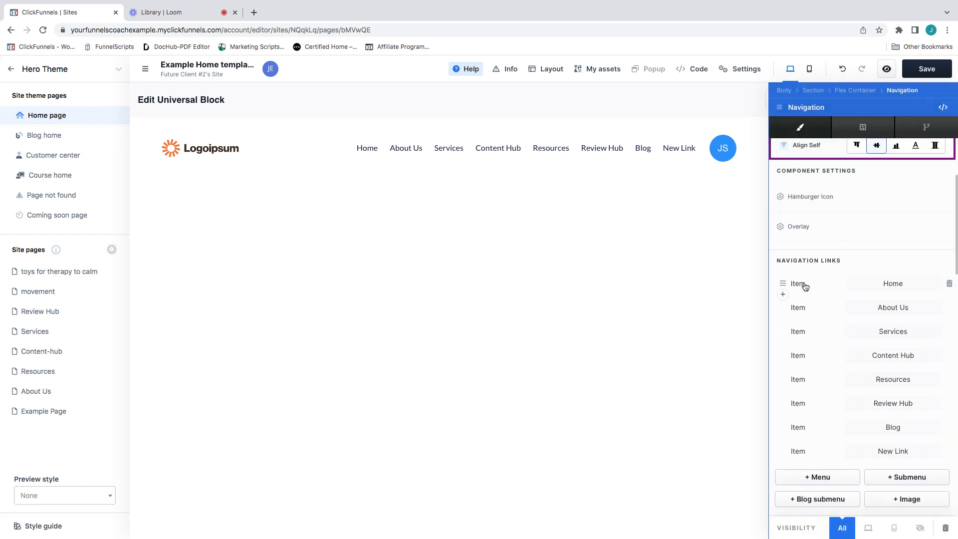
Step: Rename the last New Link item to Movement and set its link path to /movement
{"action": "left_click", "coordinate": [887, 451]}
{"action": "left_click_drag", "start_coordinate": [823, 249], "coordinate": [787, 248]}
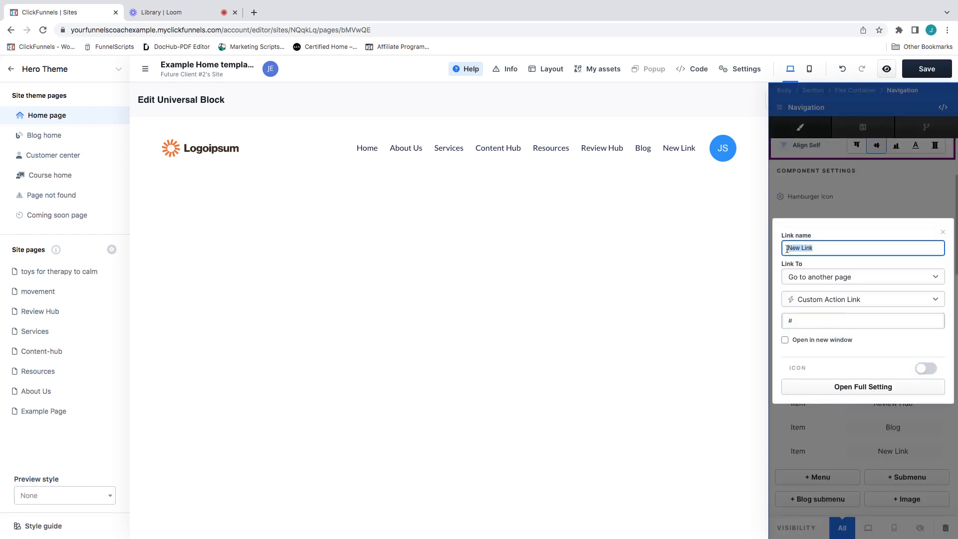
{"action": "type", "text": "commun"}
{"action": "key", "text": "BackSpace"}
{"action": "key", "text": "BackSpace"}
{"action": "key", "text": "BackSpace"}
{"action": "key", "text": "BackSpace"}
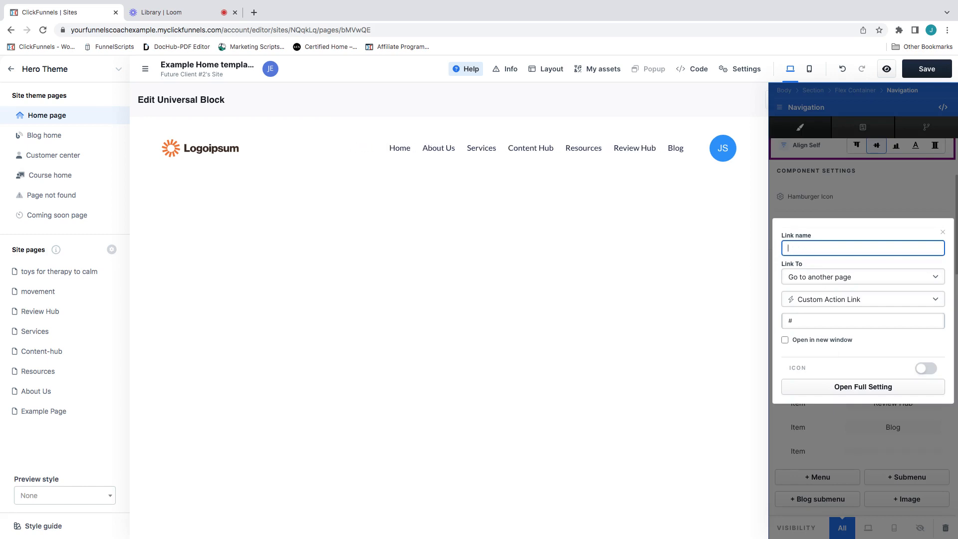
{"action": "type", "text": "Movement"}
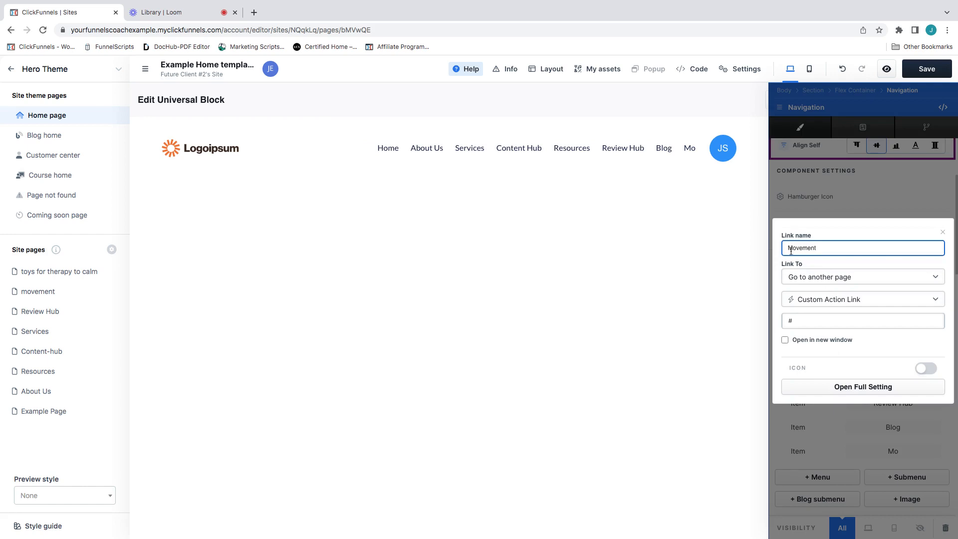
{"action": "left_click", "coordinate": [814, 321]}
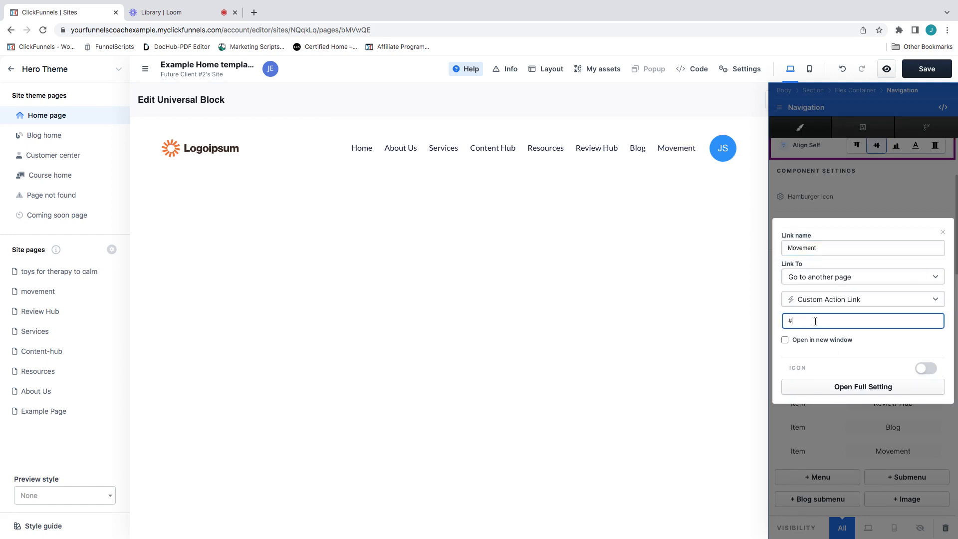
{"action": "type", "text": "/movement"}
{"action": "left_click", "coordinate": [906, 194]}
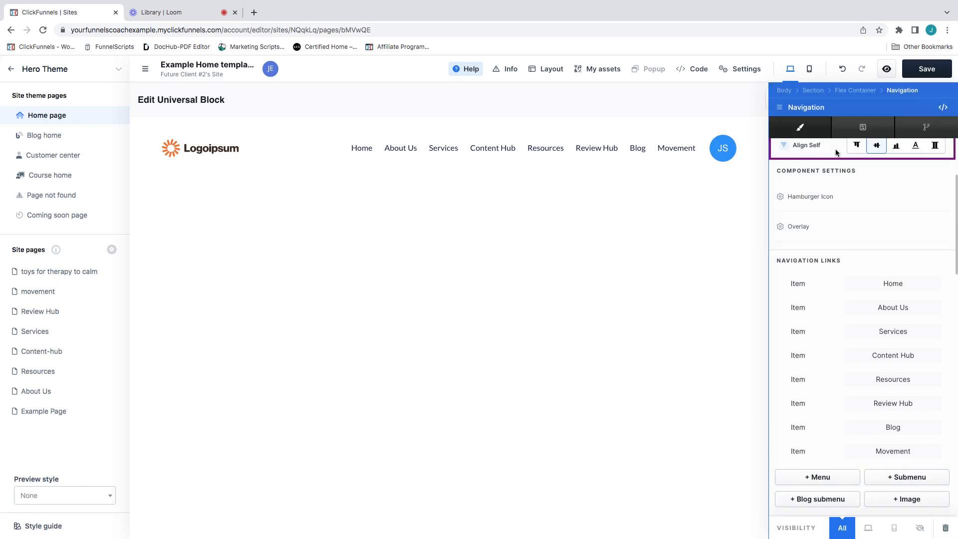
Step: Close the navigation settings and save the universal block with its updated links
{"action": "scroll", "coordinate": [877, 165], "scroll_direction": "down", "scroll_amount": 3}
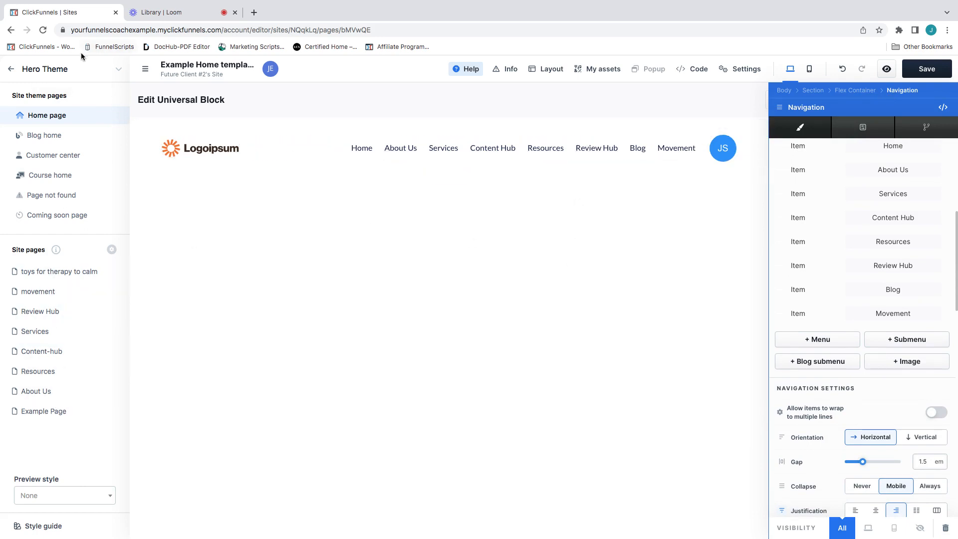
{"action": "left_click", "coordinate": [655, 199]}
{"action": "left_click", "coordinate": [920, 72]}
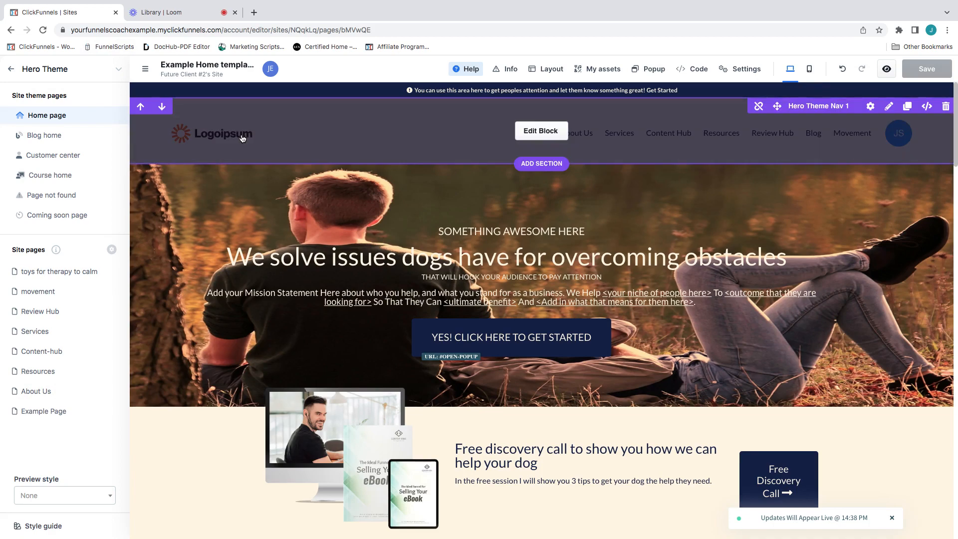
Step: Reopen the navigation block to view the logo's image settings and image gallery, then exit by discarding changes
{"action": "left_click", "coordinate": [526, 134]}
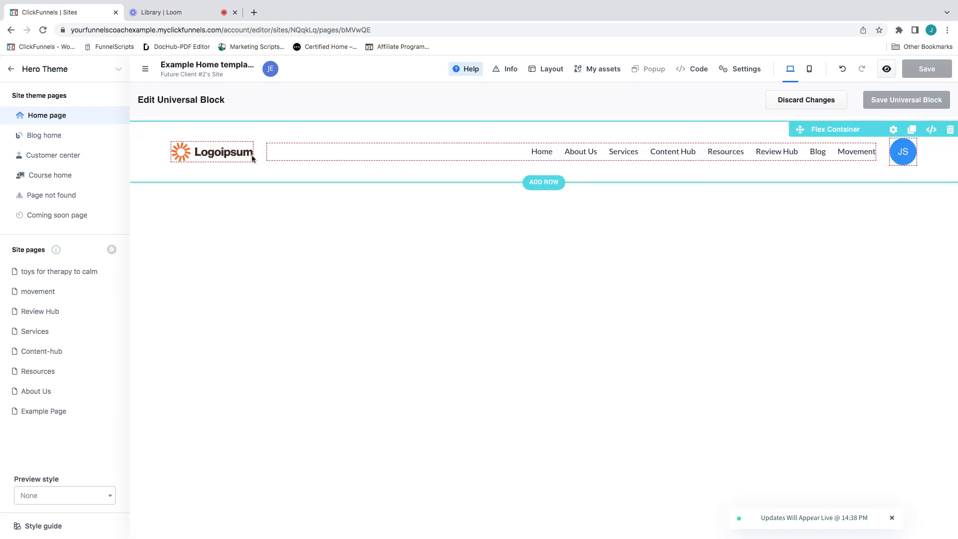
{"action": "left_click", "coordinate": [248, 154]}
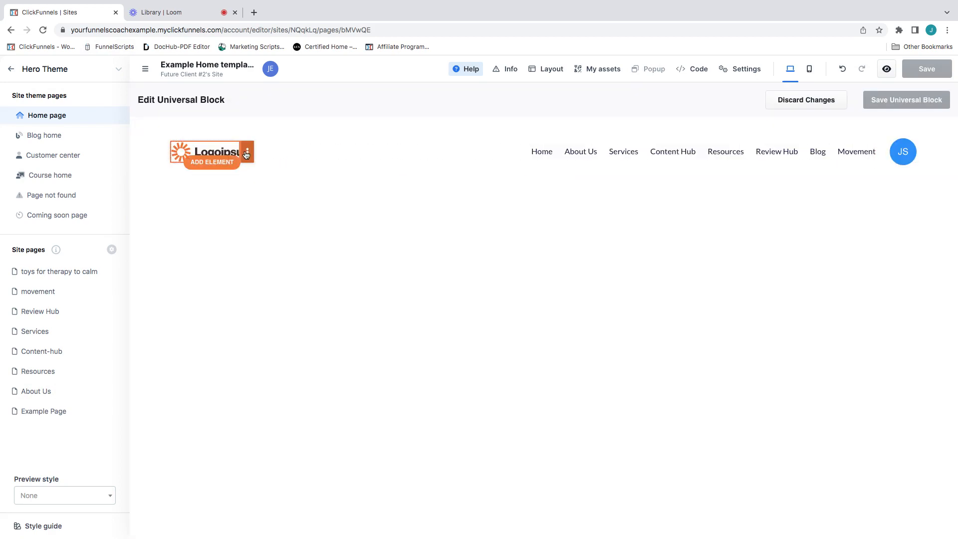
{"action": "left_click", "coordinate": [247, 153]}
{"action": "left_click", "coordinate": [247, 153]}
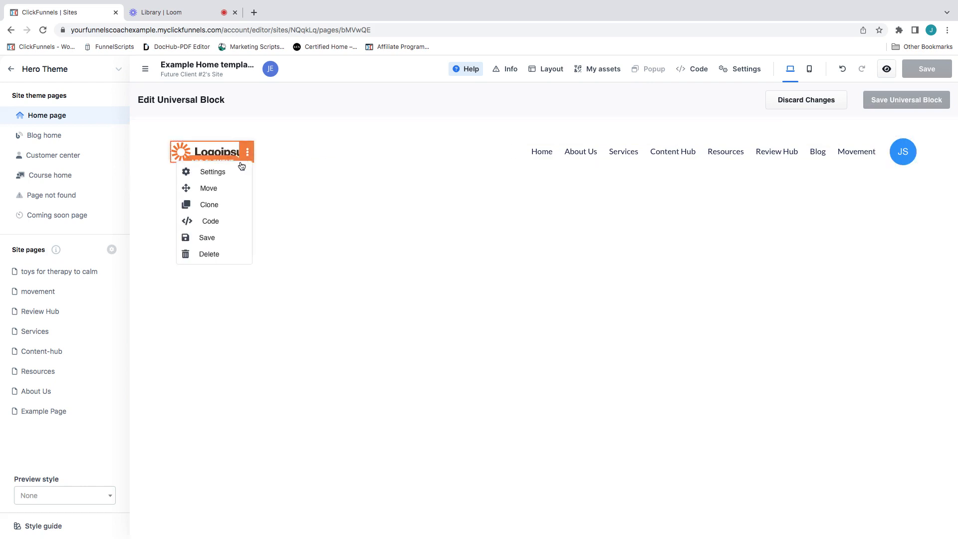
{"action": "left_click", "coordinate": [237, 171]}
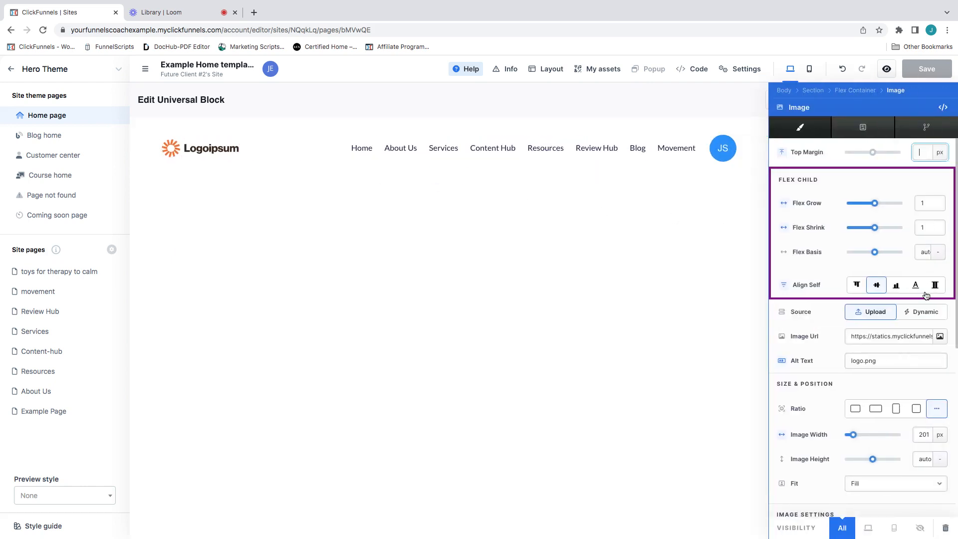
{"action": "left_click", "coordinate": [939, 336]}
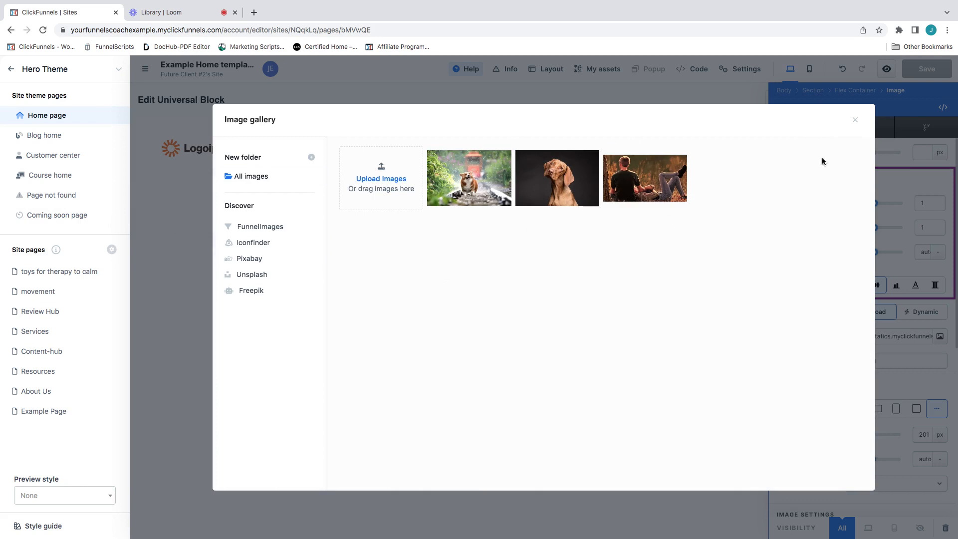
{"action": "left_click", "coordinate": [855, 121]}
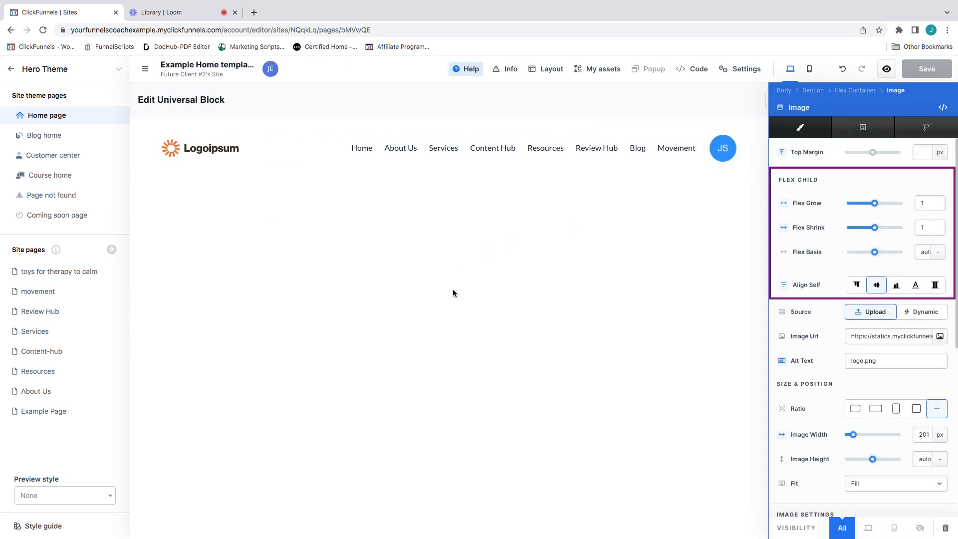
{"action": "left_click", "coordinate": [475, 281]}
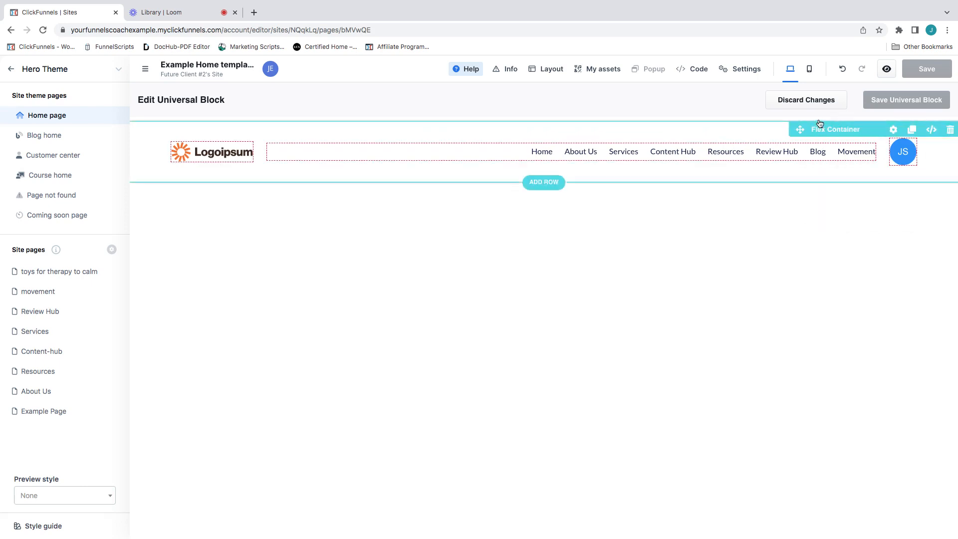
{"action": "left_click", "coordinate": [807, 102]}
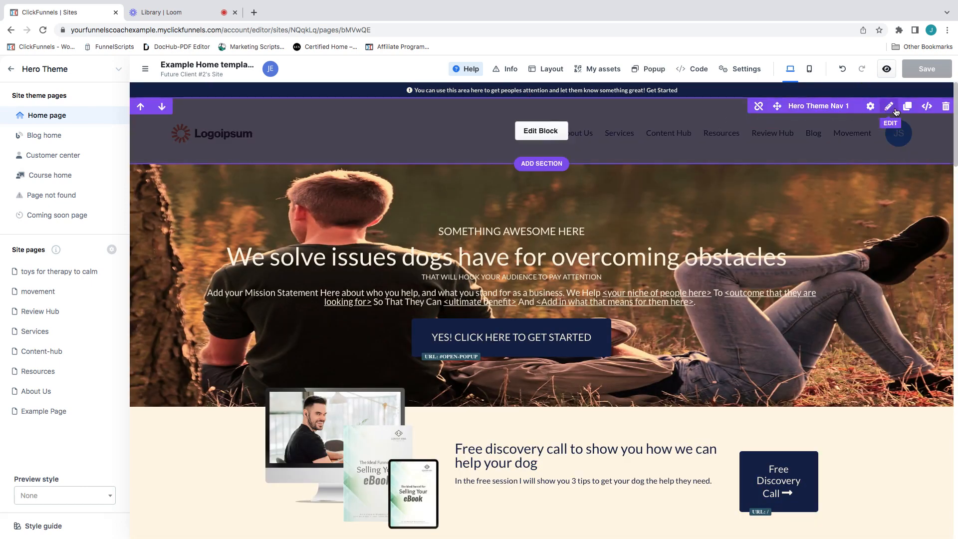
Step: Set the paint of the navigation block's flex container to Colored Background and save the universal block
{"action": "left_click", "coordinate": [869, 106]}
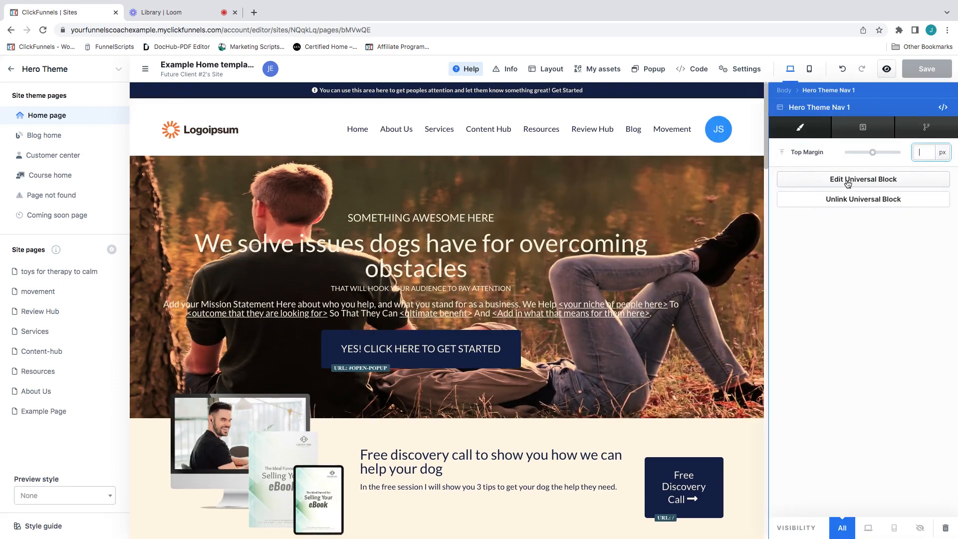
{"action": "left_click", "coordinate": [848, 179]}
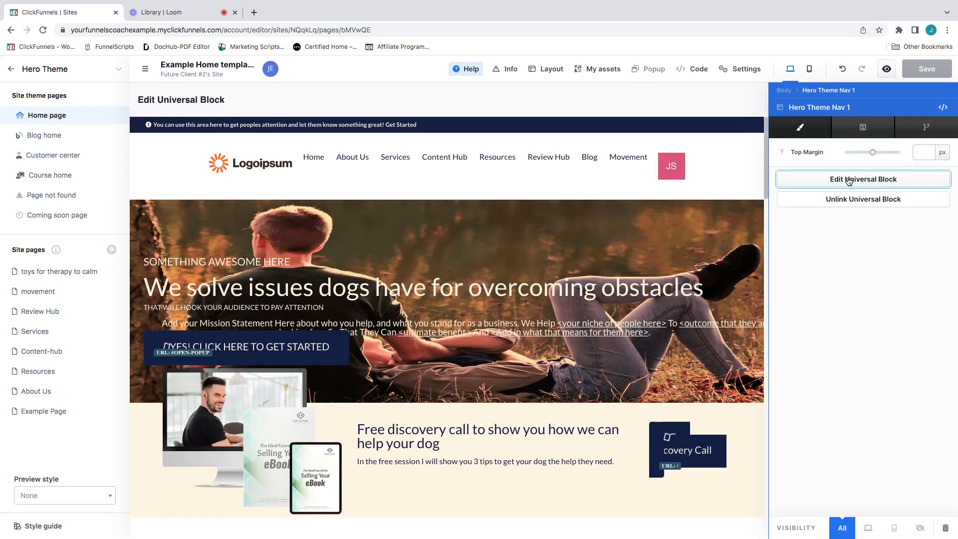
{"action": "left_click", "coordinate": [892, 131]}
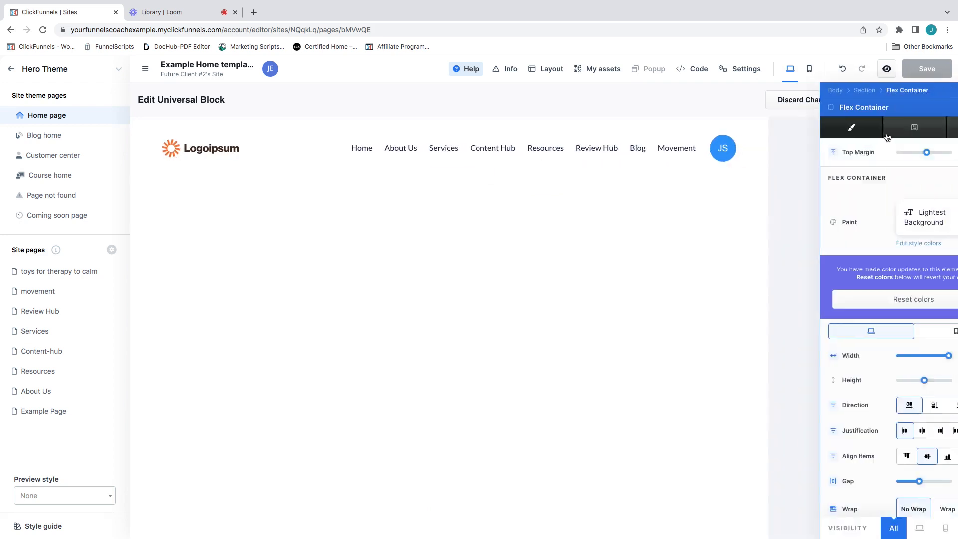
{"action": "left_click", "coordinate": [907, 223]}
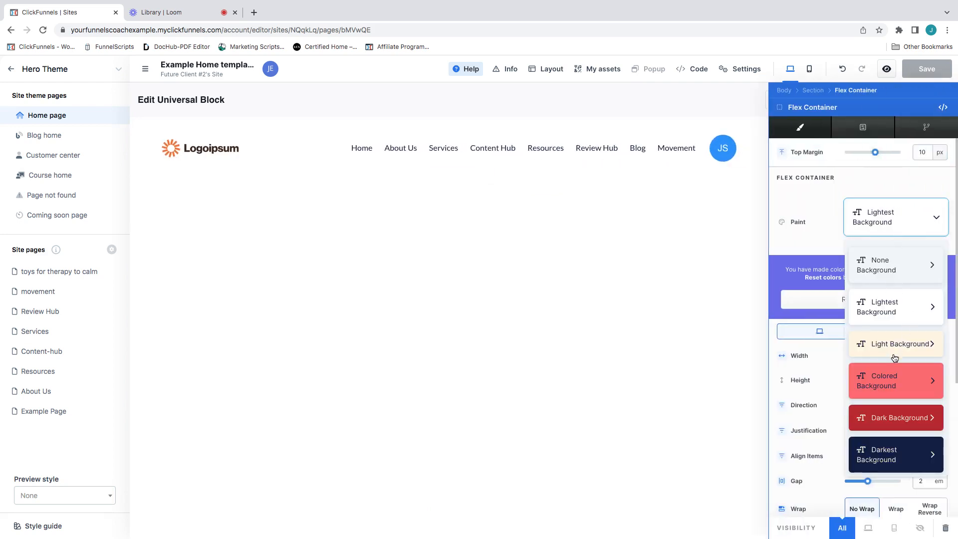
{"action": "left_click", "coordinate": [893, 416]}
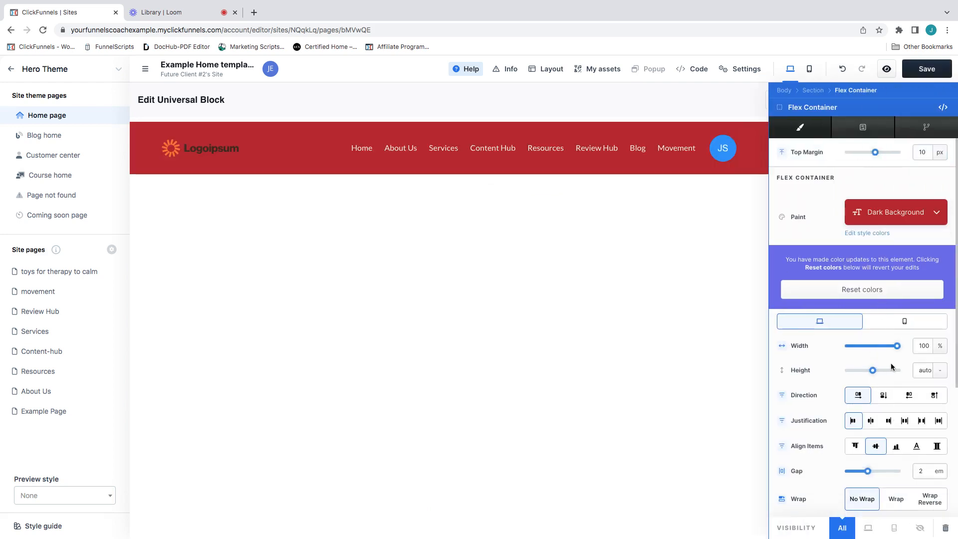
{"action": "left_click", "coordinate": [892, 220]}
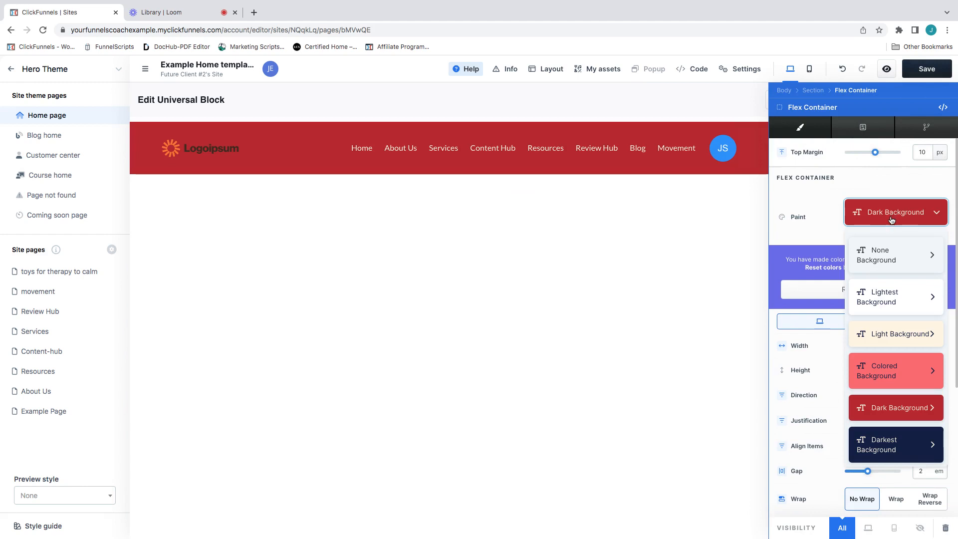
{"action": "left_click", "coordinate": [890, 379]}
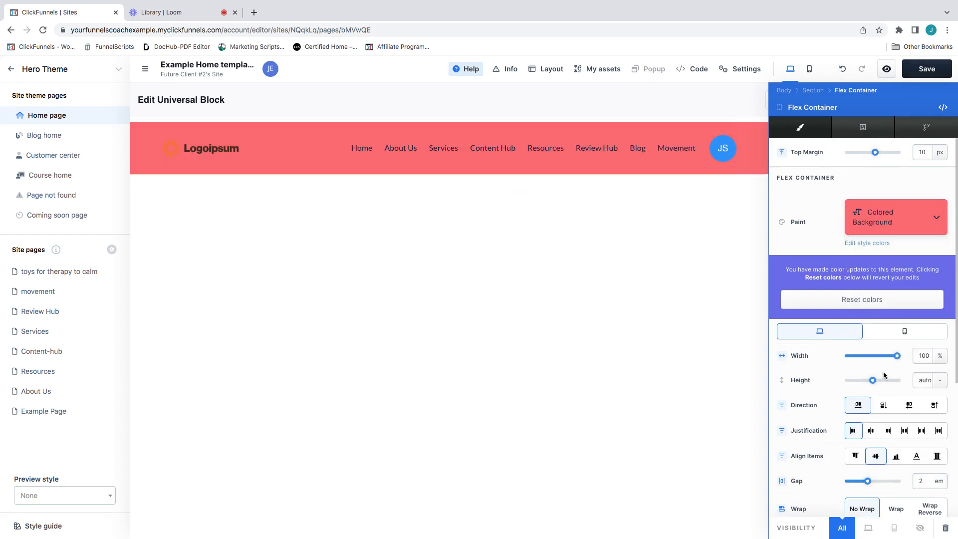
{"action": "left_click", "coordinate": [728, 260]}
{"action": "left_click", "coordinate": [913, 102]}
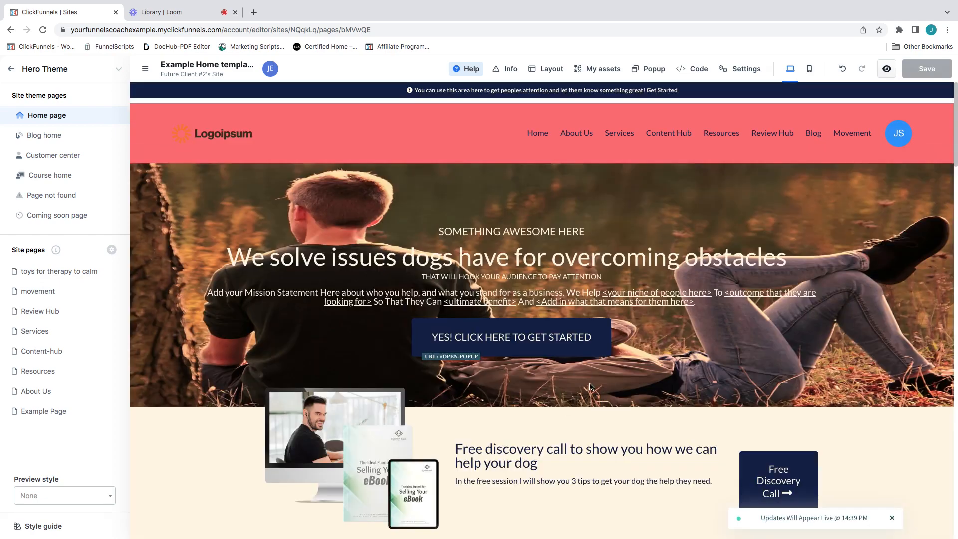
Step: Review the home page's sections below the navigation, down to the Free Facebook Group offer
{"action": "scroll", "coordinate": [549, 355], "scroll_direction": "down", "scroll_amount": 20}
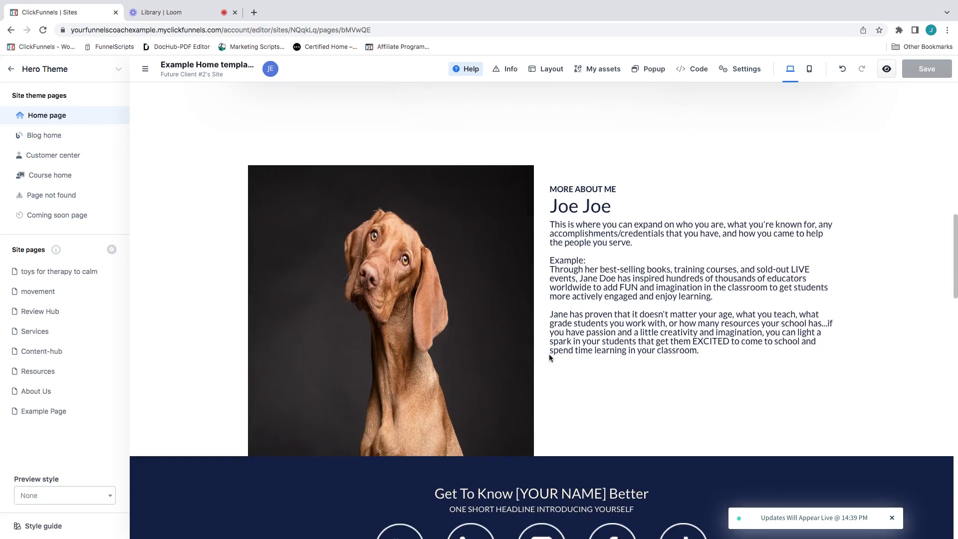
{"action": "scroll", "coordinate": [549, 355], "scroll_direction": "down", "scroll_amount": 10}
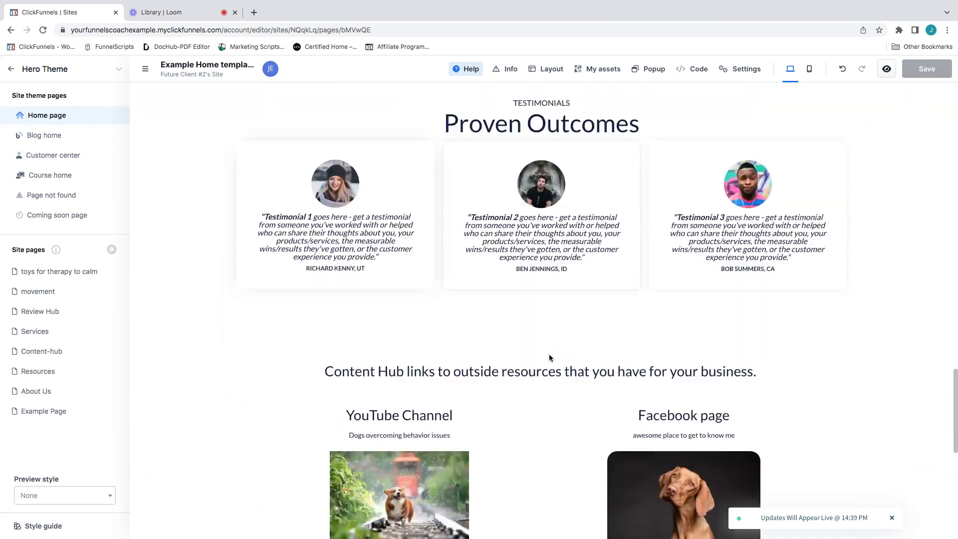
{"action": "scroll", "coordinate": [585, 218], "scroll_direction": "down", "scroll_amount": 4}
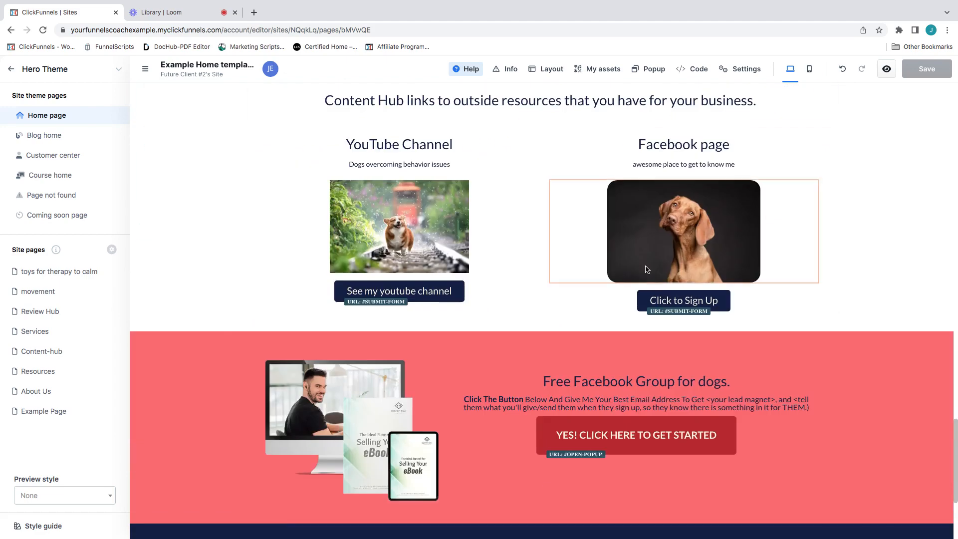
{"action": "scroll", "coordinate": [645, 269], "scroll_direction": "up", "scroll_amount": 8}
{"action": "scroll", "coordinate": [646, 269], "scroll_direction": "up", "scroll_amount": 20}
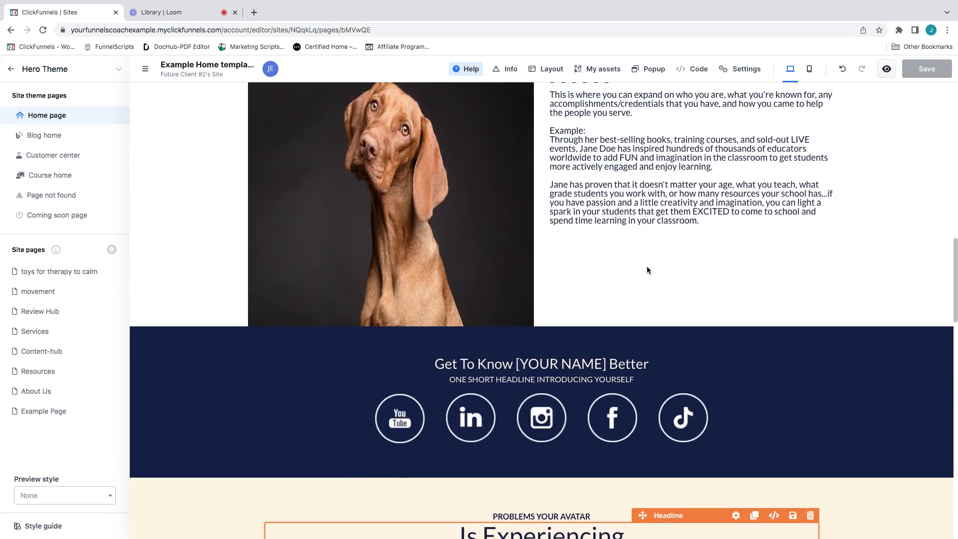
Step: Open the footer universal block for editing and bring up the settings of its PAGES navigation list
{"action": "scroll", "coordinate": [648, 269], "scroll_direction": "up", "scroll_amount": 7}
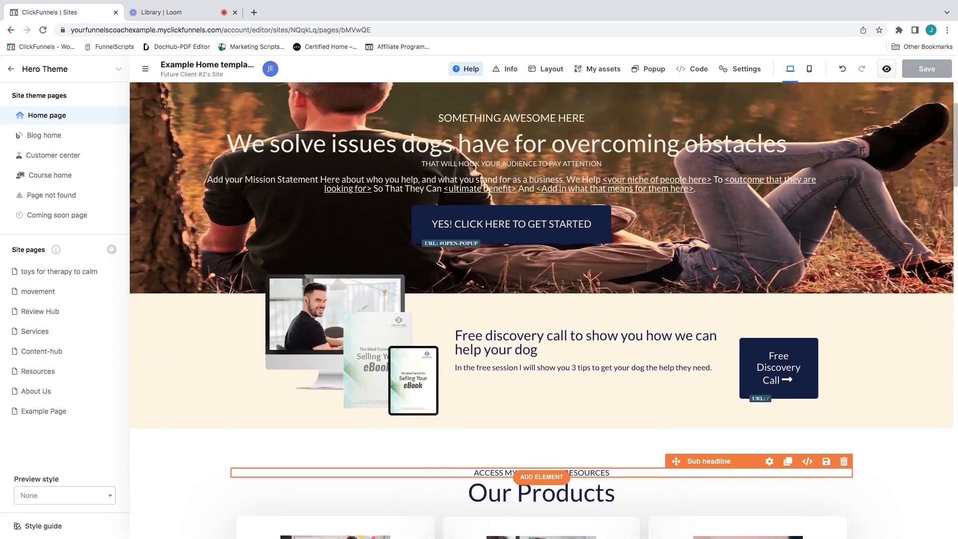
{"action": "scroll", "coordinate": [609, 225], "scroll_direction": "down", "scroll_amount": 20}
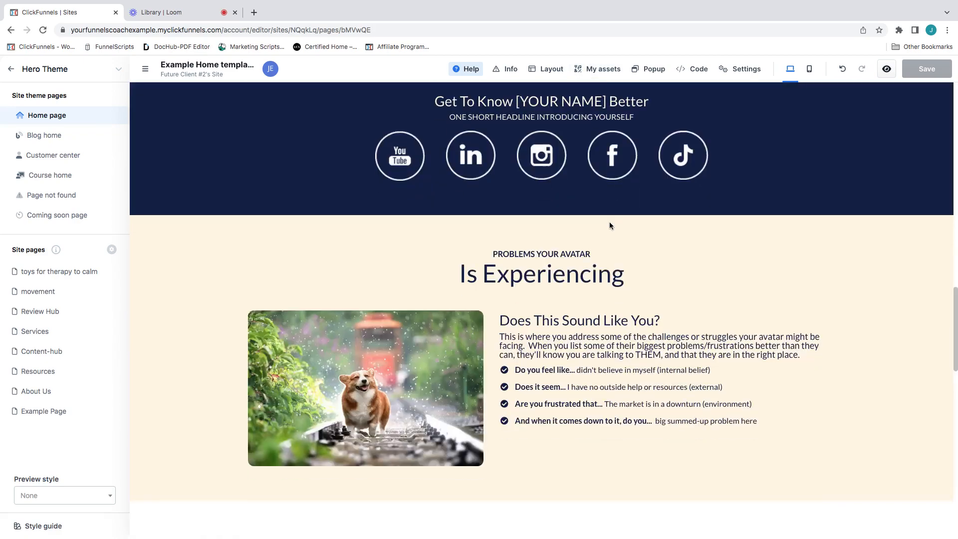
{"action": "scroll", "coordinate": [609, 225], "scroll_direction": "down", "scroll_amount": 10}
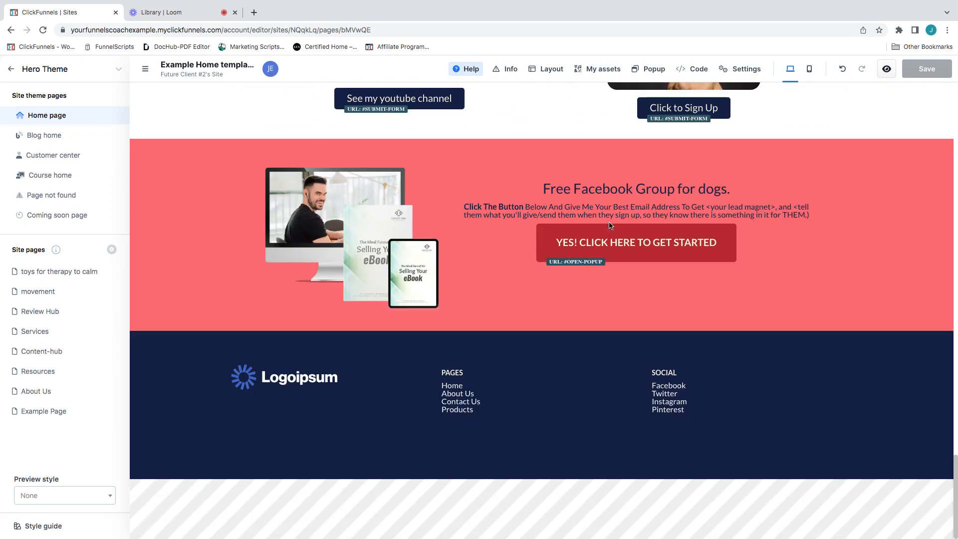
{"action": "left_click", "coordinate": [532, 405]}
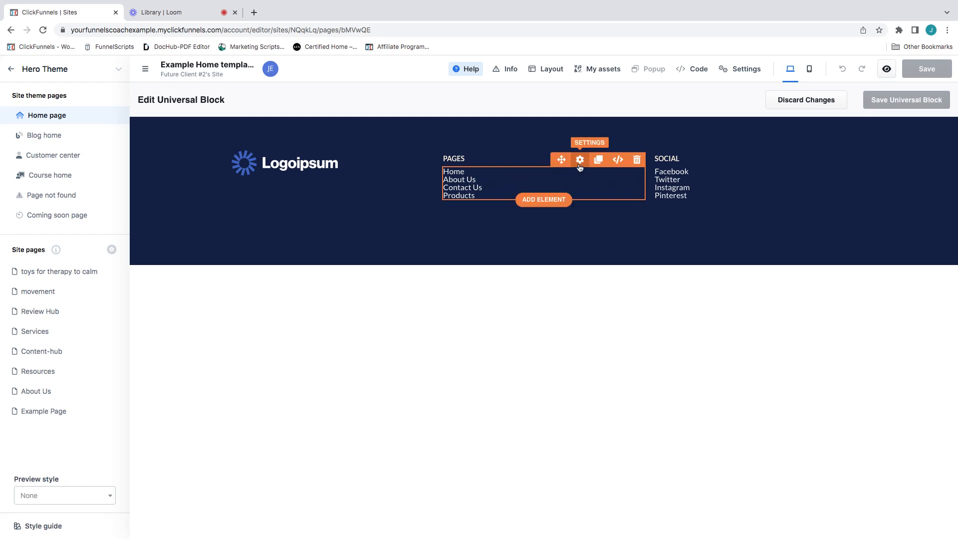
{"action": "left_click", "coordinate": [580, 160]}
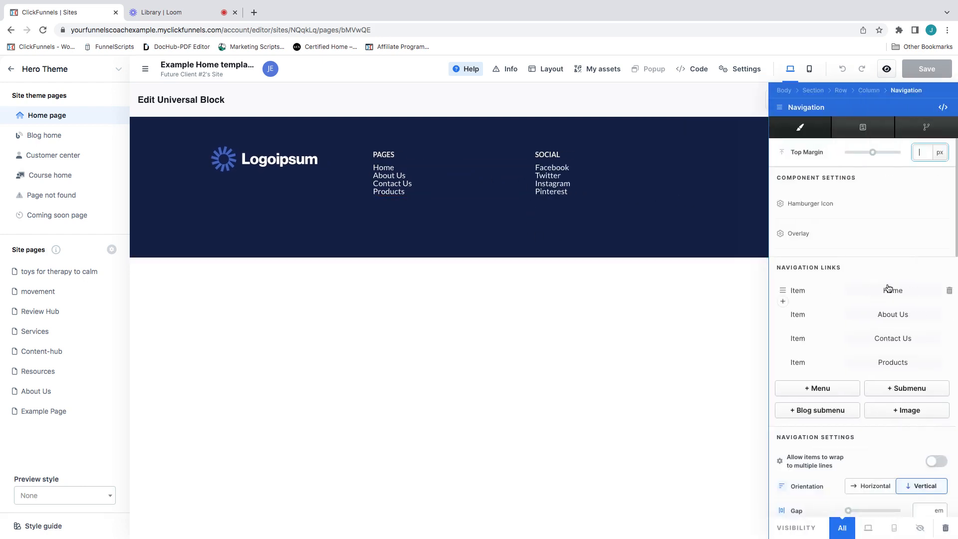
Step: Rename the footer's Contact Us link to "movement", set its custom action link to /movement, and turn off opening in a new window
{"action": "left_click", "coordinate": [893, 340]}
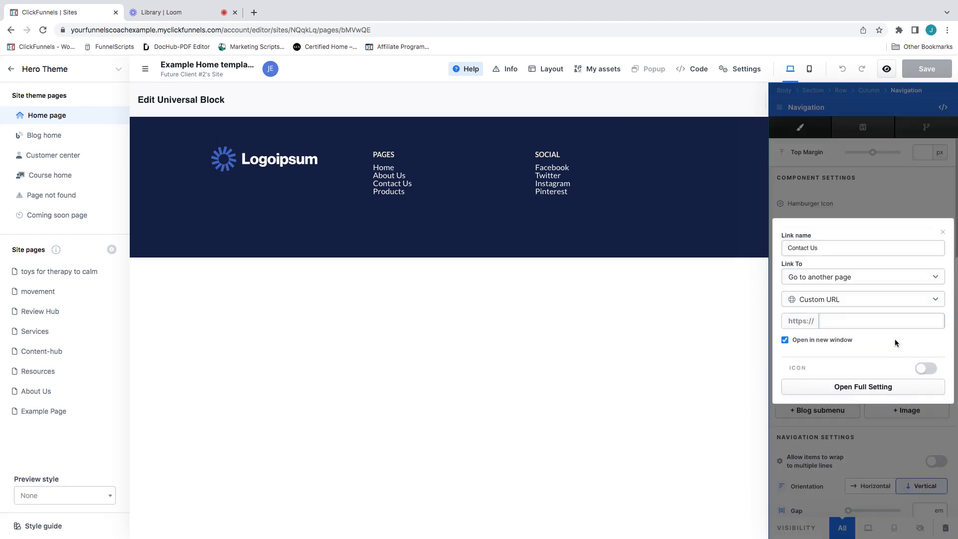
{"action": "triple_click", "coordinate": [838, 252]}
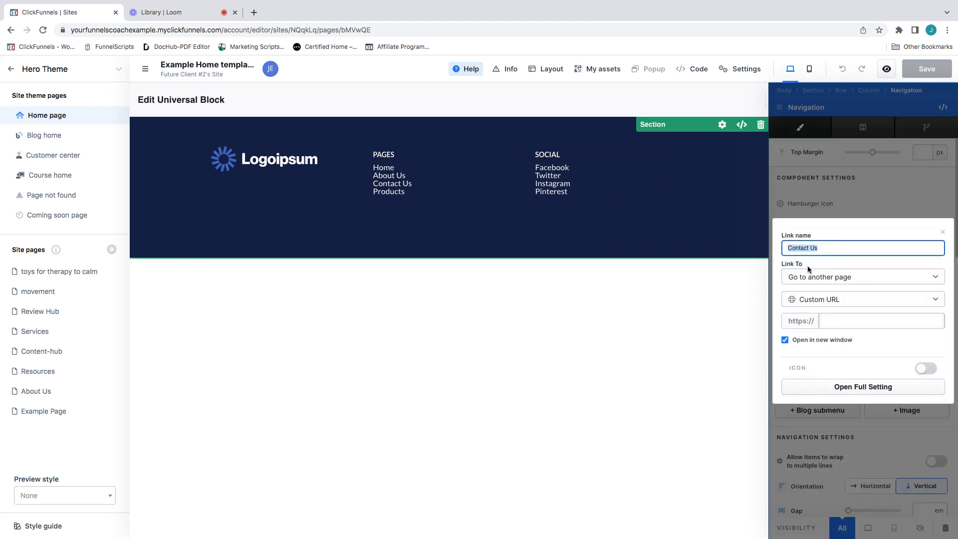
{"action": "type", "text": "movement"}
{"action": "left_click", "coordinate": [847, 299]}
{"action": "left_click", "coordinate": [840, 282]}
{"action": "left_click", "coordinate": [838, 324]}
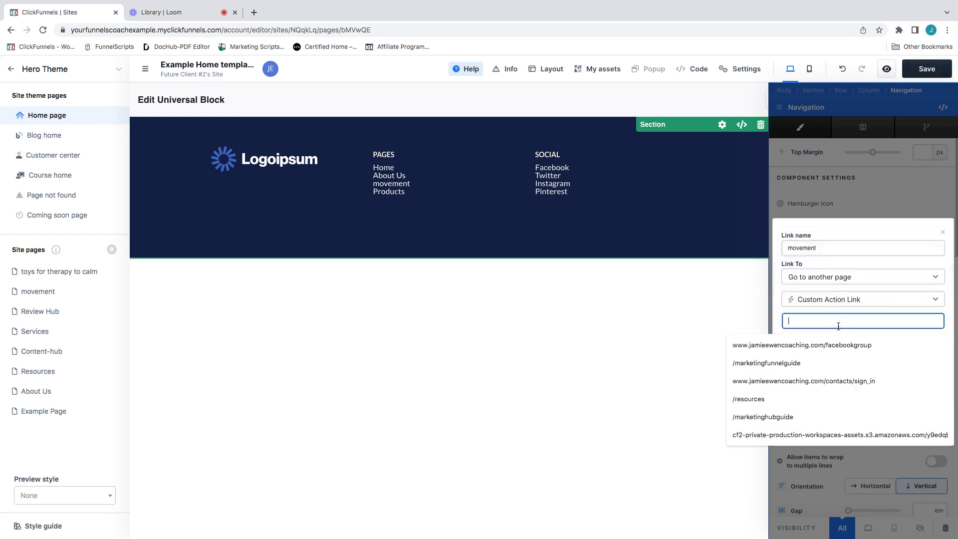
{"action": "type", "text": "/movement"}
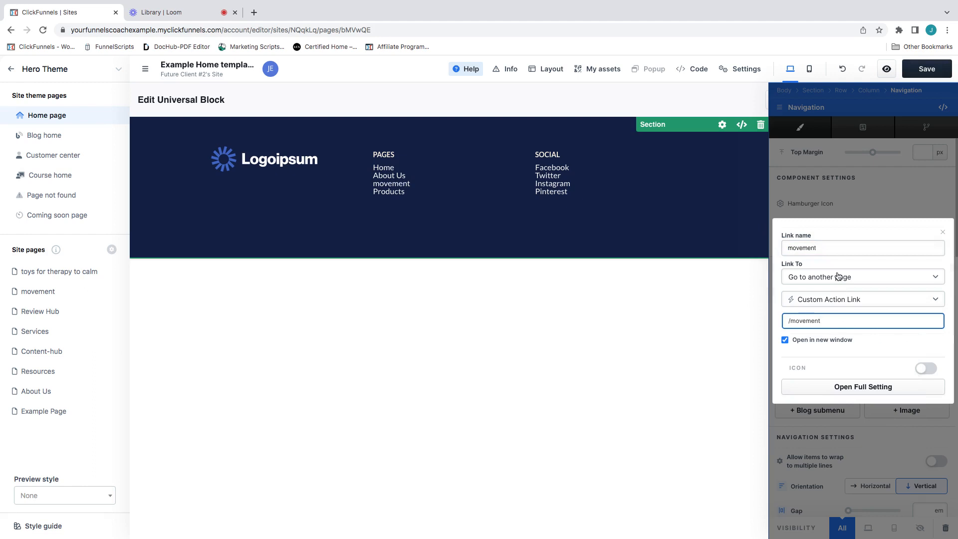
{"action": "left_click", "coordinate": [784, 340]}
{"action": "left_click", "coordinate": [871, 212]}
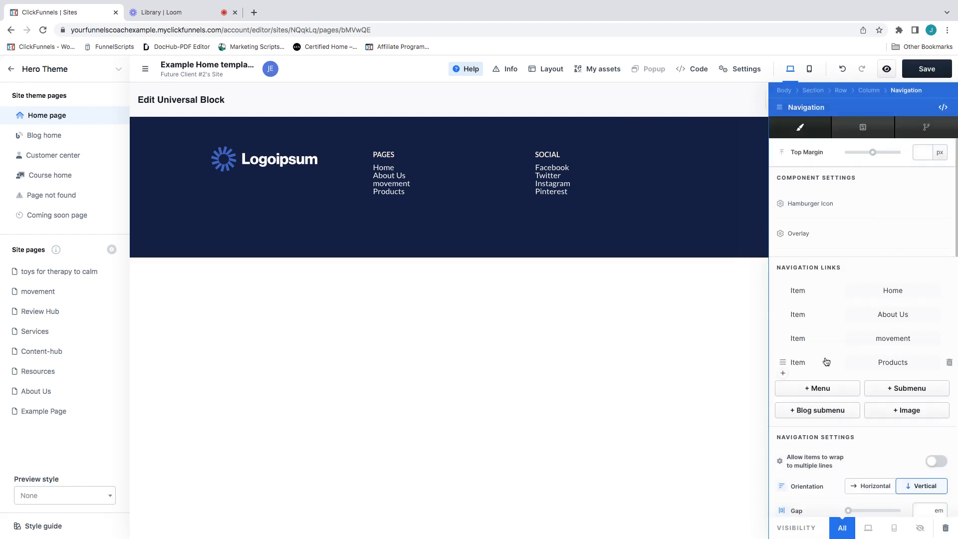
Step: Rename the footer's Products link to "Services", set its custom action link to /services, and turn off opening in a new window
{"action": "left_click", "coordinate": [885, 366]}
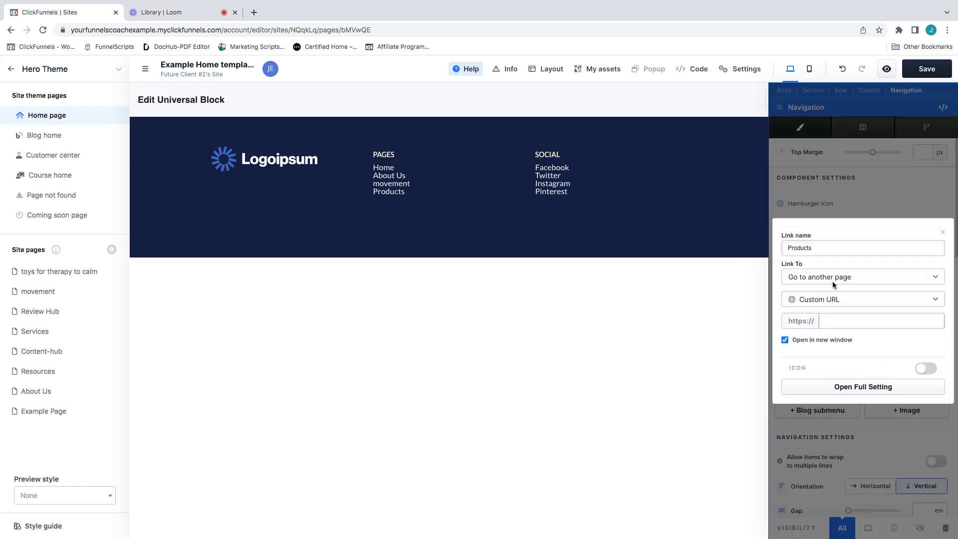
{"action": "mouse_move", "coordinate": [820, 248]}
{"action": "left_mouse_down"}
{"action": "mouse_move", "coordinate": [786, 248]}
{"action": "mouse_move", "coordinate": [820, 248]}
{"action": "left_mouse_up"}
{"action": "left_click", "coordinate": [783, 249]}
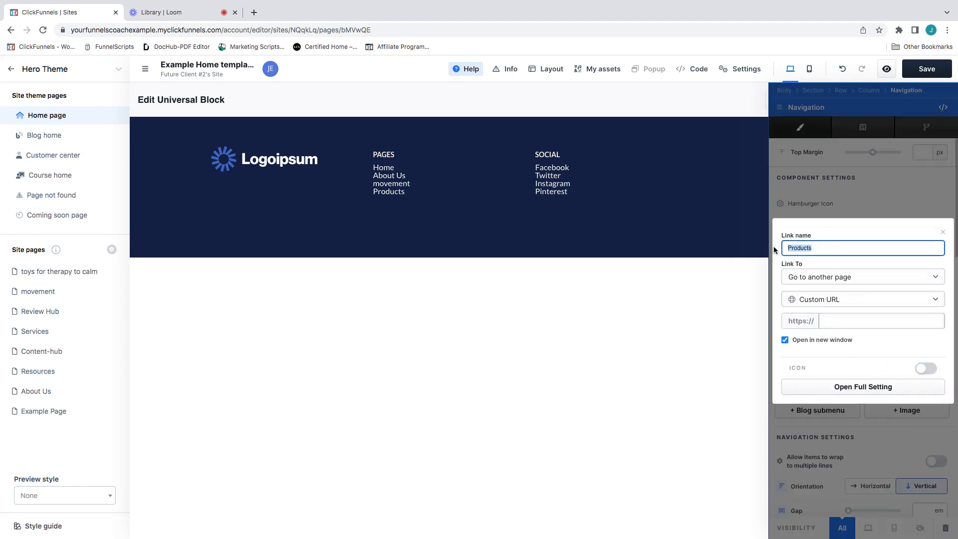
{"action": "type", "text": "Services"}
{"action": "left_click", "coordinate": [837, 303]}
{"action": "left_click", "coordinate": [838, 280]}
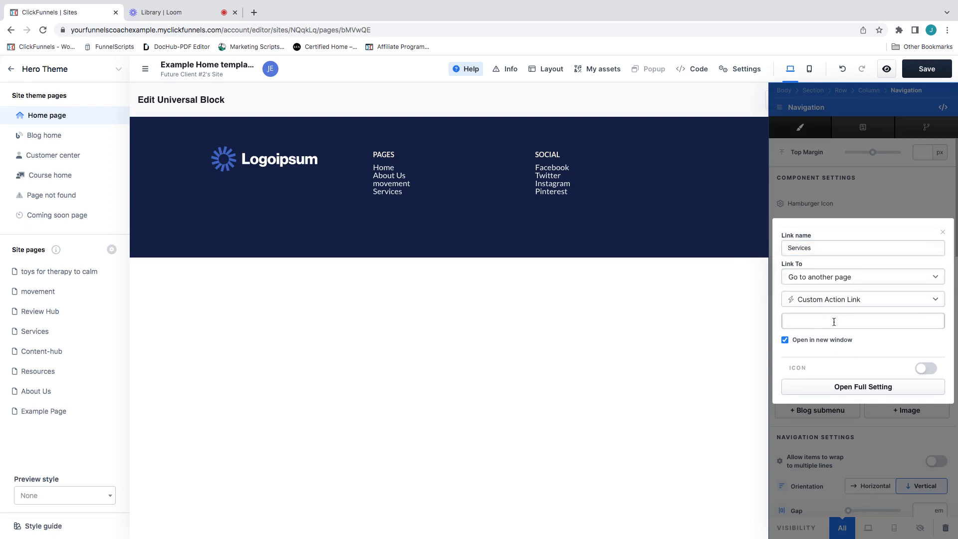
{"action": "left_click", "coordinate": [831, 321]}
{"action": "type", "text": "/ser"}
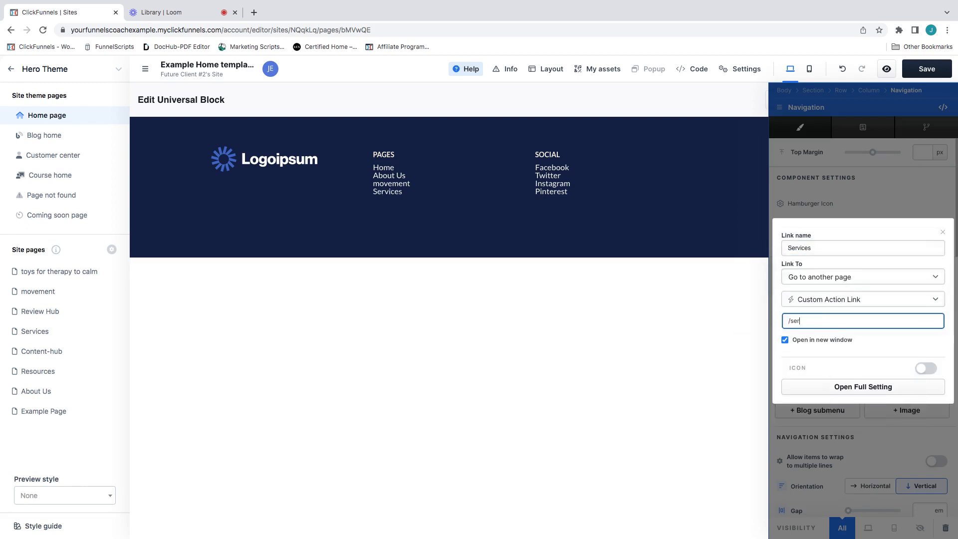
{"action": "type", "text": "vices"}
{"action": "left_click", "coordinate": [788, 340]}
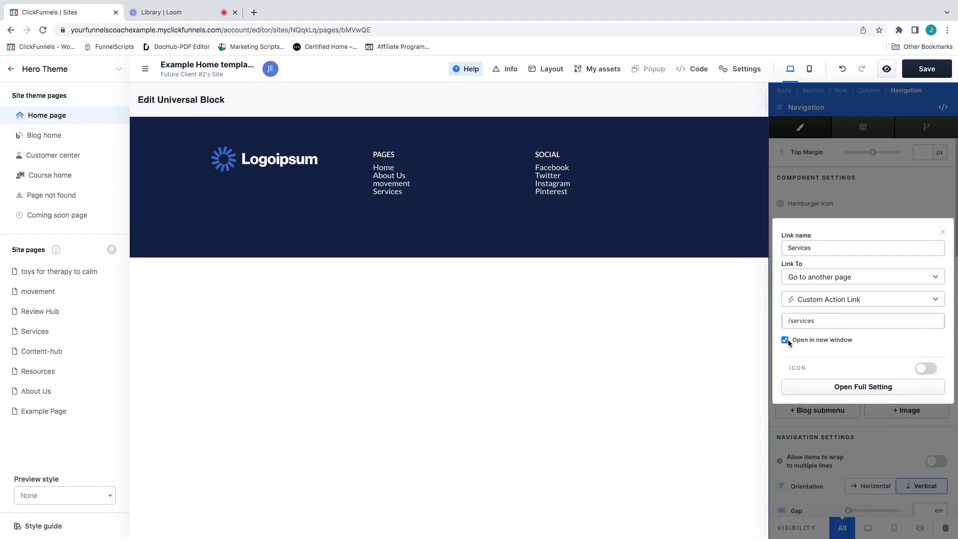
{"action": "left_click", "coordinate": [867, 209]}
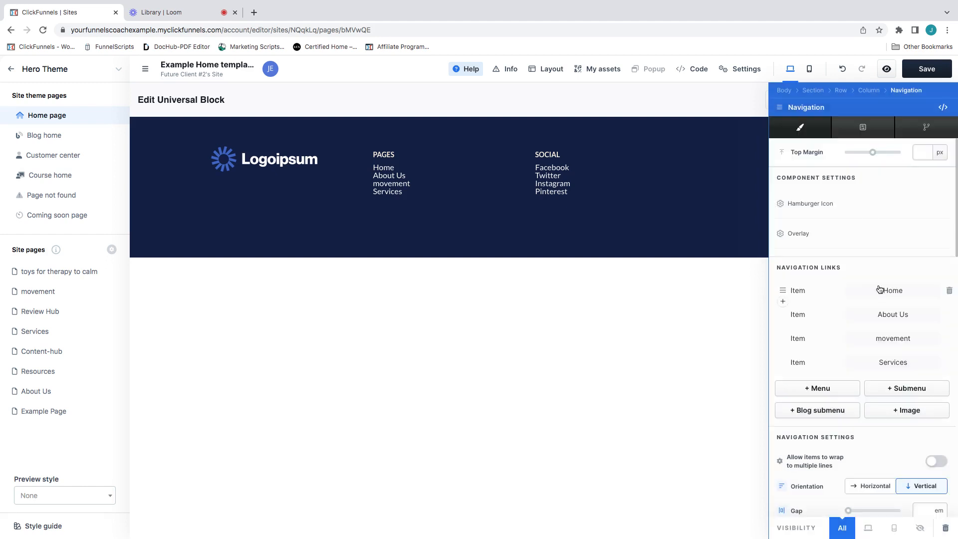
Step: Add two new link items below Services in the footer's PAGES navigation
{"action": "left_click", "coordinate": [784, 373]}
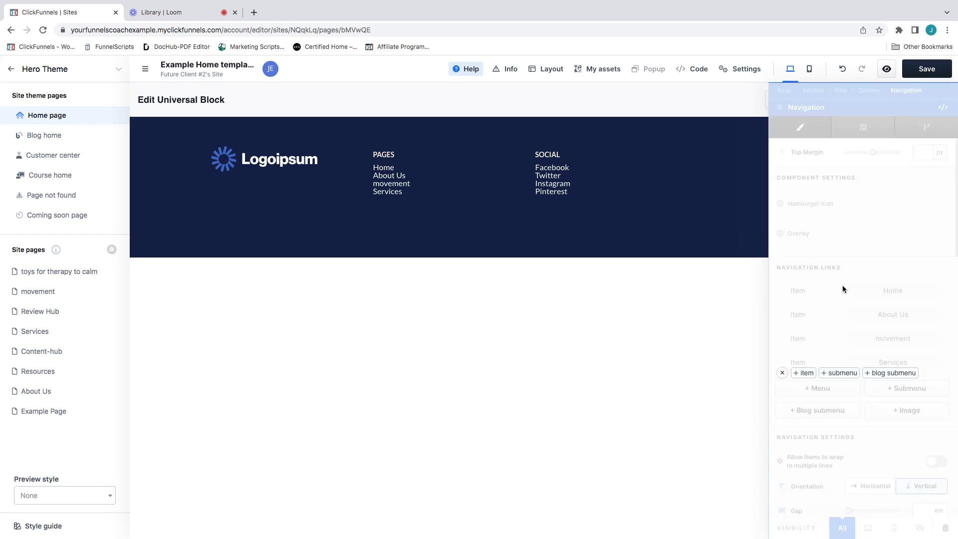
{"action": "left_click", "coordinate": [803, 373]}
{"action": "left_click", "coordinate": [782, 397]}
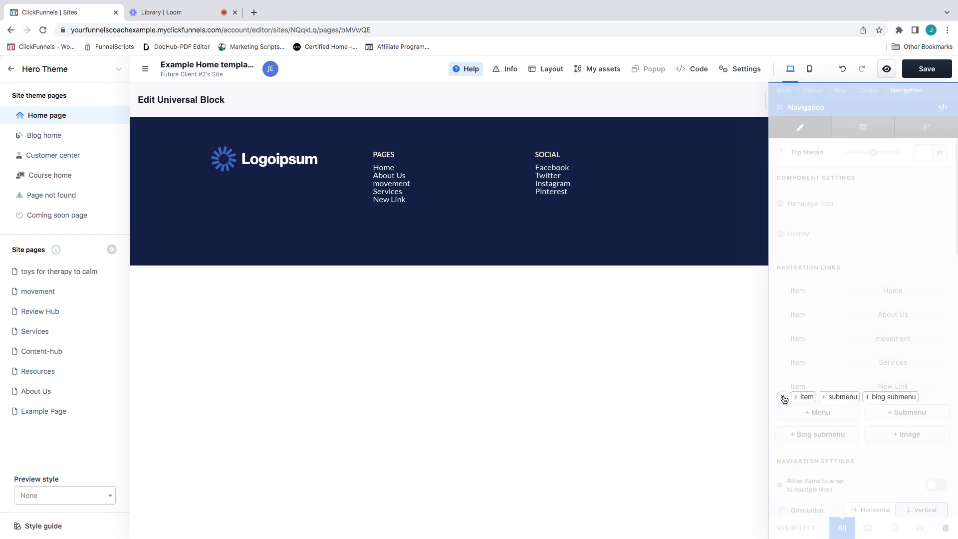
{"action": "left_click", "coordinate": [802, 397]}
Step: Name the first new footer link "Resources", set its custom action link to /resources, and save the changes
{"action": "left_click", "coordinate": [893, 394]}
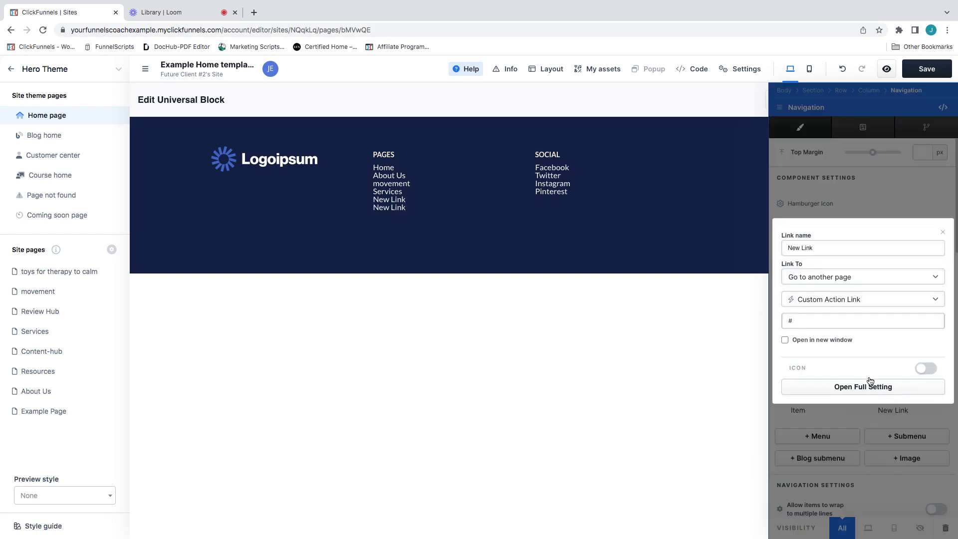
{"action": "left_click", "coordinate": [832, 249]}
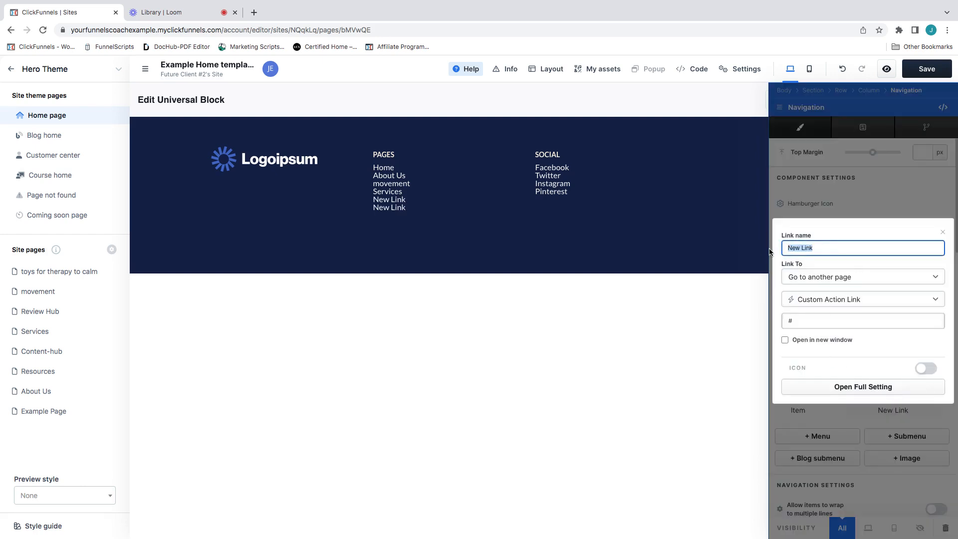
{"action": "type", "text": "Re"}
{"action": "type", "text": "seroces"}
{"action": "key", "text": "BackSpace"}
{"action": "key", "text": "BackSpace"}
{"action": "key", "text": "BackSpace"}
{"action": "key", "text": "BackSpace"}
{"action": "type", "text": "ourc"}
{"action": "left_click", "coordinate": [827, 319]}
{"action": "type", "text": "/"}
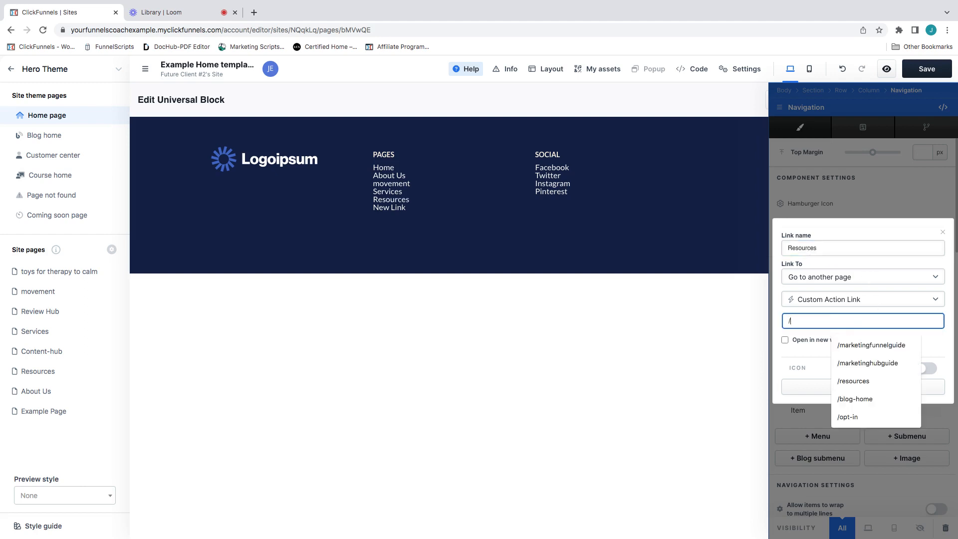
{"action": "type", "text": "resources"}
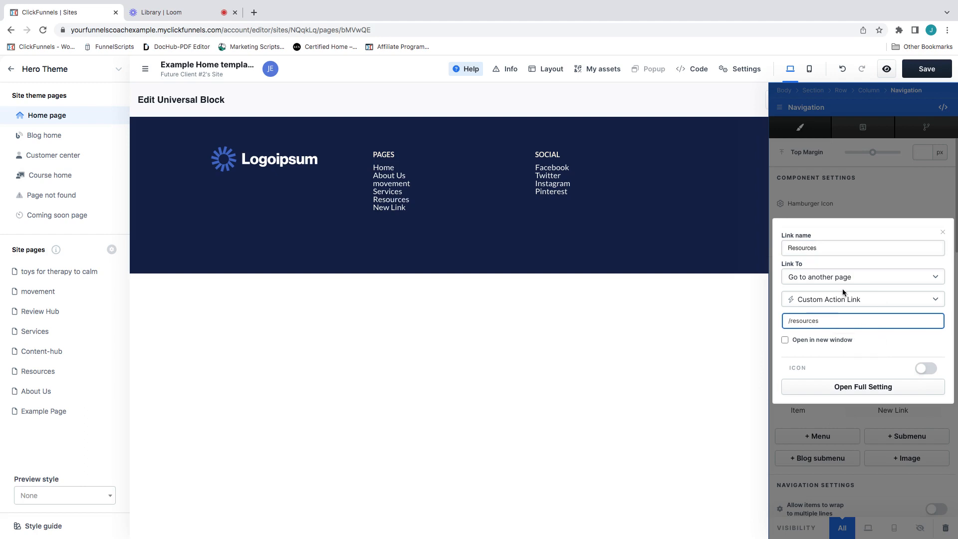
{"action": "left_click", "coordinate": [886, 203]}
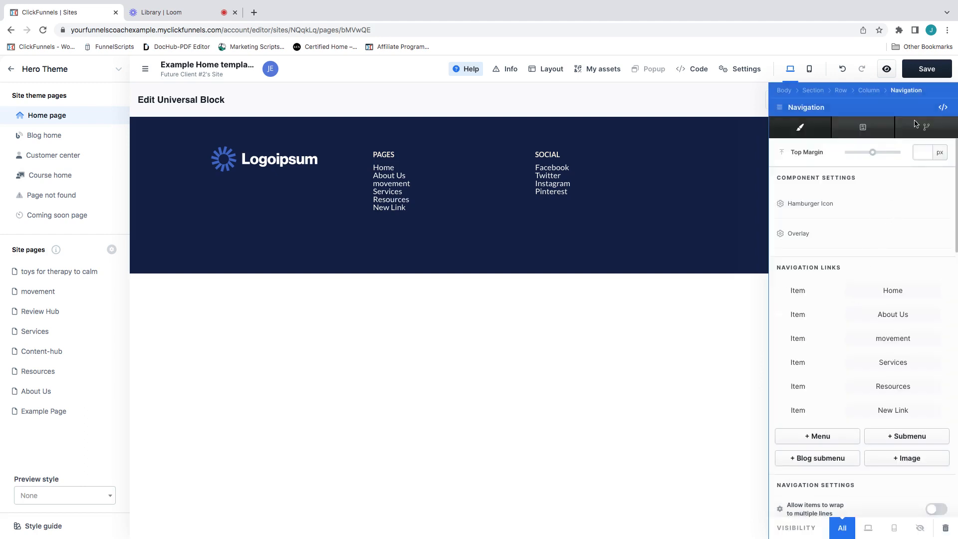
{"action": "left_click", "coordinate": [918, 70]}
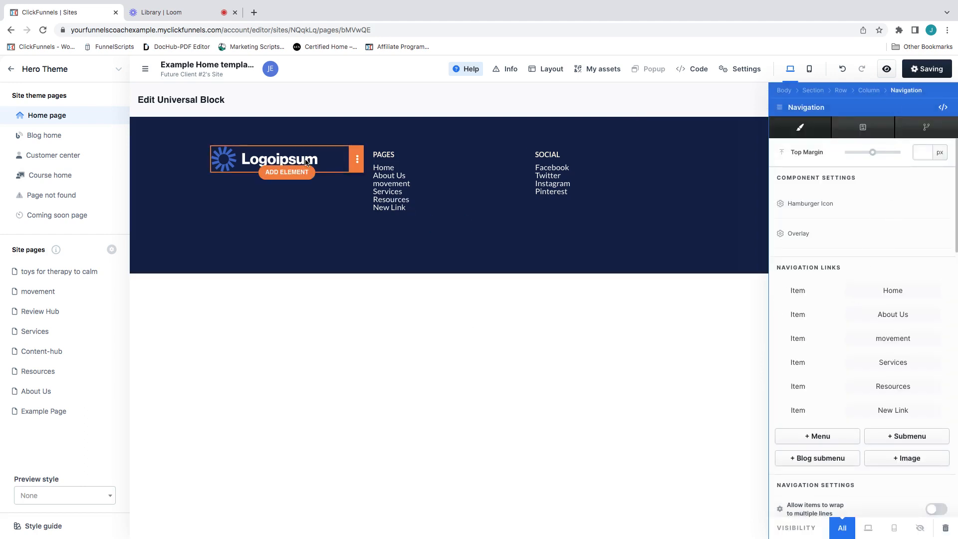
Step: Reopen the footer block to check its updated links, close the navigation settings, and exit by discarding changes
{"action": "scroll", "coordinate": [350, 239], "scroll_direction": "down", "scroll_amount": 20}
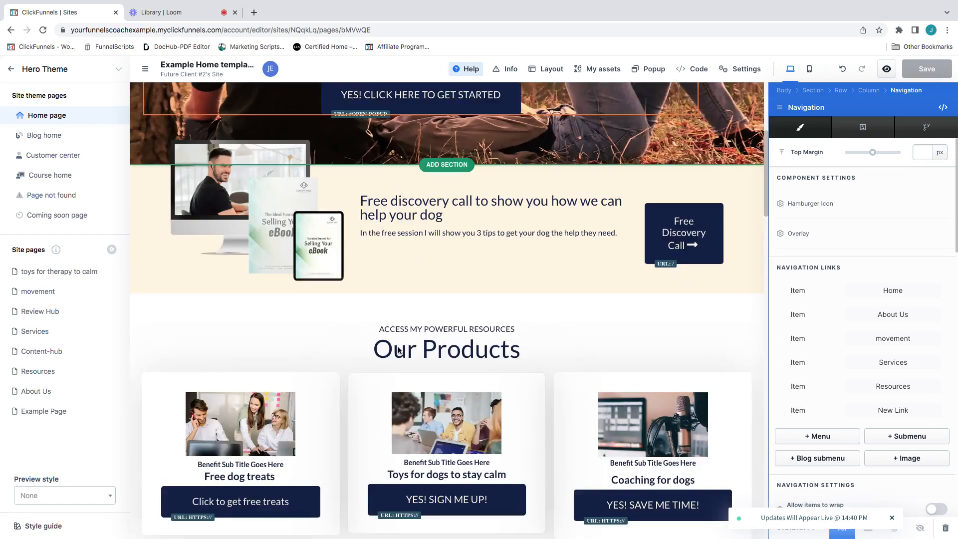
{"action": "scroll", "coordinate": [398, 349], "scroll_direction": "down", "scroll_amount": 15}
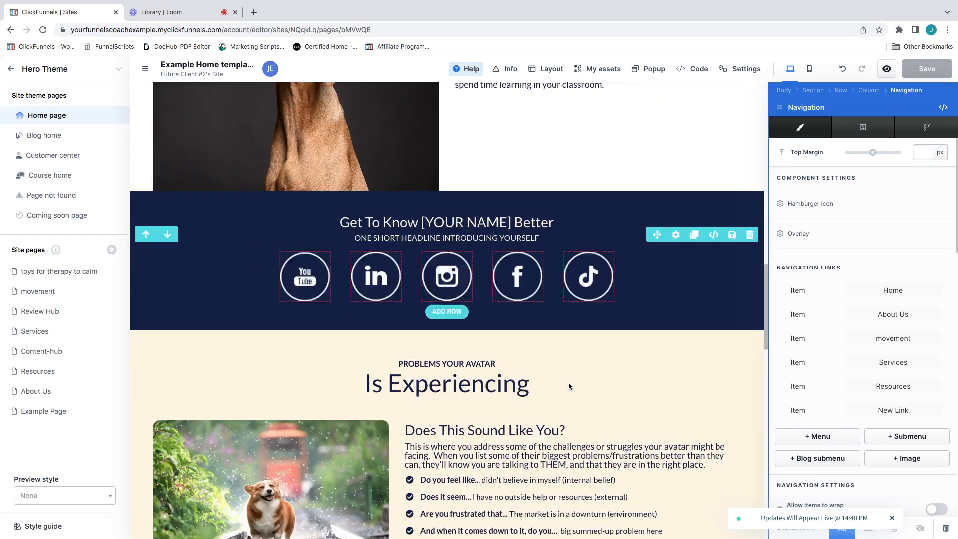
{"action": "scroll", "coordinate": [588, 404], "scroll_direction": "down", "scroll_amount": 1}
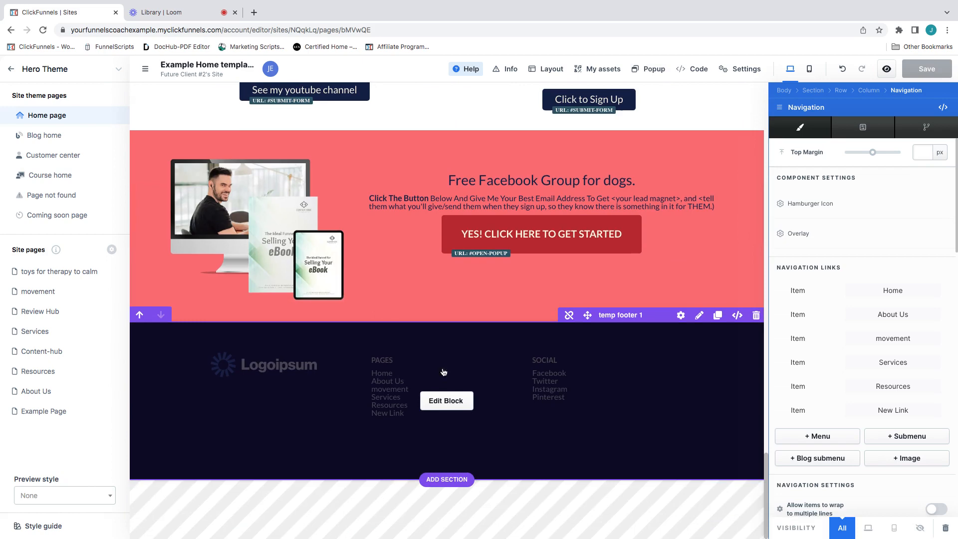
{"action": "left_click", "coordinate": [435, 401]}
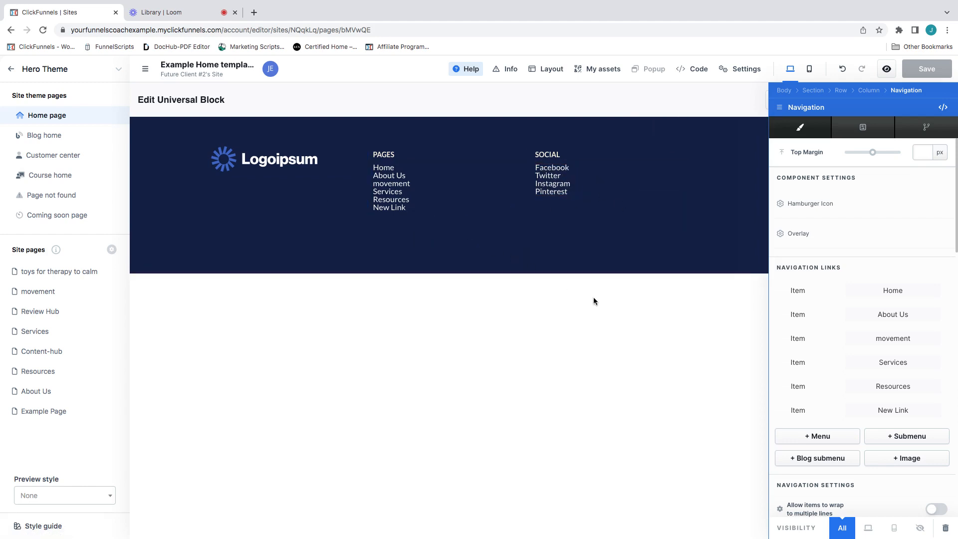
{"action": "left_click", "coordinate": [568, 304]}
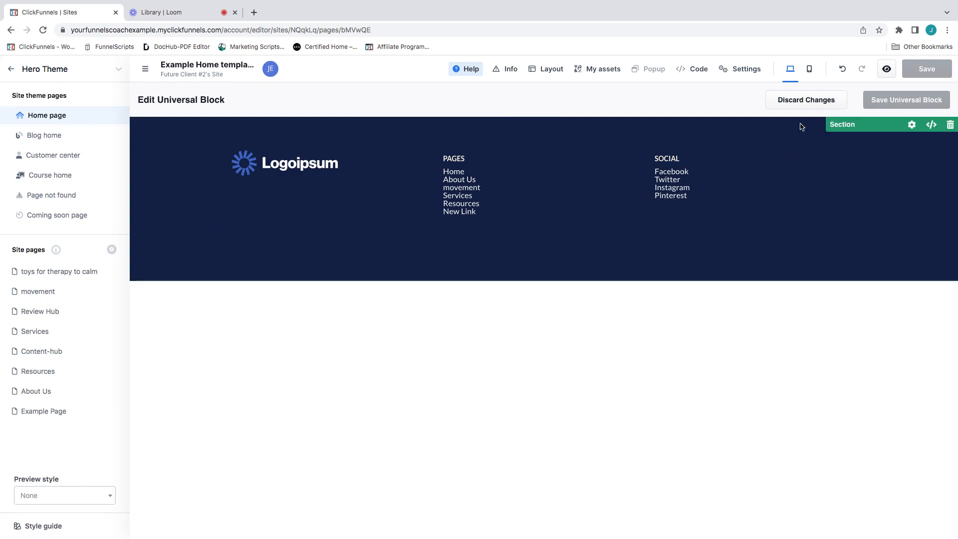
{"action": "left_click", "coordinate": [808, 101]}
Step: Review the home page from the hero section down to the footer and back up to the free discovery call offer
{"action": "scroll", "coordinate": [429, 289], "scroll_direction": "down", "scroll_amount": 5}
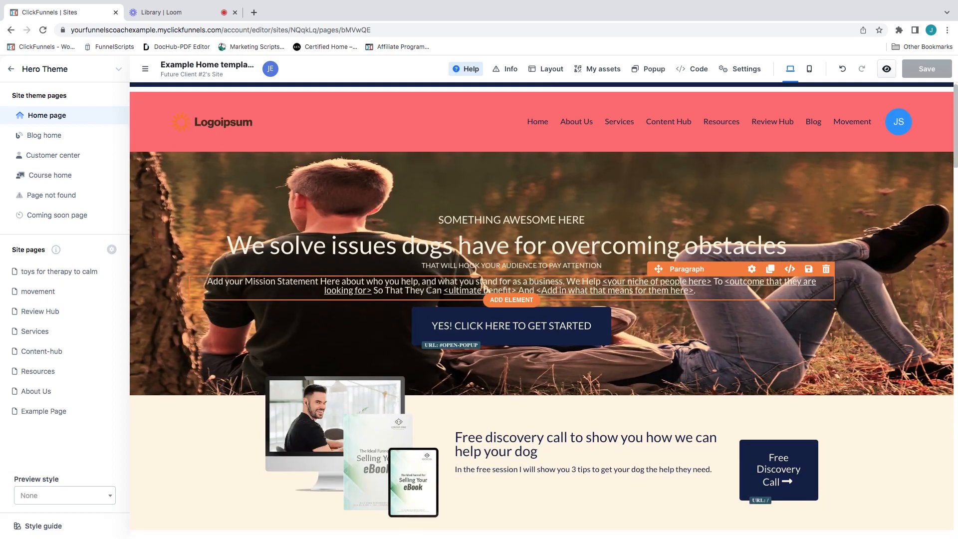
{"action": "scroll", "coordinate": [428, 289], "scroll_direction": "down", "scroll_amount": 20}
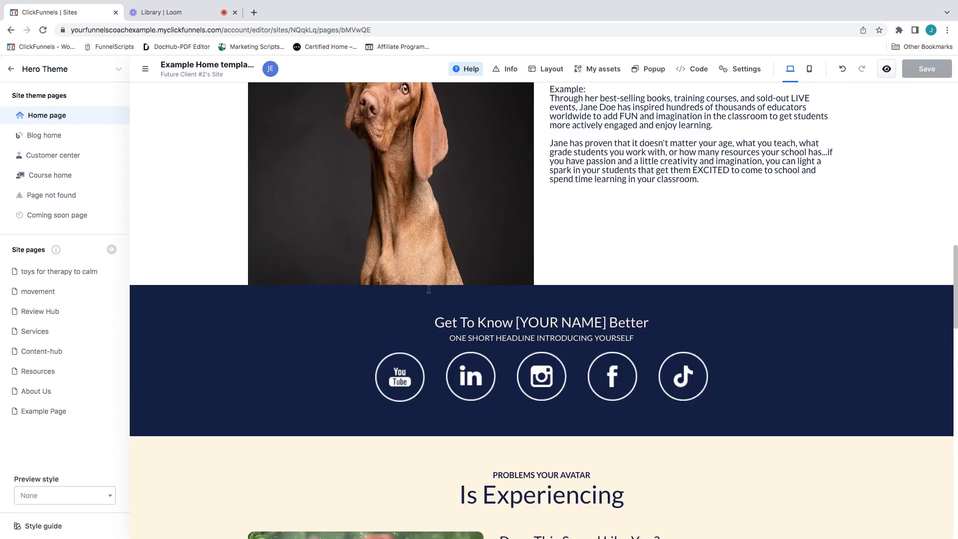
{"action": "scroll", "coordinate": [429, 289], "scroll_direction": "down", "scroll_amount": 20}
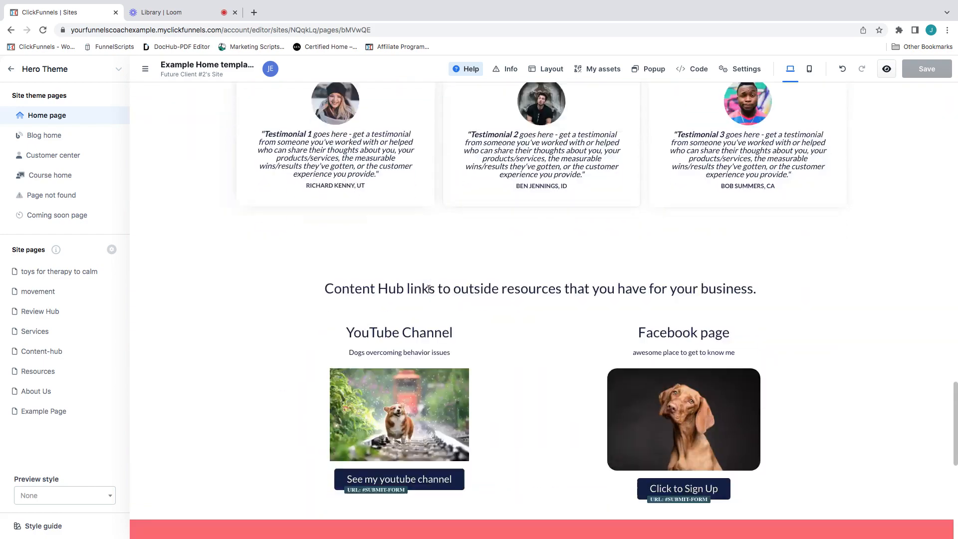
{"action": "scroll", "coordinate": [429, 289], "scroll_direction": "up", "scroll_amount": 15}
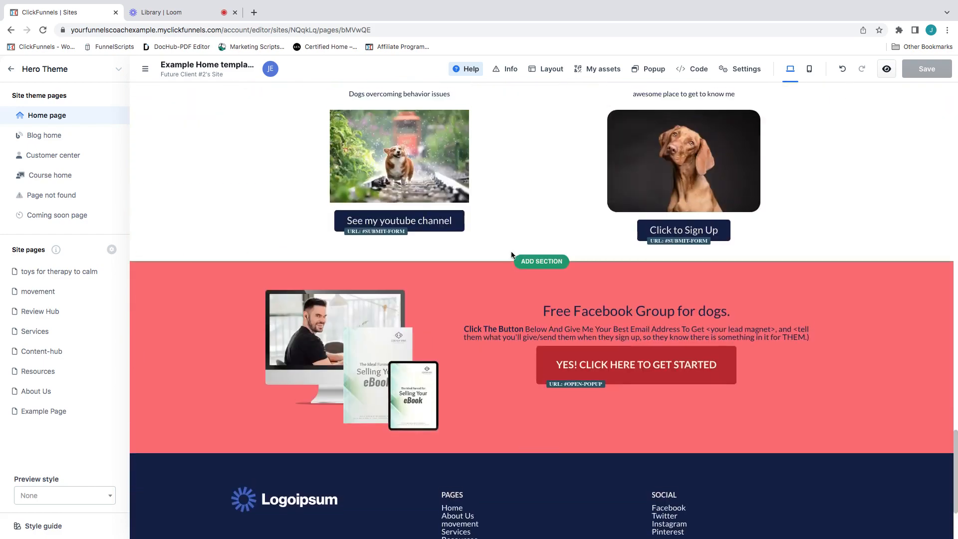
{"action": "scroll", "coordinate": [502, 248], "scroll_direction": "up", "scroll_amount": 20}
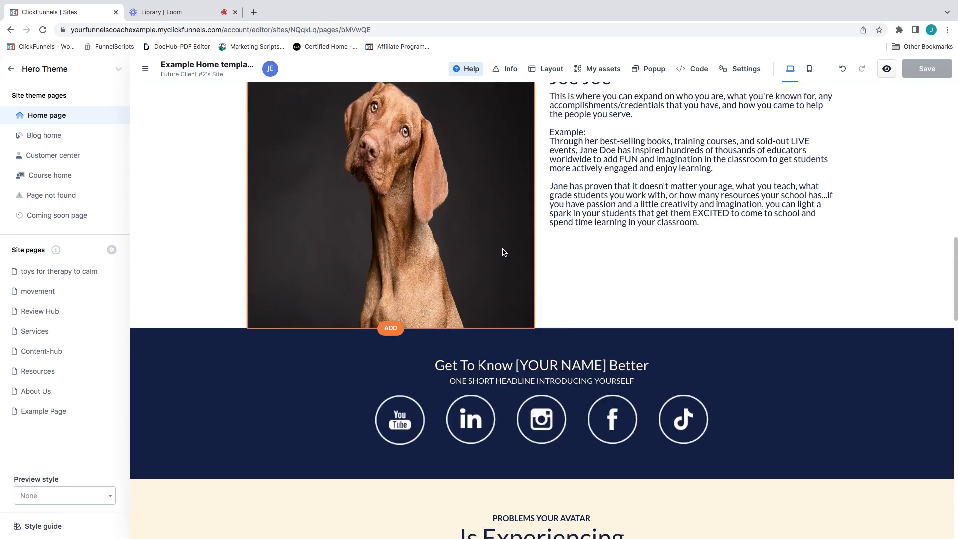
{"action": "scroll", "coordinate": [501, 249], "scroll_direction": "up", "scroll_amount": 5}
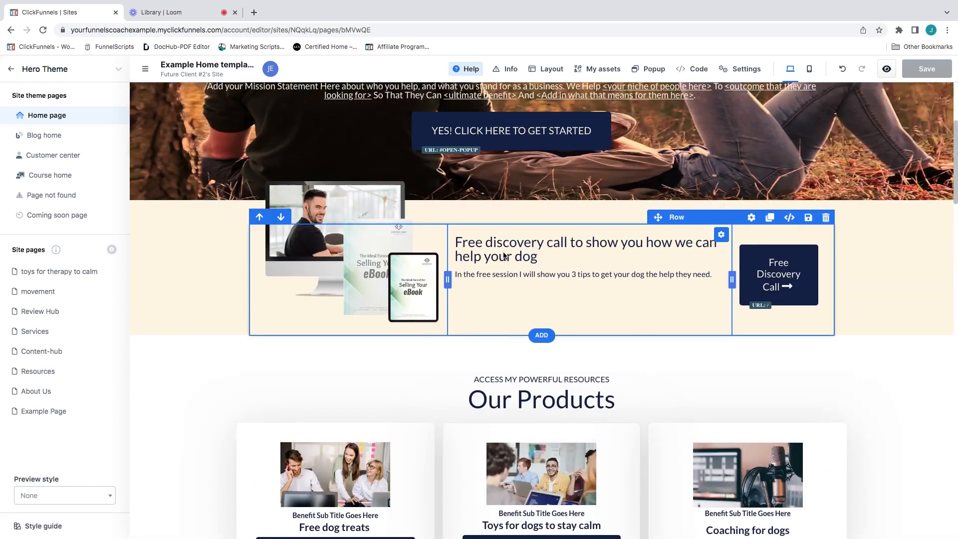
Step: Open the header navigation block for editing and bring up the settings of its contact profile element
{"action": "scroll", "coordinate": [503, 251], "scroll_direction": "down", "scroll_amount": 6}
{"action": "scroll", "coordinate": [502, 254], "scroll_direction": "down", "scroll_amount": 20}
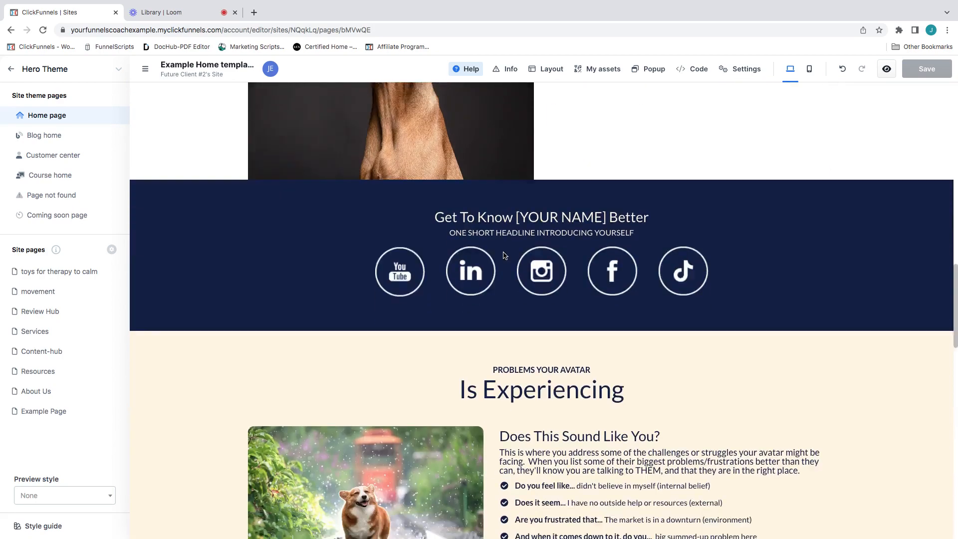
{"action": "scroll", "coordinate": [503, 255], "scroll_direction": "down", "scroll_amount": 3}
{"action": "scroll", "coordinate": [503, 255], "scroll_direction": "up", "scroll_amount": 10}
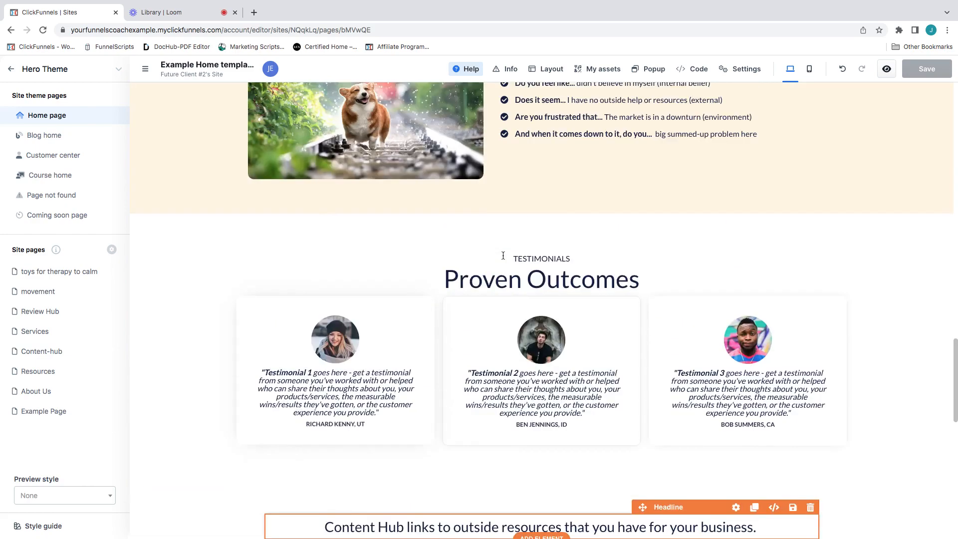
{"action": "scroll", "coordinate": [503, 255], "scroll_direction": "up", "scroll_amount": 6}
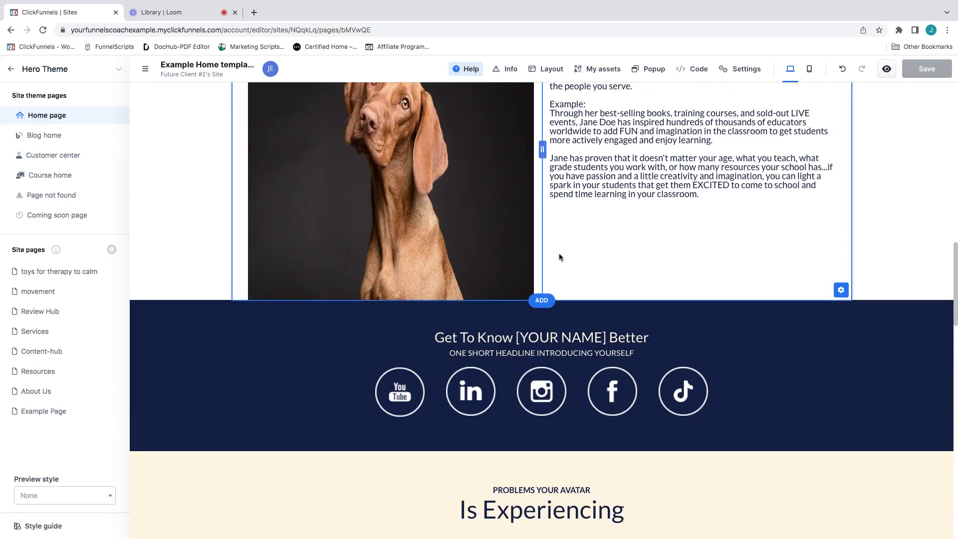
{"action": "scroll", "coordinate": [559, 255], "scroll_direction": "up", "scroll_amount": 20}
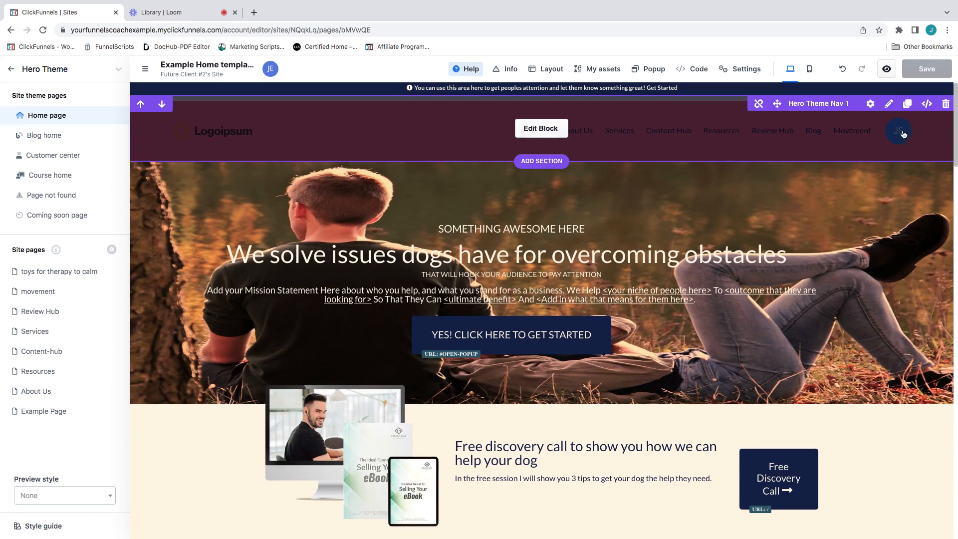
{"action": "left_click", "coordinate": [558, 132]}
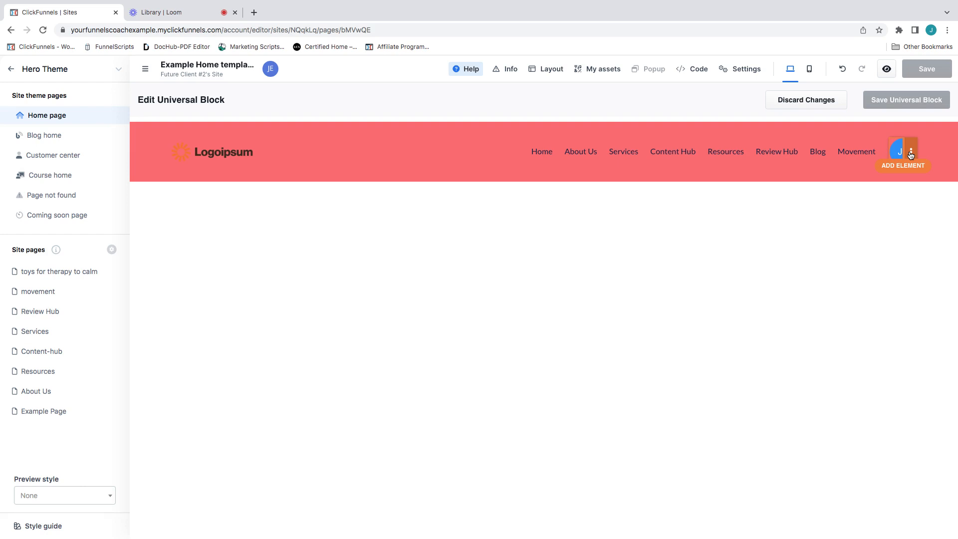
{"action": "left_click", "coordinate": [911, 154]}
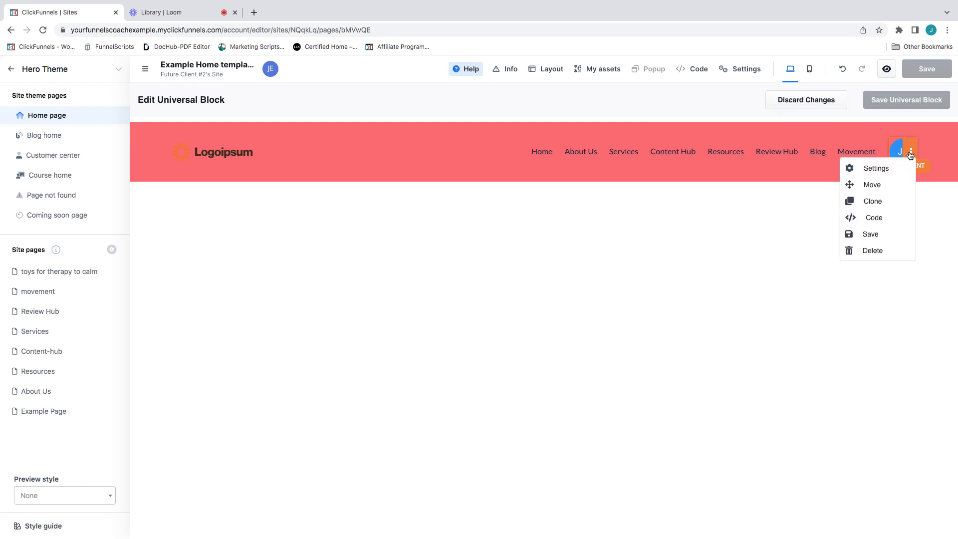
{"action": "left_click", "coordinate": [878, 169]}
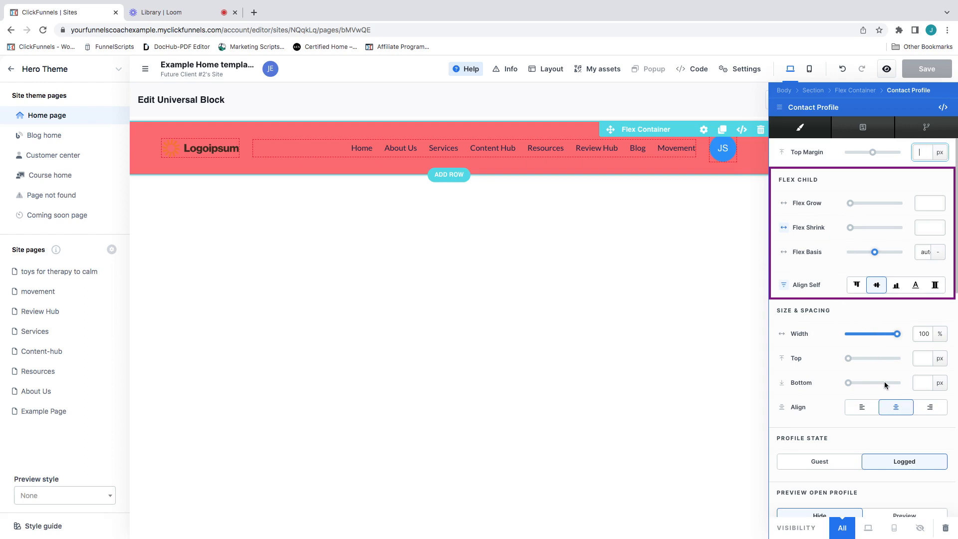
Step: Compare the contact profile's Guest and Logged states, ending with the profile state set to Guest
{"action": "scroll", "coordinate": [842, 384], "scroll_direction": "down", "scroll_amount": 3}
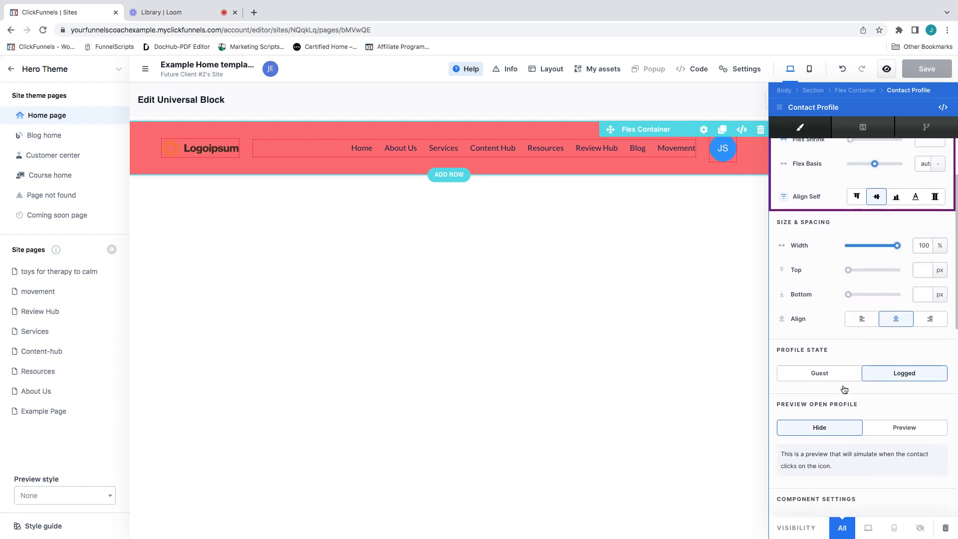
{"action": "left_click", "coordinate": [816, 359]}
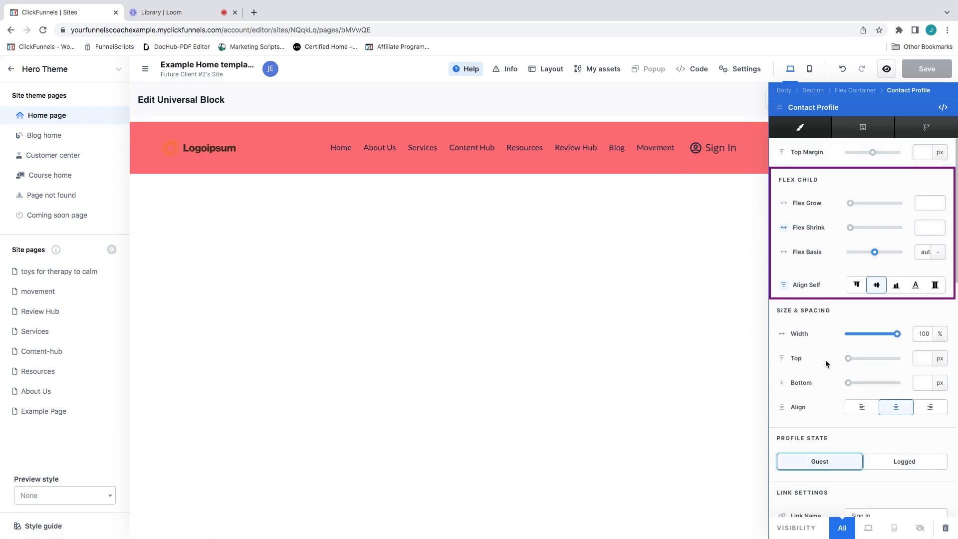
{"action": "left_click", "coordinate": [904, 460]}
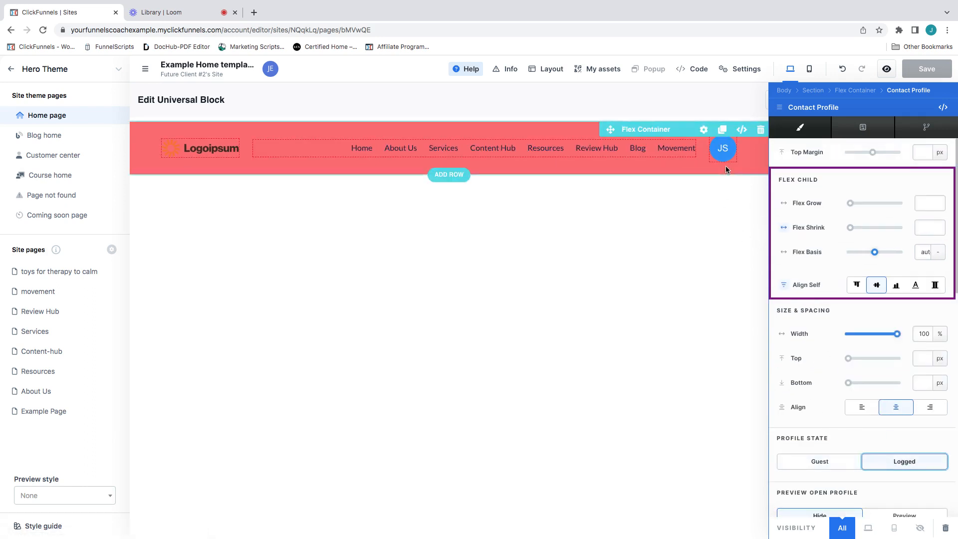
{"action": "left_click", "coordinate": [832, 463]}
Step: Change the contact profile's guest link name to "Log in" and save the navigation block
{"action": "scroll", "coordinate": [843, 420], "scroll_direction": "down", "scroll_amount": 2}
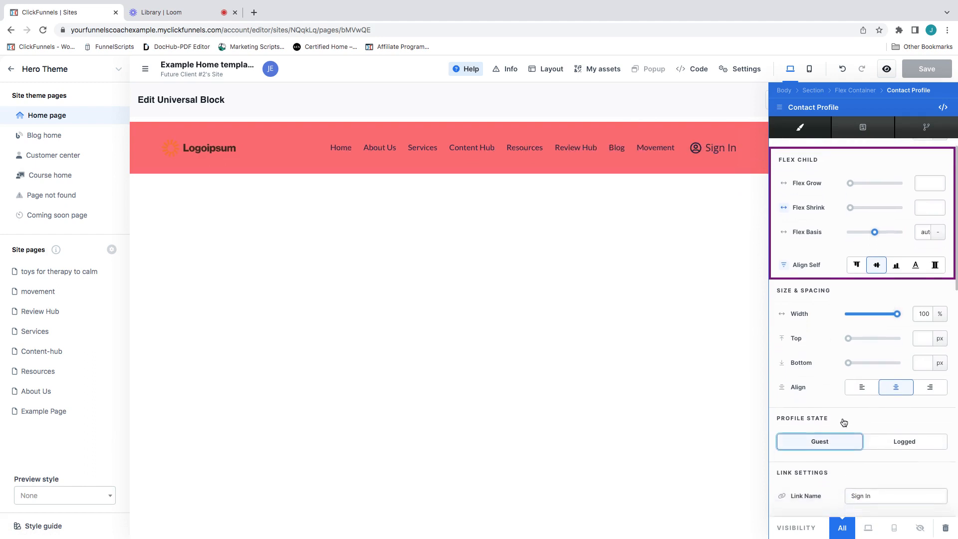
{"action": "scroll", "coordinate": [843, 415], "scroll_direction": "down", "scroll_amount": 1}
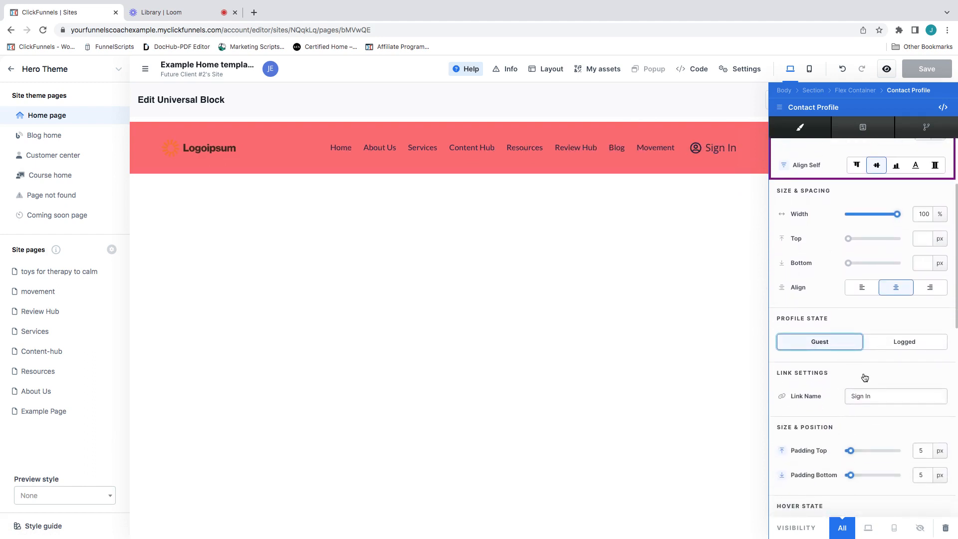
{"action": "left_click_drag", "start_coordinate": [876, 398], "coordinate": [851, 395]}
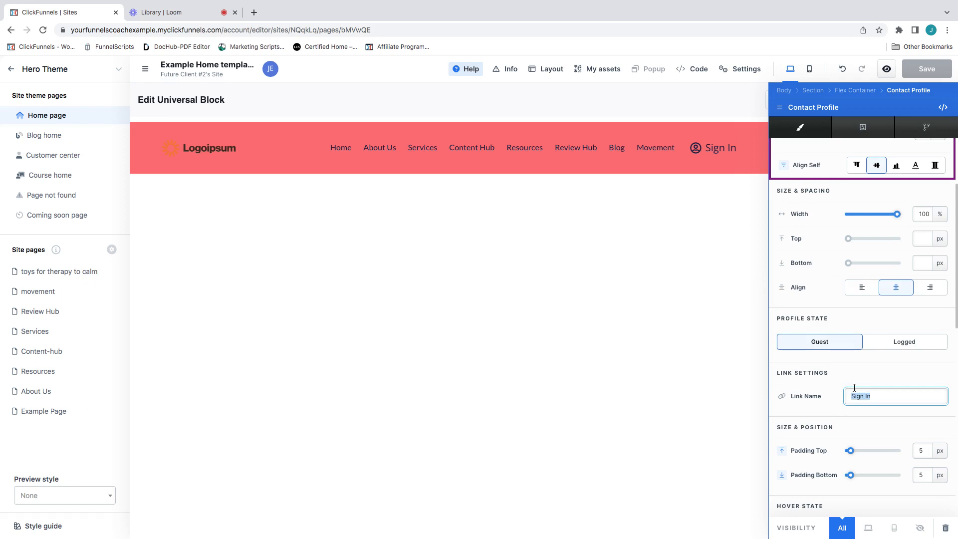
{"action": "type", "text": "Login"}
{"action": "key", "text": "BackSpace"}
{"action": "key", "text": "BackSpace"}
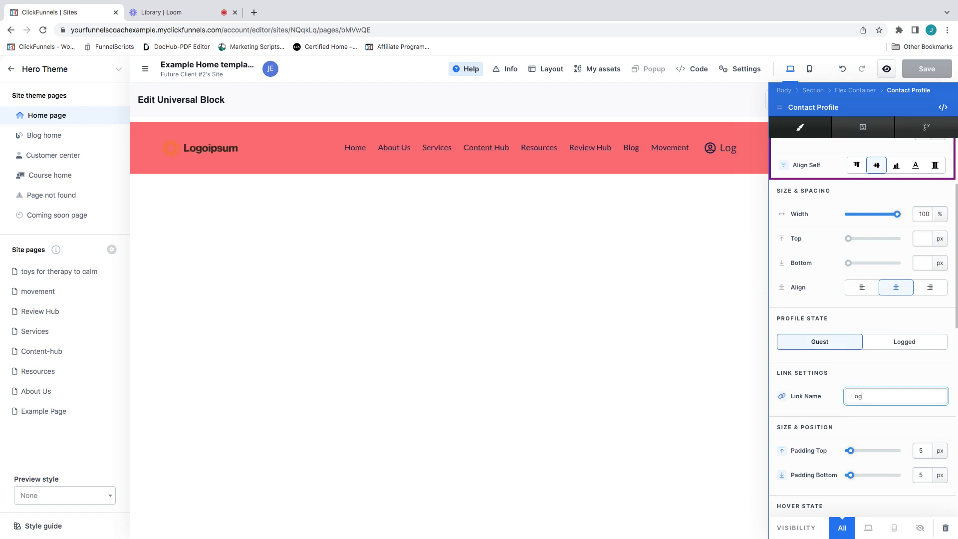
{"action": "type", "text": "in"}
{"action": "key", "text": "BackSpace"}
{"action": "type", "text": "i"}
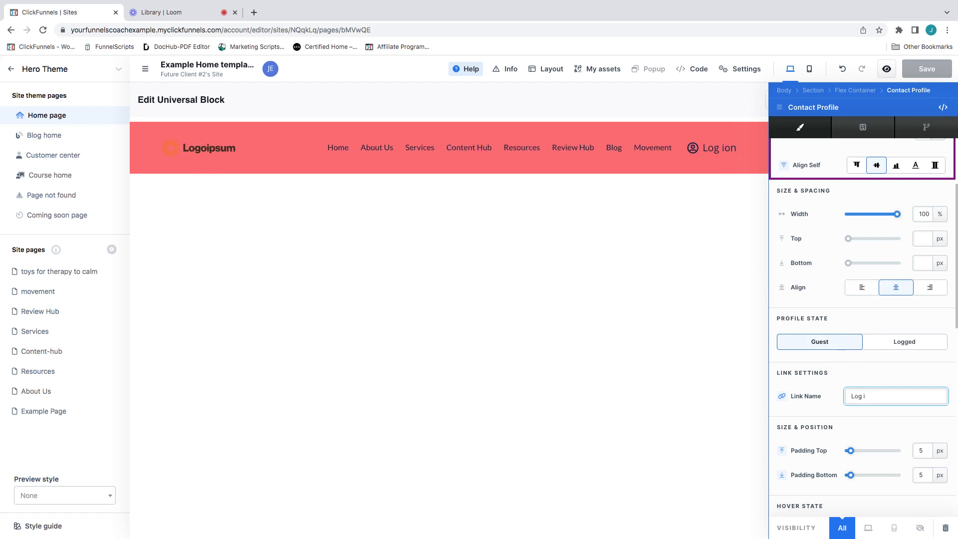
{"action": "type", "text": "onn"}
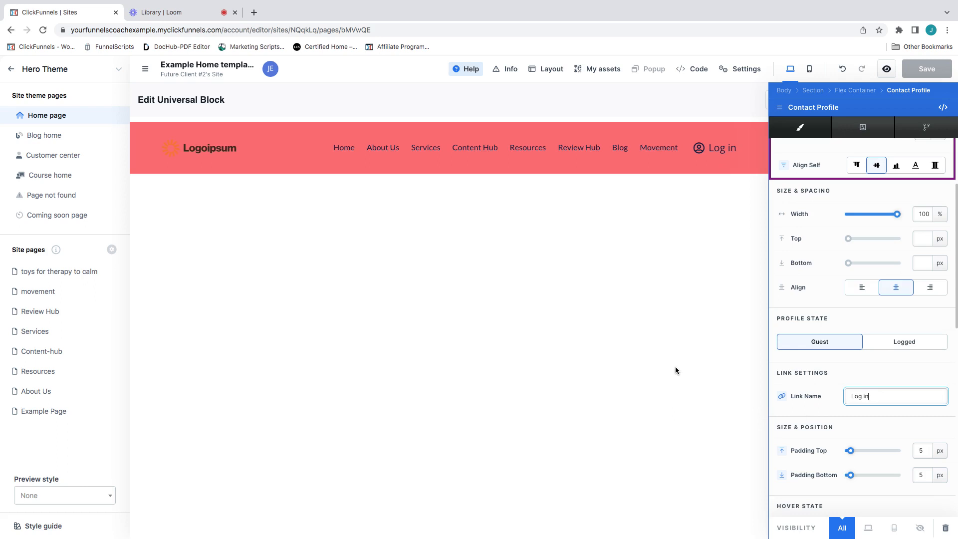
{"action": "left_click", "coordinate": [632, 361]}
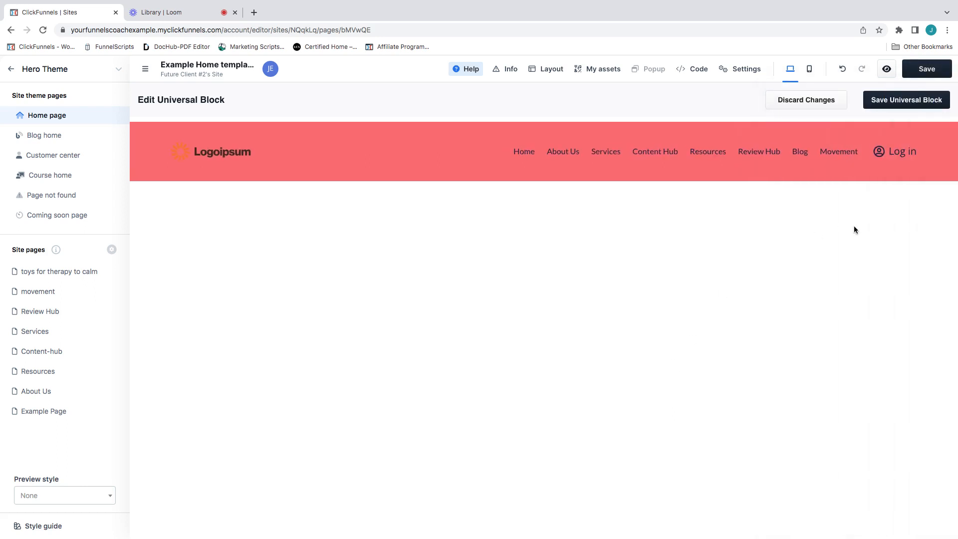
{"action": "left_click", "coordinate": [926, 69]}
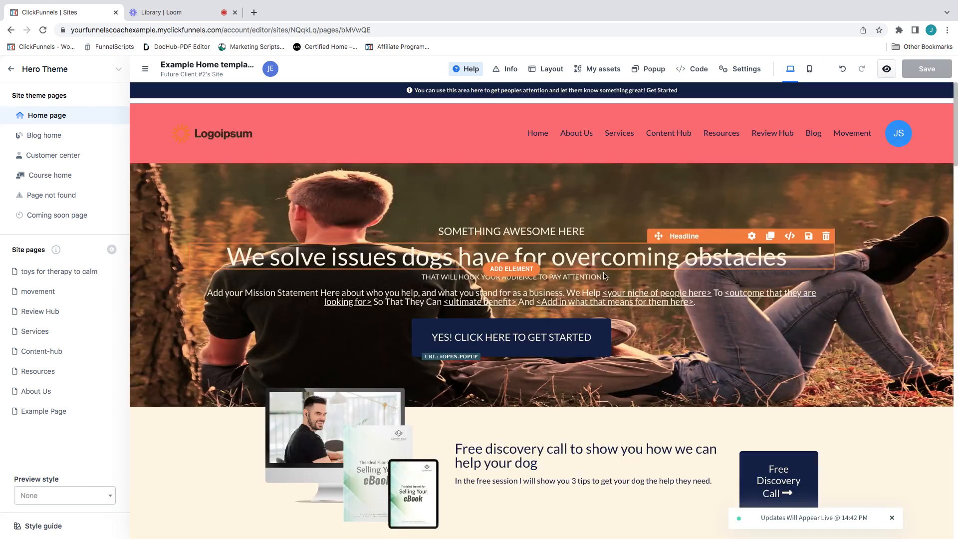
Step: Replace the device mockup image beside the free discovery call text with the corgi photo from the image gallery
{"action": "scroll", "coordinate": [605, 279], "scroll_direction": "down", "scroll_amount": 1}
{"action": "scroll", "coordinate": [605, 277], "scroll_direction": "down", "scroll_amount": 3}
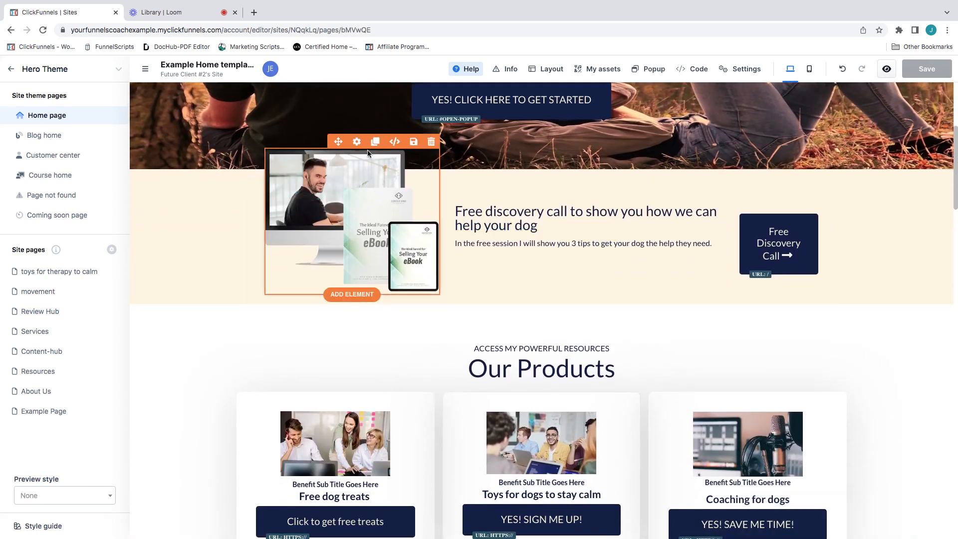
{"action": "left_click", "coordinate": [357, 142]}
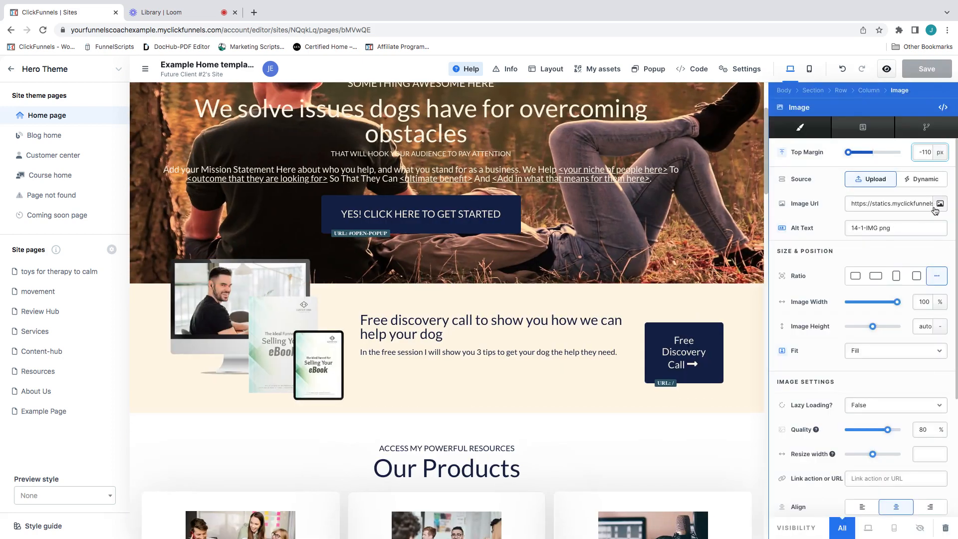
{"action": "left_click", "coordinate": [939, 204]}
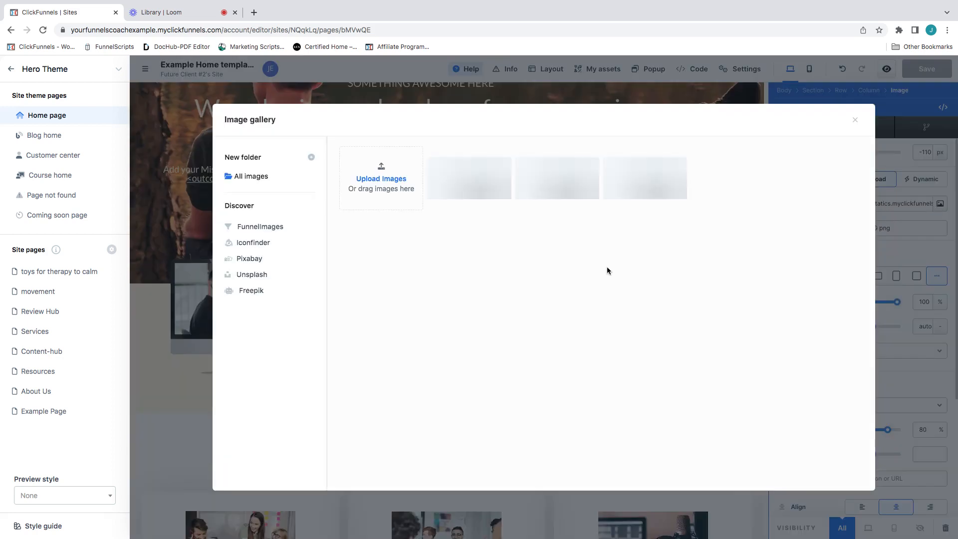
{"action": "left_click", "coordinate": [499, 180]}
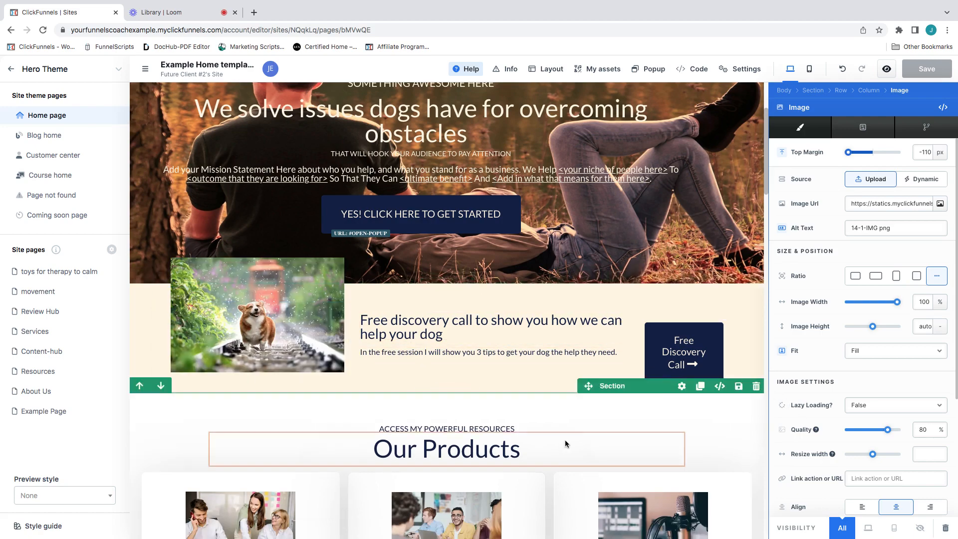
Step: Review the home page around the replaced image, from the hero section through the product cards to the avatar problems section
{"action": "scroll", "coordinate": [445, 400], "scroll_direction": "up", "scroll_amount": 2}
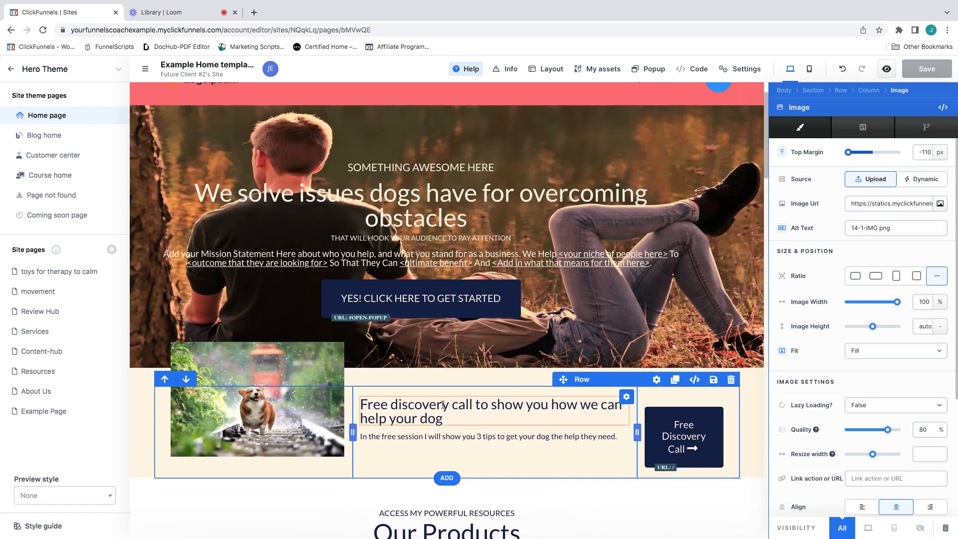
{"action": "scroll", "coordinate": [442, 409], "scroll_direction": "down", "scroll_amount": 3}
{"action": "scroll", "coordinate": [441, 409], "scroll_direction": "down", "scroll_amount": 15}
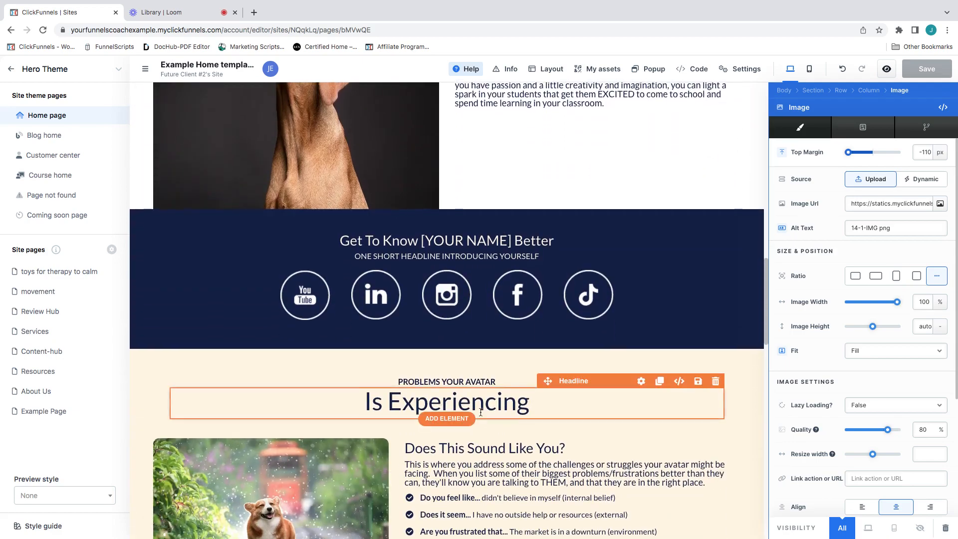
{"action": "scroll", "coordinate": [440, 406], "scroll_direction": "up", "scroll_amount": 10}
{"action": "scroll", "coordinate": [481, 415], "scroll_direction": "up", "scroll_amount": 6}
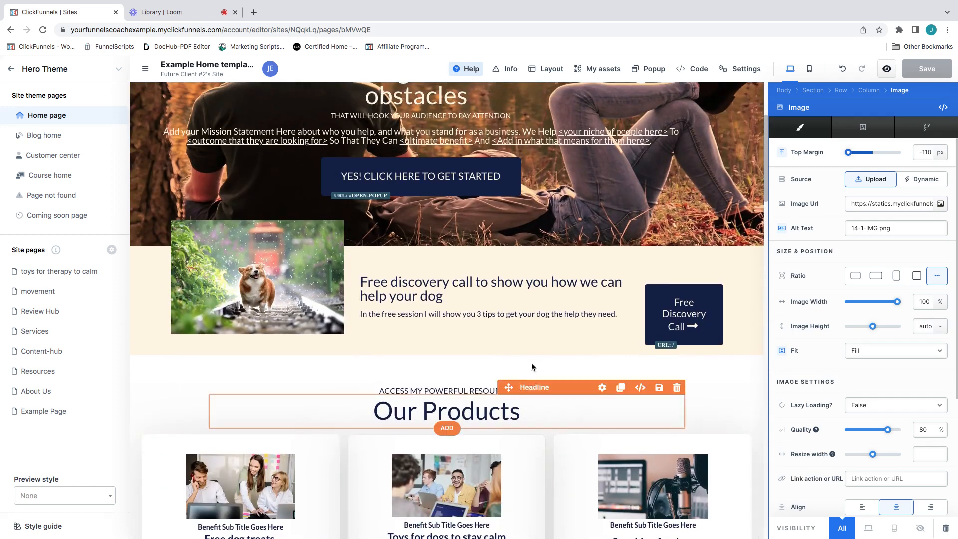
{"action": "scroll", "coordinate": [522, 369], "scroll_direction": "down", "scroll_amount": 4}
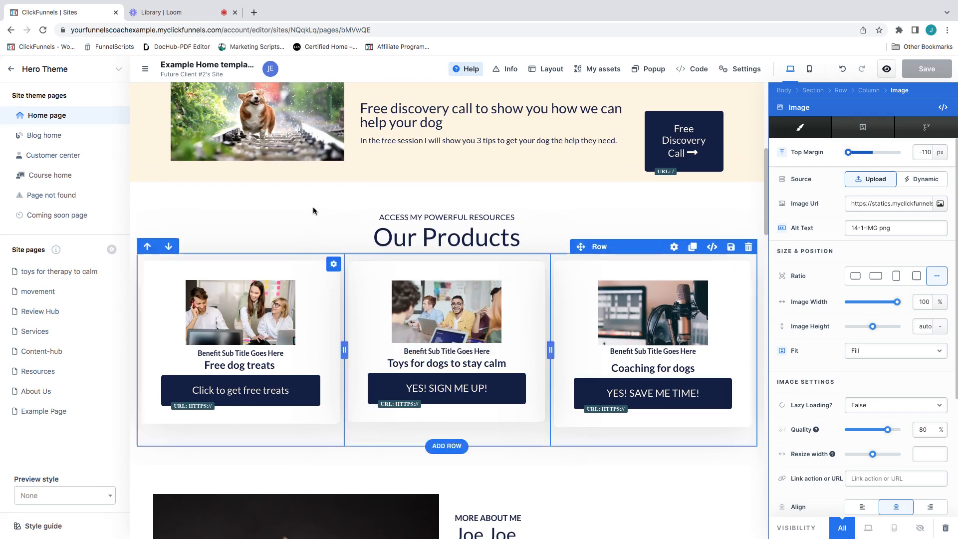
{"action": "mouse_move", "coordinate": [478, 403]}
{"action": "scroll", "coordinate": [477, 403], "scroll_direction": "down", "scroll_amount": 8}
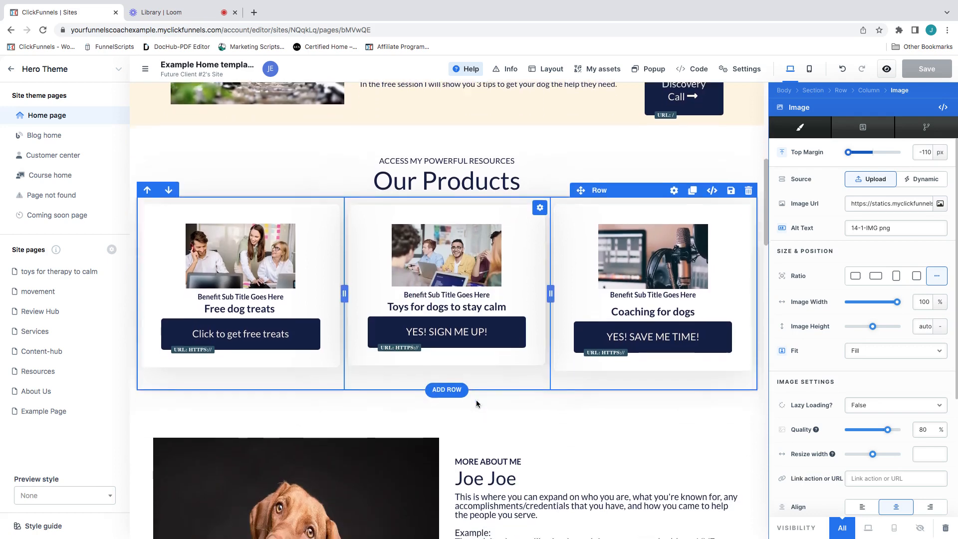
{"action": "scroll", "coordinate": [478, 402], "scroll_direction": "up", "scroll_amount": 7}
{"action": "scroll", "coordinate": [477, 402], "scroll_direction": "up", "scroll_amount": 1}
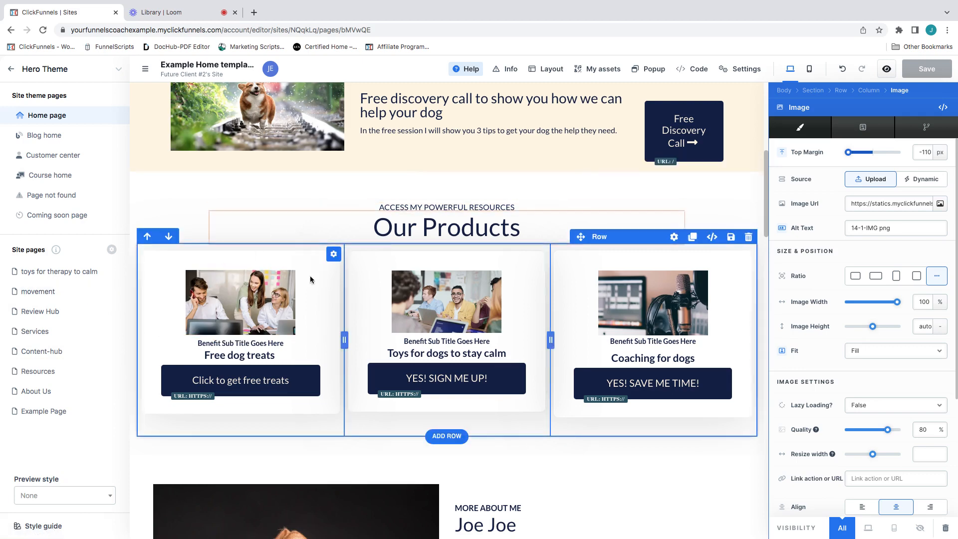
{"action": "scroll", "coordinate": [341, 315], "scroll_direction": "up", "scroll_amount": 1}
{"action": "scroll", "coordinate": [341, 316], "scroll_direction": "up", "scroll_amount": 6}
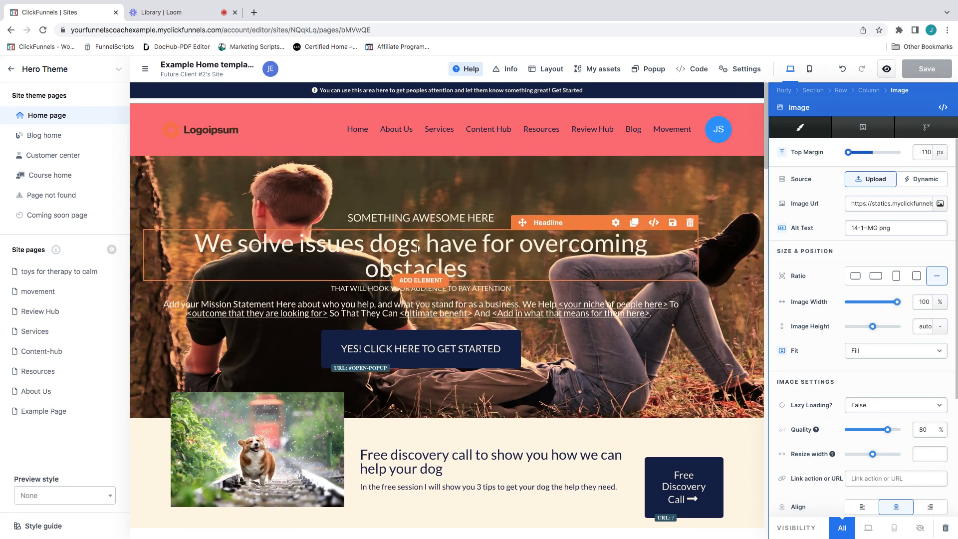
Step: Set the paint of the "More About Me" section to Darkest Background
{"action": "scroll", "coordinate": [417, 248], "scroll_direction": "down", "scroll_amount": 2}
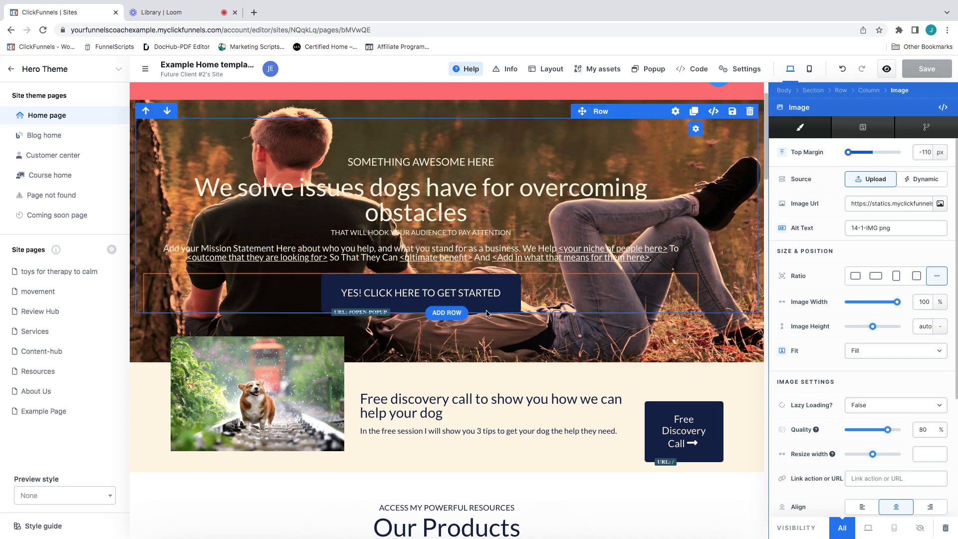
{"action": "scroll", "coordinate": [483, 314], "scroll_direction": "down", "scroll_amount": 2}
{"action": "scroll", "coordinate": [482, 314], "scroll_direction": "down", "scroll_amount": 5}
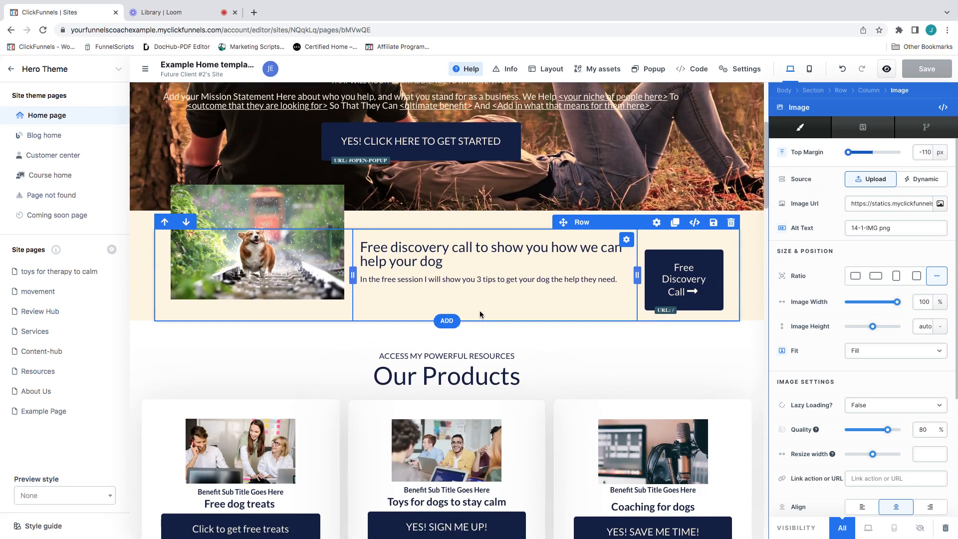
{"action": "scroll", "coordinate": [491, 297], "scroll_direction": "down", "scroll_amount": 4}
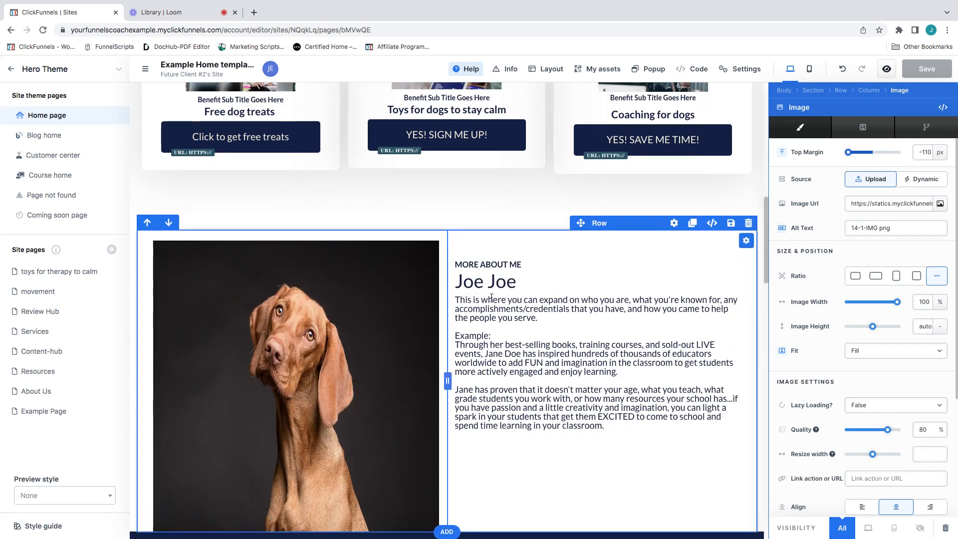
{"action": "left_click", "coordinate": [682, 203]}
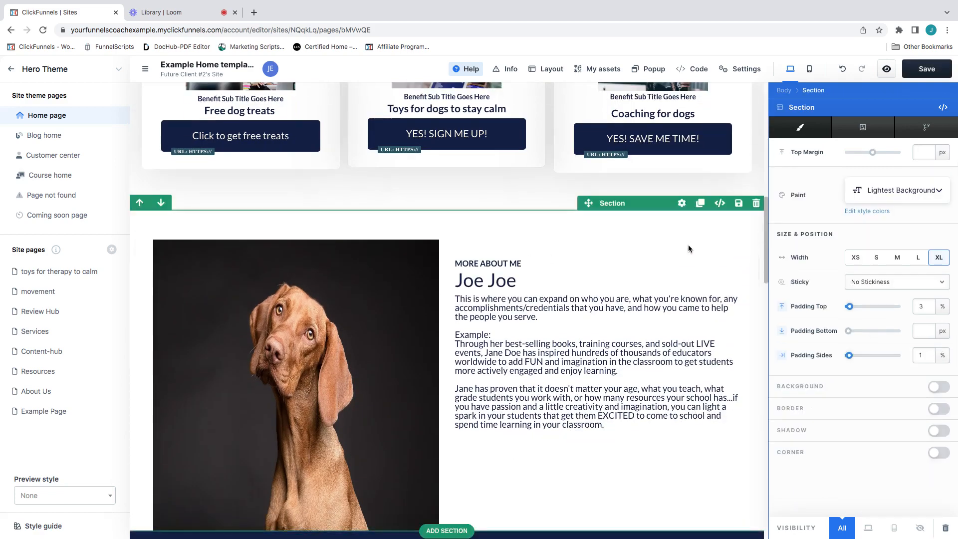
{"action": "left_click", "coordinate": [892, 192]}
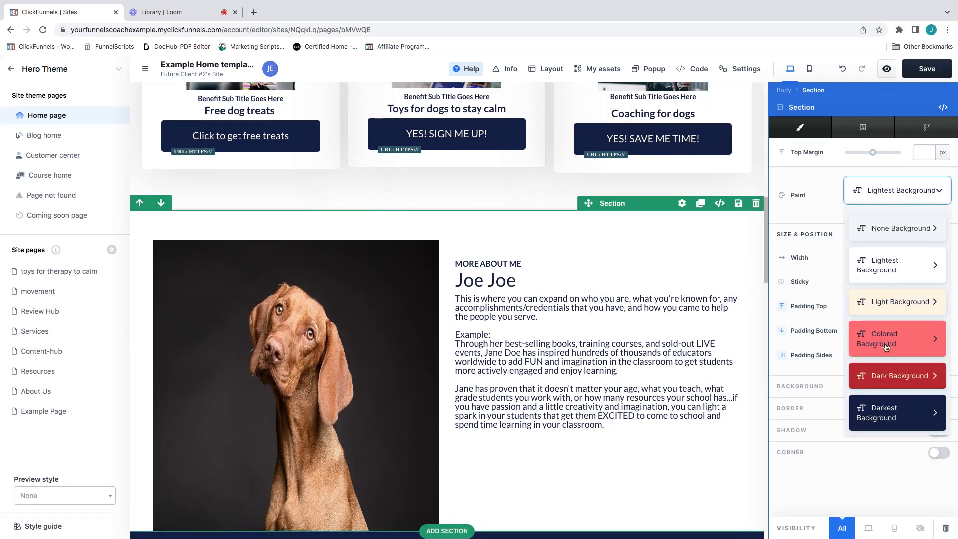
{"action": "left_click", "coordinate": [894, 405]}
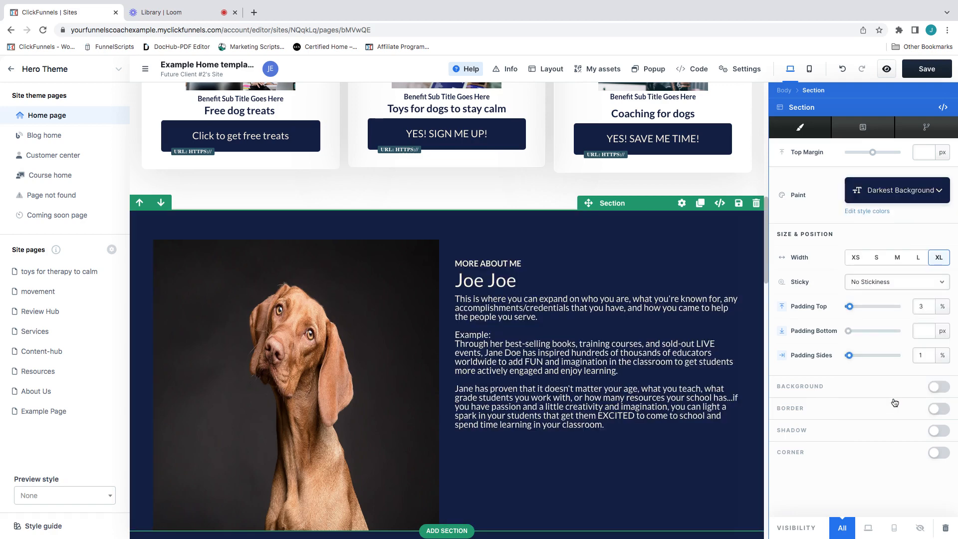
Step: Set the paint of the "More About Me" section to Dark Background
{"action": "left_click", "coordinate": [890, 197]}
{"action": "left_click", "coordinate": [900, 374]}
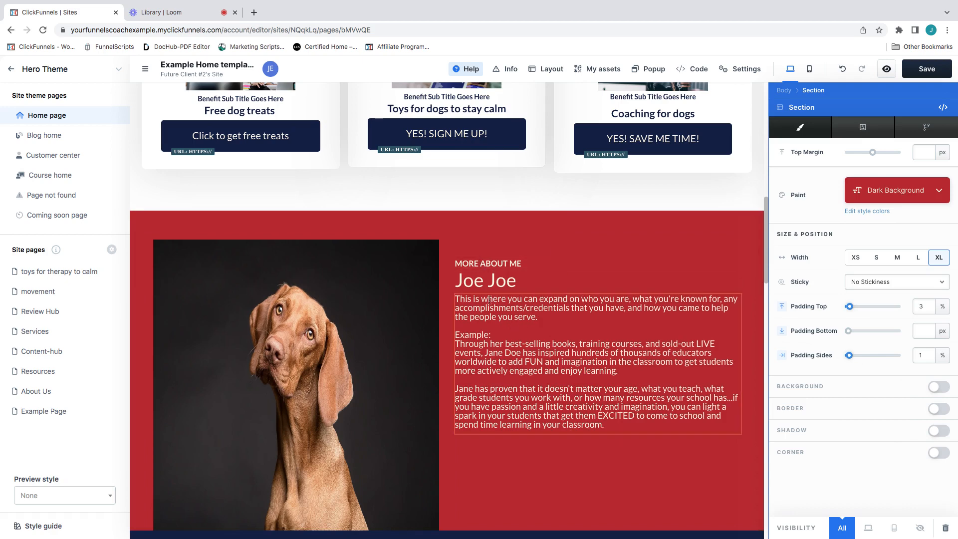
Step: Add a Button element below the biography paragraph in the "More About Me" section
{"action": "scroll", "coordinate": [506, 342], "scroll_direction": "down", "scroll_amount": 4}
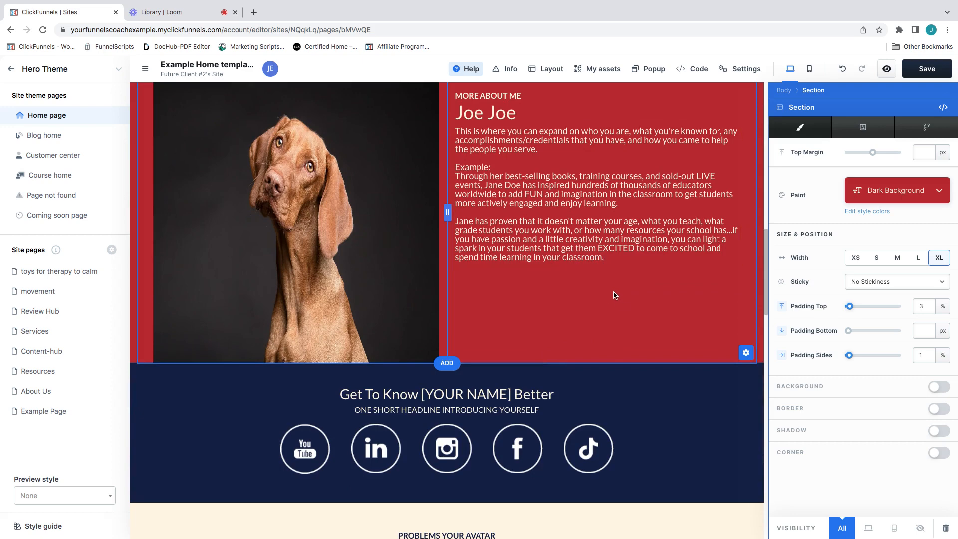
{"action": "left_click", "coordinate": [597, 267]}
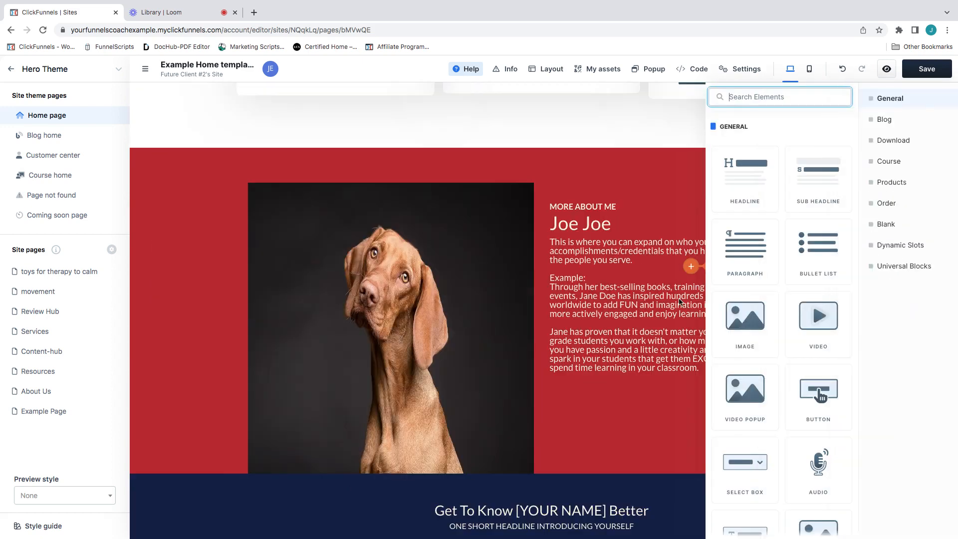
{"action": "scroll", "coordinate": [765, 385], "scroll_direction": "down", "scroll_amount": 1}
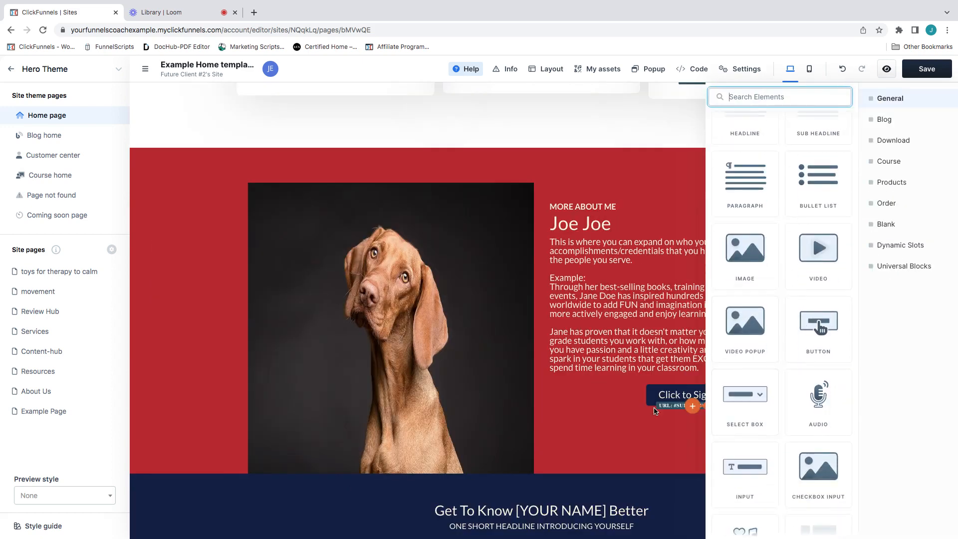
{"action": "left_click", "coordinate": [651, 388]}
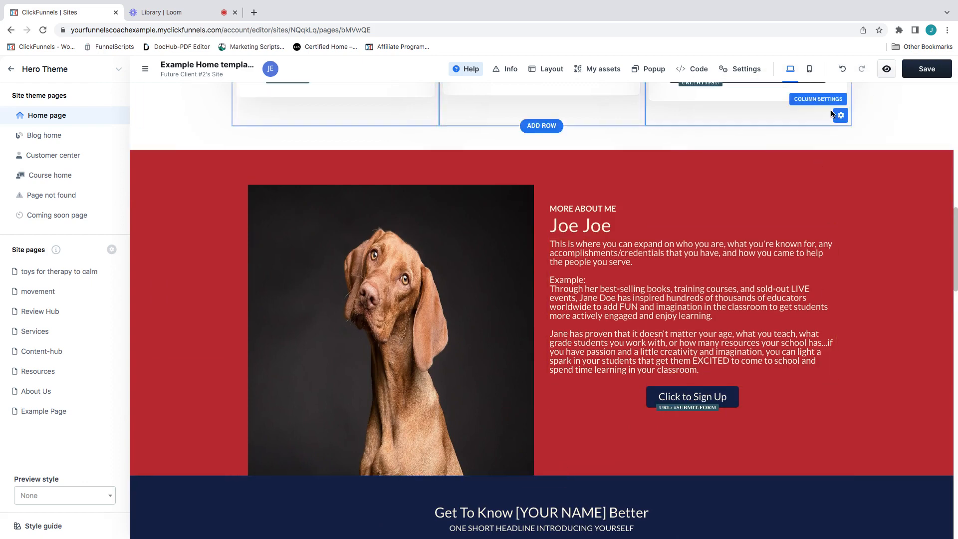
Step: Try Lightest and Darkest Background as the "More About Me" section's paint, and set it to Colored Background
{"action": "left_click", "coordinate": [869, 152]}
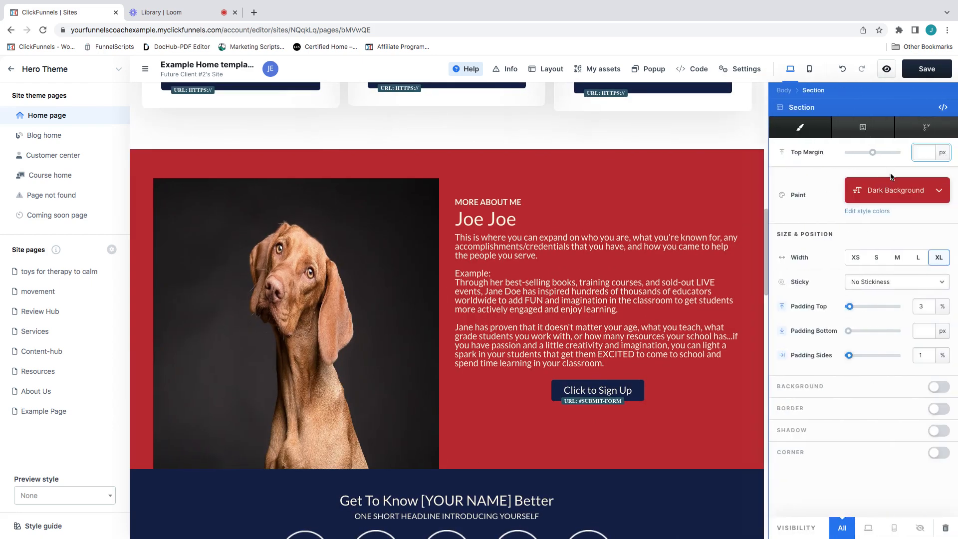
{"action": "left_click", "coordinate": [896, 190]}
{"action": "left_click", "coordinate": [871, 264]}
{"action": "left_click", "coordinate": [896, 190]}
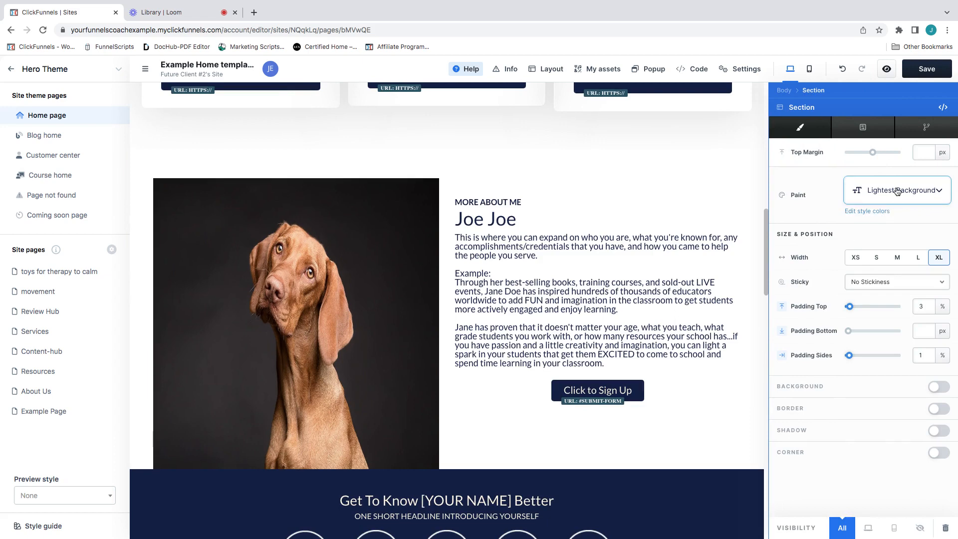
{"action": "left_click", "coordinate": [890, 402]}
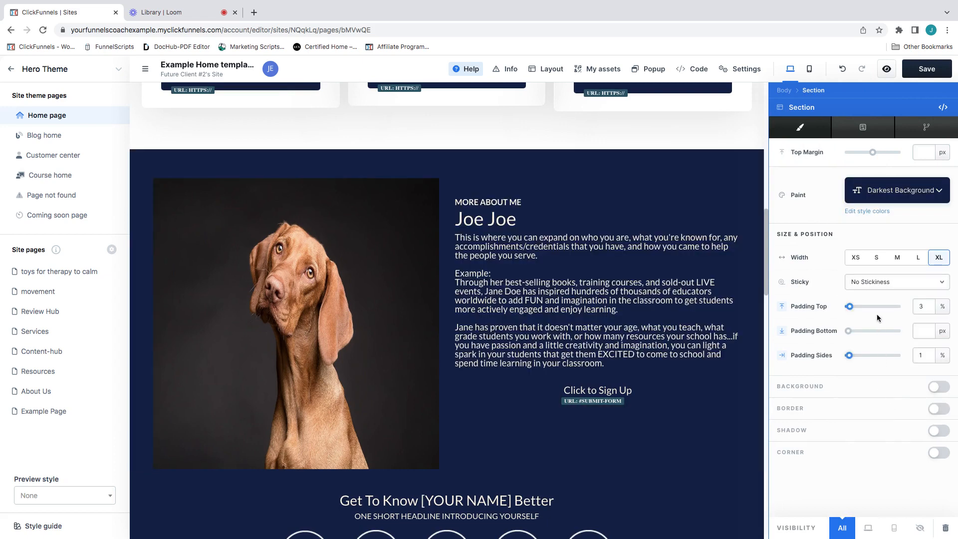
{"action": "left_click", "coordinate": [888, 192]}
{"action": "left_click", "coordinate": [884, 342]}
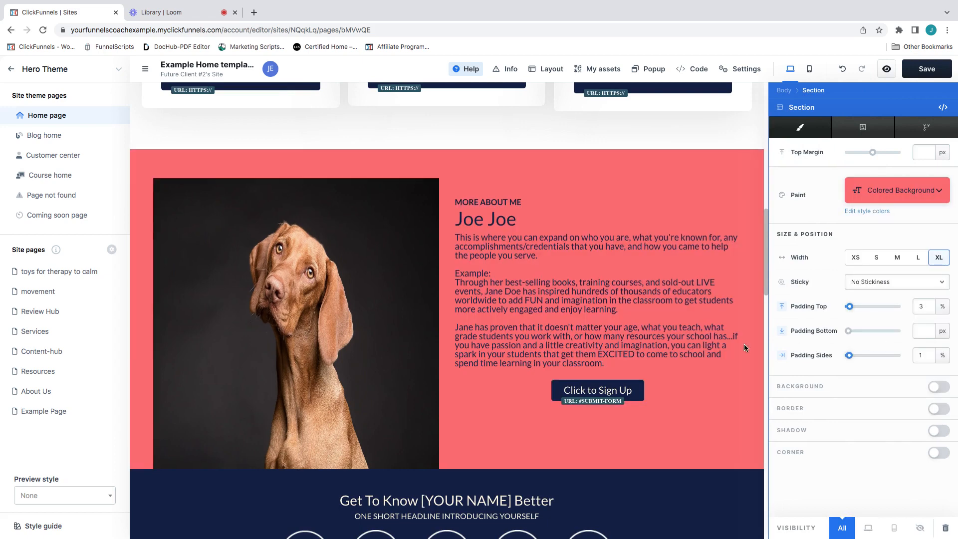
Step: Set the style of the "Click to Sign Up" button in the "More About Me" section to 3
{"action": "left_click", "coordinate": [625, 391]}
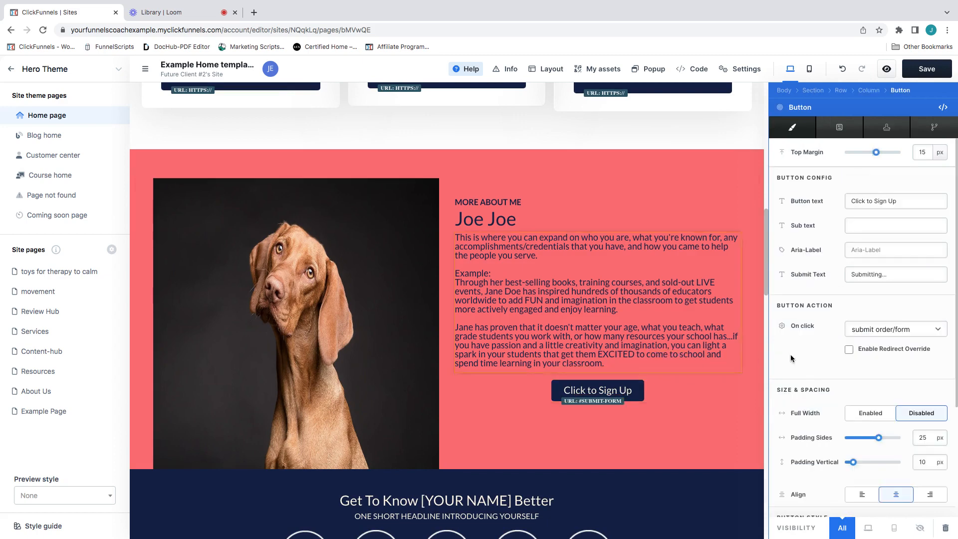
{"action": "scroll", "coordinate": [889, 363], "scroll_direction": "down", "scroll_amount": 3}
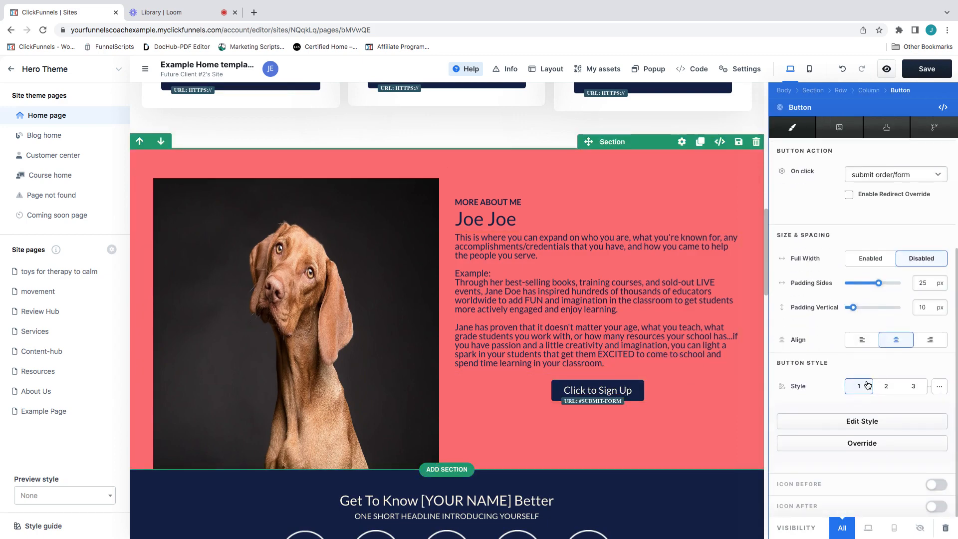
{"action": "left_click", "coordinate": [886, 386]}
{"action": "left_click", "coordinate": [912, 386]}
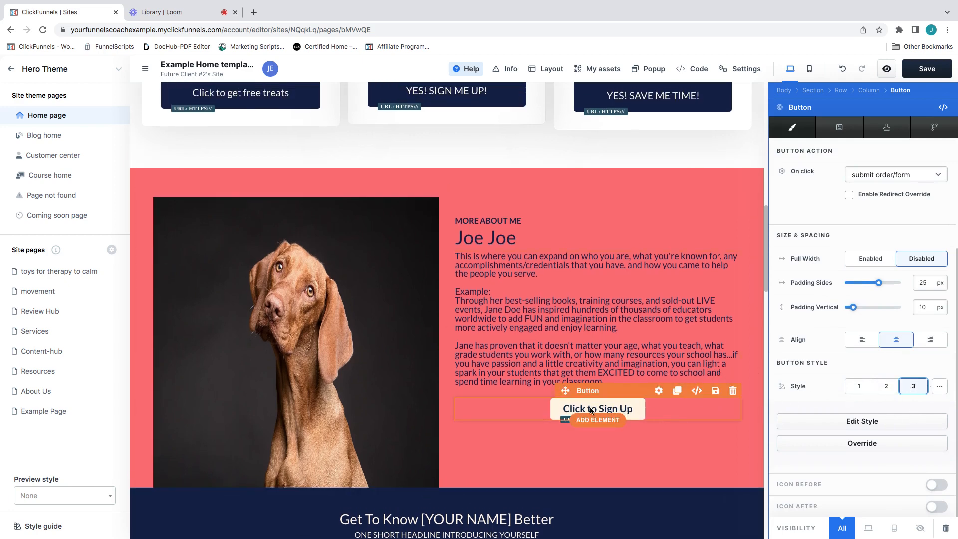
Step: Review the home page from the header and hero through the discovery call and product cards to the "More About Me" section
{"action": "scroll", "coordinate": [661, 331], "scroll_direction": "down", "scroll_amount": 1}
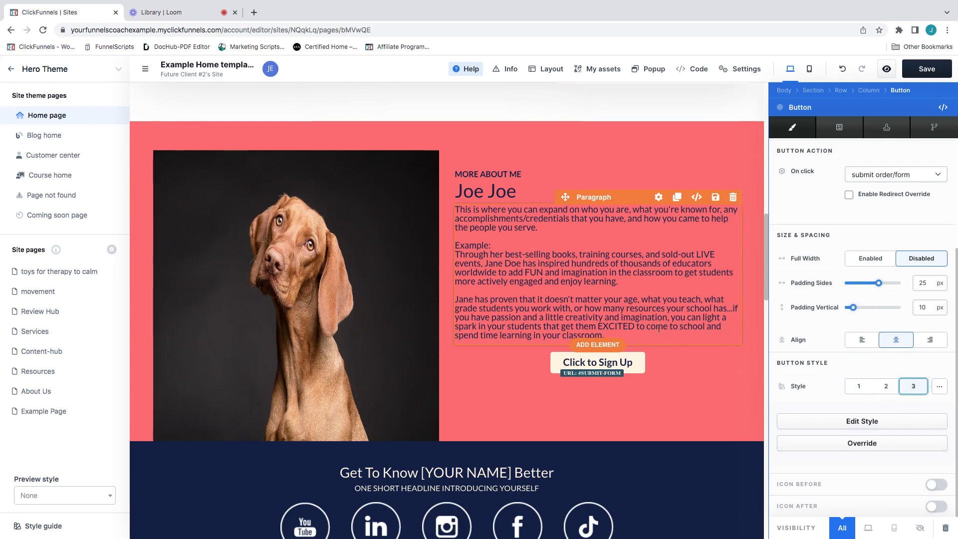
{"action": "scroll", "coordinate": [657, 333], "scroll_direction": "up", "scroll_amount": 5}
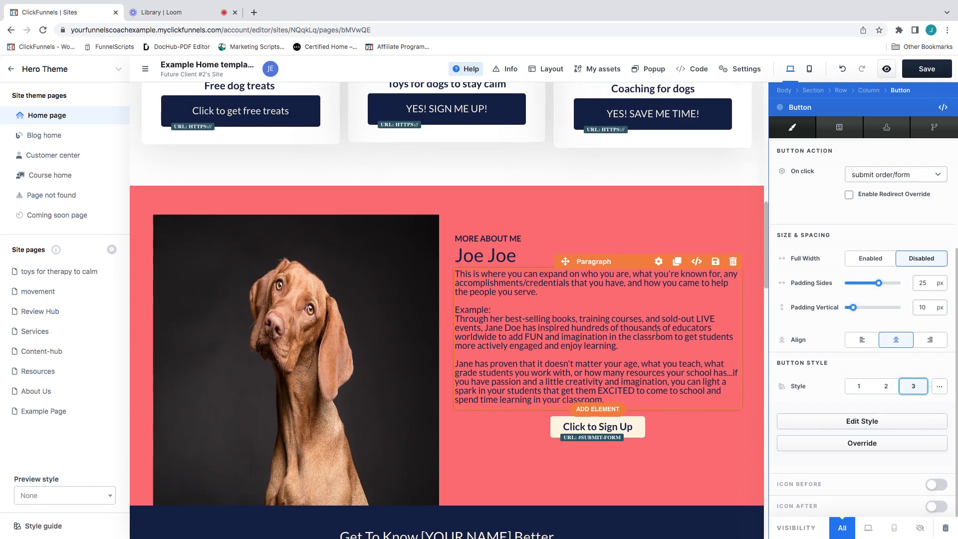
{"action": "scroll", "coordinate": [655, 338], "scroll_direction": "up", "scroll_amount": 10}
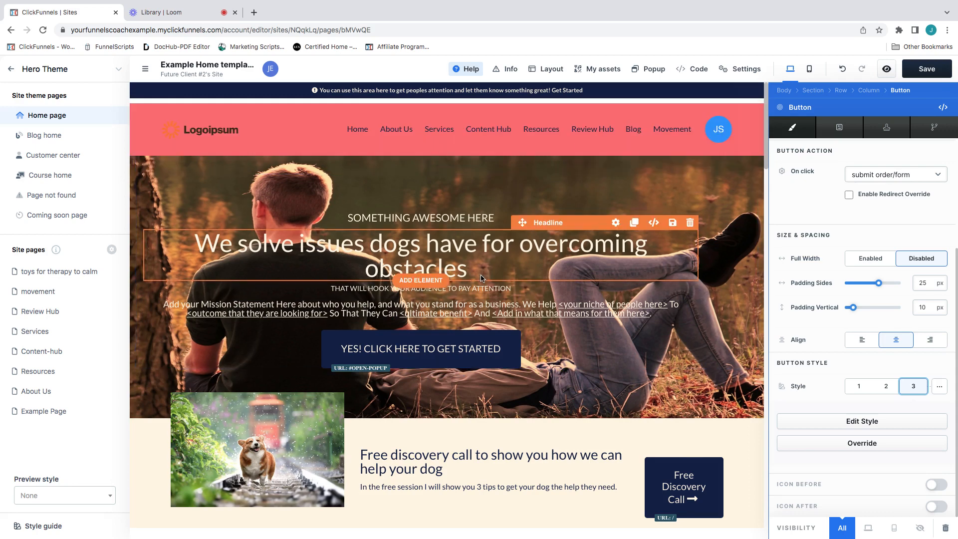
{"action": "scroll", "coordinate": [482, 278], "scroll_direction": "down", "scroll_amount": 1}
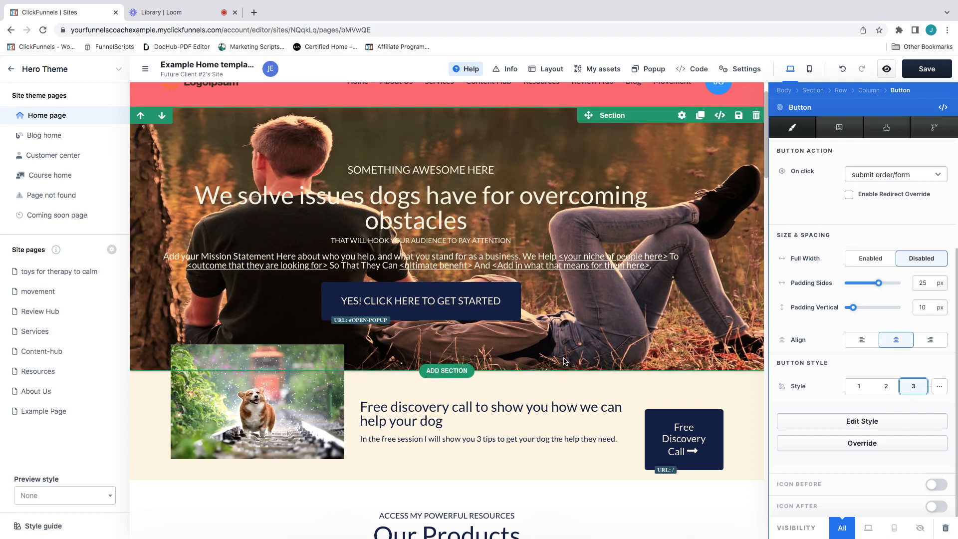
{"action": "scroll", "coordinate": [563, 360], "scroll_direction": "down", "scroll_amount": 1}
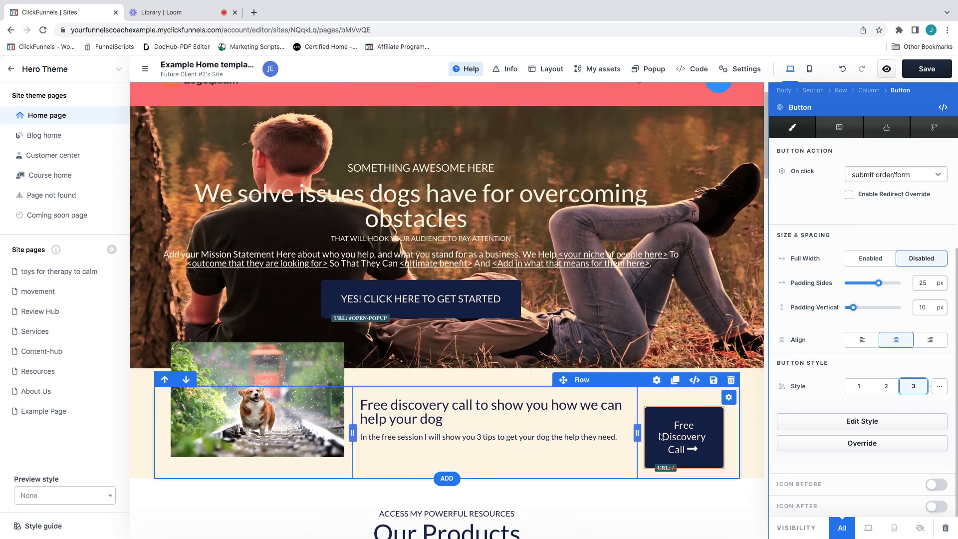
{"action": "scroll", "coordinate": [544, 423], "scroll_direction": "down", "scroll_amount": 3}
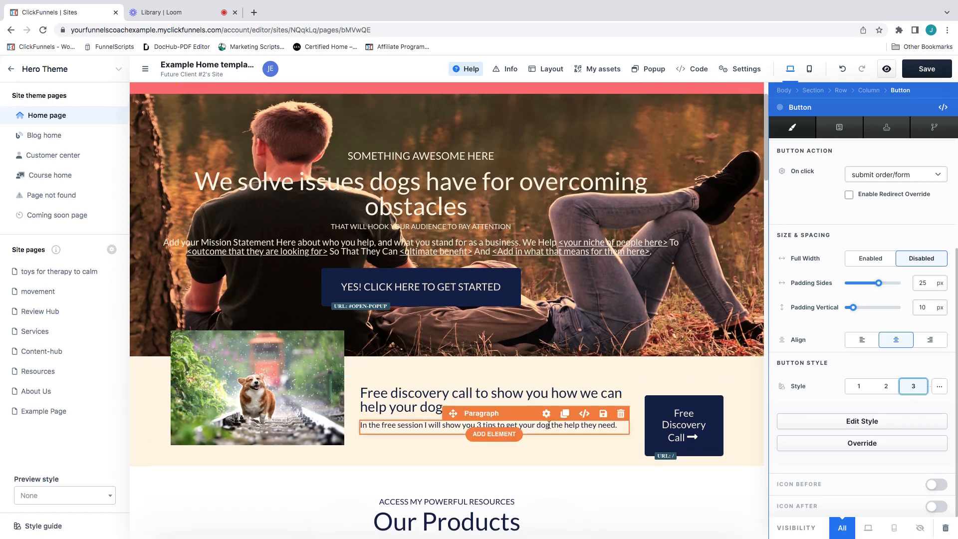
{"action": "scroll", "coordinate": [544, 423], "scroll_direction": "down", "scroll_amount": 3}
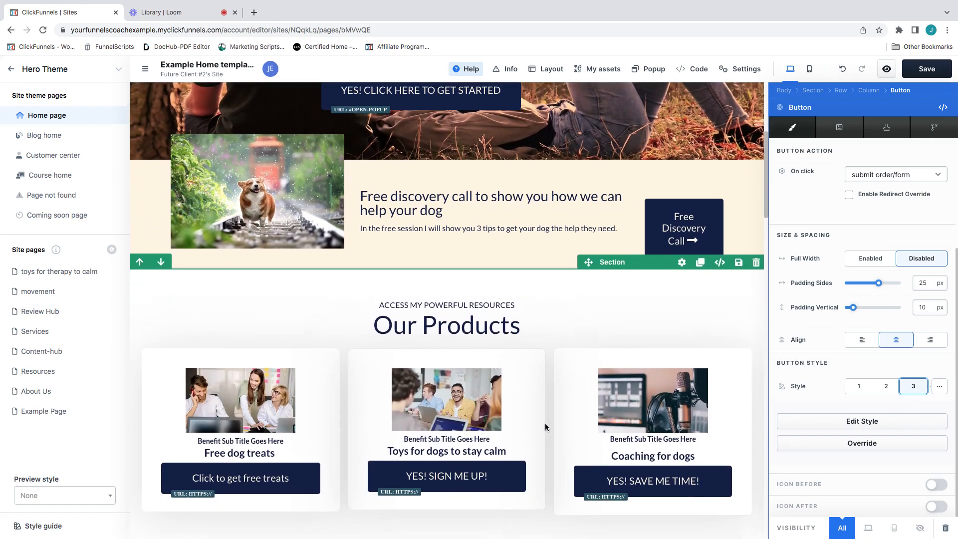
{"action": "scroll", "coordinate": [547, 424], "scroll_direction": "down", "scroll_amount": 2}
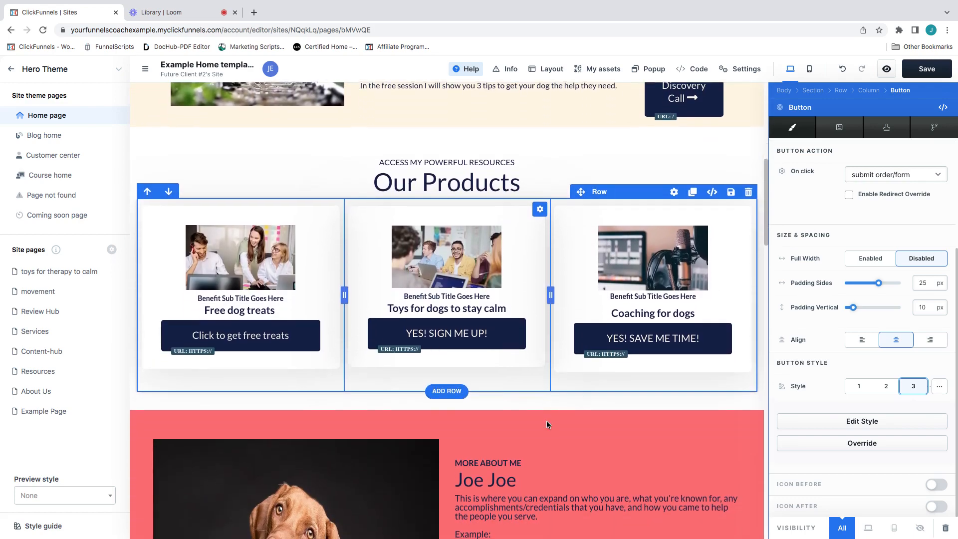
{"action": "scroll", "coordinate": [546, 424], "scroll_direction": "down", "scroll_amount": 3}
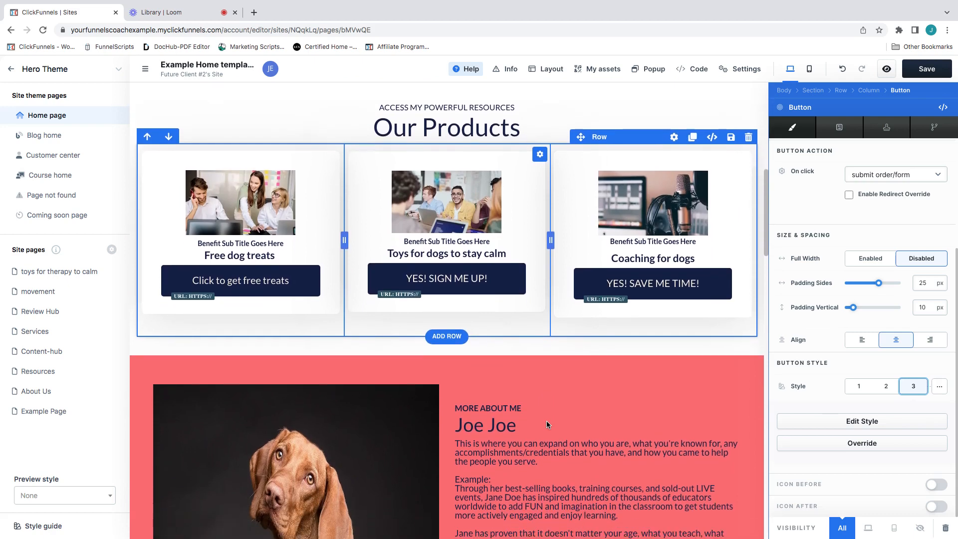
{"action": "scroll", "coordinate": [547, 423], "scroll_direction": "down", "scroll_amount": 2}
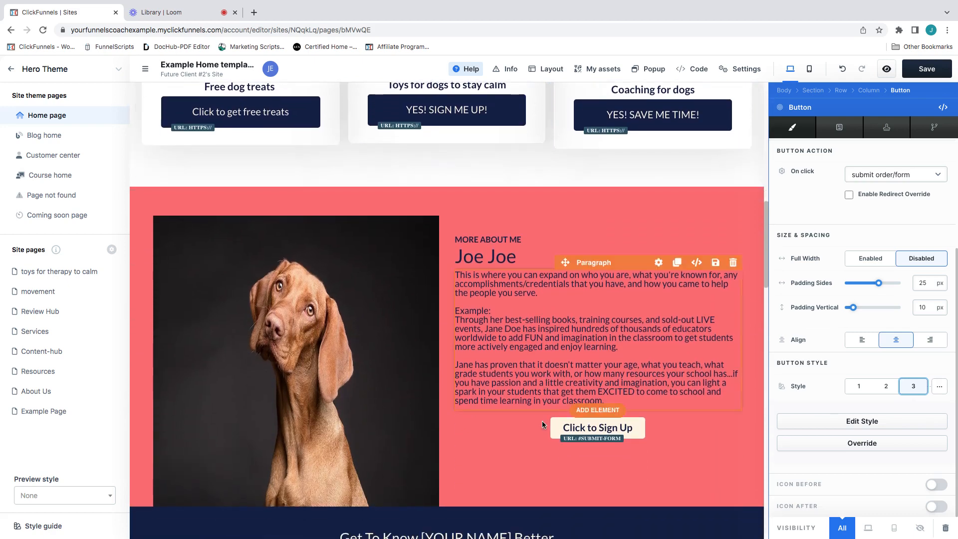
Step: Save the home page with the restyled "More About Me" section and its sign-up button
{"action": "scroll", "coordinate": [532, 421], "scroll_direction": "up", "scroll_amount": 1}
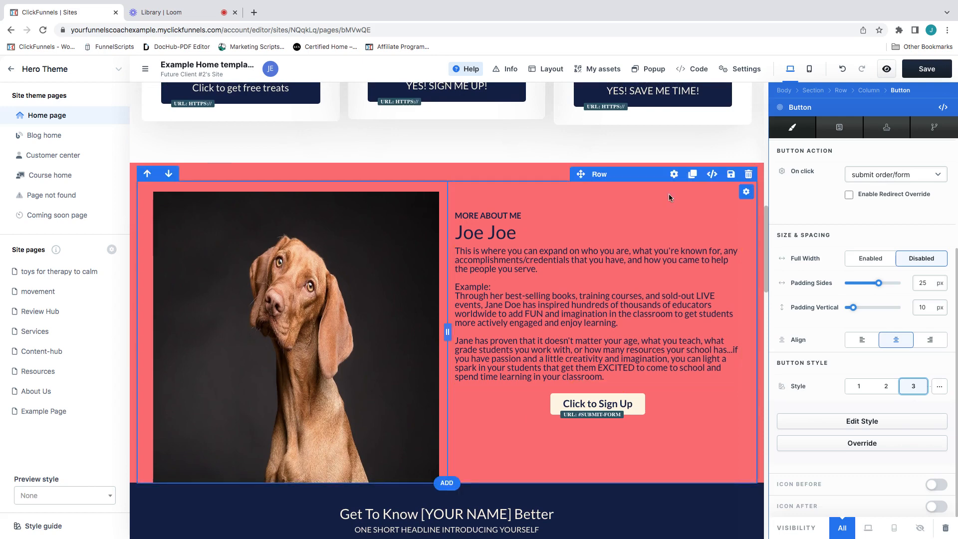
{"action": "scroll", "coordinate": [668, 198], "scroll_direction": "down", "scroll_amount": 2}
{"action": "left_click", "coordinate": [914, 78]}
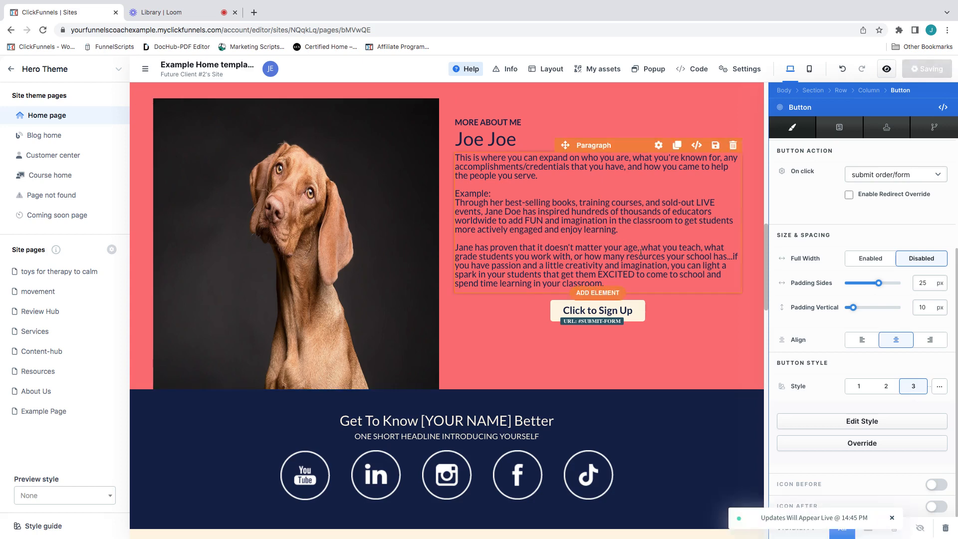
{"action": "scroll", "coordinate": [640, 255], "scroll_direction": "up", "scroll_amount": 2}
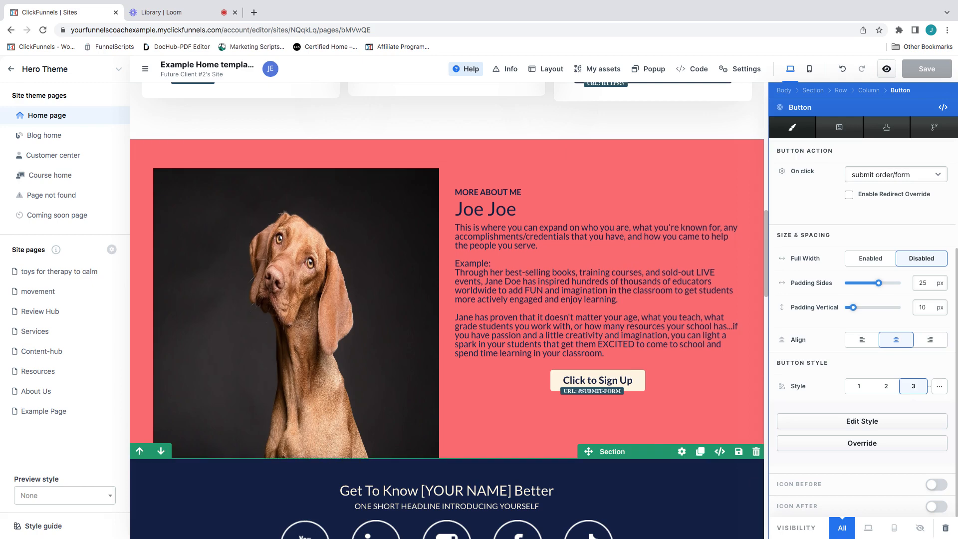
Step: Switch to another minimized Chrome window
{"action": "mouse_move", "coordinate": [843, 538]}
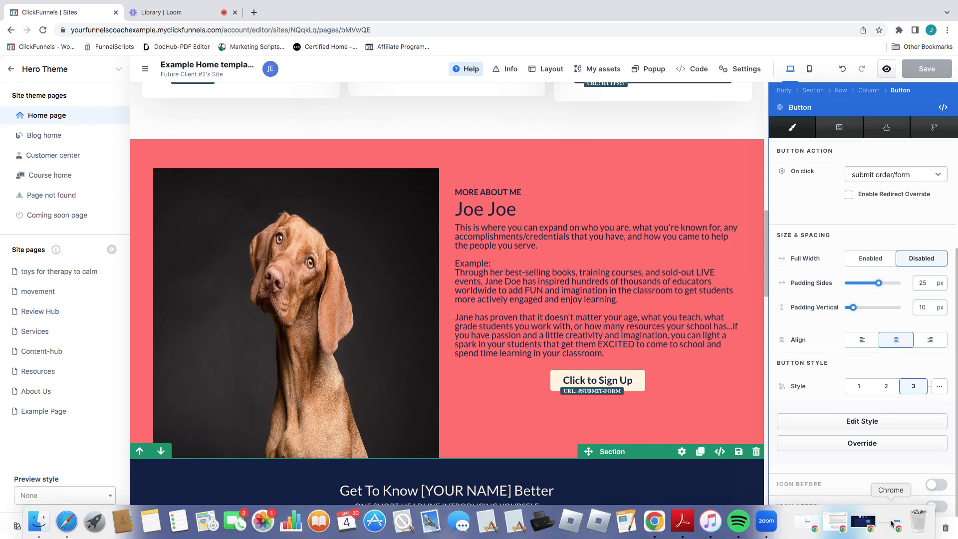